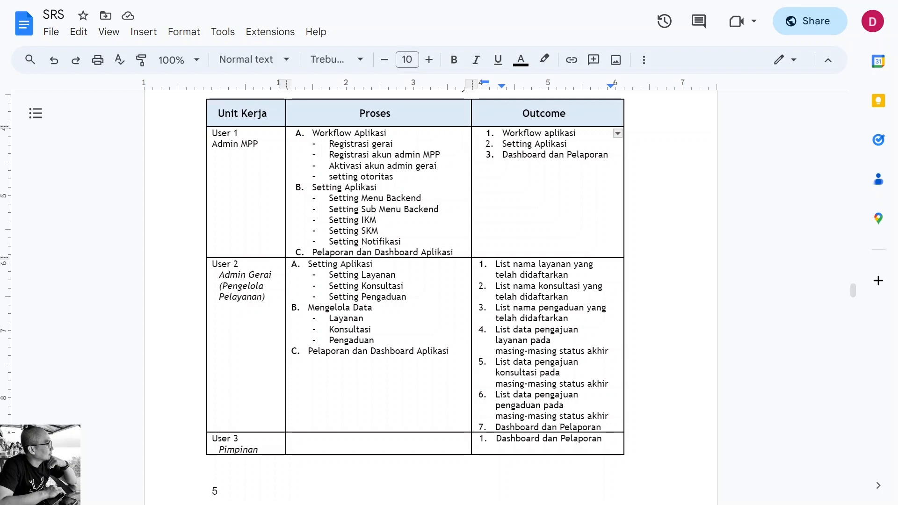
# Enlarge the SRS document and scroll to Table 2 Peta Peran Unit Kerja Web Frontend
pyautogui.hotkey('ctrl', '+')
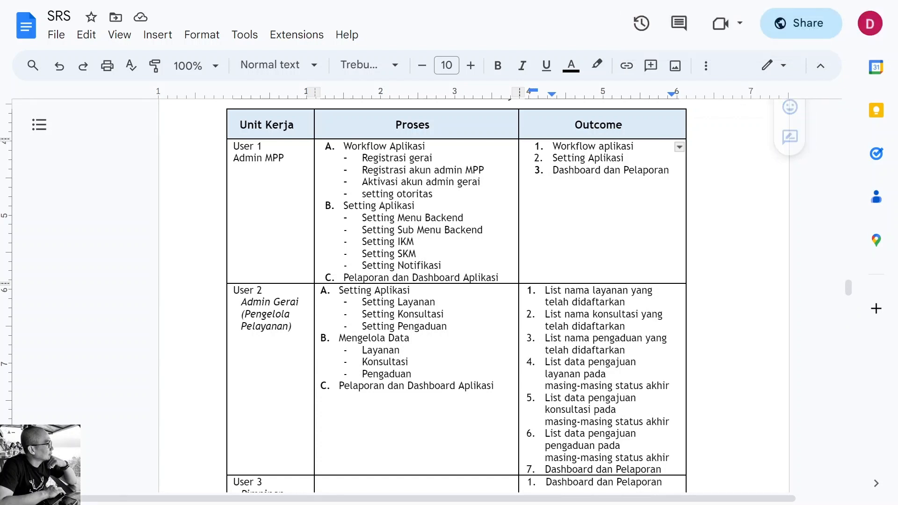
pyautogui.scroll(-1, 456, 296)
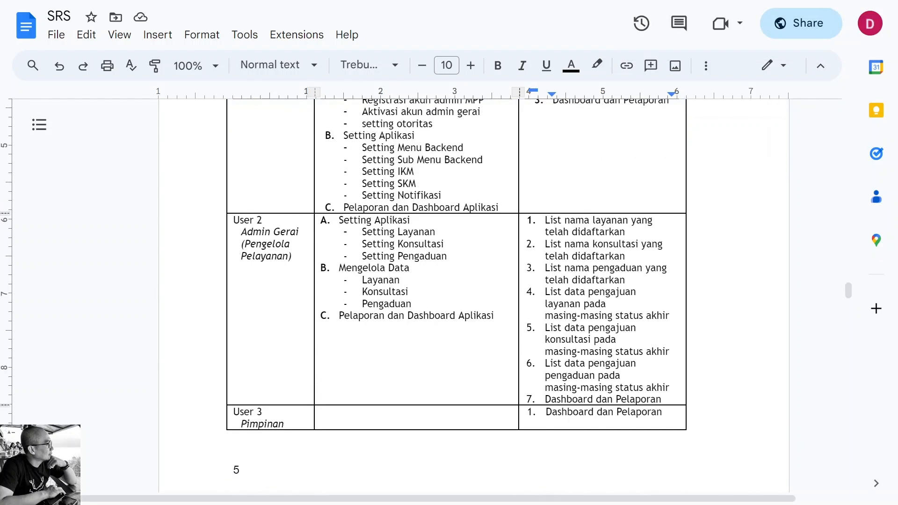
pyautogui.scroll(1, 456, 295)
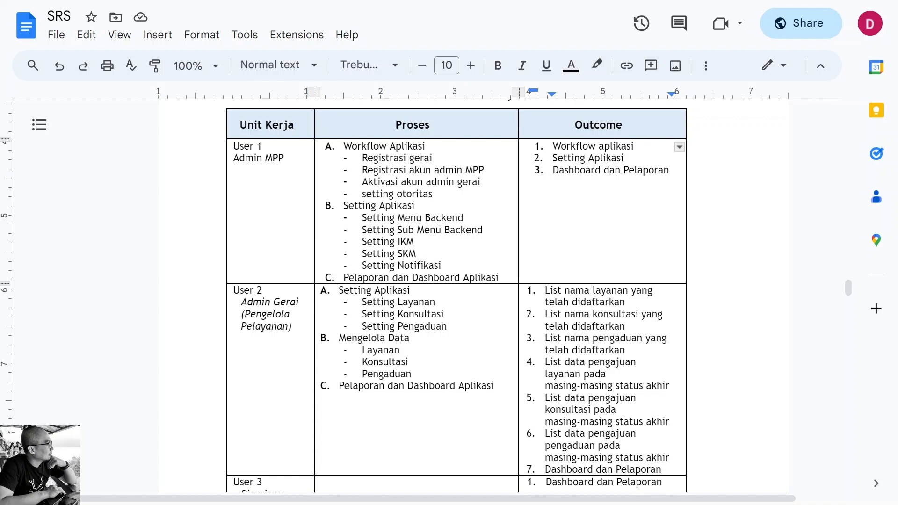
pyautogui.scroll(-2, 473, 266)
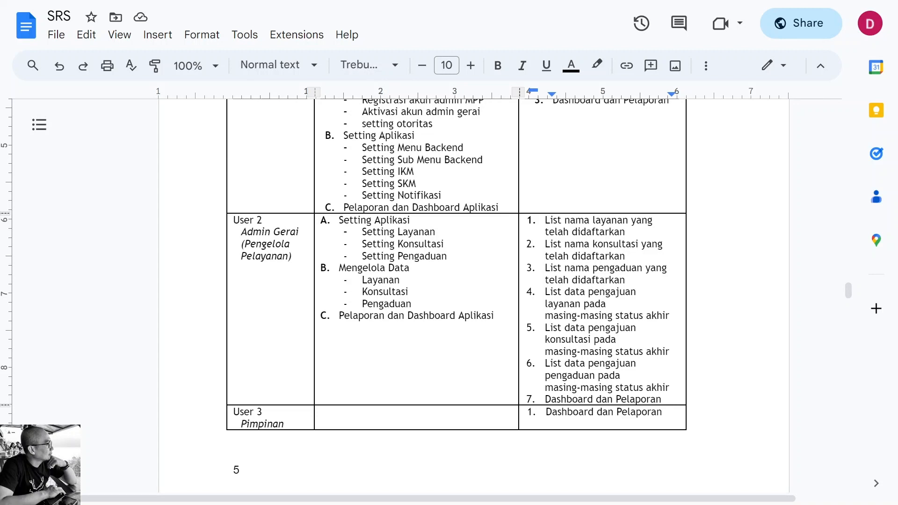
pyautogui.scroll(-3, 456, 262)
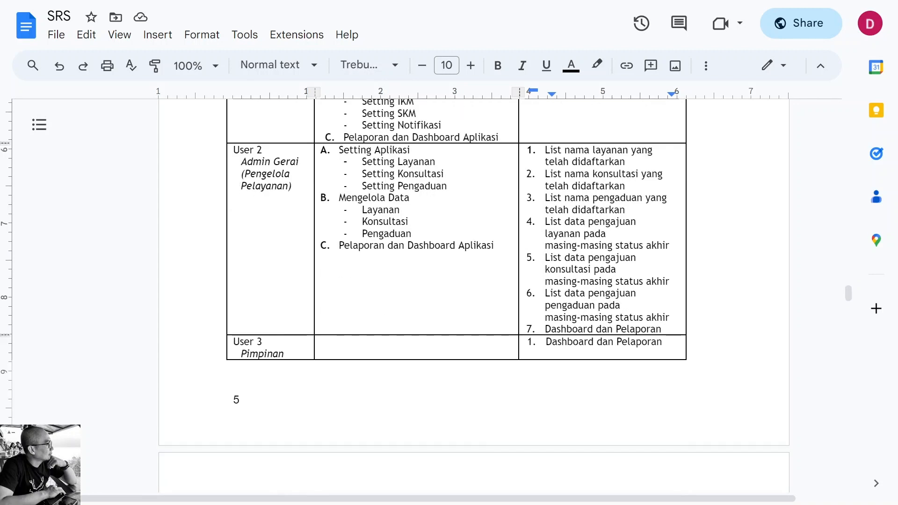
pyautogui.scroll(-7, 457, 281)
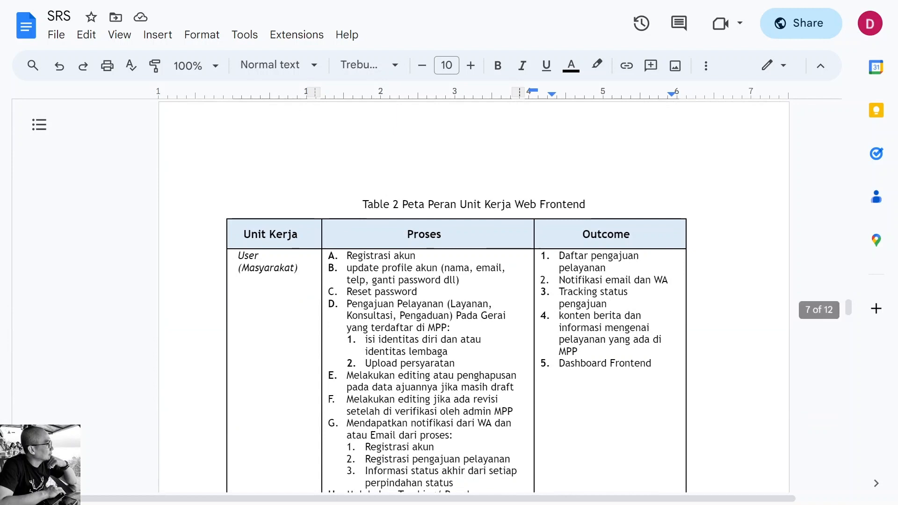
pyautogui.scroll(-3, 456, 281)
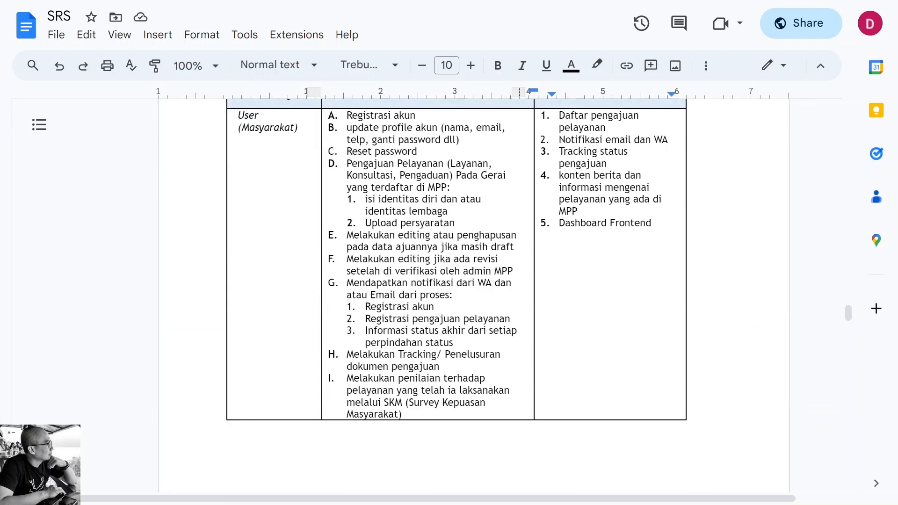
pyautogui.scroll(1, 456, 266)
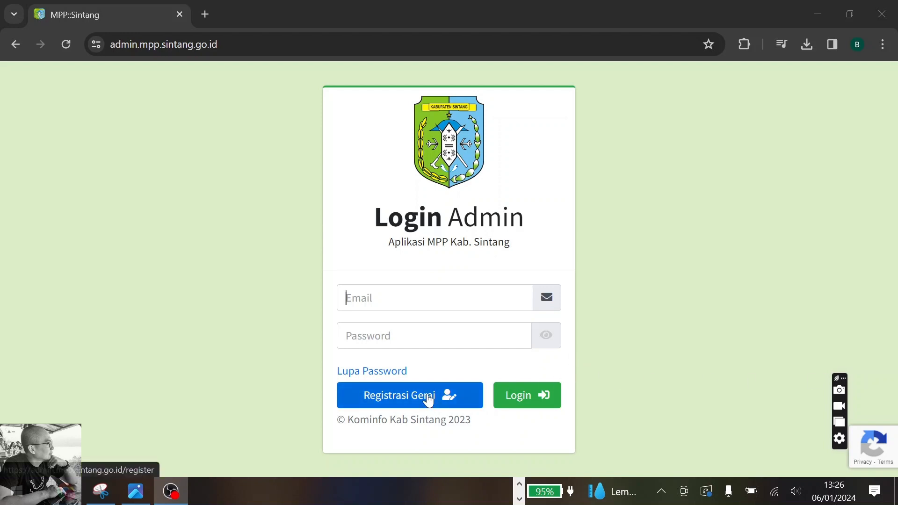
# Start a Registrasi Gerai for BAPPENDA with the admin's full name, phone number and e-mail
pyautogui.click(429, 398)
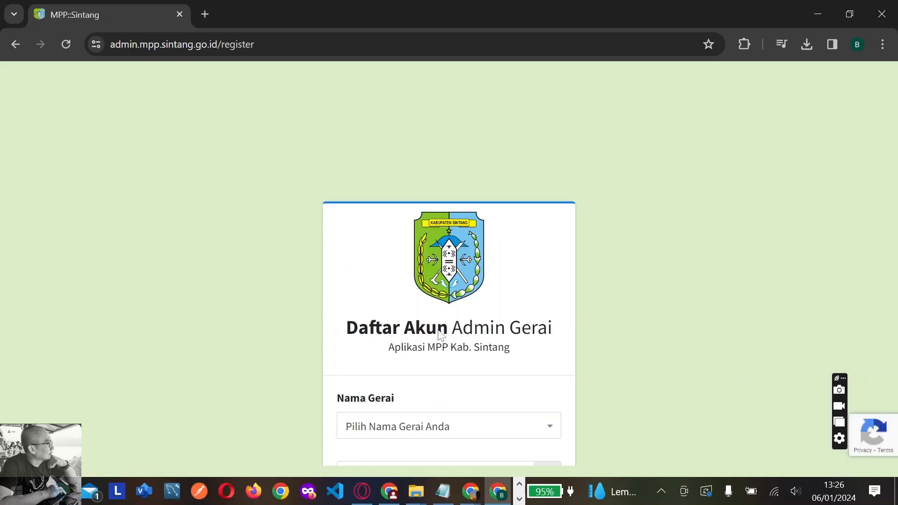
pyautogui.scroll(-5, 440, 333)
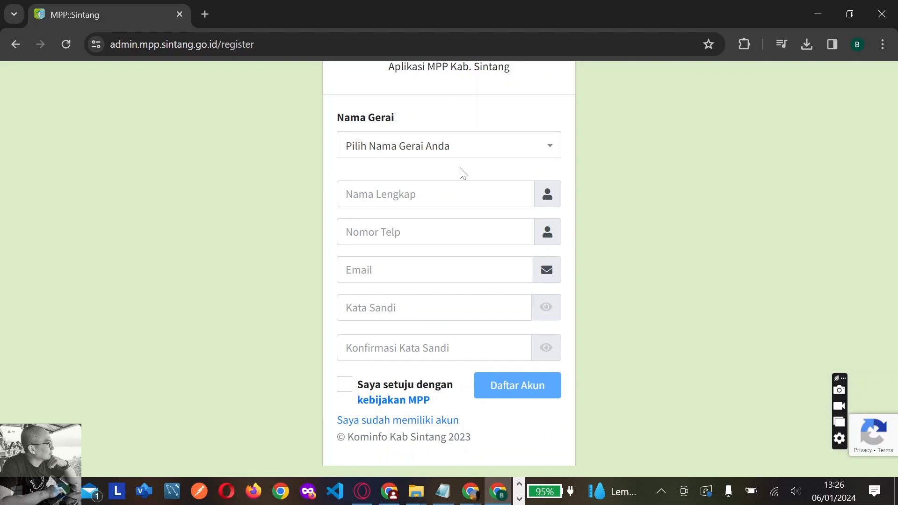
pyautogui.click(463, 155)
pyautogui.click(425, 226)
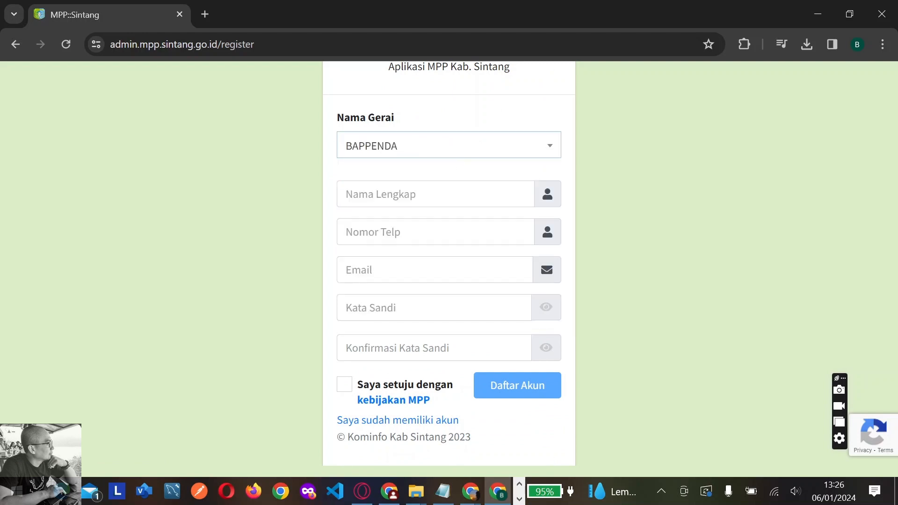
pyautogui.click(421, 194)
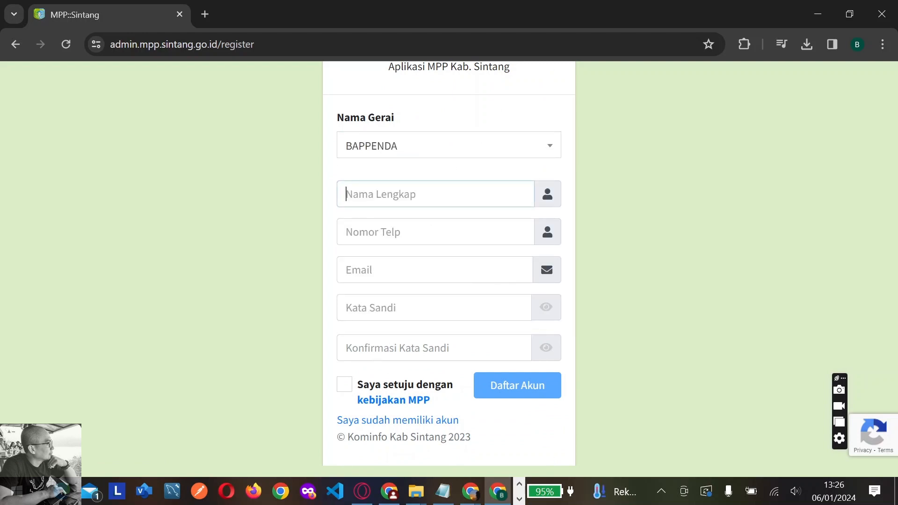
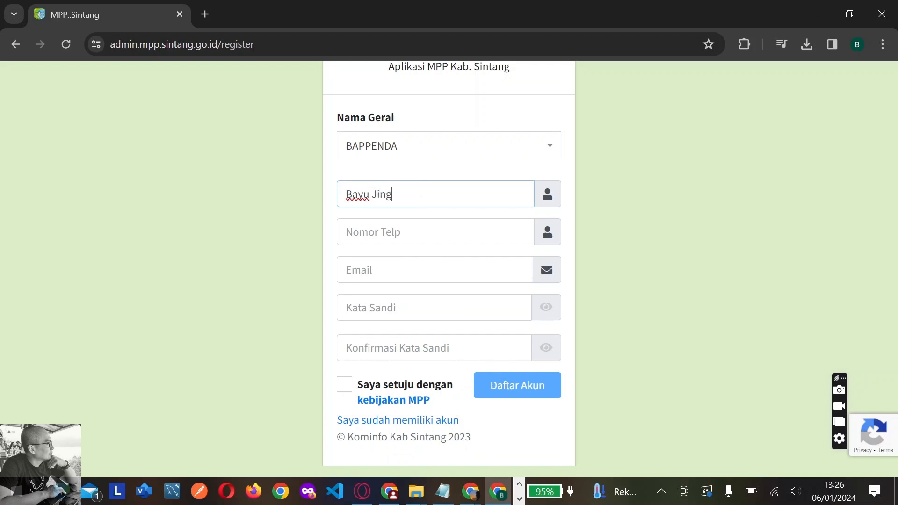
pyautogui.press('Tab')
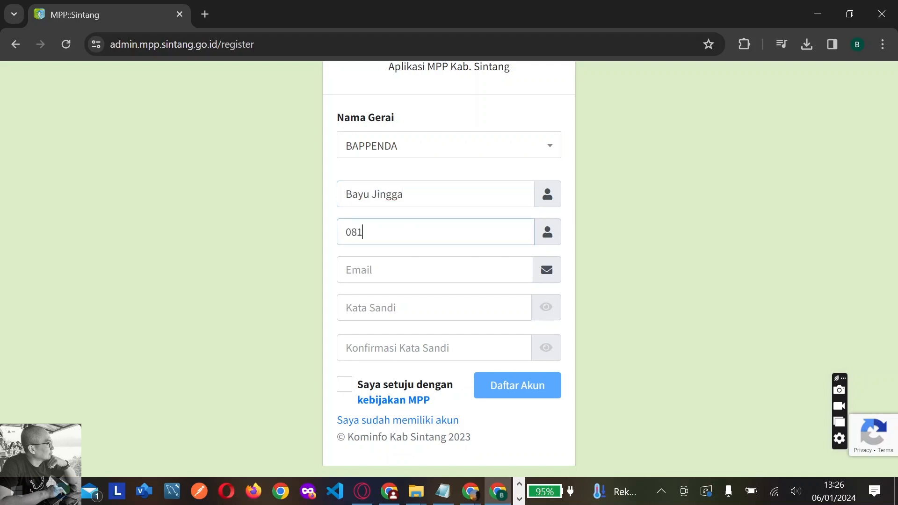
pyautogui.press('Tab')
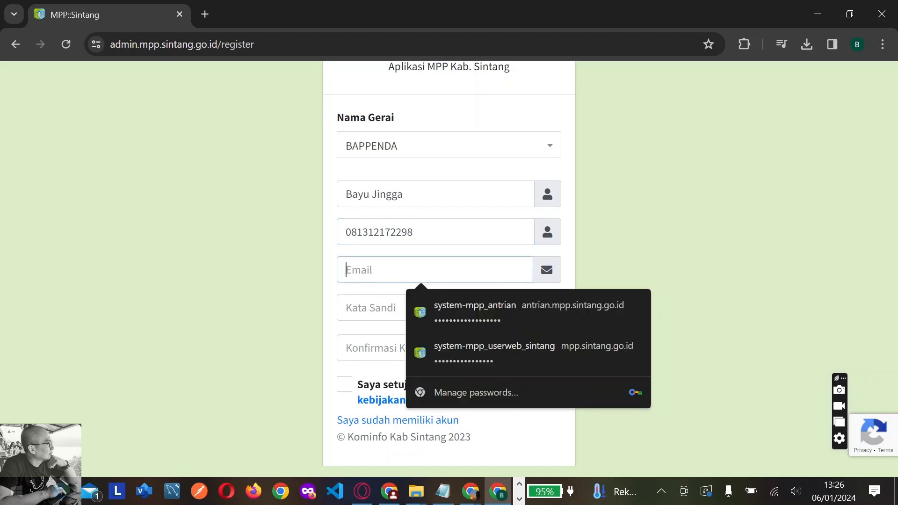
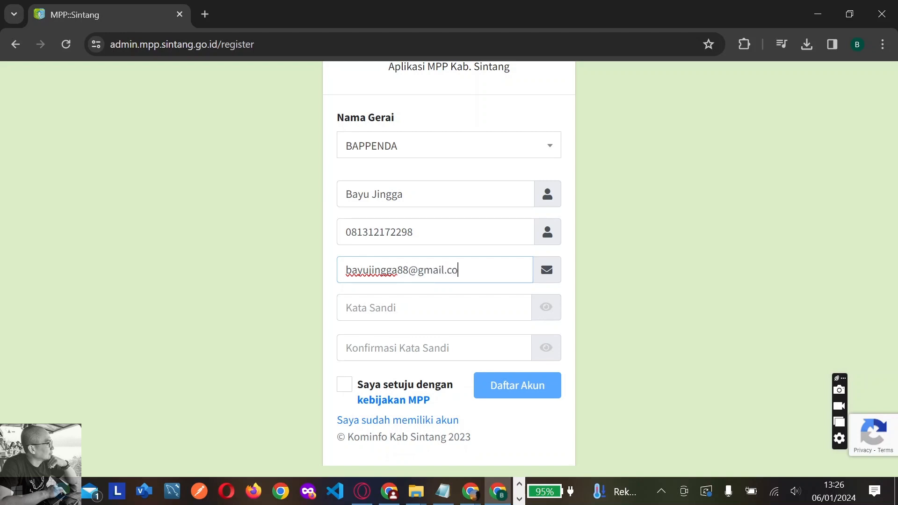
# Enter the account password, paste it into Konfirmasi, and view the kebijakan MPP terms
pyautogui.click(461, 308)
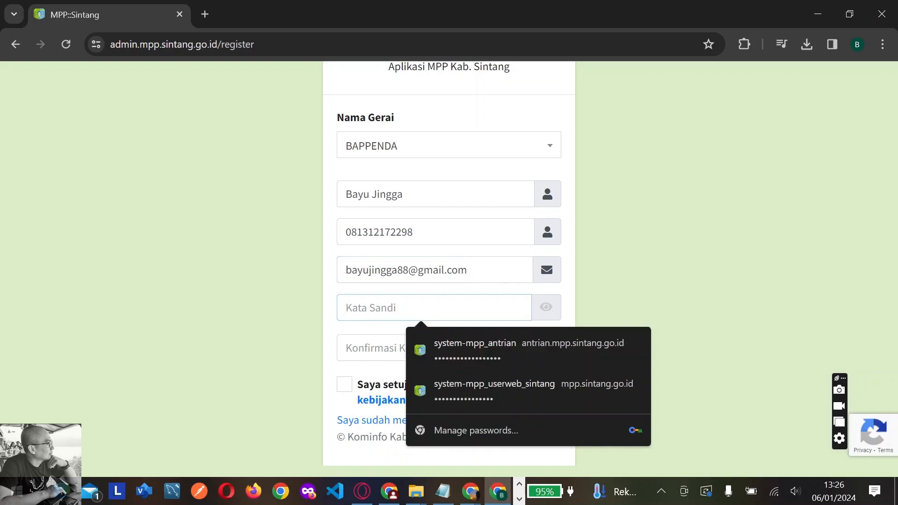
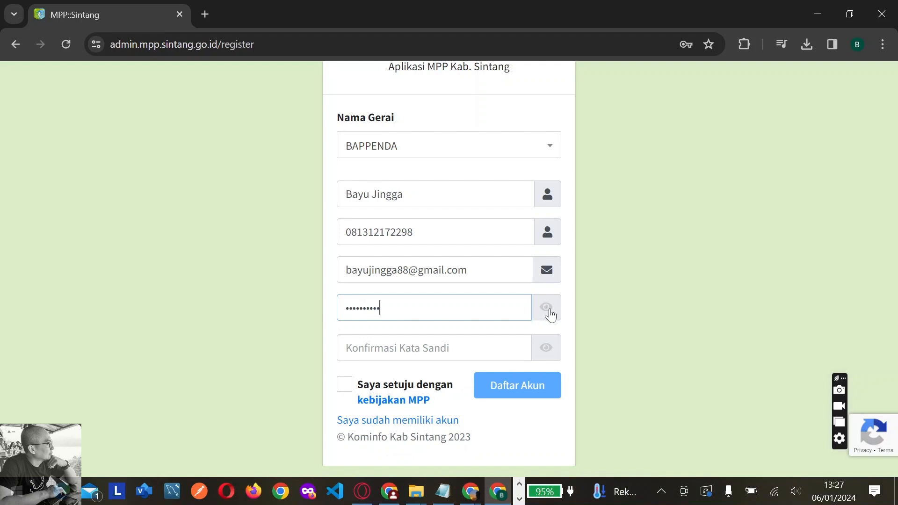
pyautogui.click(546, 307)
pyautogui.hotkey('ctrl', 'a')
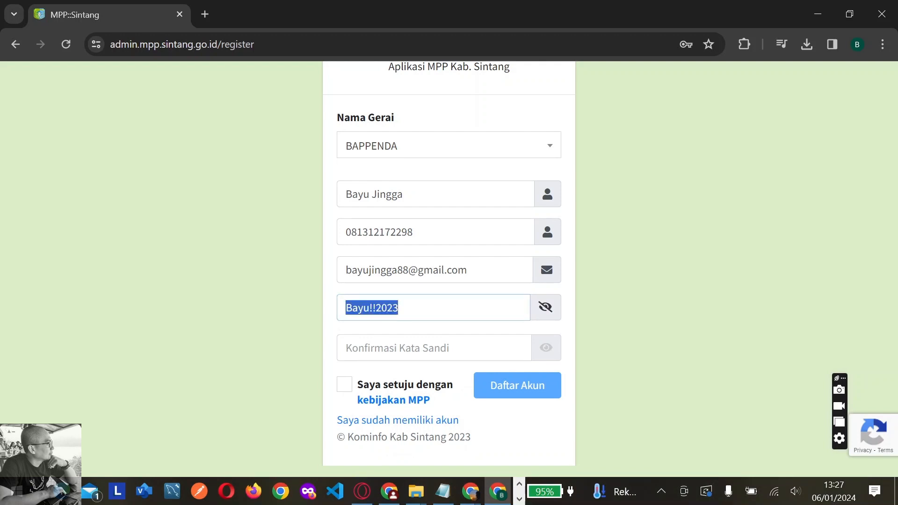
pyautogui.click(543, 308)
pyautogui.click(435, 348)
pyautogui.hotkey('ctrl', 'v')
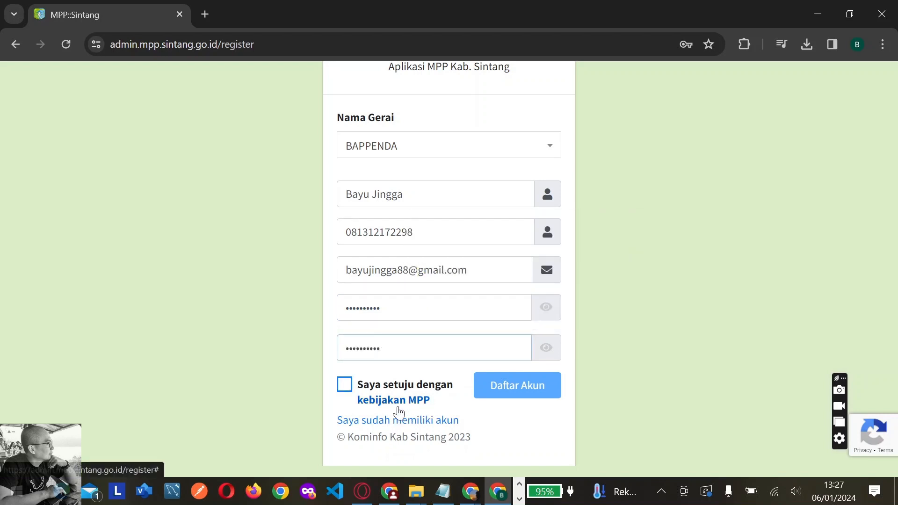
pyautogui.click(424, 401)
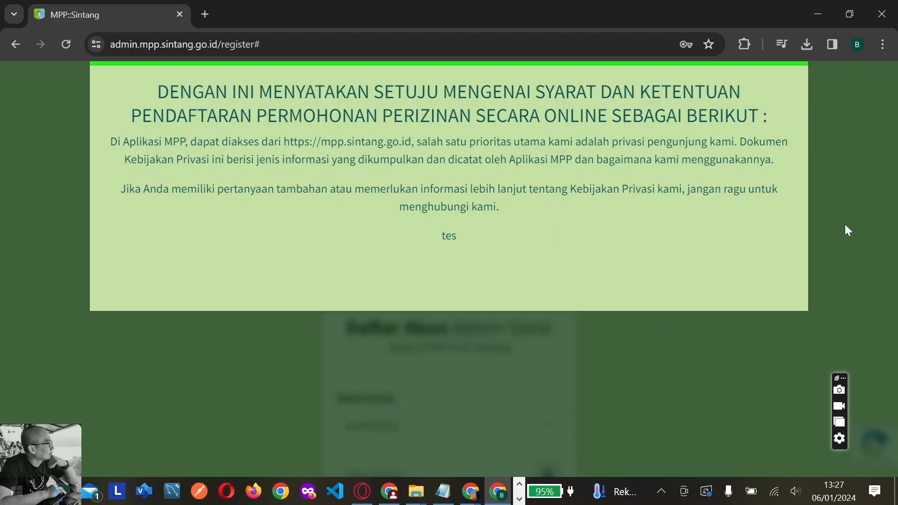
# Close the terms, tick 'Saya setuju dengan kebijakan MPP', submit Daftar Akun, and dismiss Translate
pyautogui.click(820, 230)
pyautogui.scroll(-3, 653, 245)
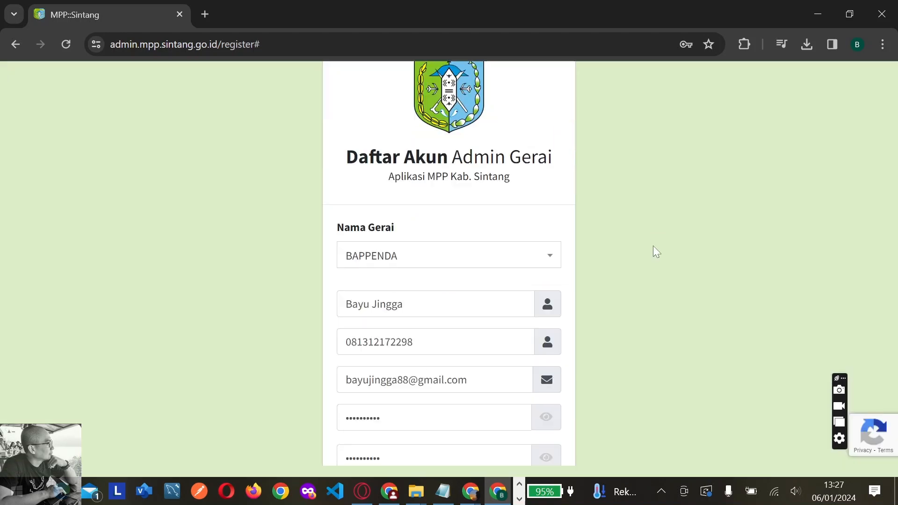
pyautogui.scroll(-2, 653, 245)
pyautogui.click(345, 379)
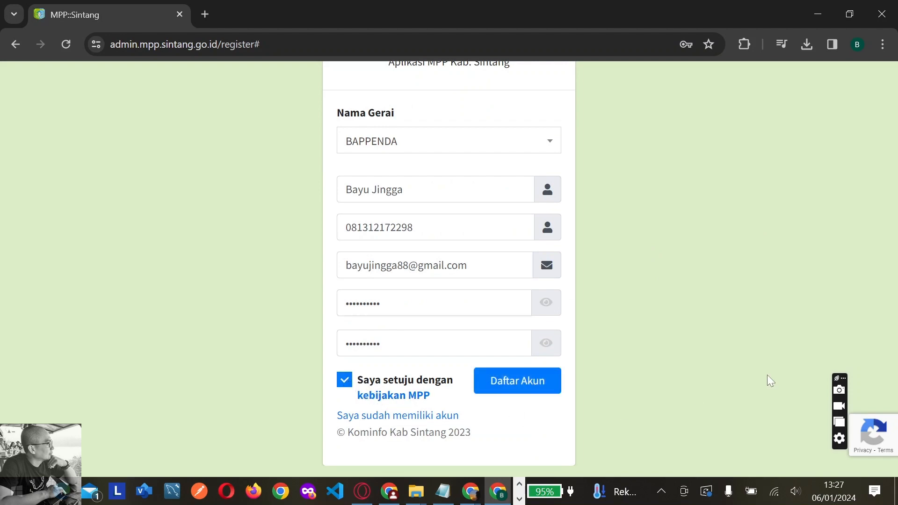
pyautogui.click(517, 388)
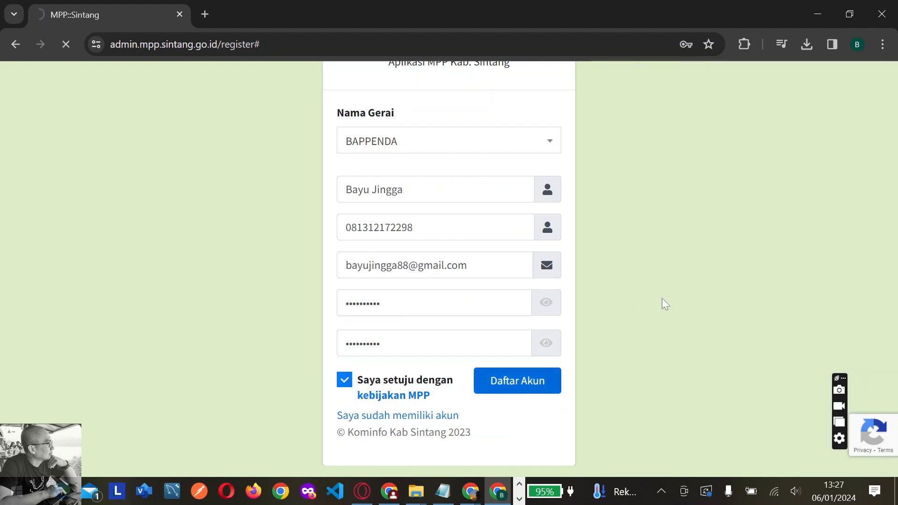
pyautogui.click(704, 74)
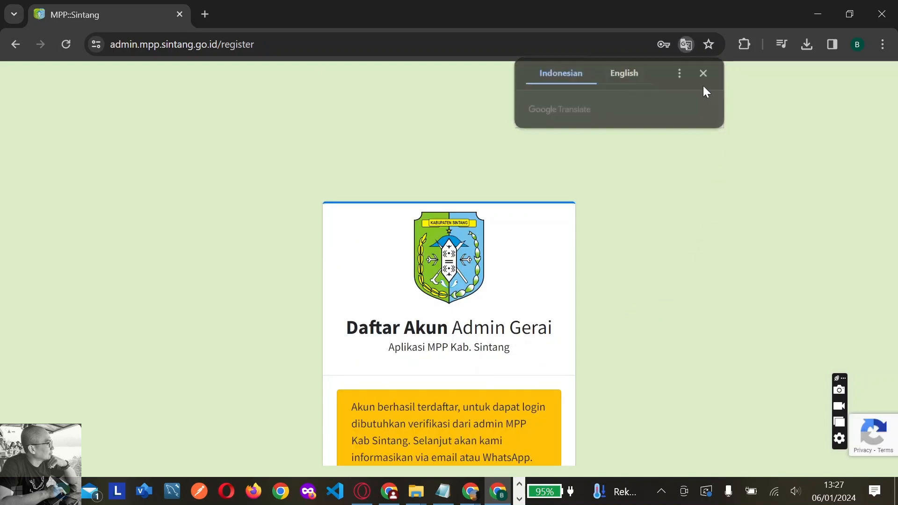
pyautogui.scroll(-5, 690, 262)
pyautogui.scroll(1, 679, 256)
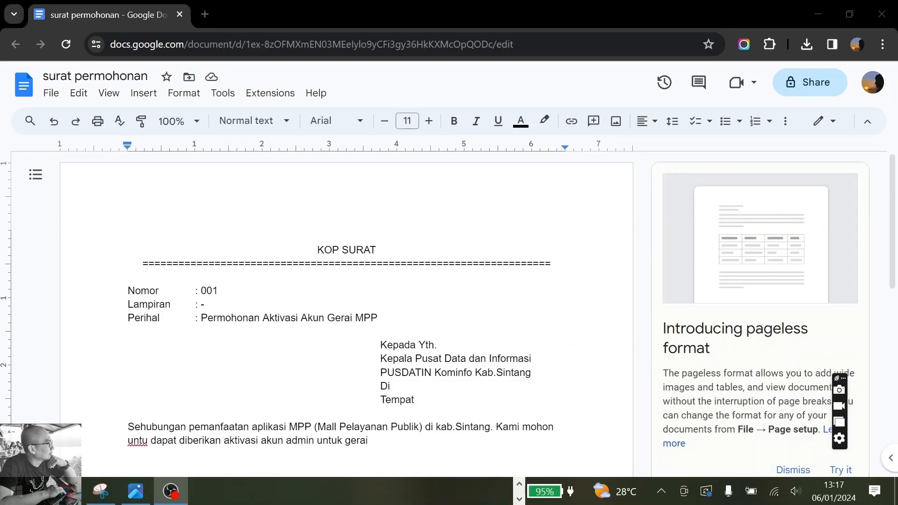
# Type Bapenda and a Kepala Badan Pendapatan Daerah Kab. Sintang signature block with Nama and NIP lines
pyautogui.write('Bapenda')
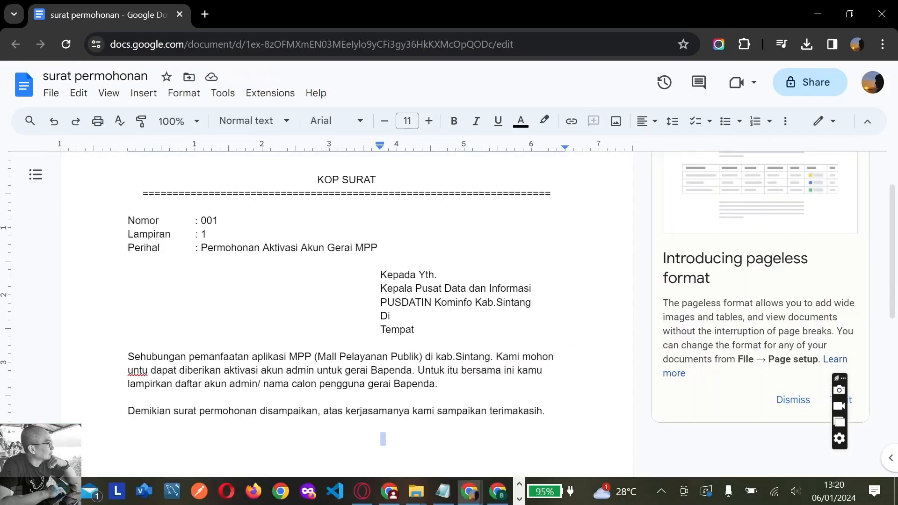
pyautogui.write('Ke')
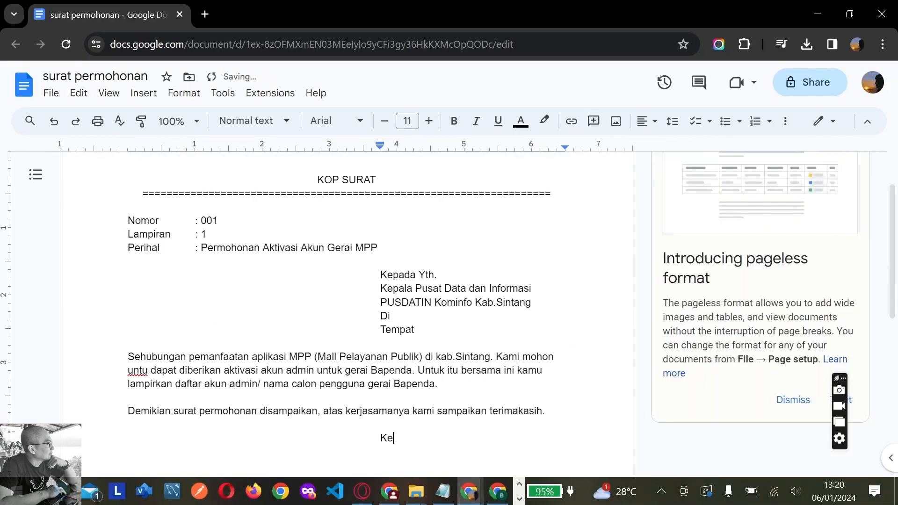
pyautogui.write('pala Badan Pendapatan Daerah')
pyautogui.press('Return')
pyautogui.write('Kab. Sintang')
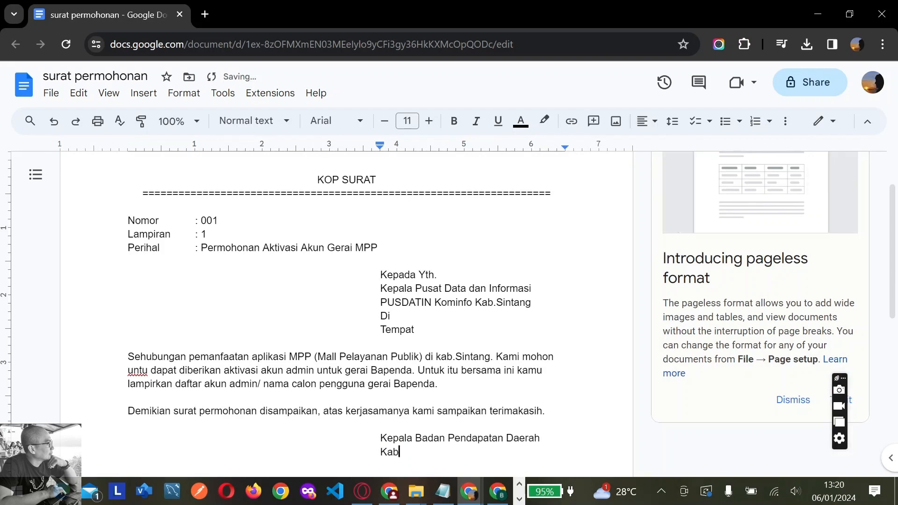
pyautogui.press('Return')
pyautogui.press('Return')
pyautogui.write('Nama')
pyautogui.press('Return')
pyautogui.write('P')
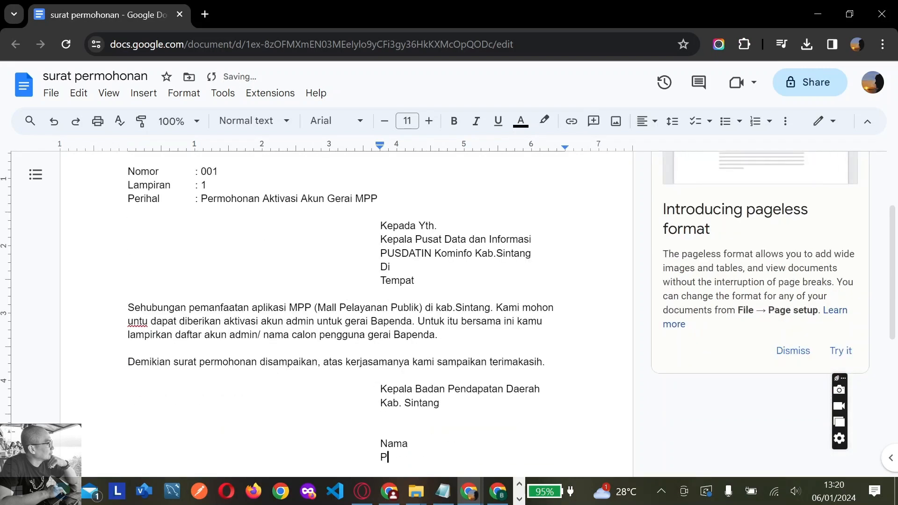
pyautogui.press('BackSpace')
pyautogui.write('NIP')
pyautogui.press('Return')
pyautogui.press('BackSpace')
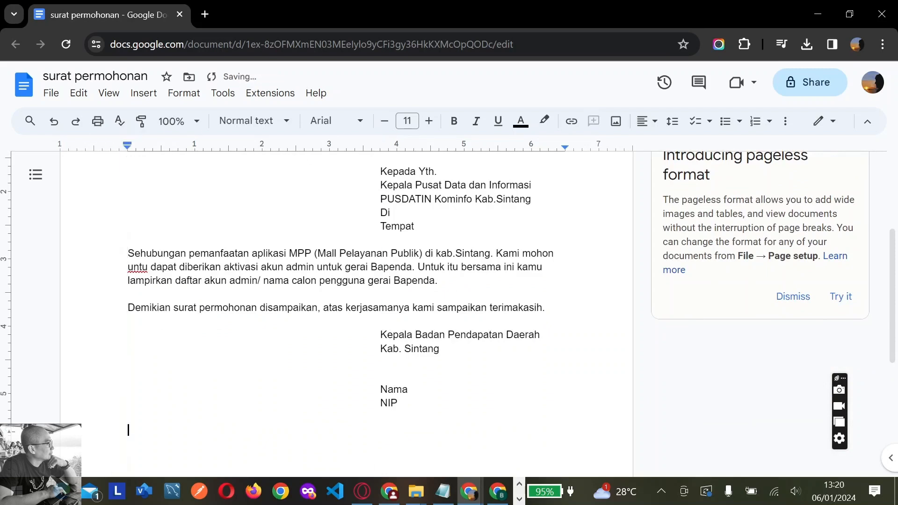
# Correct 'untu' to 'untuk' and add a numbered Tembusan list ending in Arsip, then a page break
pyautogui.click(142, 266)
pyautogui.click(148, 253)
pyautogui.click(129, 417)
pyautogui.press('Return')
pyautogui.write('Tembusan:')
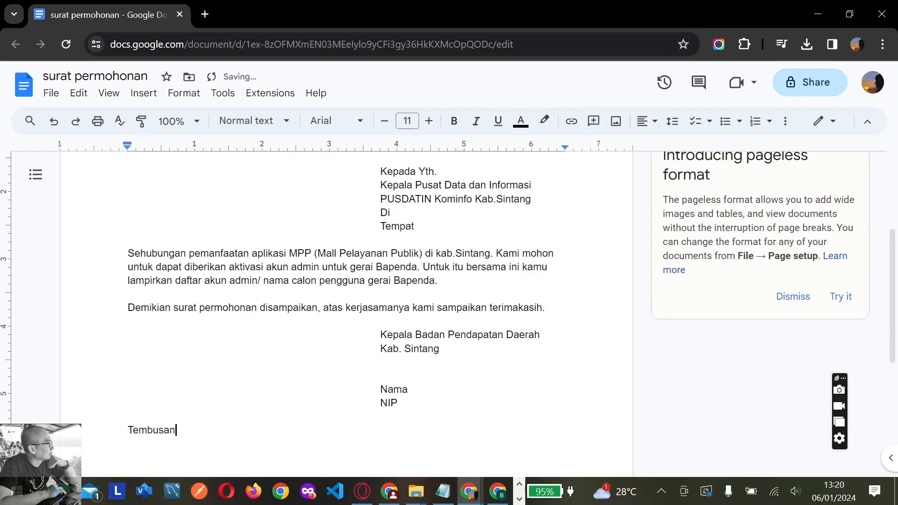
pyautogui.press('Return')
pyautogui.write('1.')
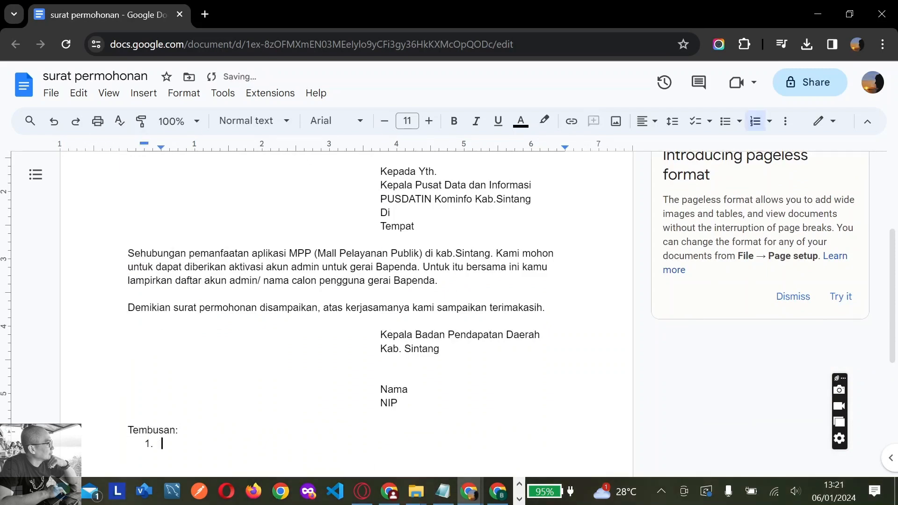
pyautogui.moveTo(161, 148); pyautogui.dragTo(144, 148)
pyautogui.write('.......')
pyautogui.press('Return')
pyautogui.write('Arsip')
pyautogui.press('Return')
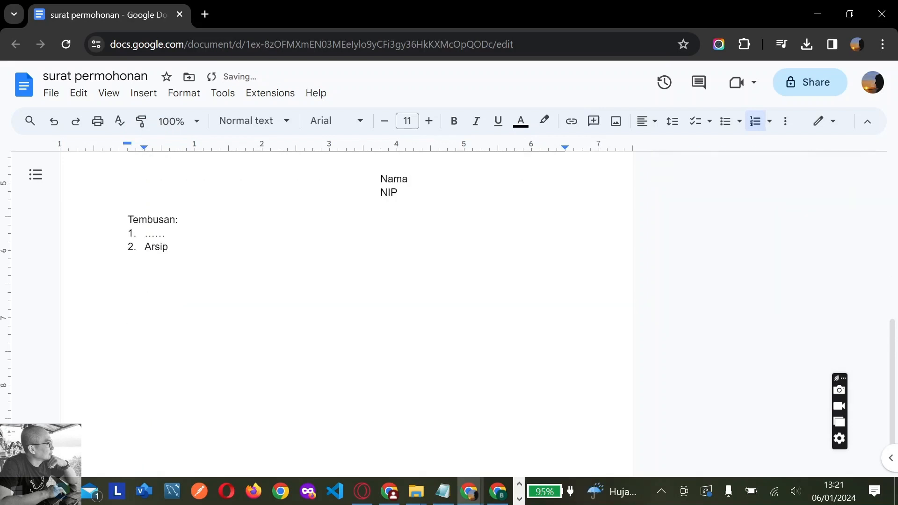
pyautogui.press('Return')
pyautogui.hotkey('ctrl', 'Return')
# Add 'Lampiran:' and a 3-column table with bold, centred No, Nama and Email headers
pyautogui.write('Lampiran:')
pyautogui.click(143, 93)
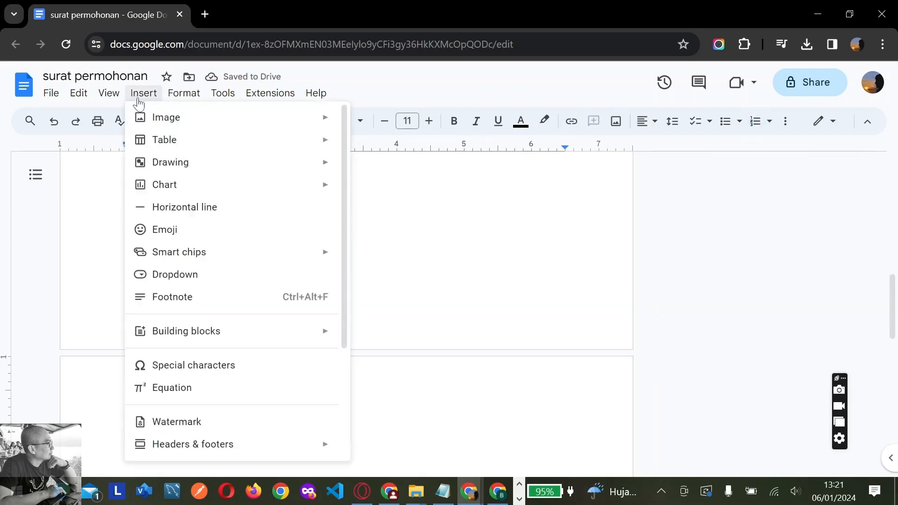
pyautogui.moveTo(165, 140)
pyautogui.click(369, 179)
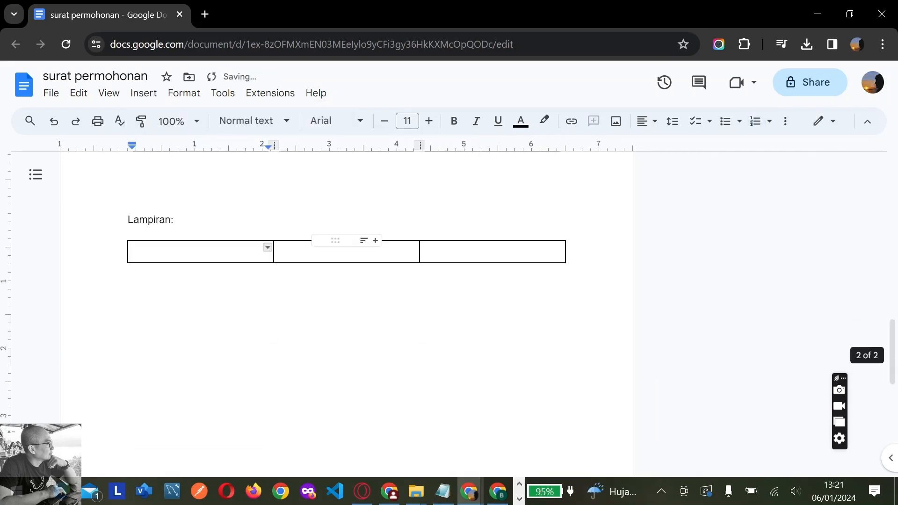
pyautogui.write('No')
pyautogui.press('Tab')
pyautogui.write('Nama')
pyautogui.press('Tab')
pyautogui.write('Email')
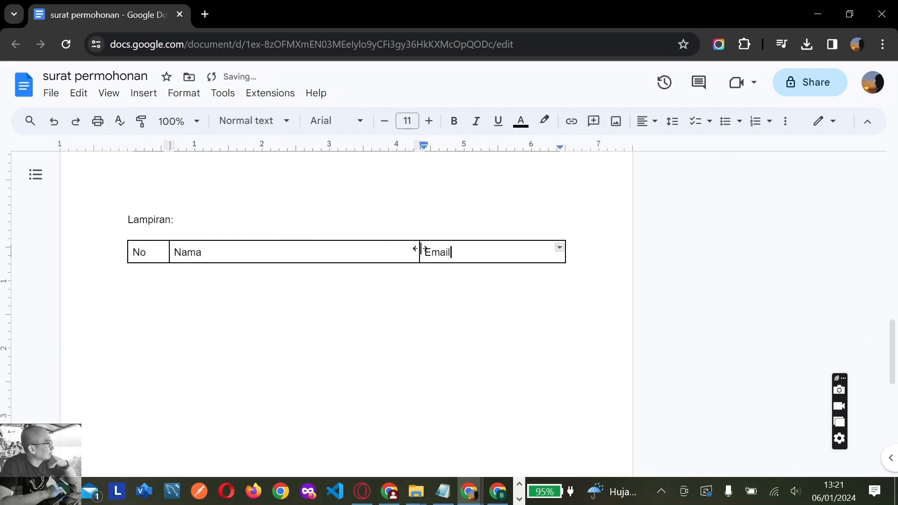
pyautogui.press('Tab')
pyautogui.moveTo(140, 252); pyautogui.dragTo(472, 253)
pyautogui.click(454, 122)
pyautogui.click(643, 122)
pyautogui.click(645, 148)
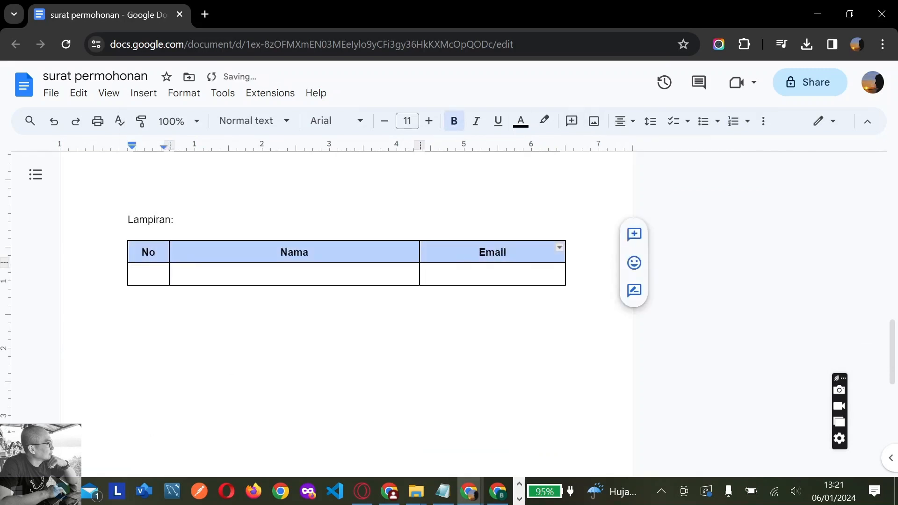
# Fill rows 1 and 2 with each admin's full name and e-mail address
pyautogui.click(146, 275)
pyautogui.write('1')
pyautogui.press('Tab')
pyautogui.press('Tab')
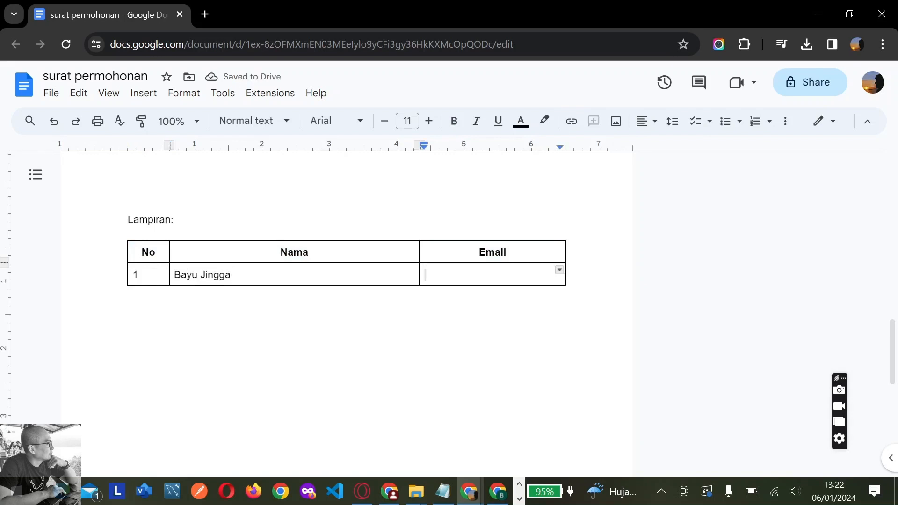
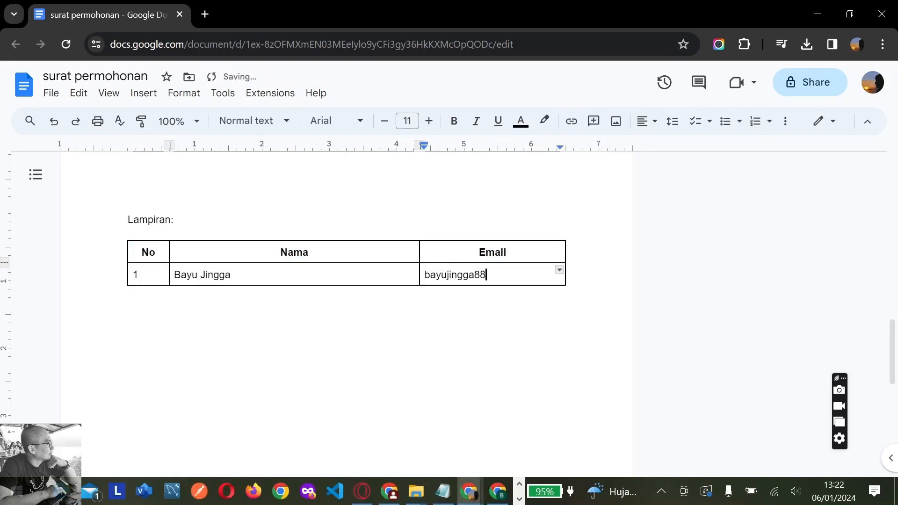
pyautogui.press('Tab')
pyautogui.write('2')
pyautogui.press('Tab')
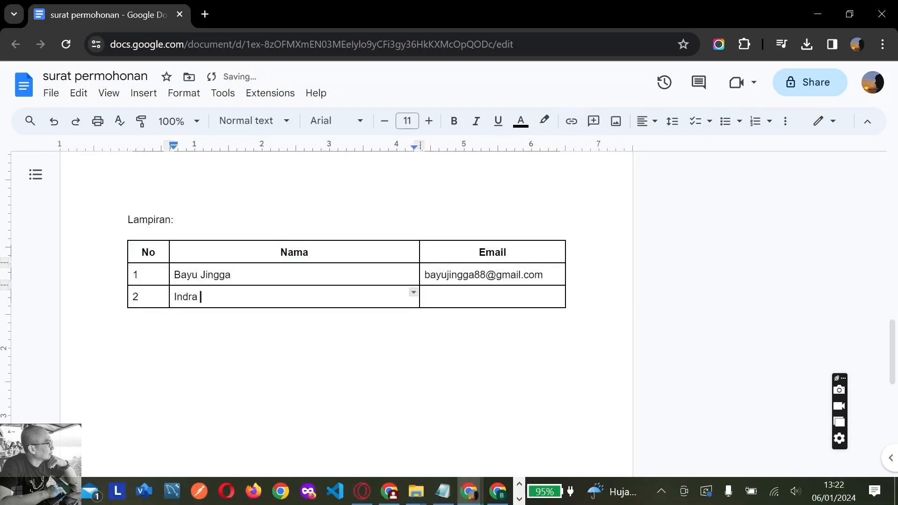
pyautogui.press('Tab')
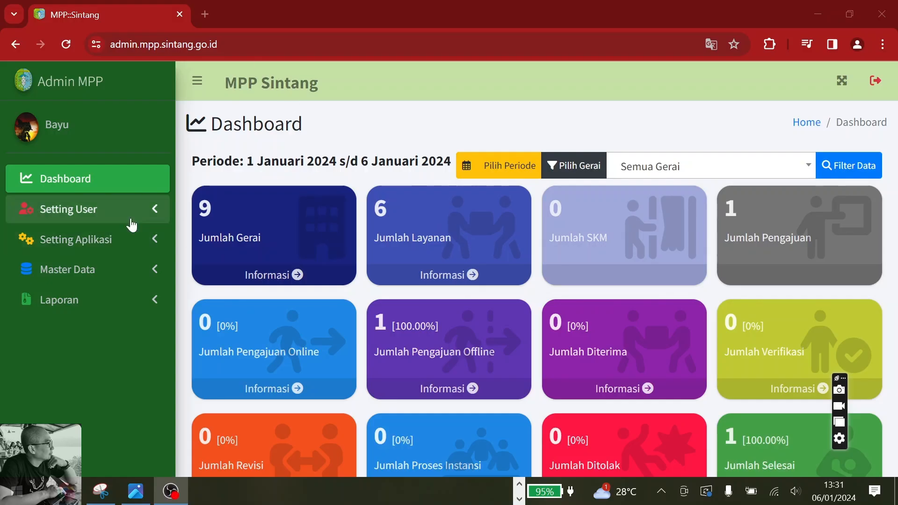
# Find the newly registered admin in the User Aplikasi list by searching their e-mail
pyautogui.click(135, 218)
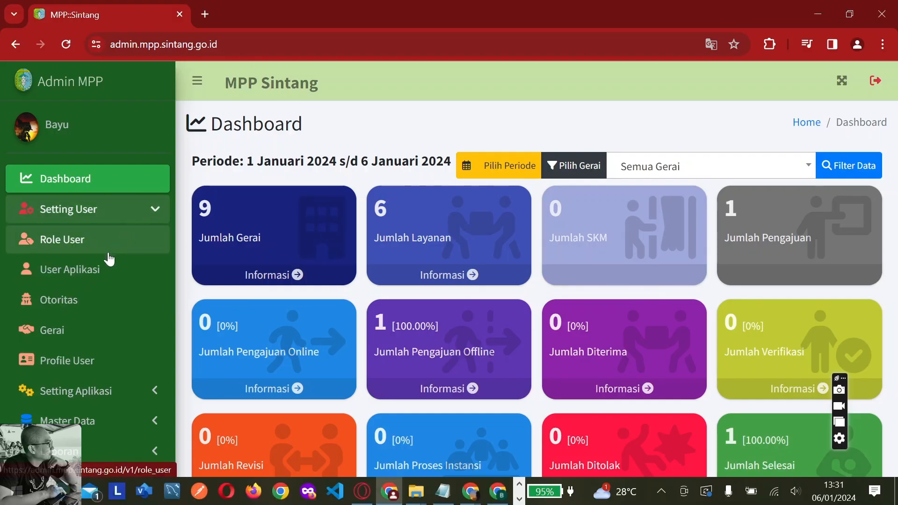
pyautogui.click(84, 279)
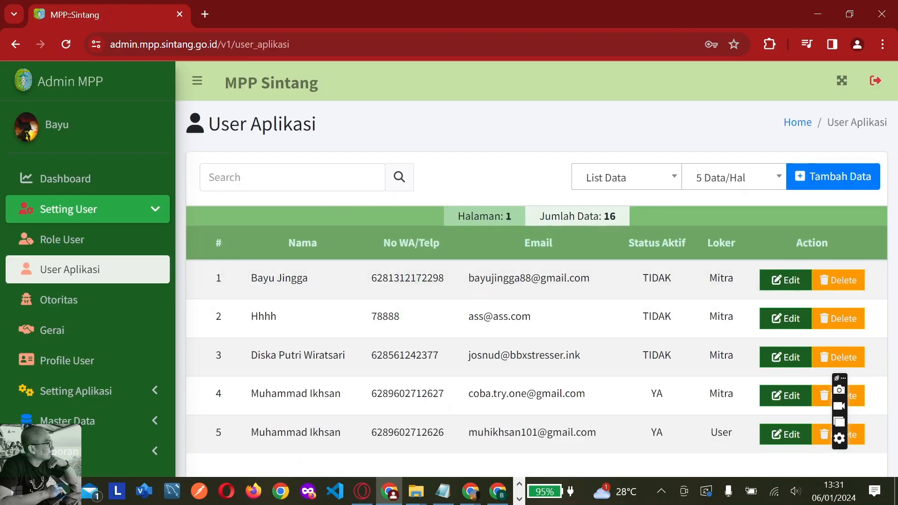
pyautogui.click(262, 177)
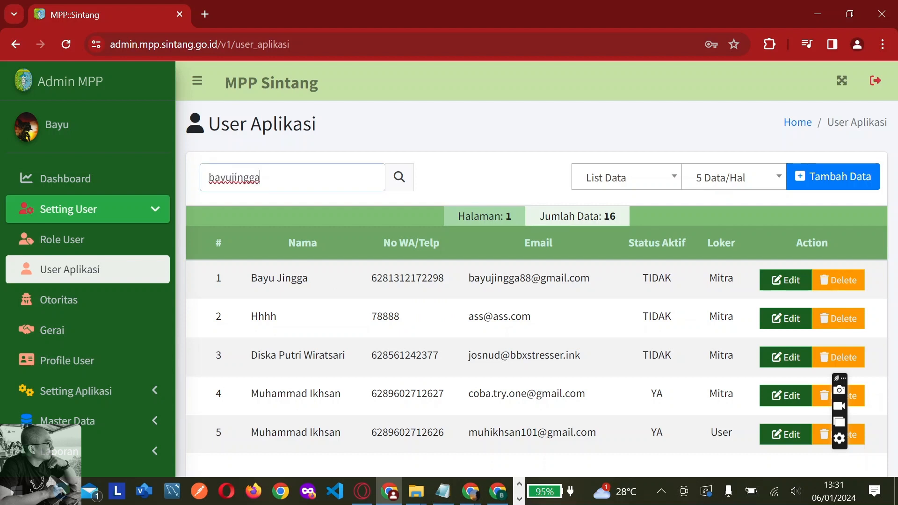
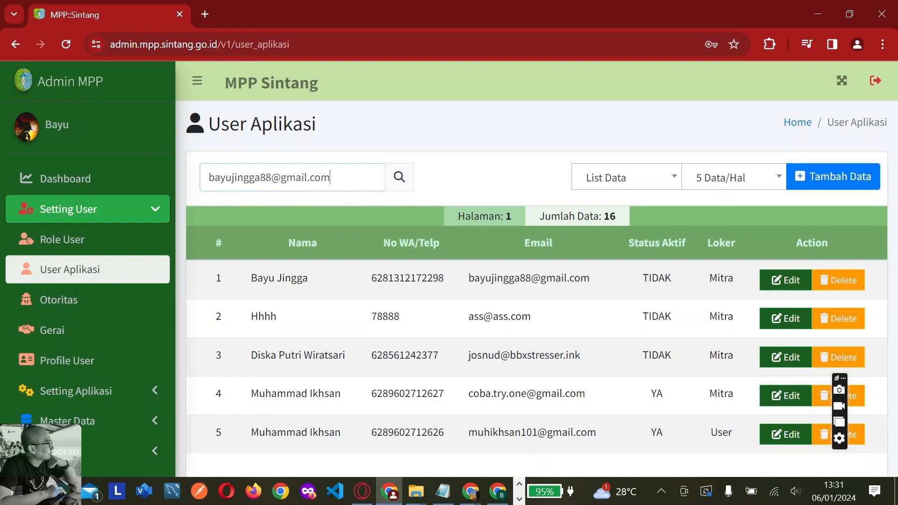
pyautogui.click(396, 185)
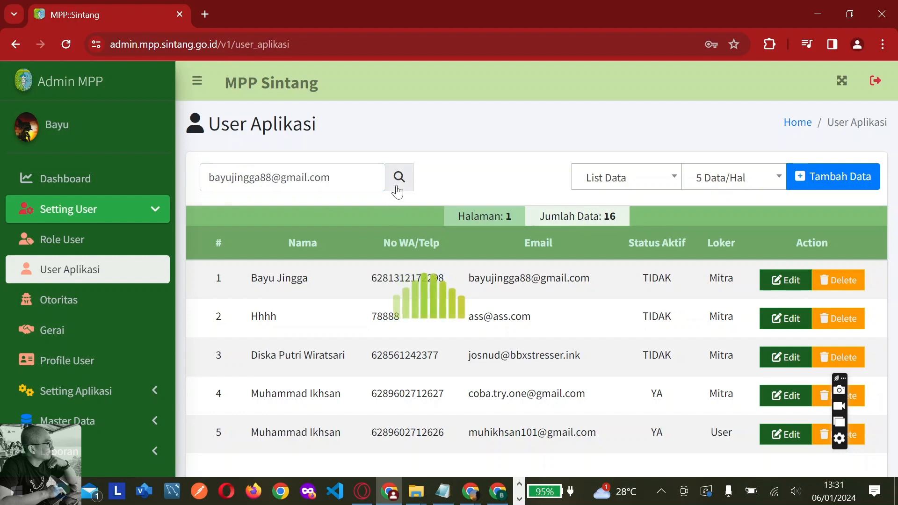
# Switch the account's Status Aktif on, save it with Simpan, and dismiss the alert
pyautogui.click(787, 291)
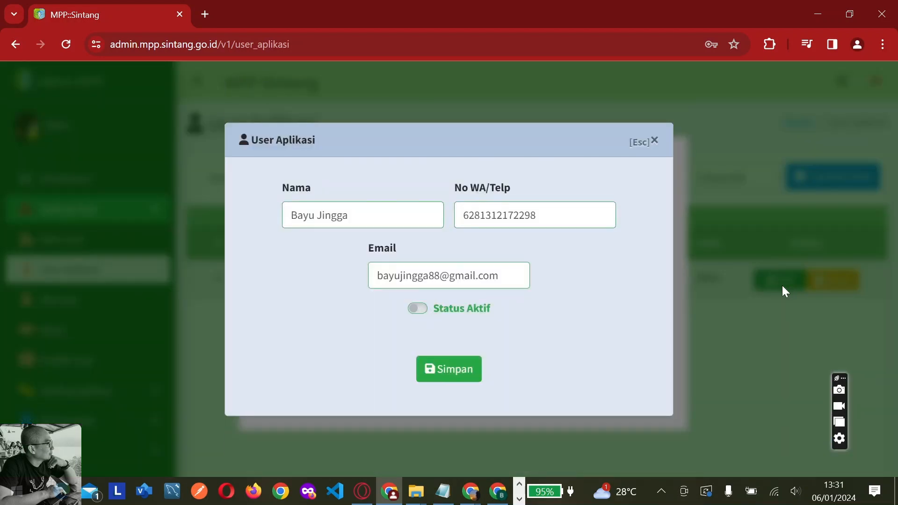
pyautogui.click(420, 309)
pyautogui.click(452, 378)
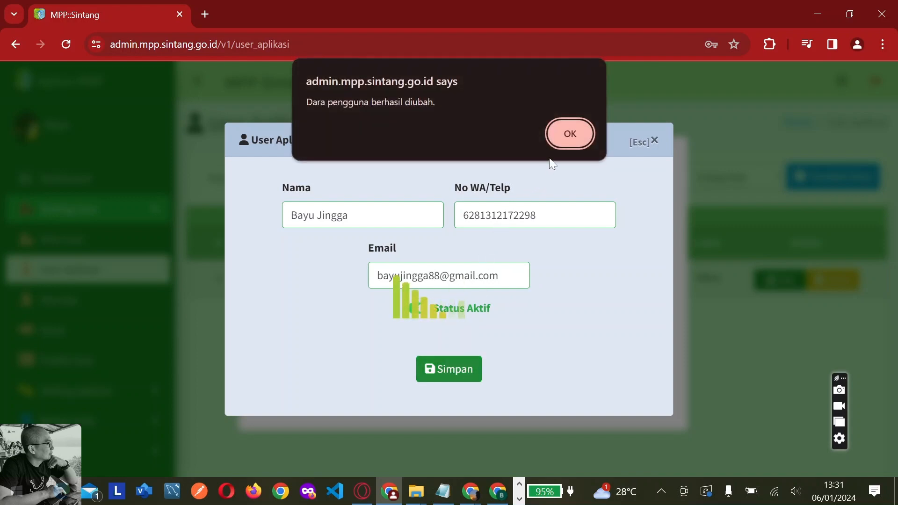
pyautogui.click(572, 133)
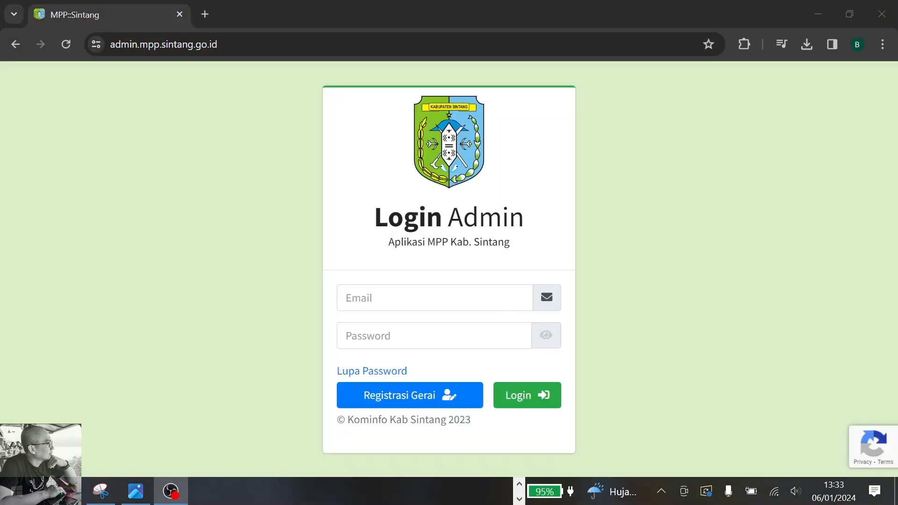
# Log in with the activated admin's e-mail and password, then browse the BAPPENDA dashboard
pyautogui.click(421, 298)
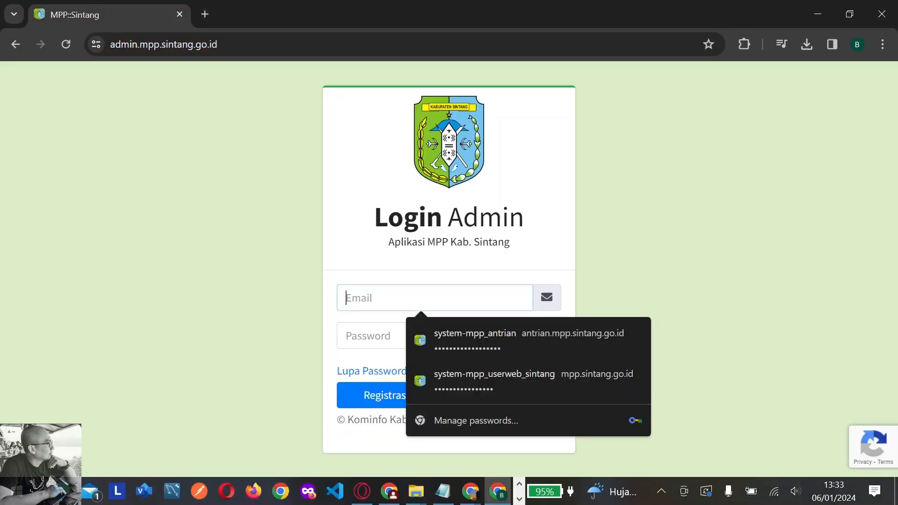
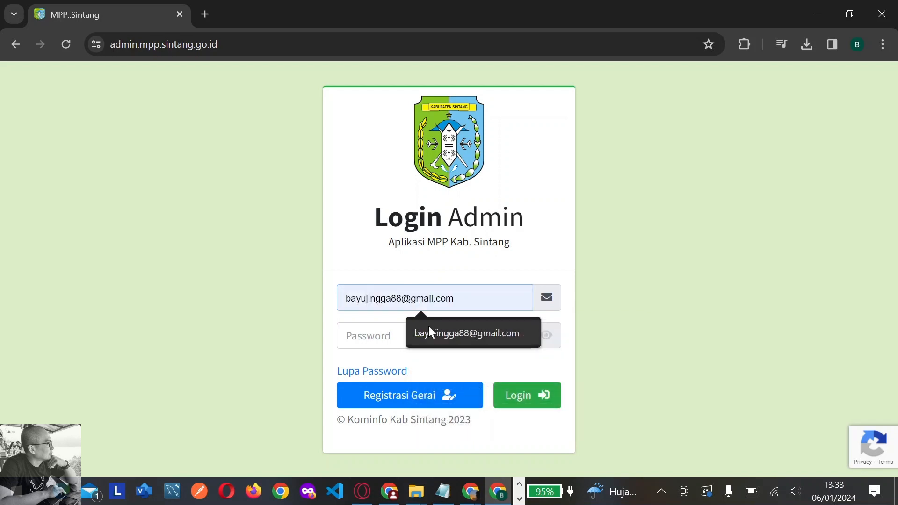
pyautogui.click(428, 330)
pyautogui.press('Tab')
pyautogui.write('•••')
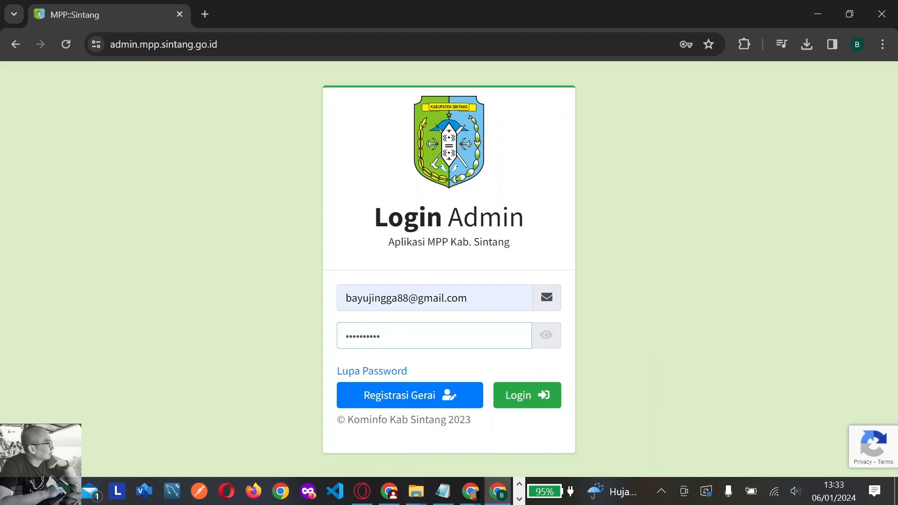
pyautogui.click(526, 396)
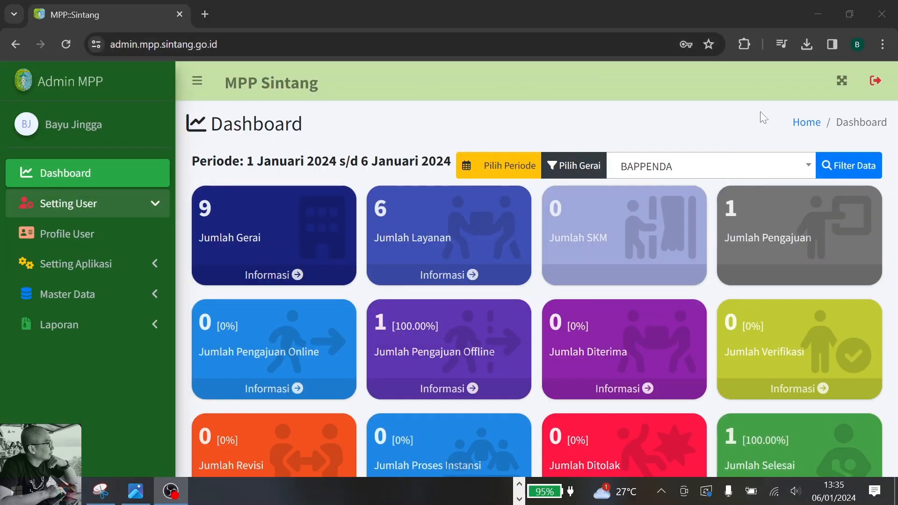
pyautogui.scroll(-2, 786, 114)
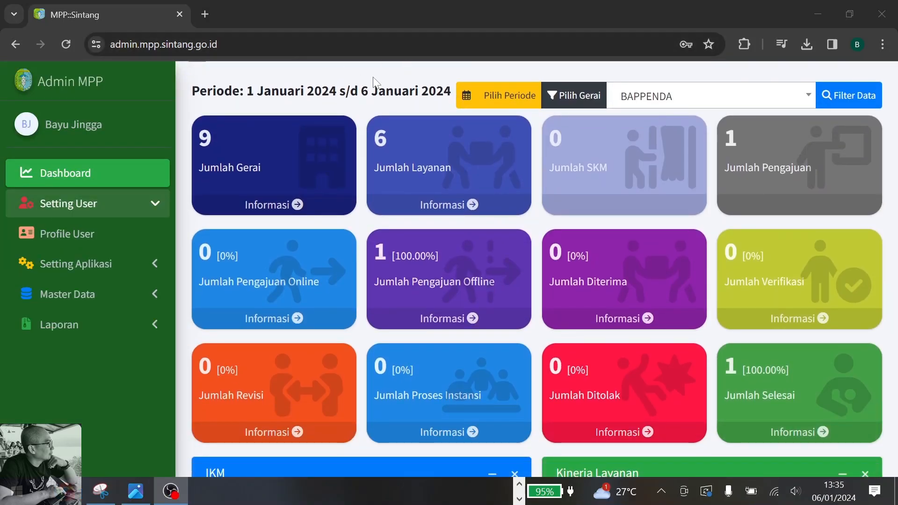
pyautogui.scroll(-6, 537, 269)
pyautogui.scroll(-9, 417, 226)
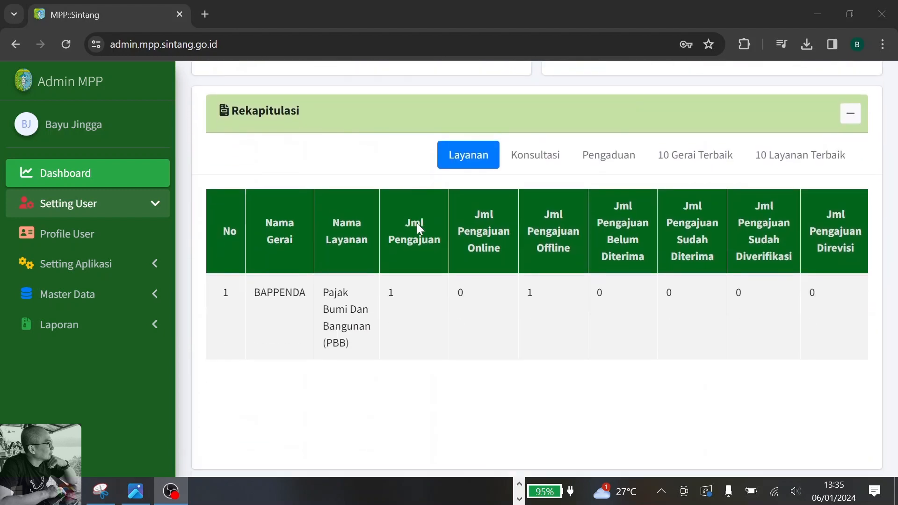
pyautogui.scroll(15, 416, 225)
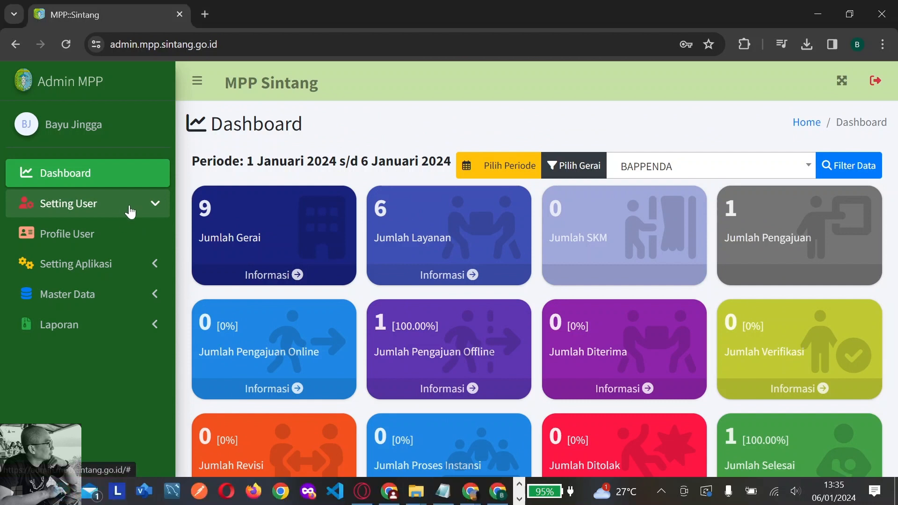
pyautogui.click(113, 204)
# Open the user profile and fill in the name, birth date on the 6th, and address
pyautogui.click(113, 205)
pyautogui.click(74, 237)
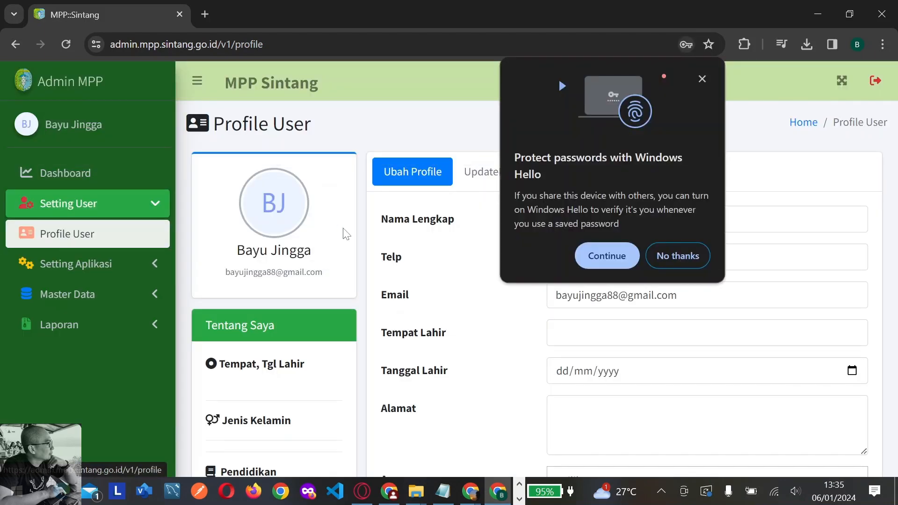
pyautogui.click(703, 80)
pyautogui.scroll(-1, 451, 316)
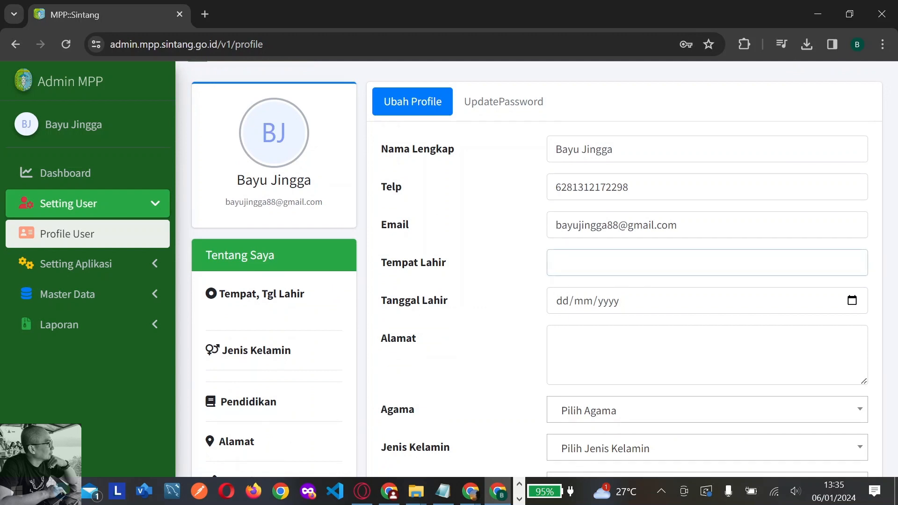
pyautogui.write('intang')
pyautogui.click(851, 301)
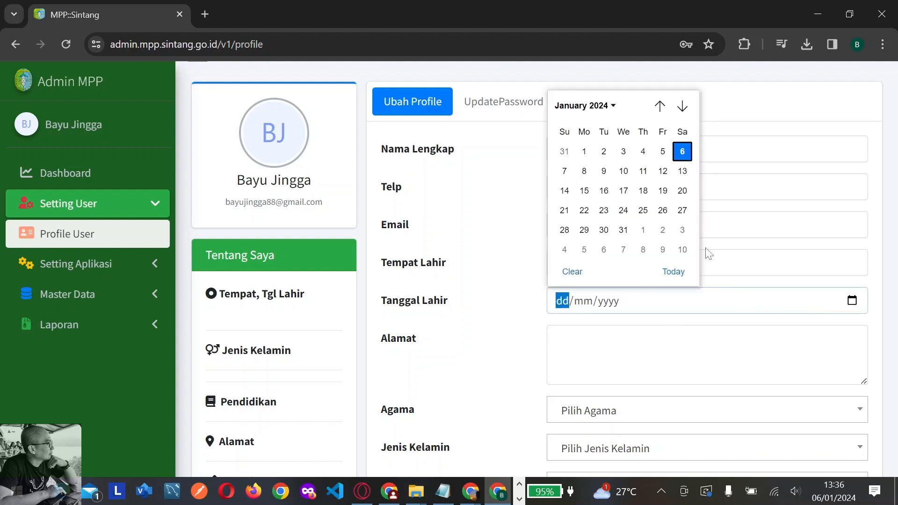
pyautogui.click(683, 152)
pyautogui.click(603, 303)
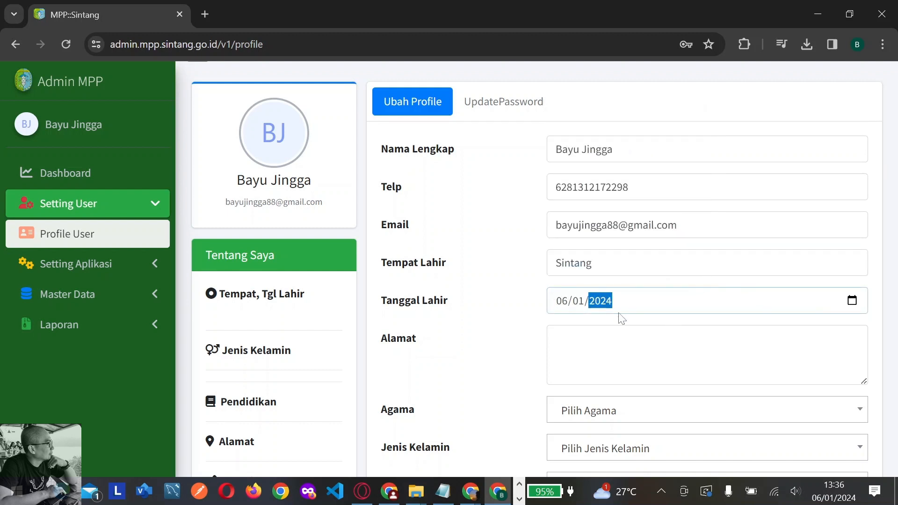
pyautogui.write('2')
pyautogui.click(555, 339)
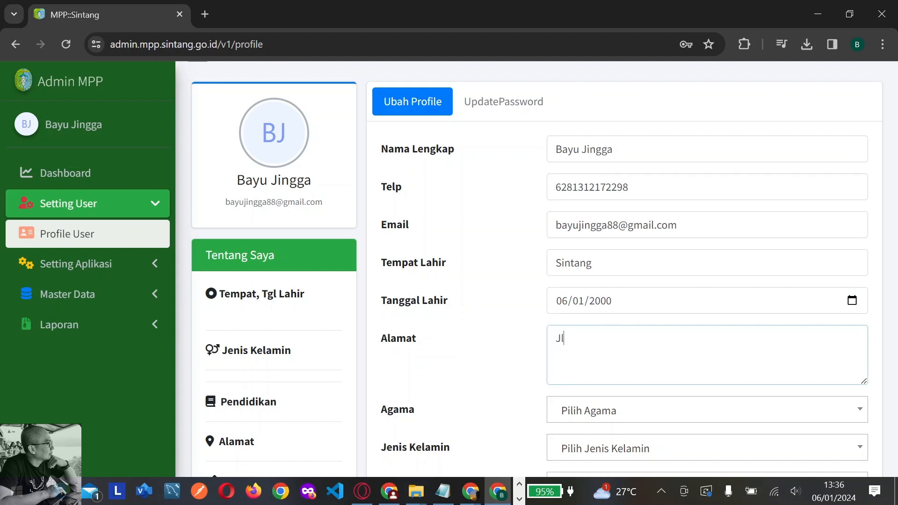
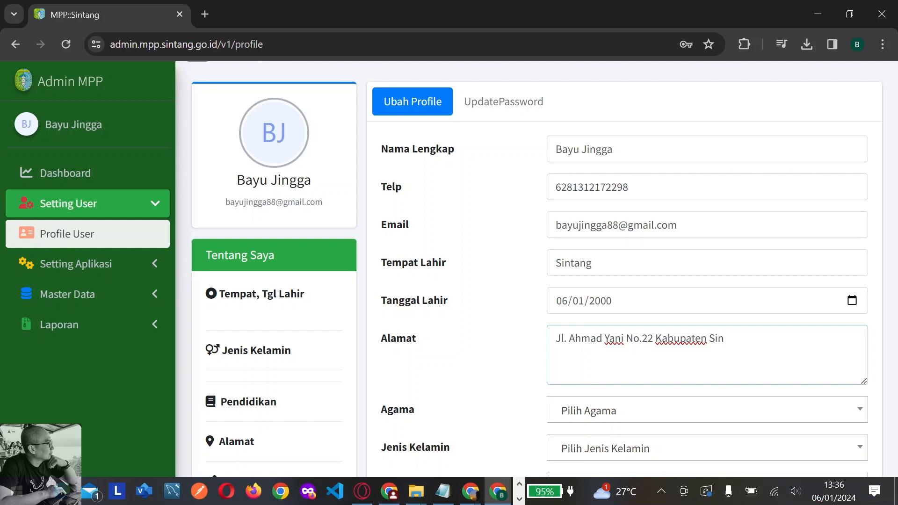
# Set Agama to Islam, Jenis Kelamin to Laki-Laki, education Strata 1, and job Programmer/IT
pyautogui.scroll(-5, 638, 286)
pyautogui.click(583, 204)
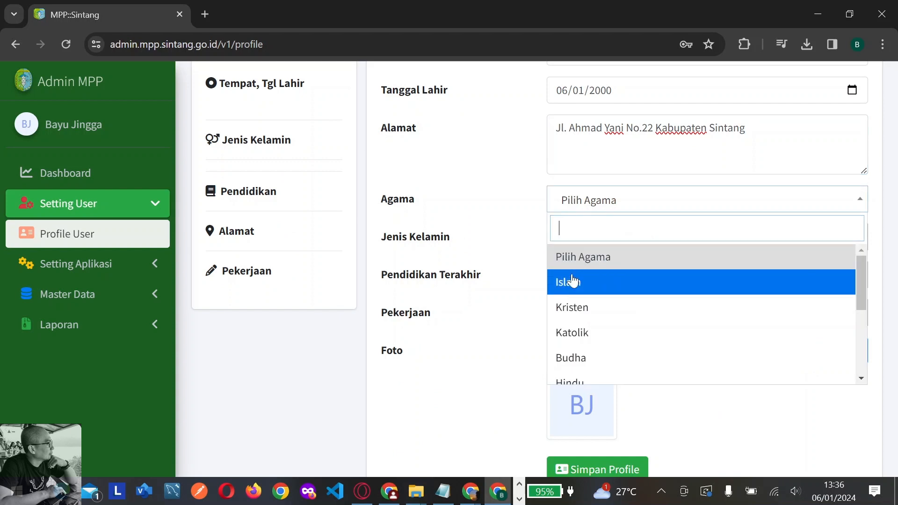
pyautogui.click(573, 281)
pyautogui.click(597, 239)
pyautogui.click(595, 320)
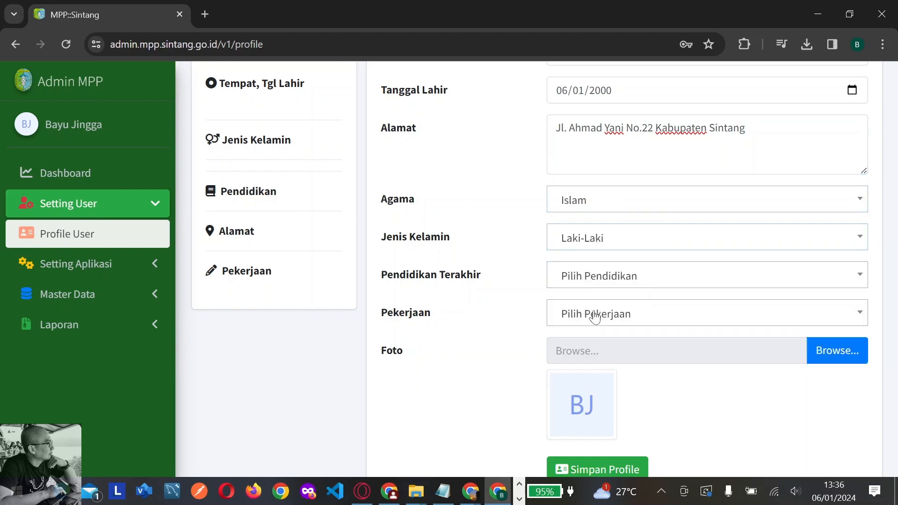
pyautogui.click(604, 281)
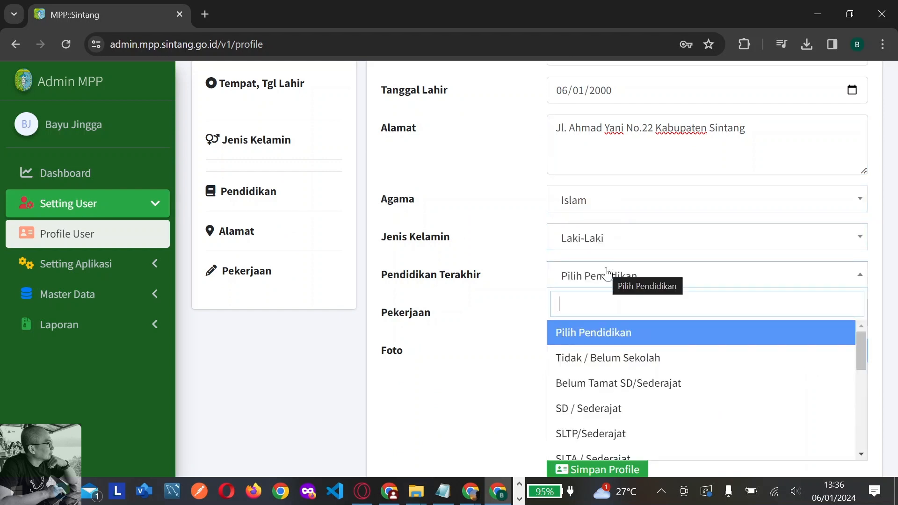
pyautogui.write('sta')
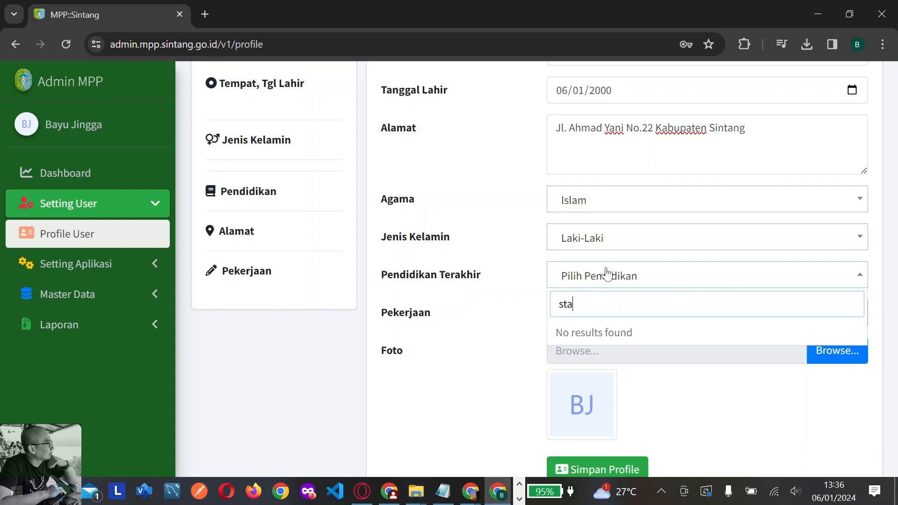
pyautogui.press('BackSpace')
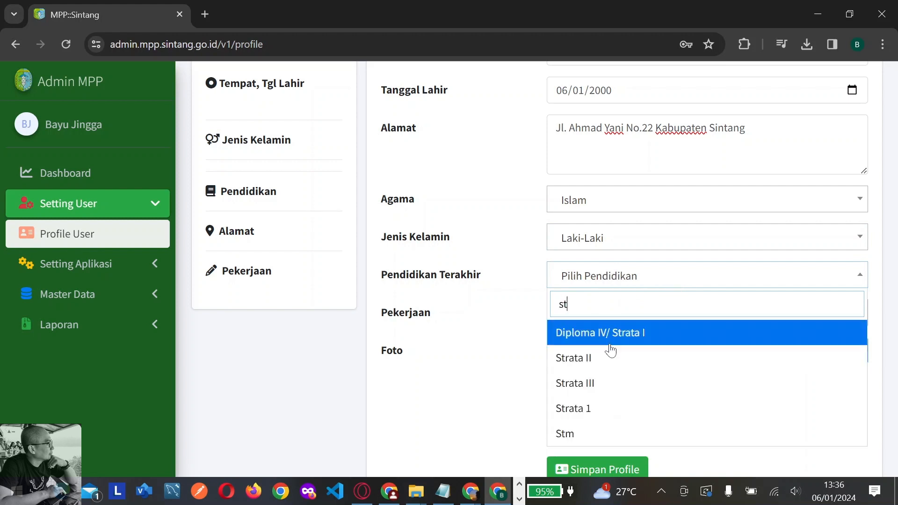
pyautogui.click(596, 412)
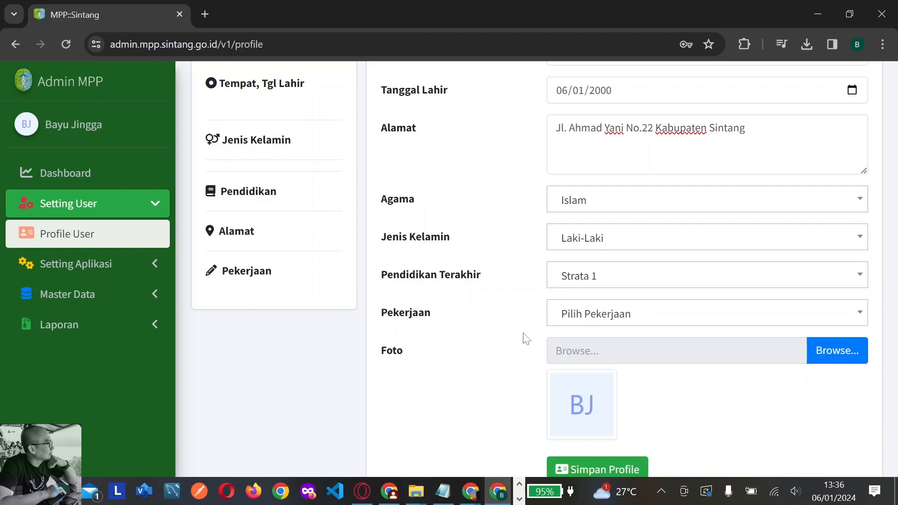
pyautogui.click(571, 317)
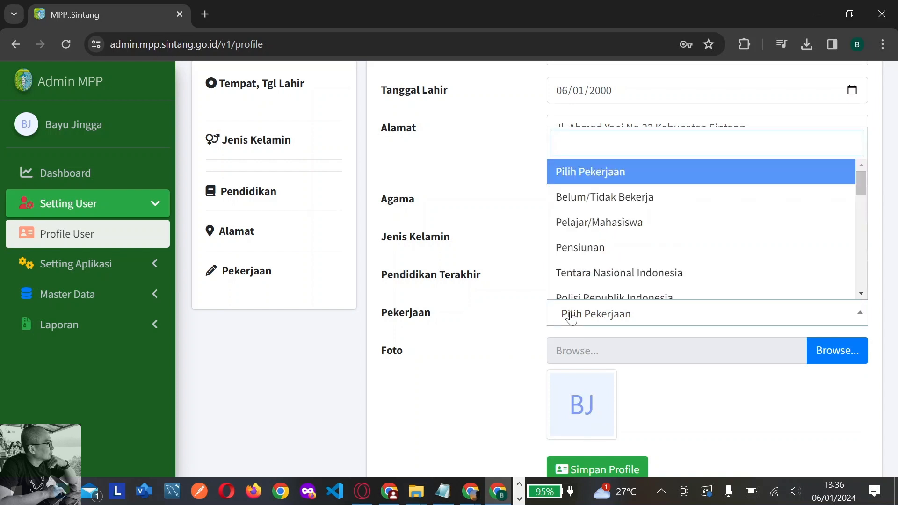
pyautogui.write('pro')
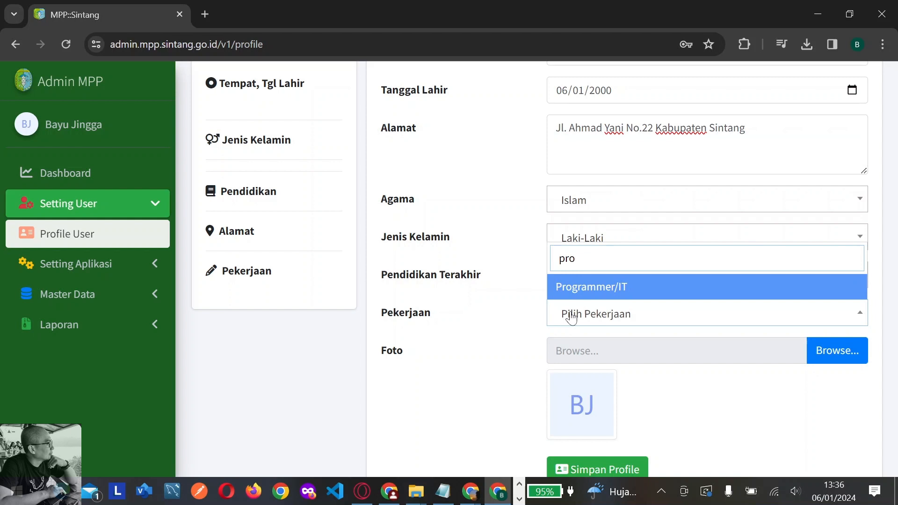
pyautogui.click(587, 293)
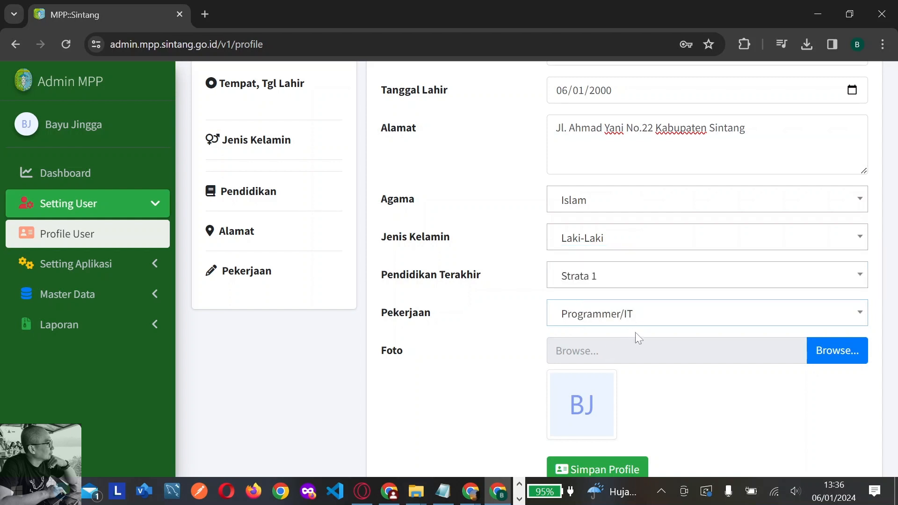
pyautogui.scroll(-2, 730, 381)
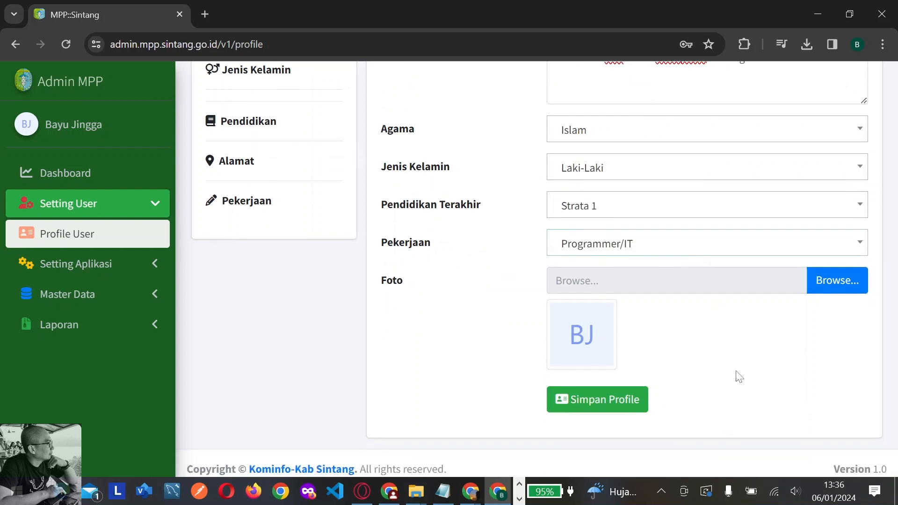
# Attach Pictures/Ilustrasi.PNG as the profile photo and save the profile
pyautogui.click(842, 287)
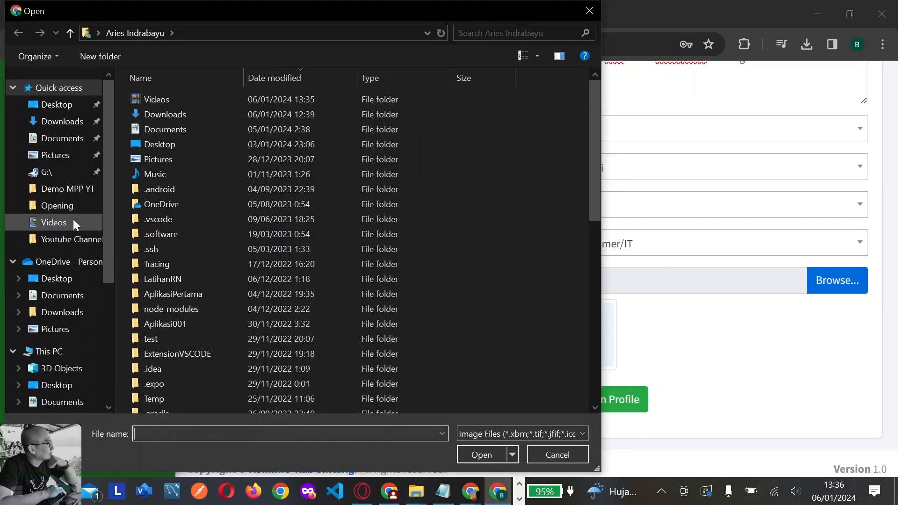
pyautogui.click(58, 155)
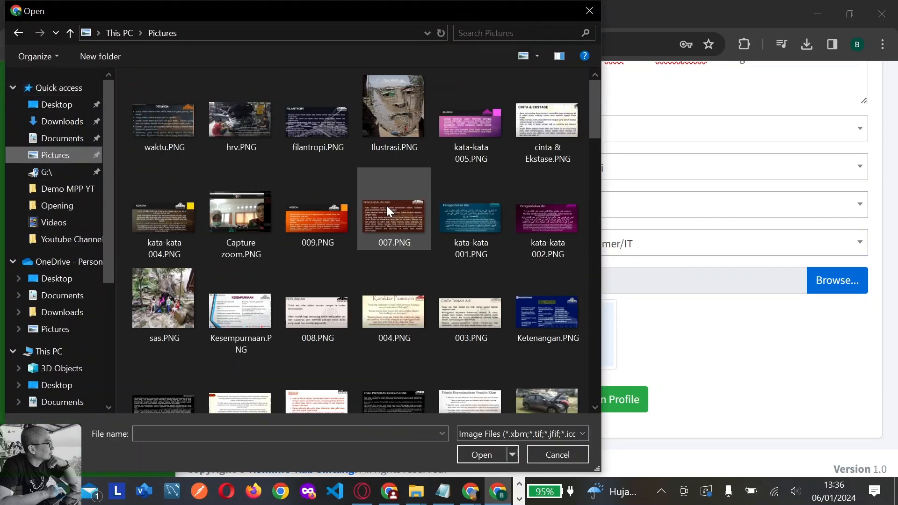
pyautogui.click(399, 125)
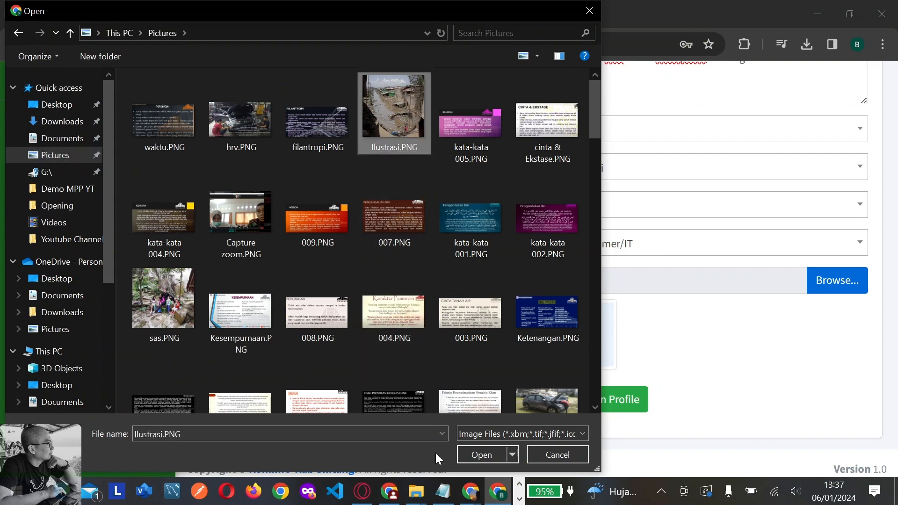
pyautogui.click(488, 455)
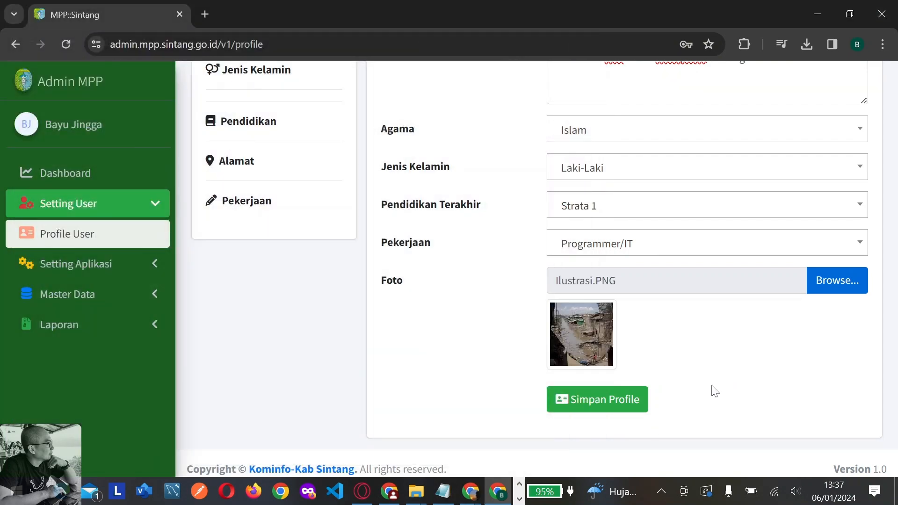
pyautogui.click(638, 404)
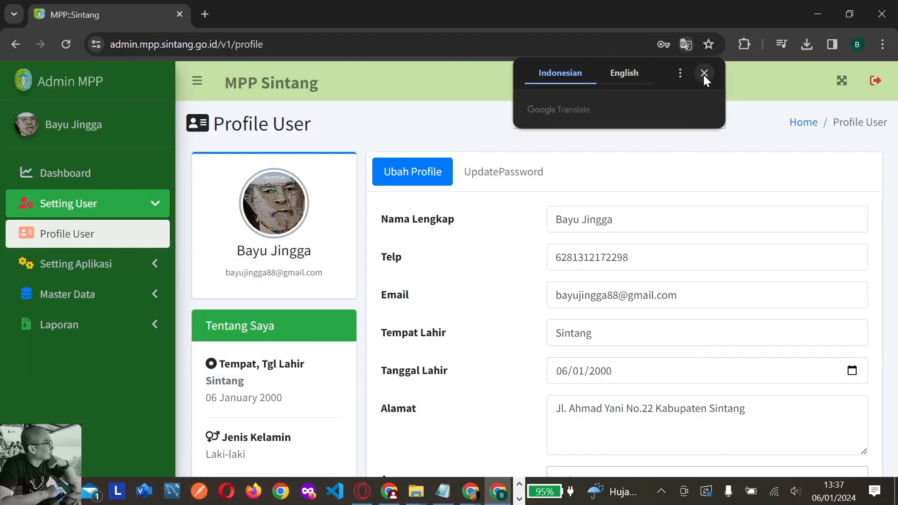
# Dismiss the Translate offer and show the UpdatePassword form
pyautogui.click(704, 73)
pyautogui.scroll(-5, 584, 318)
pyautogui.scroll(5, 586, 321)
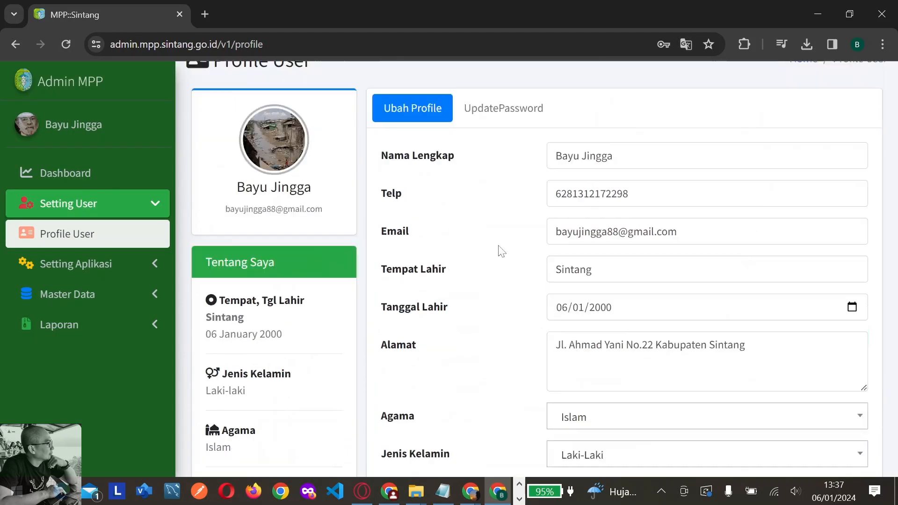
pyautogui.click(499, 181)
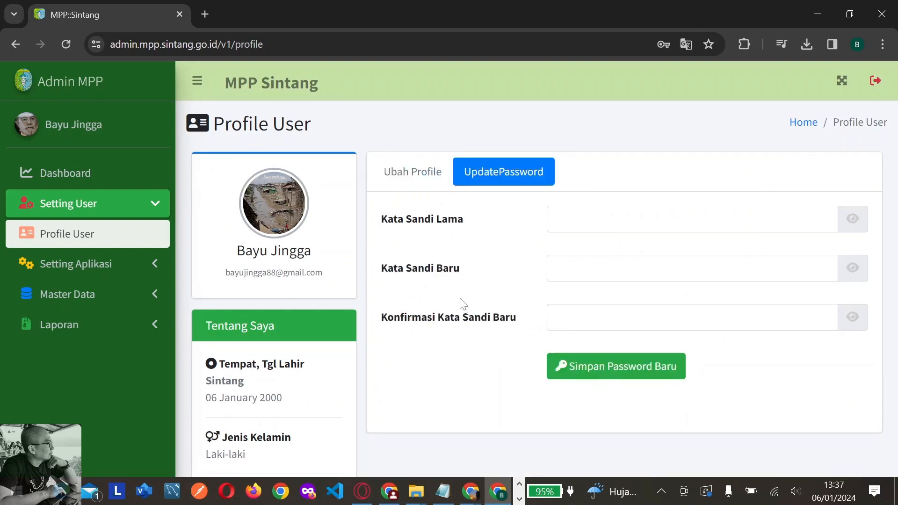
# Enter the current password and the new password in the password-change form
pyautogui.scroll(-1, 463, 300)
pyautogui.scroll(1, 456, 303)
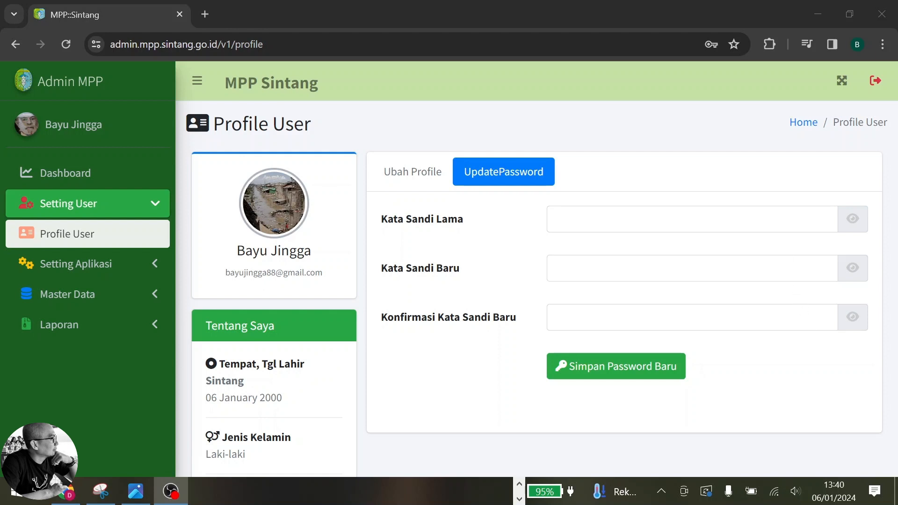
pyautogui.click(697, 219)
pyautogui.write('••••')
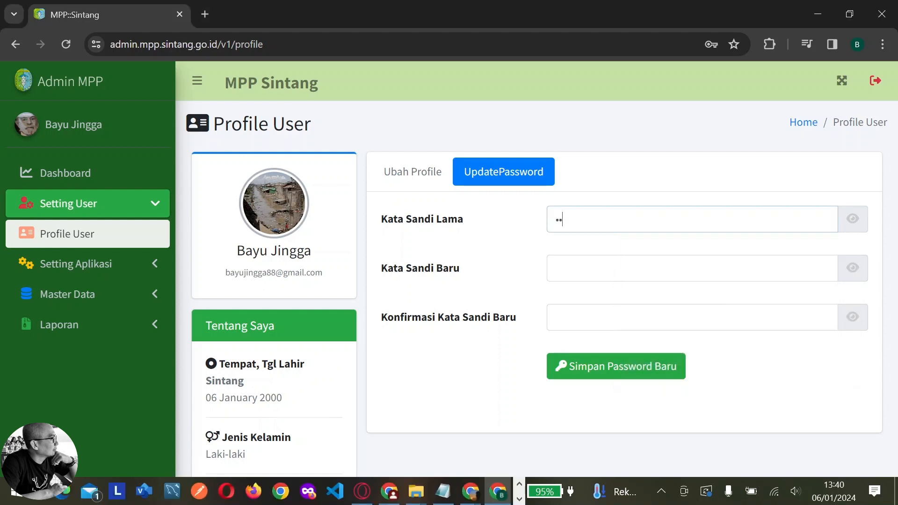
pyautogui.write('••••••')
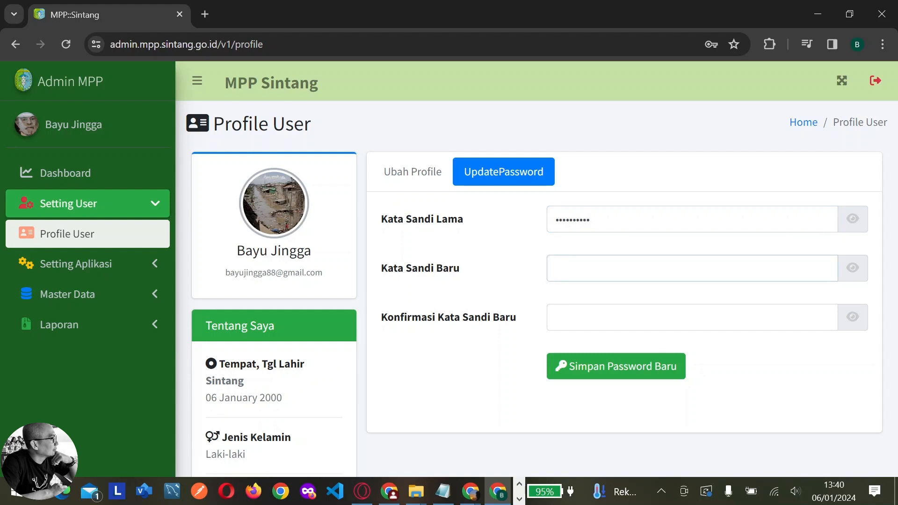
pyautogui.write('•••')
pyautogui.press('BackSpace')
pyautogui.write('••••••••••••••')
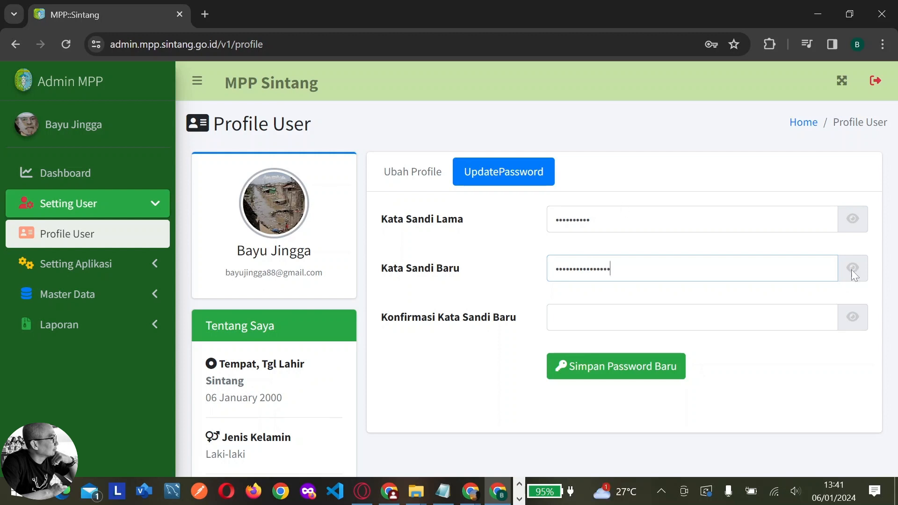
# Type the matching confirmation, check all three entries, and save the new password
pyautogui.click(852, 269)
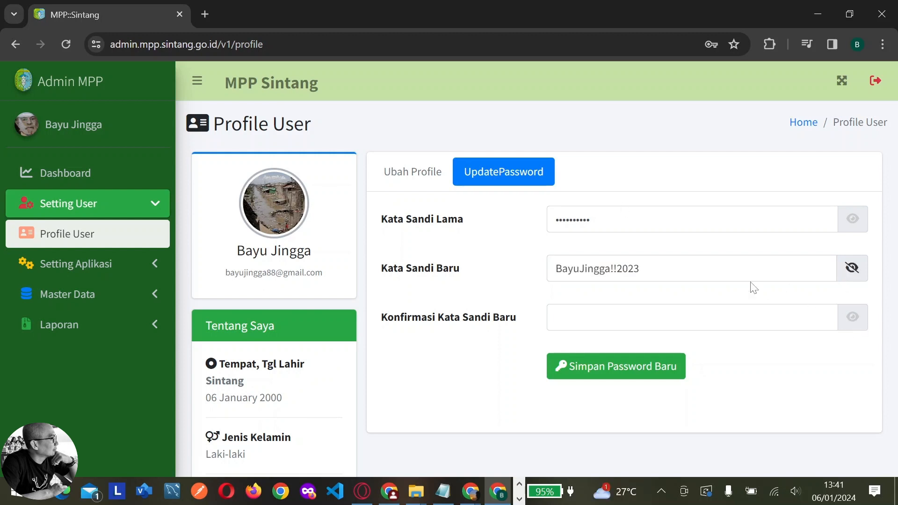
pyautogui.click(852, 320)
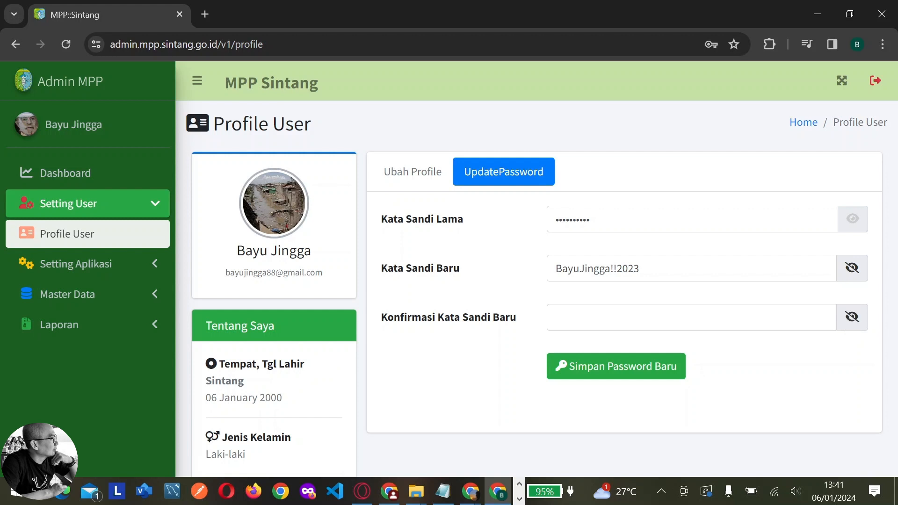
pyautogui.click(852, 220)
pyautogui.click(747, 323)
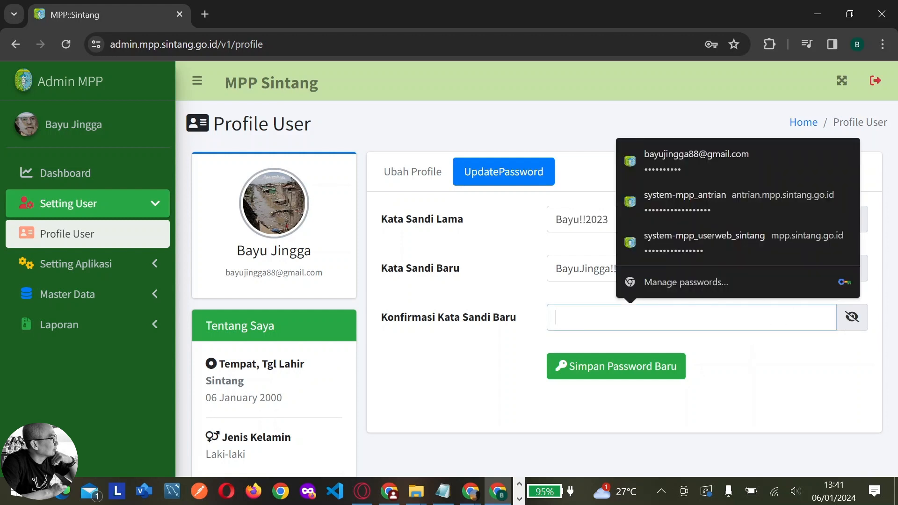
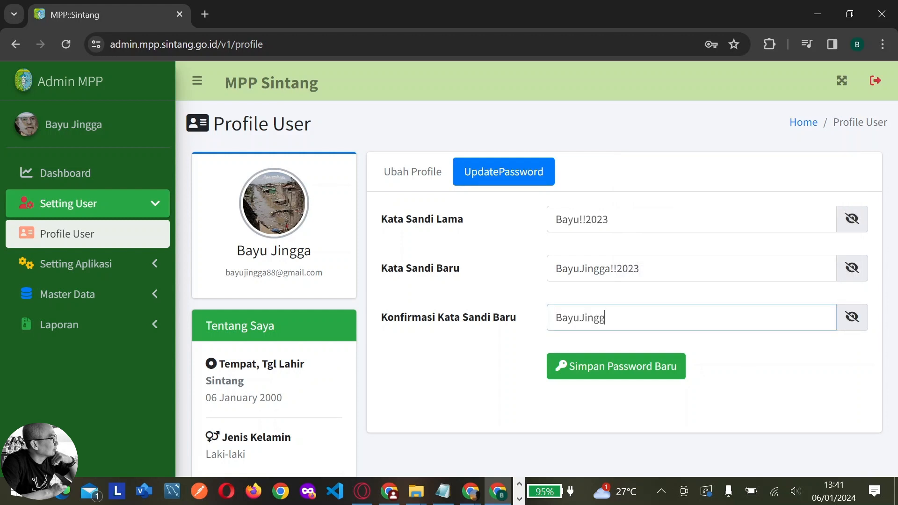
pyautogui.click(852, 317)
pyautogui.click(854, 269)
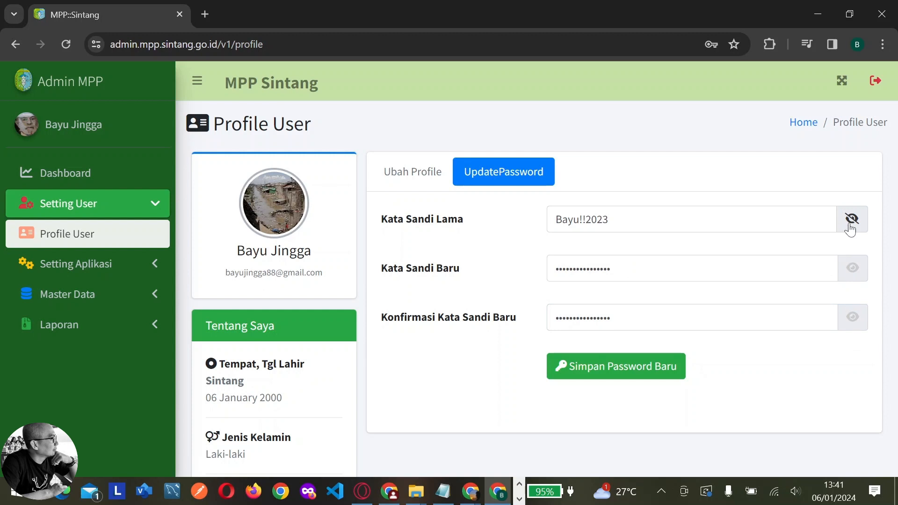
pyautogui.click(852, 222)
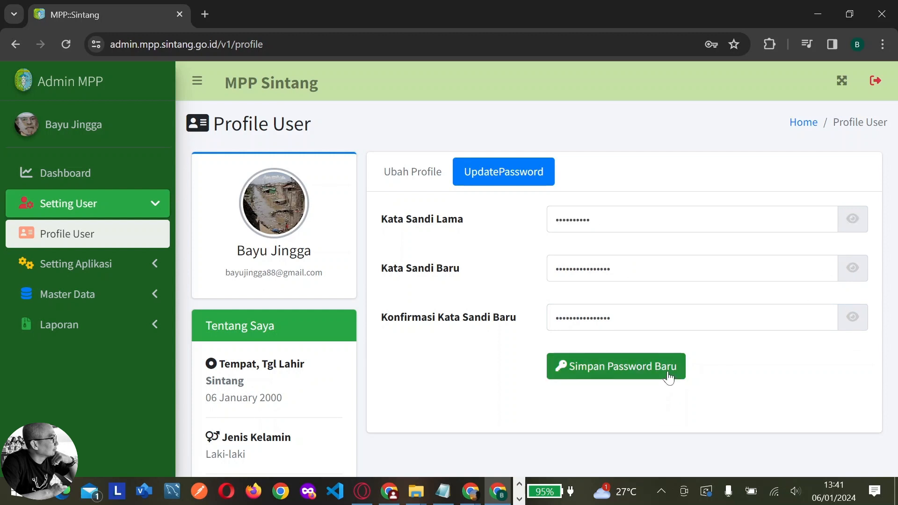
pyautogui.click(668, 373)
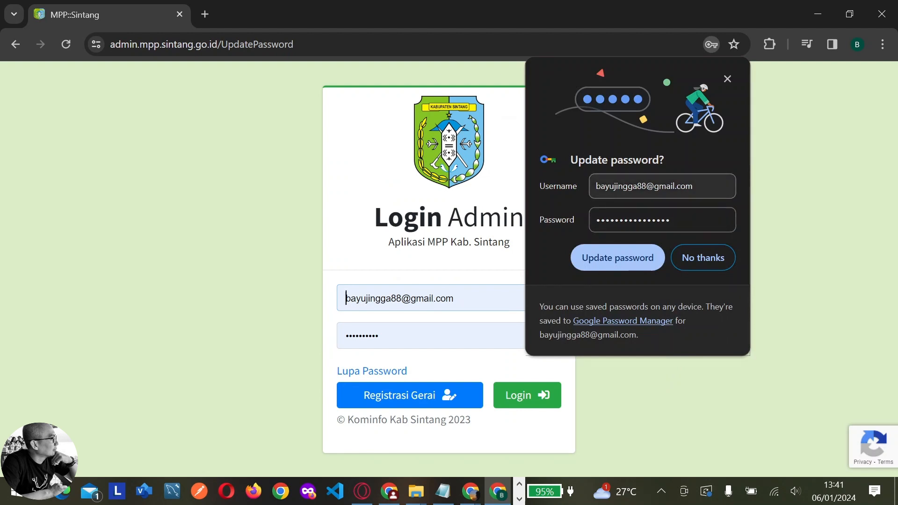
# Decline Chrome's password update and log in, getting the 'Password anda salah..!' warning
pyautogui.click(698, 257)
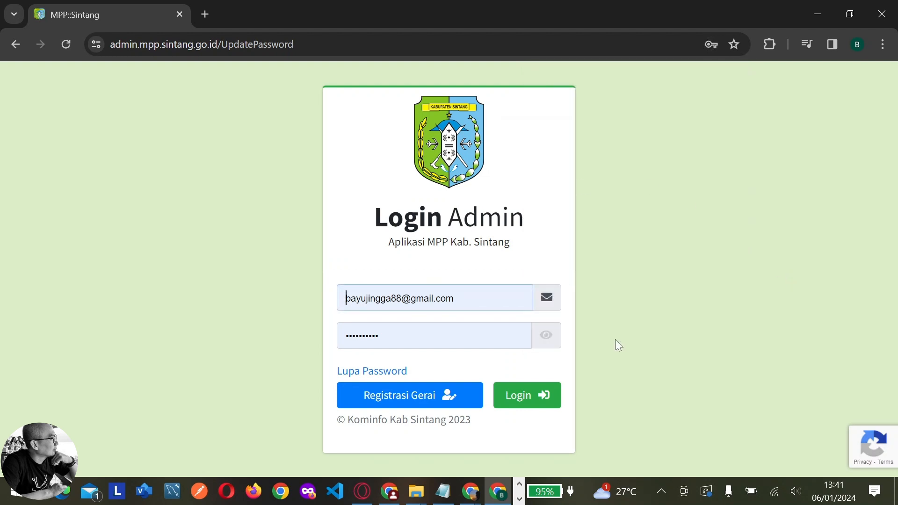
pyautogui.click(546, 335)
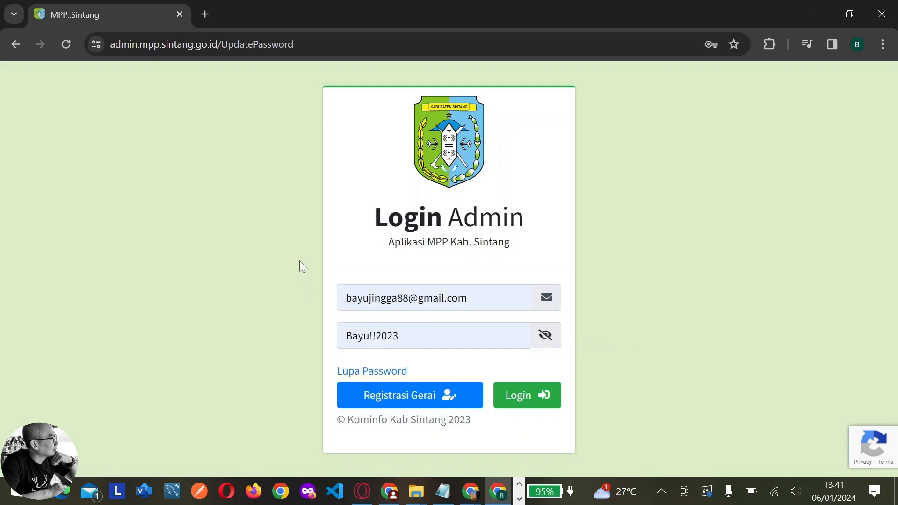
pyautogui.click(525, 403)
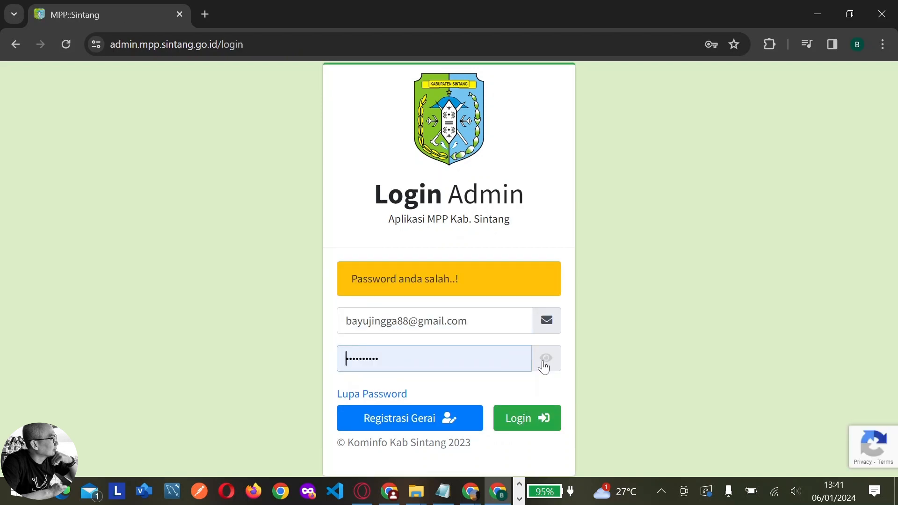
# Clear the login Password field and start retyping the password
pyautogui.doubleClick(435, 359)
pyautogui.press('BackSpace')
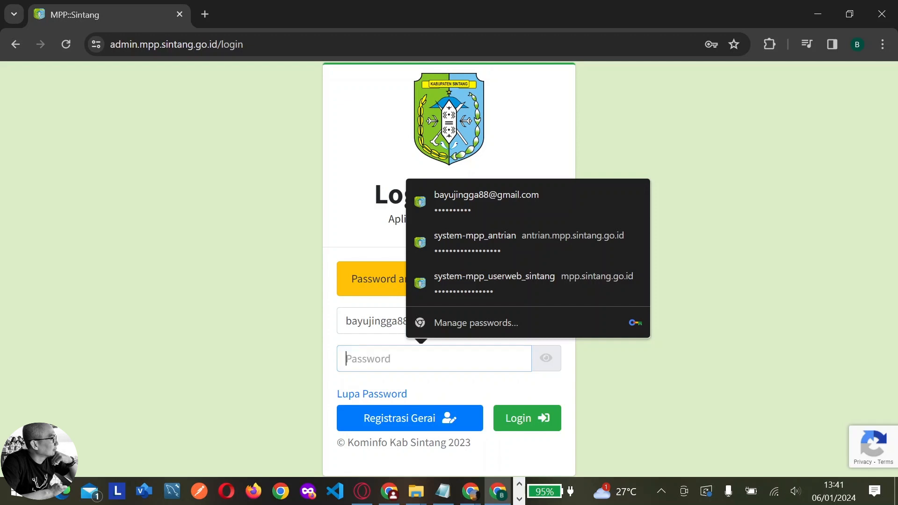
pyautogui.write('••••')
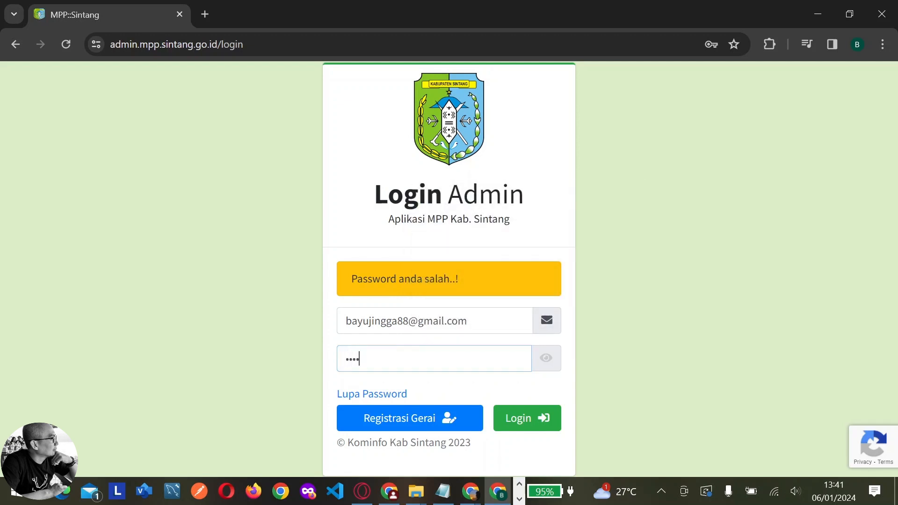
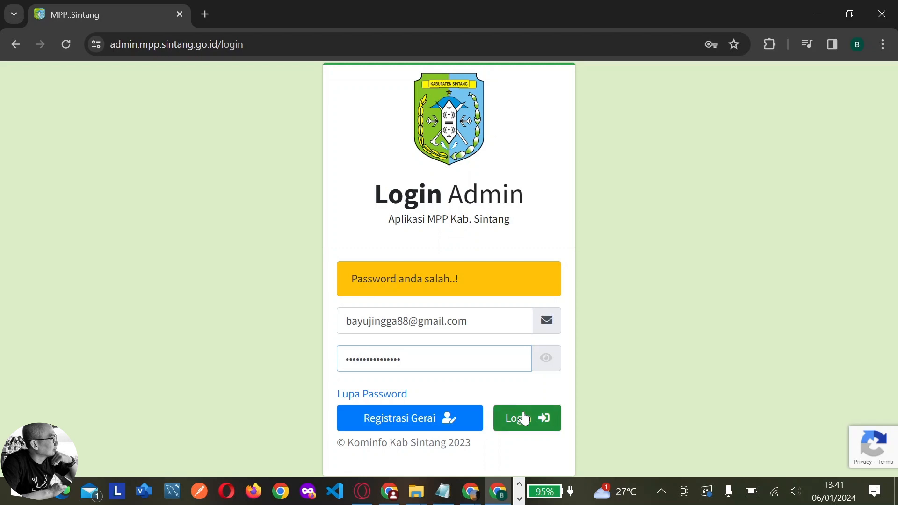
# Log in to the admin dashboard and accept Chrome's password update prompt
pyautogui.click(525, 416)
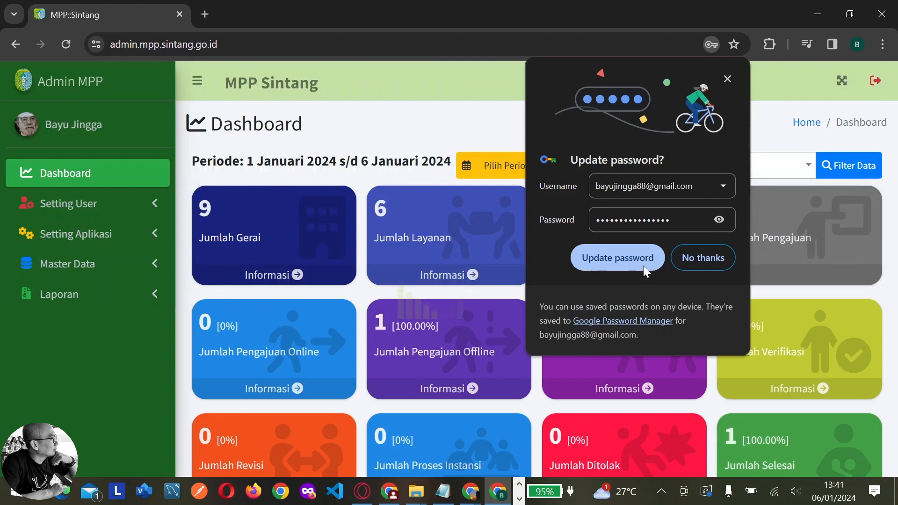
pyautogui.click(639, 259)
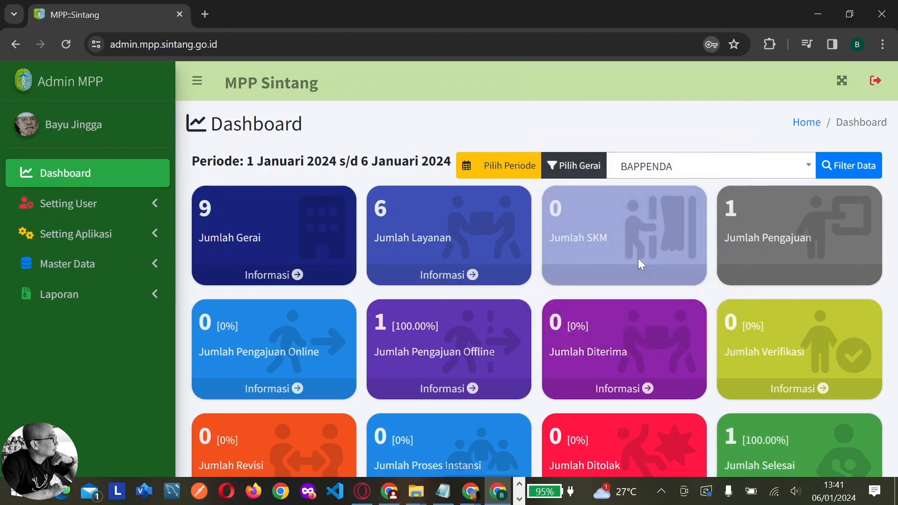
pyautogui.click(638, 259)
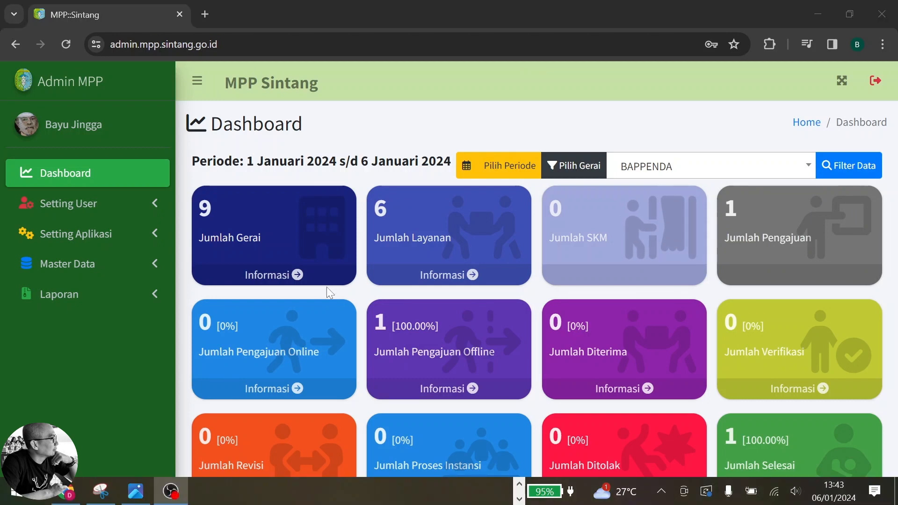
# Expand the Setting Aplikasi section in the sidebar
pyautogui.scroll(-5, 341, 280)
pyautogui.scroll(5, 342, 279)
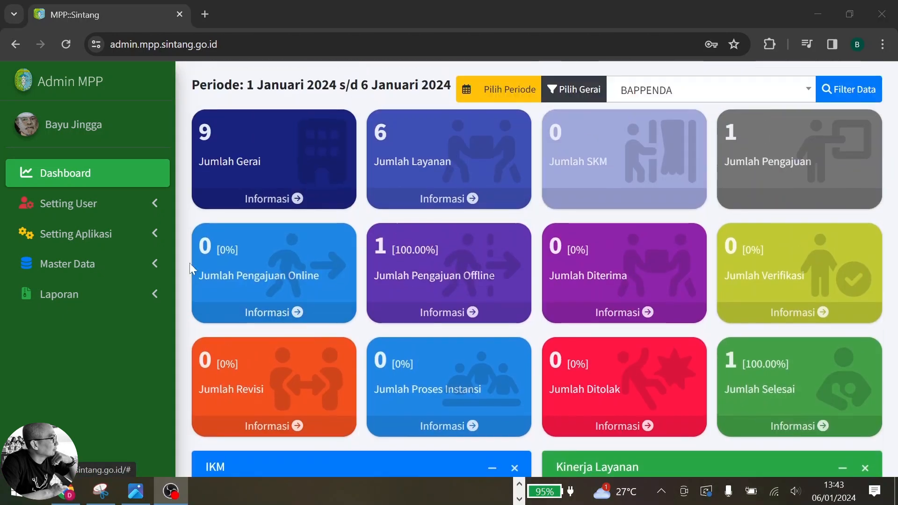
pyautogui.click(123, 234)
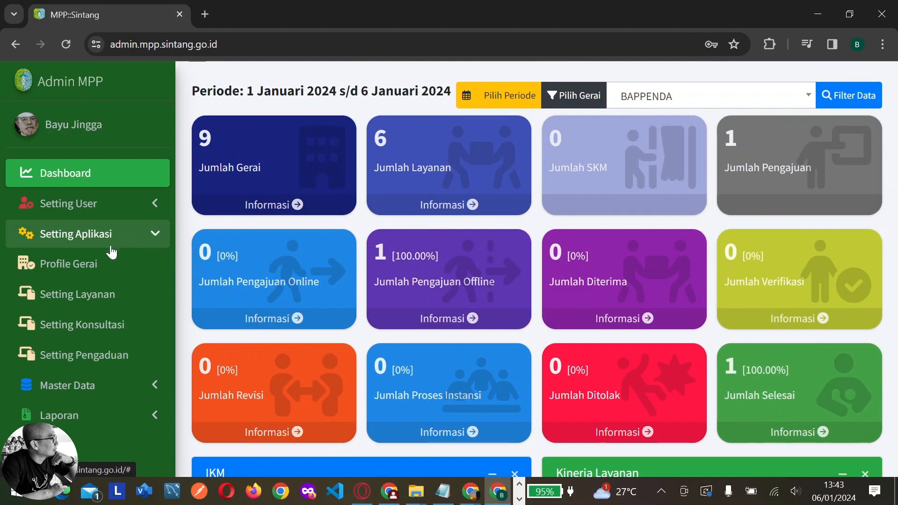
# Open BAPPENDA's Profile Gerai and enter telephone 05652105
pyautogui.click(93, 269)
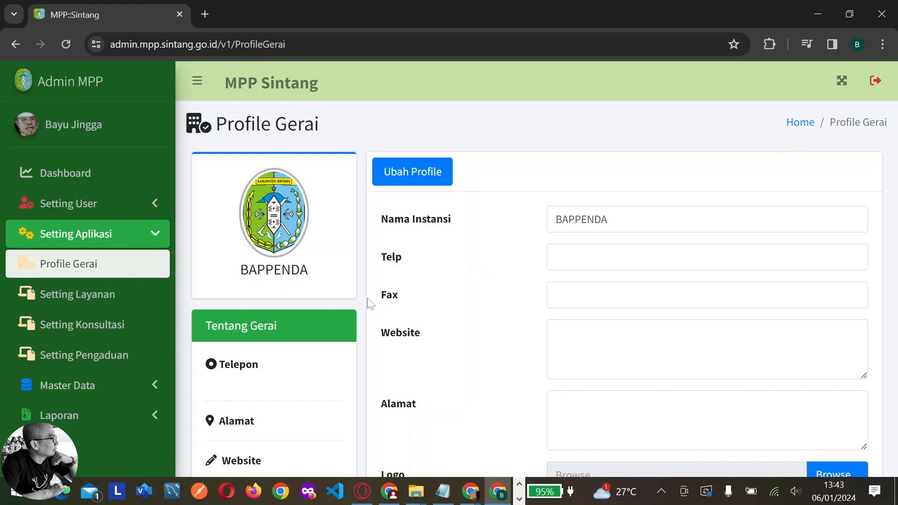
pyautogui.click(608, 257)
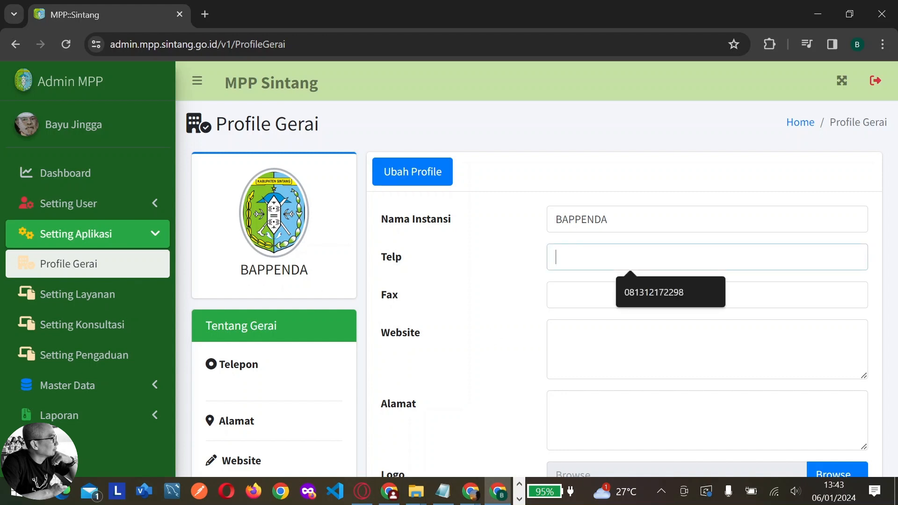
pyautogui.write('0565')
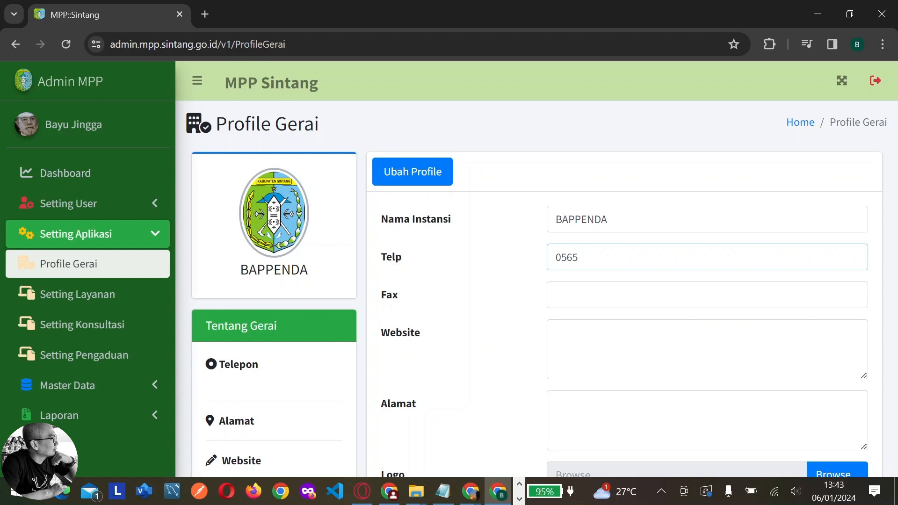
pyautogui.write('2105')
pyautogui.hotkey('ctrl', 'a')
pyautogui.hotkey('ctrl', 'c')
pyautogui.click(657, 285)
pyautogui.hotkey('ctrl', 'v')
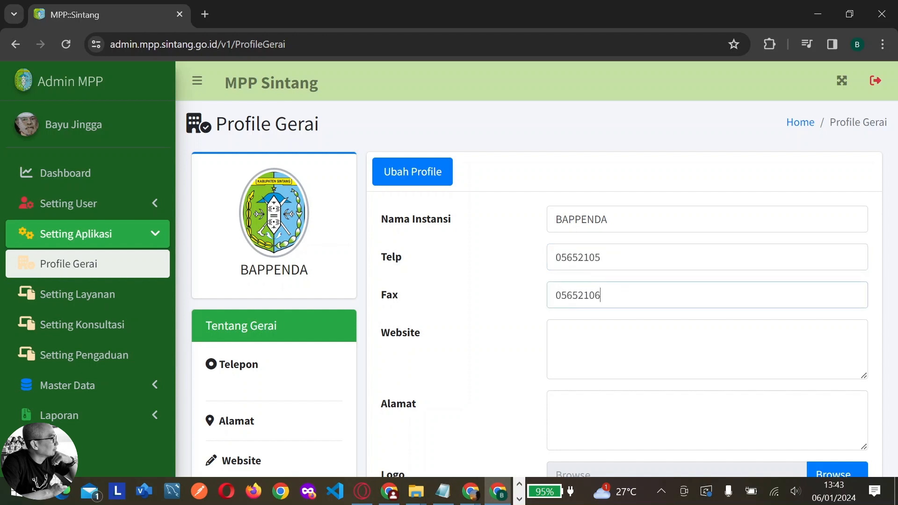
pyautogui.click(556, 332)
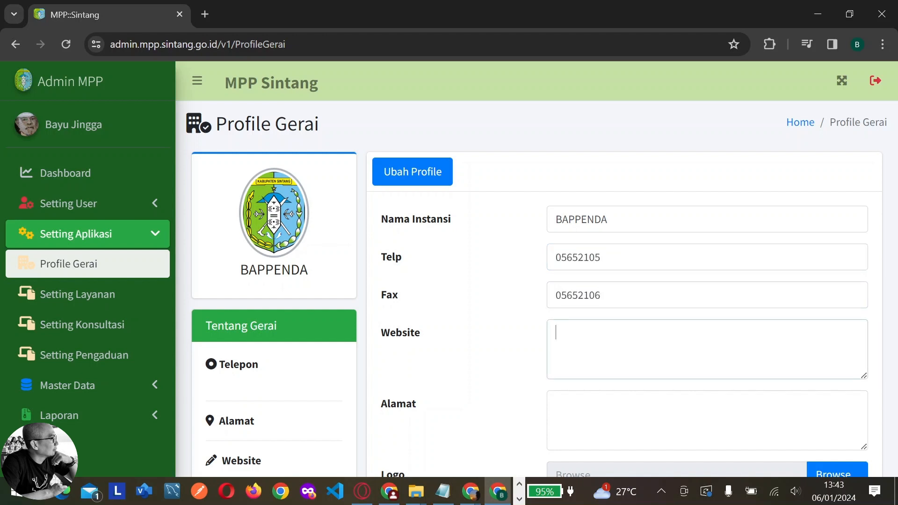
pyautogui.write('https://bapendasin')
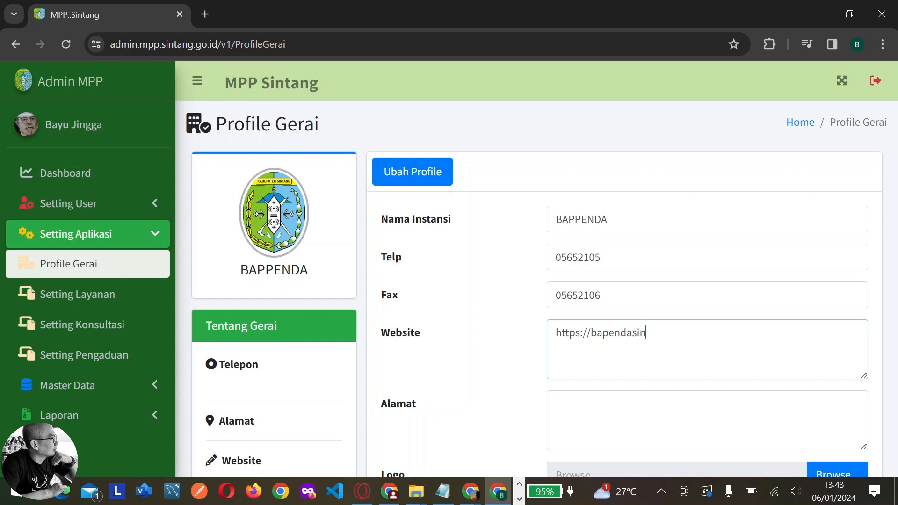
pyautogui.write('tang.id')
pyautogui.click(556, 404)
pyautogui.scroll(-1, 537, 270)
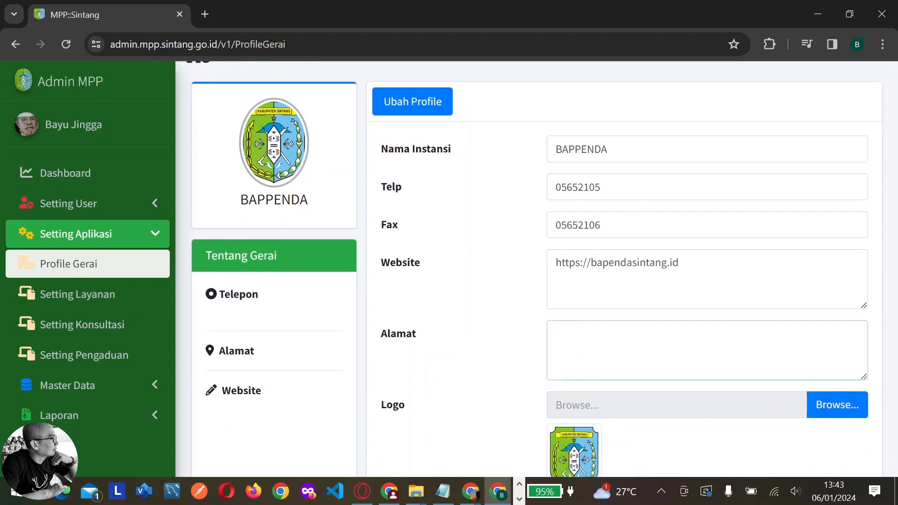
pyautogui.write('Tj. Puri, Kec. Sintang')
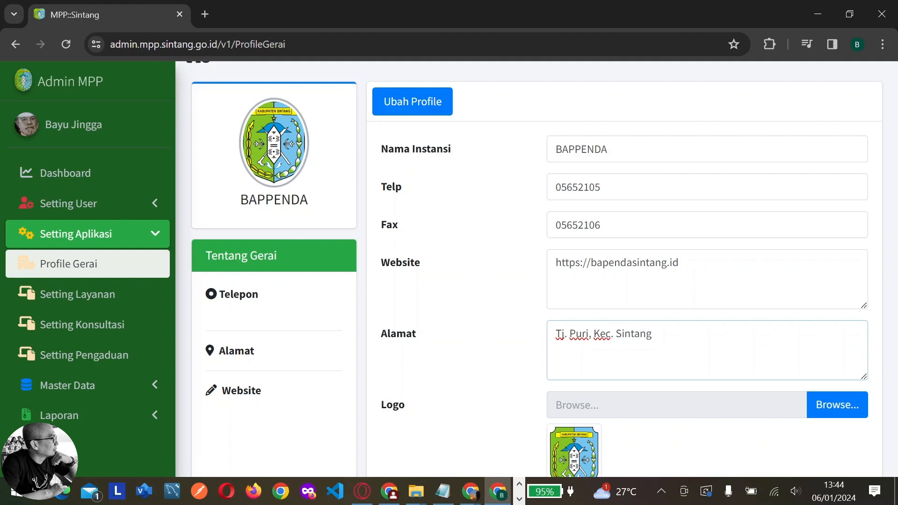
pyautogui.write(', Kabupaten ')
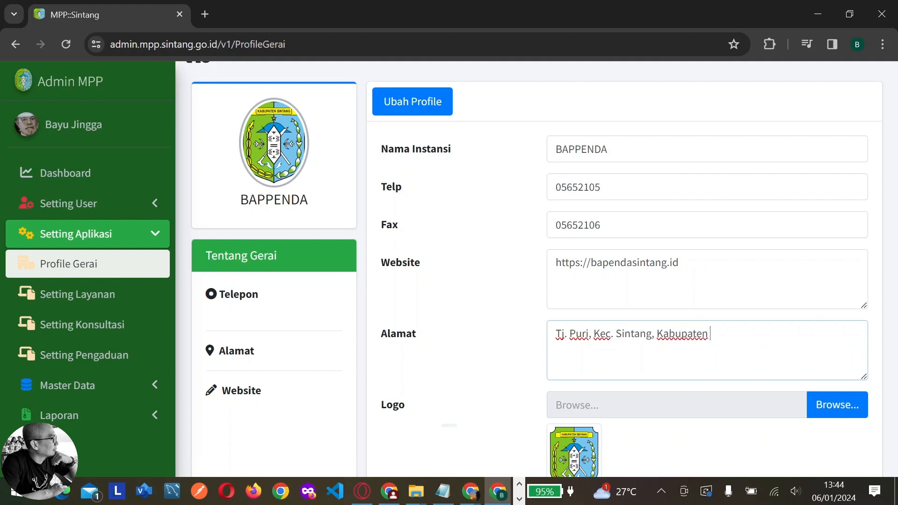
pyautogui.write('Sintang')
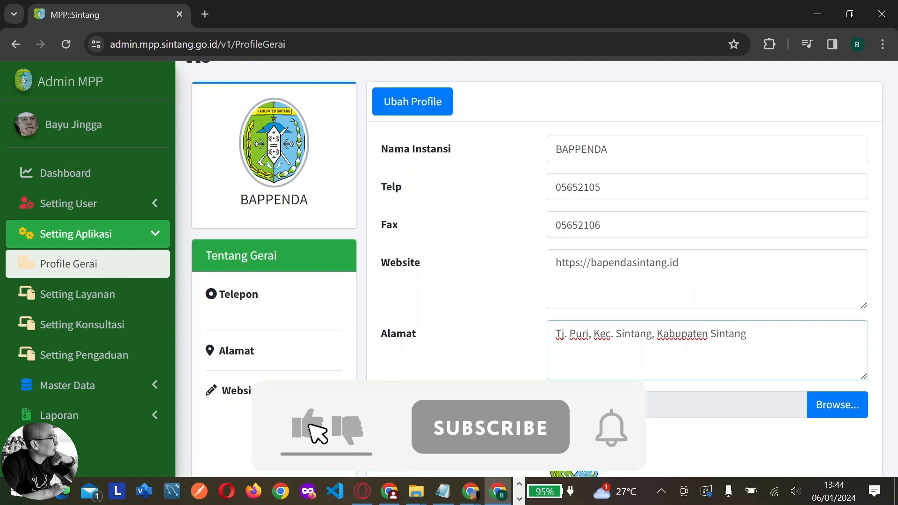
pyautogui.write(', ')
pyautogui.write('Kalimata')
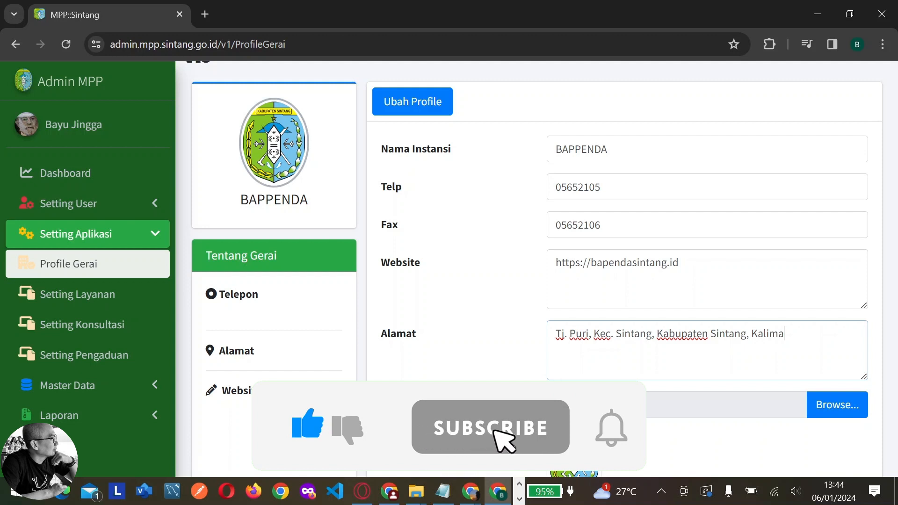
pyautogui.press('BackSpace')
pyautogui.press('BackSpace')
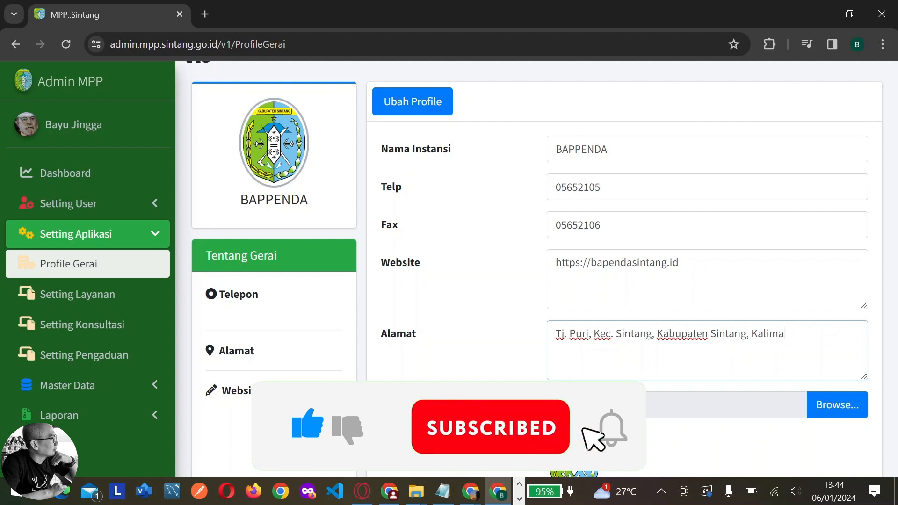
pyautogui.write('ntan Barat')
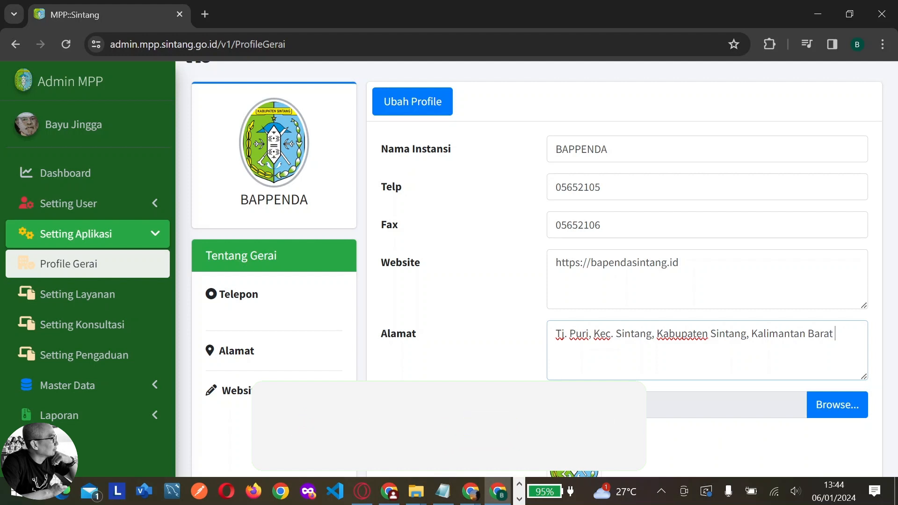
pyautogui.write(' 78')
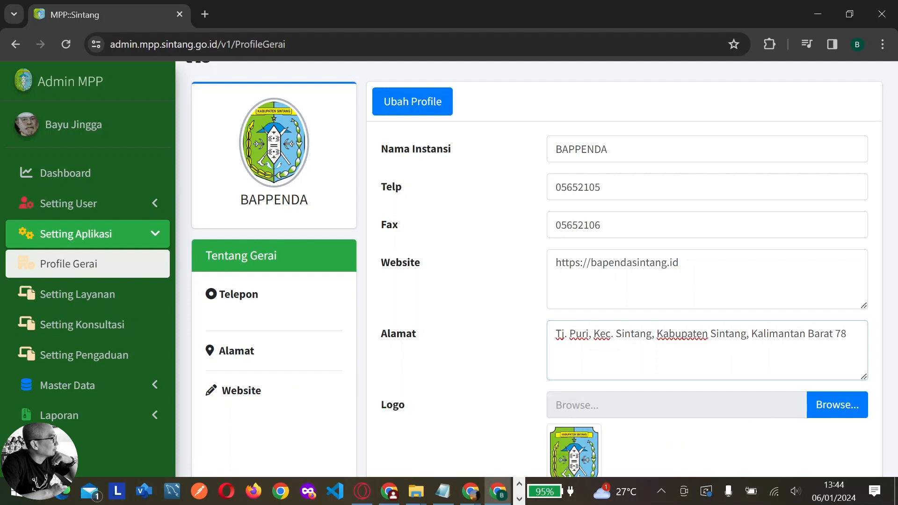
pyautogui.write('613')
pyautogui.scroll(-3, 537, 269)
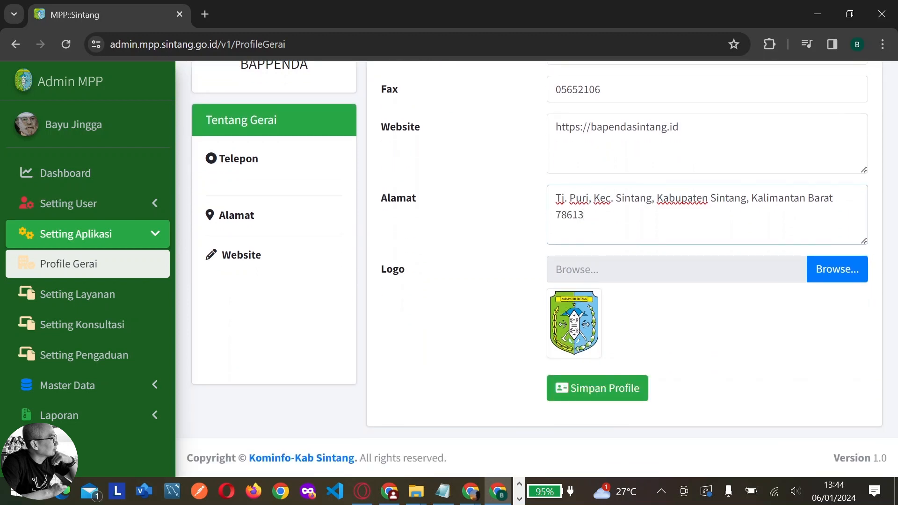
pyautogui.click(636, 394)
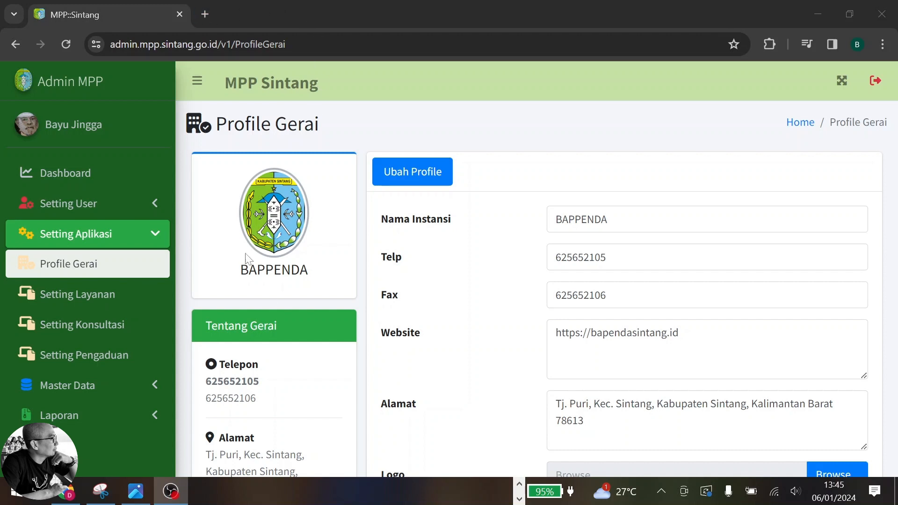
# Open the public MPP Sintang website in a new tab and scroll to the outlet list
pyautogui.click(204, 14)
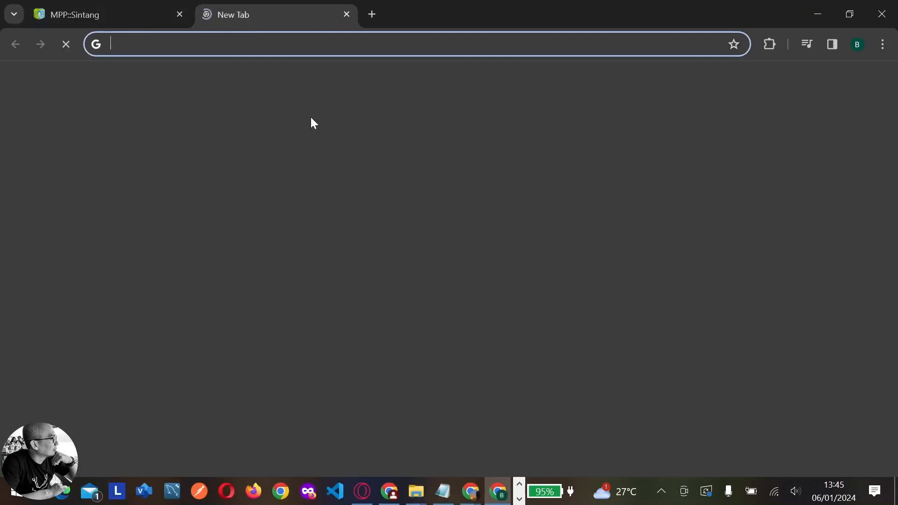
pyautogui.write('mpp.sintang.go.id')
pyautogui.press('Return')
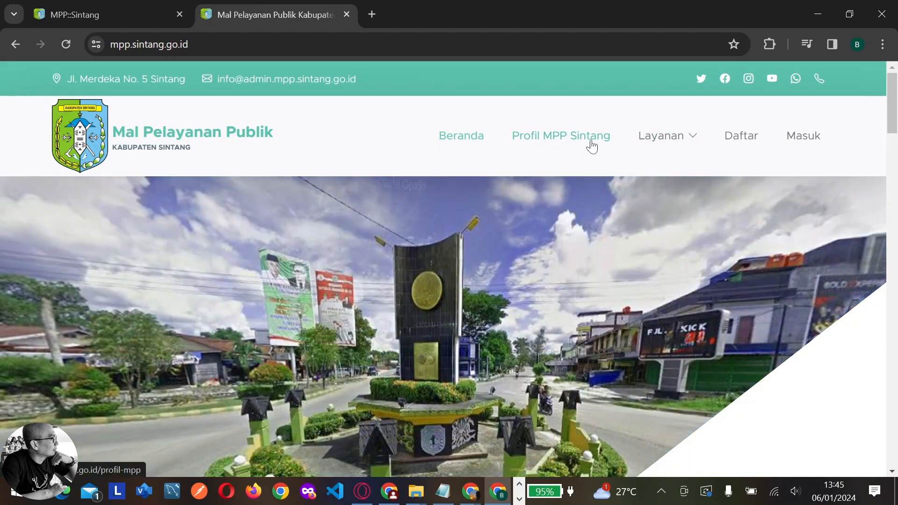
pyautogui.moveTo(658, 144)
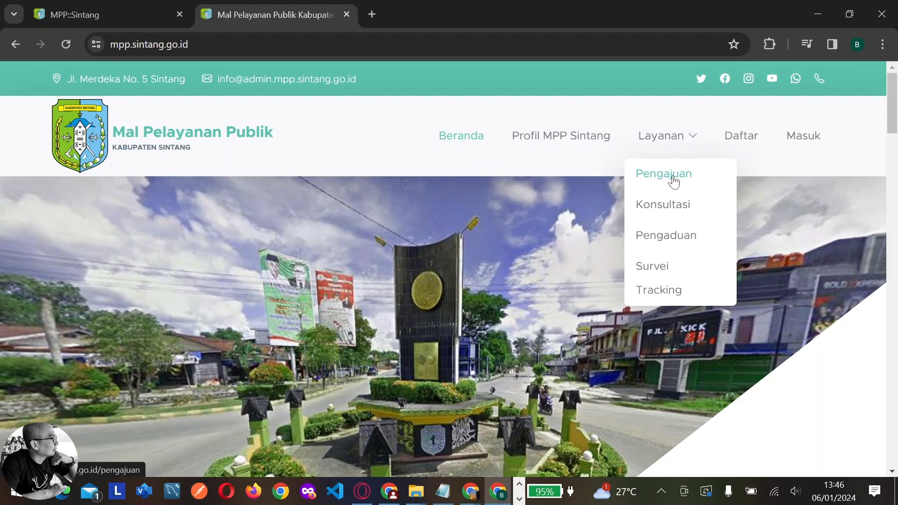
pyautogui.scroll(-5, 791, 232)
pyautogui.scroll(-8, 784, 261)
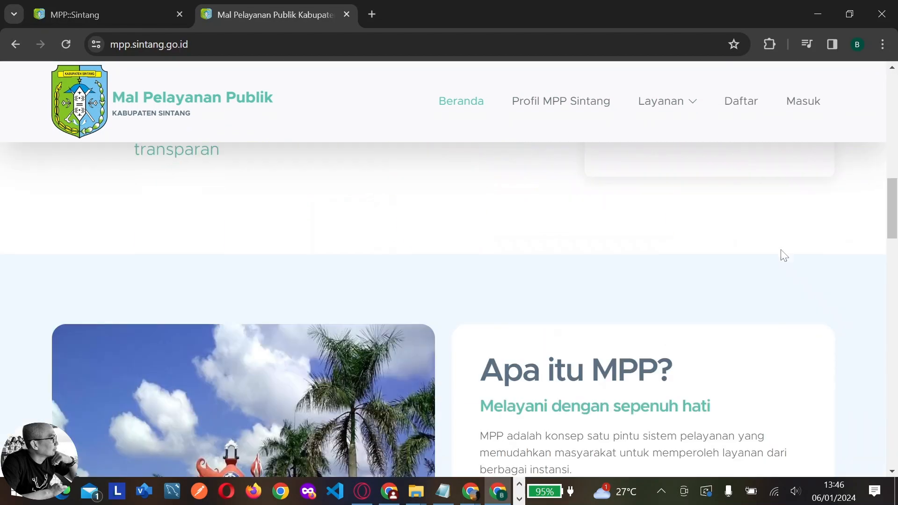
pyautogui.scroll(-7, 851, 237)
pyautogui.scroll(-8, 849, 231)
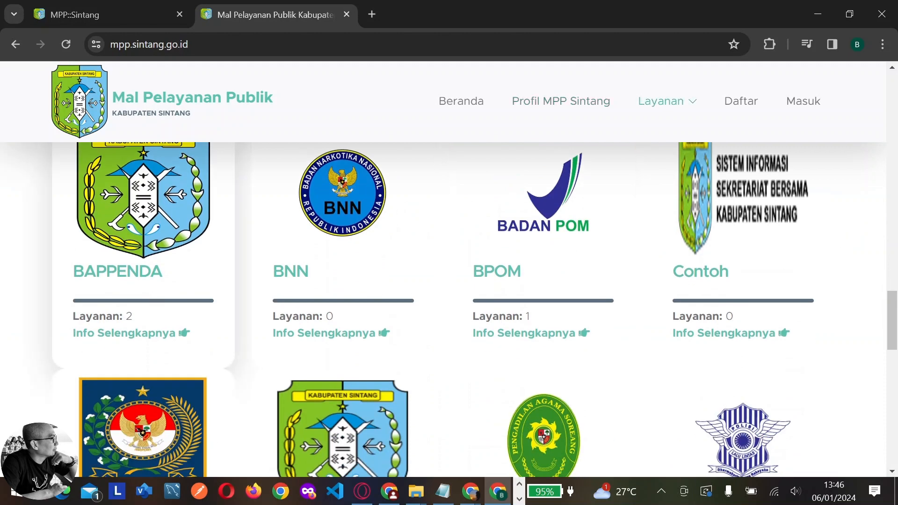
# Open BAPPENDA's detail page and review its address and website lines
pyautogui.click(114, 337)
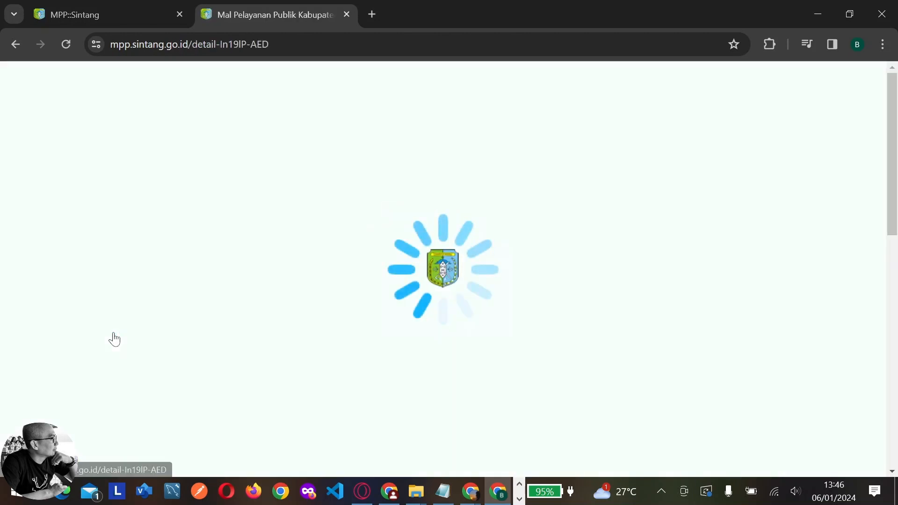
pyautogui.scroll(-2, 603, 247)
pyautogui.scroll(-1, 602, 247)
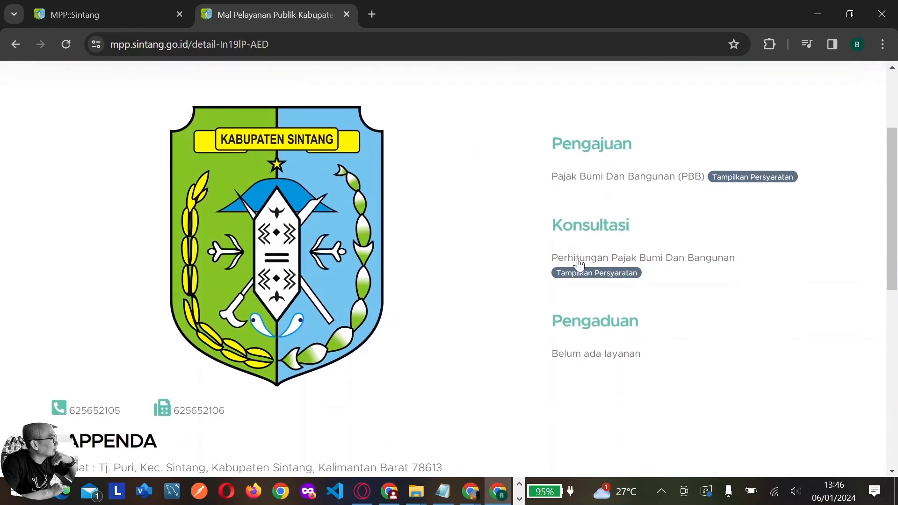
pyautogui.scroll(-2, 523, 331)
pyautogui.scroll(-2, 521, 335)
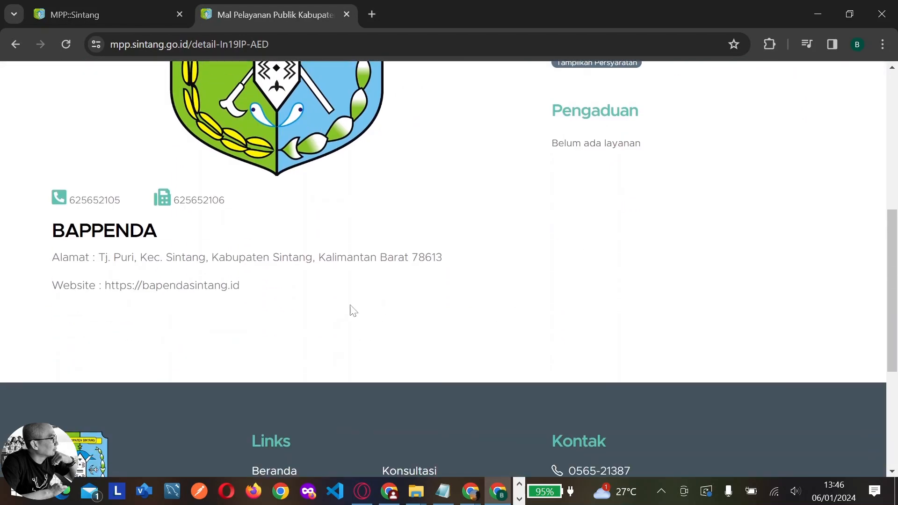
pyautogui.moveTo(61, 257); pyautogui.dragTo(266, 281)
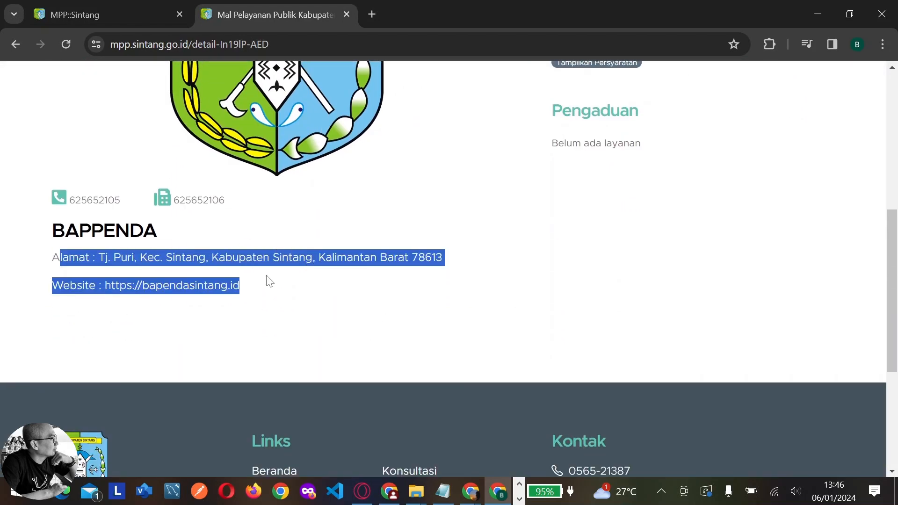
pyautogui.click(143, 271)
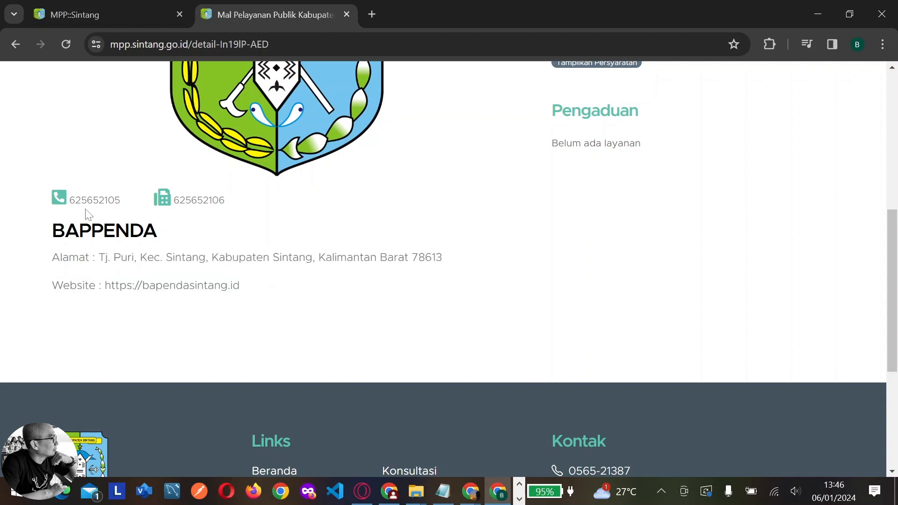
pyautogui.scroll(3, 423, 270)
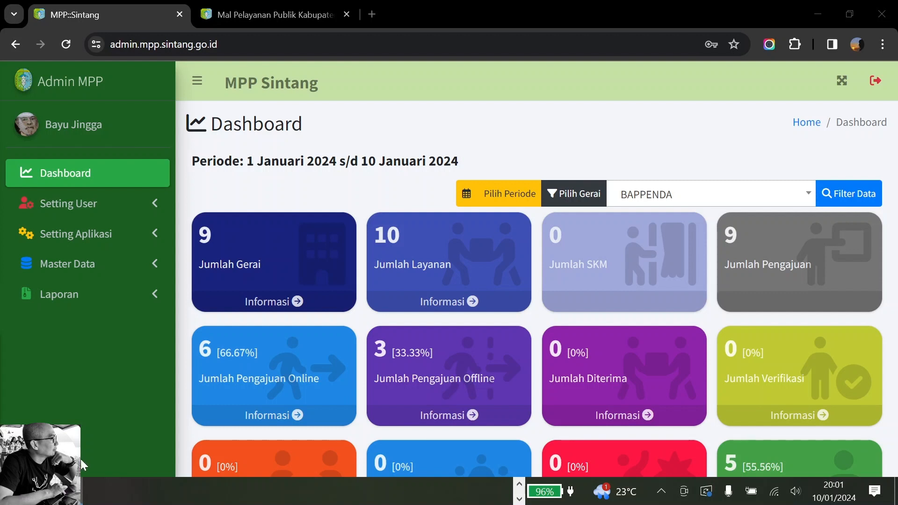
# Open Setting Layanan and start a new service with Tambah Data
pyautogui.click(124, 248)
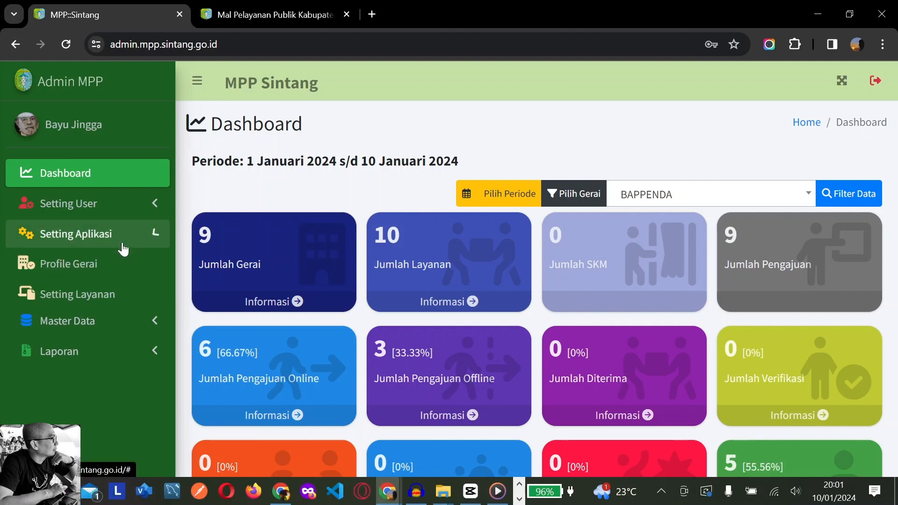
pyautogui.click(93, 303)
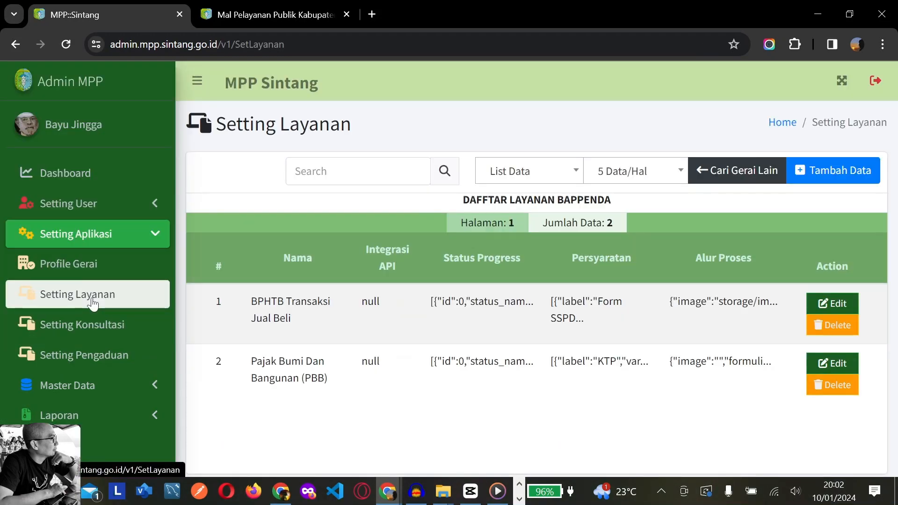
pyautogui.click(808, 178)
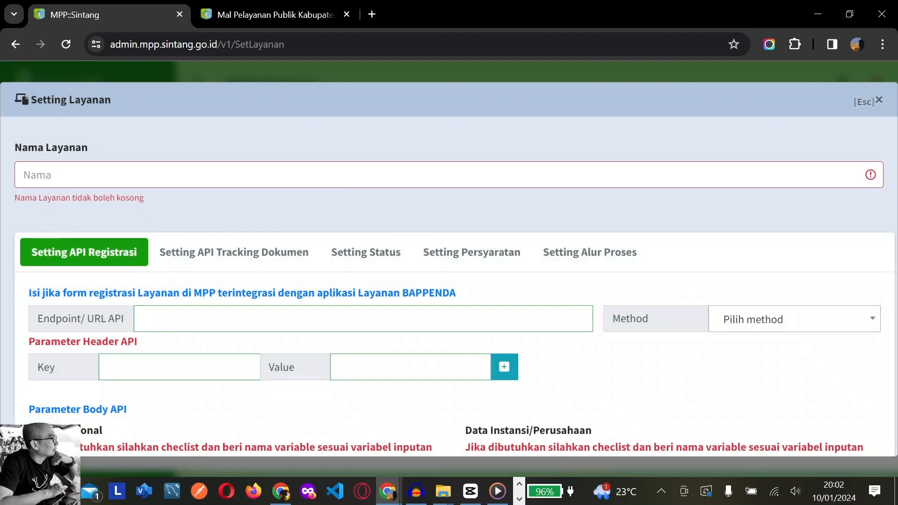
pyautogui.scroll(-2, 302, 237)
pyautogui.scroll(2, 301, 237)
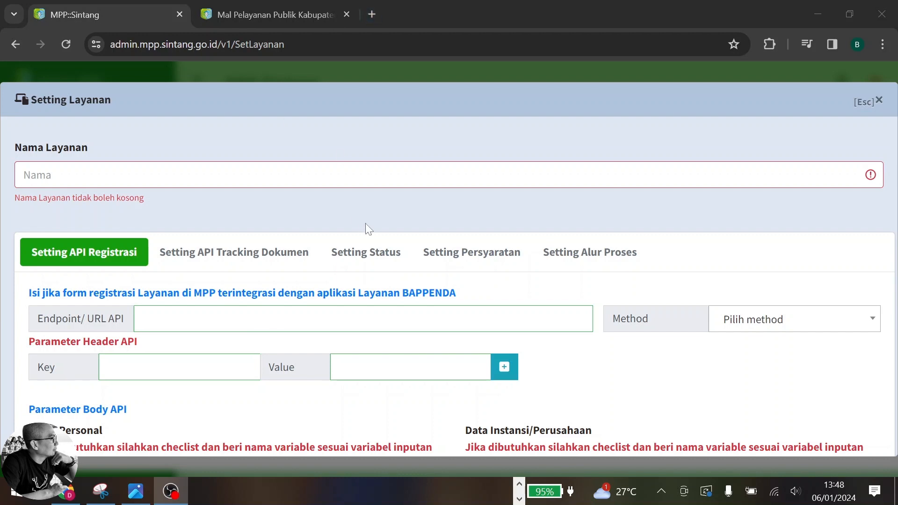
# Try the NIK KTP and Nama Perusahaan body-parameter checkboxes in API Registrasi, leaving both unchecked
pyautogui.scroll(-3, 366, 224)
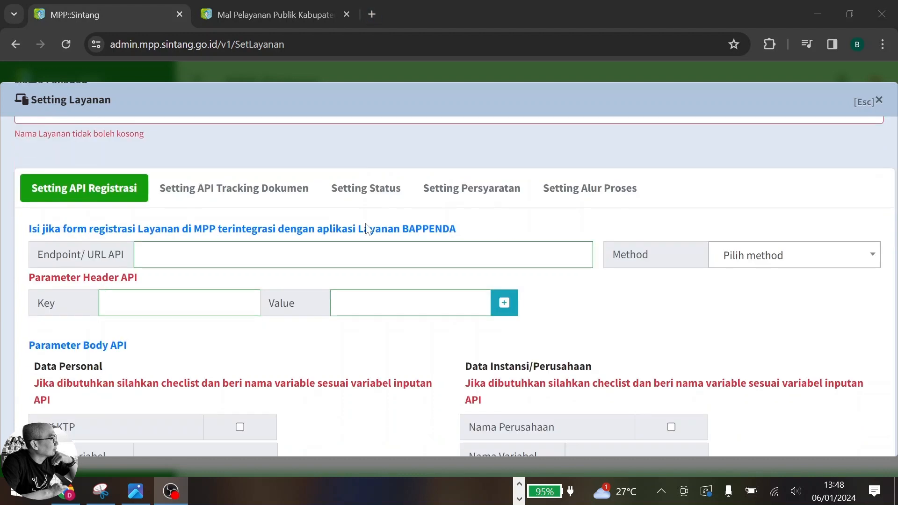
pyautogui.scroll(-3, 367, 229)
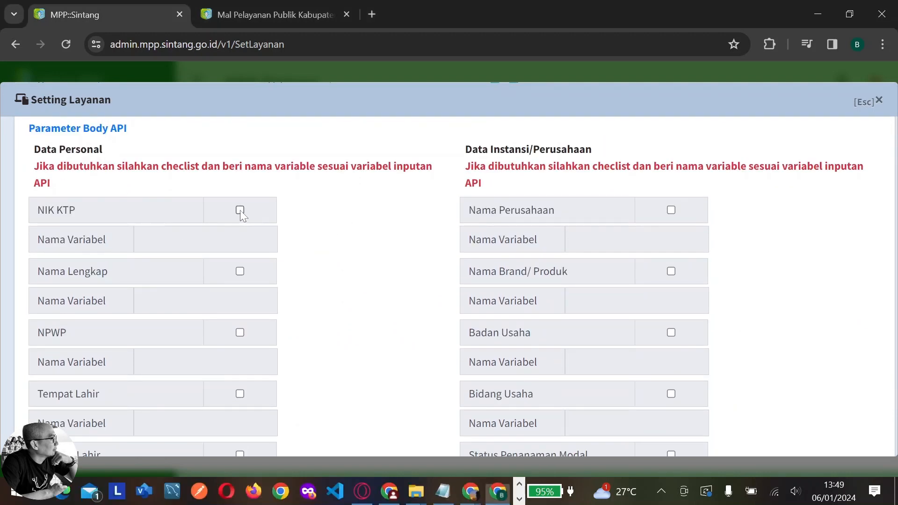
pyautogui.click(240, 210)
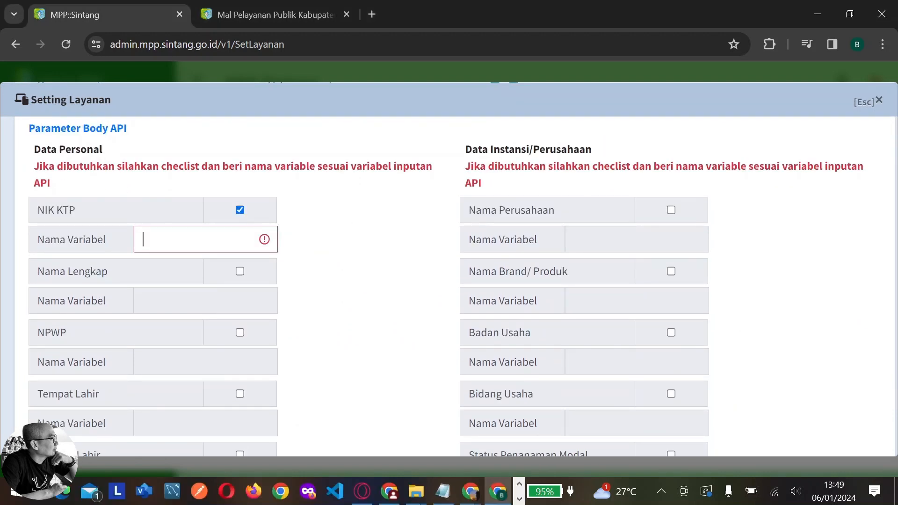
pyautogui.click(240, 210)
pyautogui.click(672, 210)
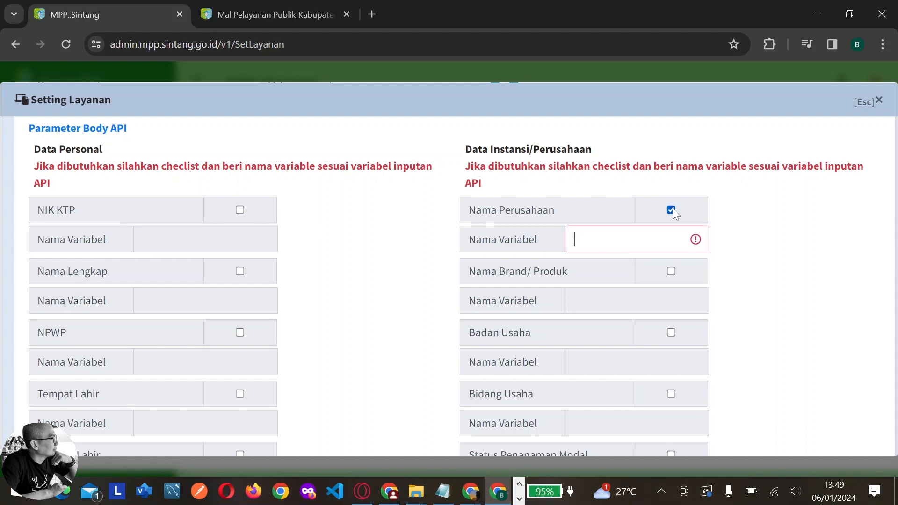
pyautogui.click(672, 210)
pyautogui.scroll(-5, 307, 273)
pyautogui.scroll(-8, 308, 272)
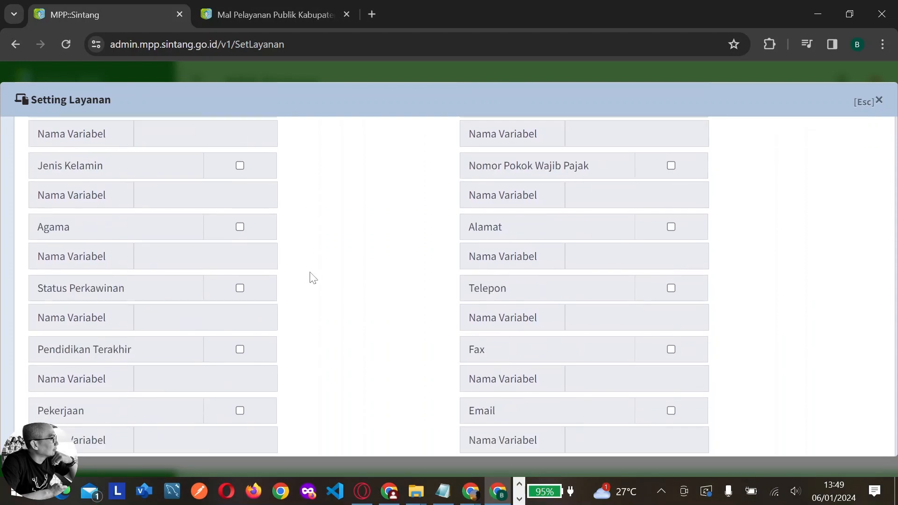
pyautogui.scroll(-2, 311, 281)
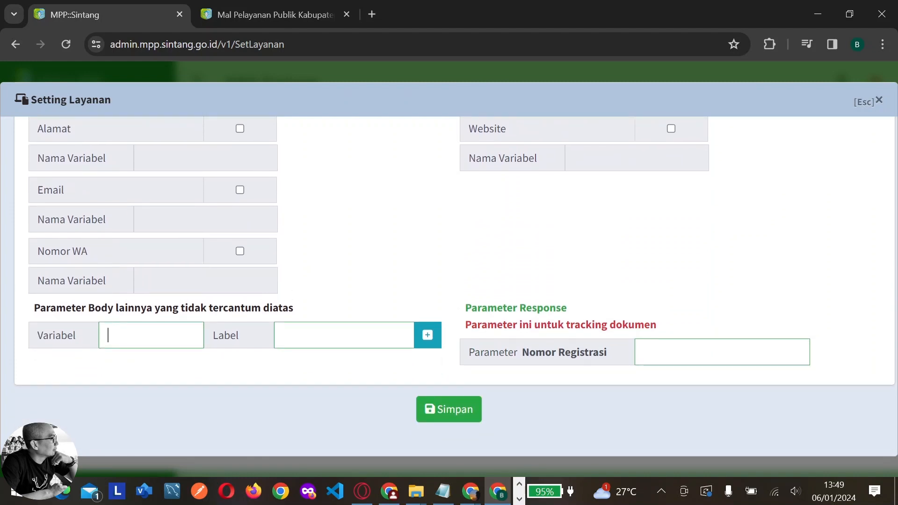
# Add and remove an extra body parameter row, then go to Setting API Tracking Dokumen
pyautogui.click(437, 345)
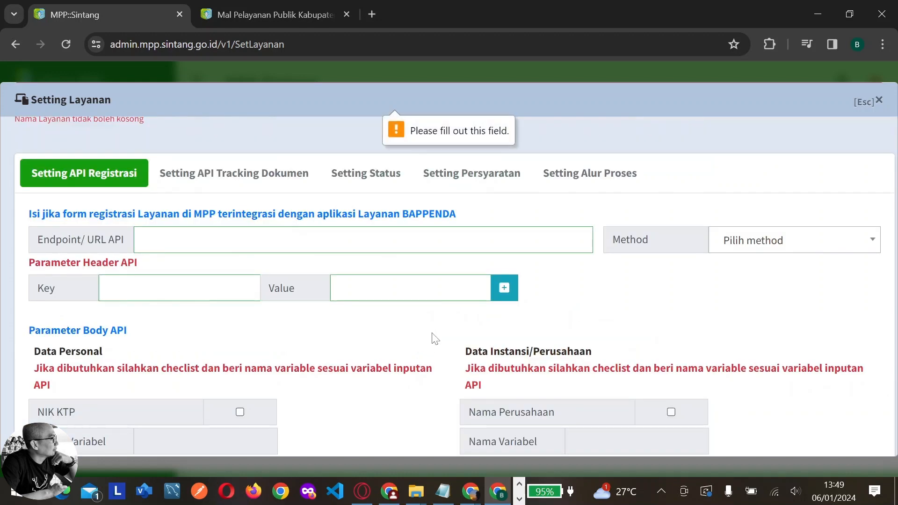
pyautogui.scroll(-8, 433, 337)
pyautogui.scroll(-10, 437, 335)
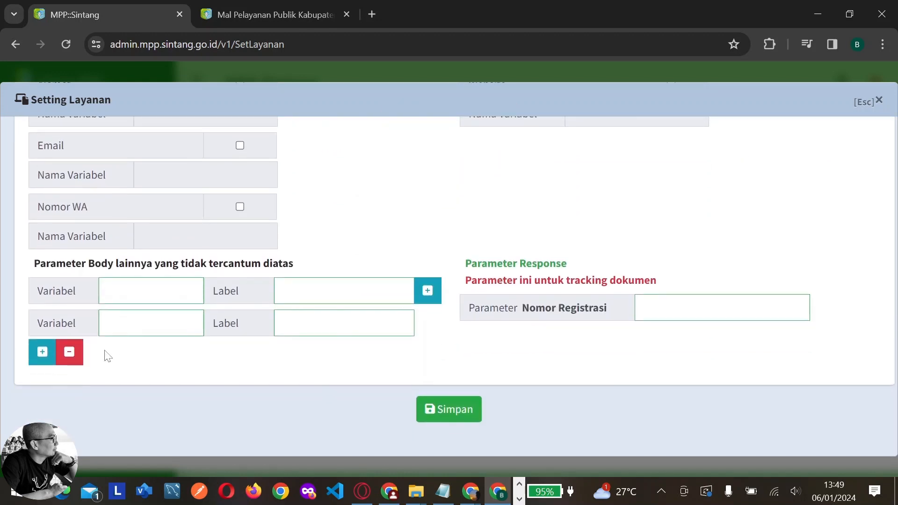
pyautogui.click(75, 355)
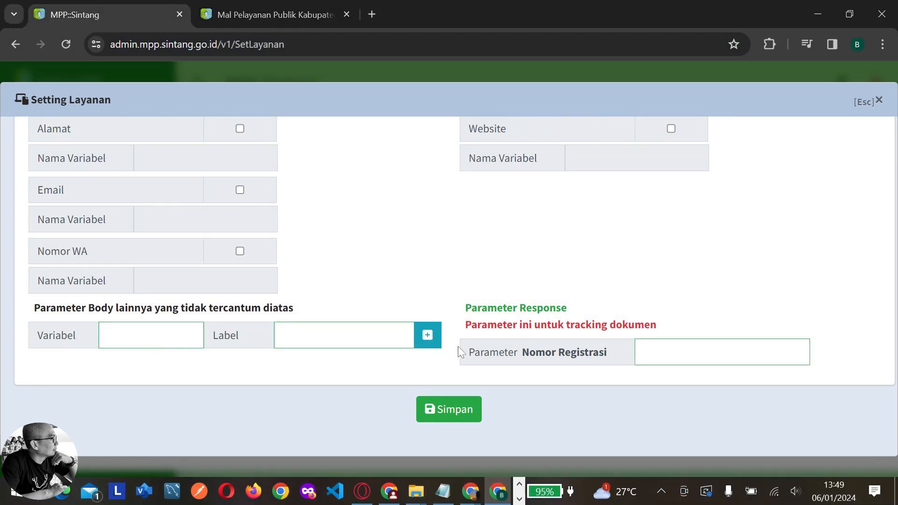
pyautogui.scroll(15, 499, 327)
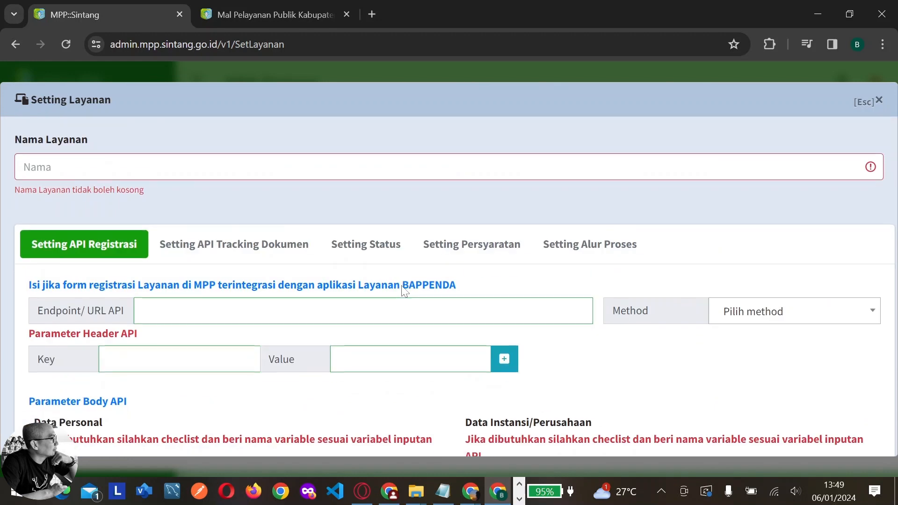
pyautogui.click(281, 253)
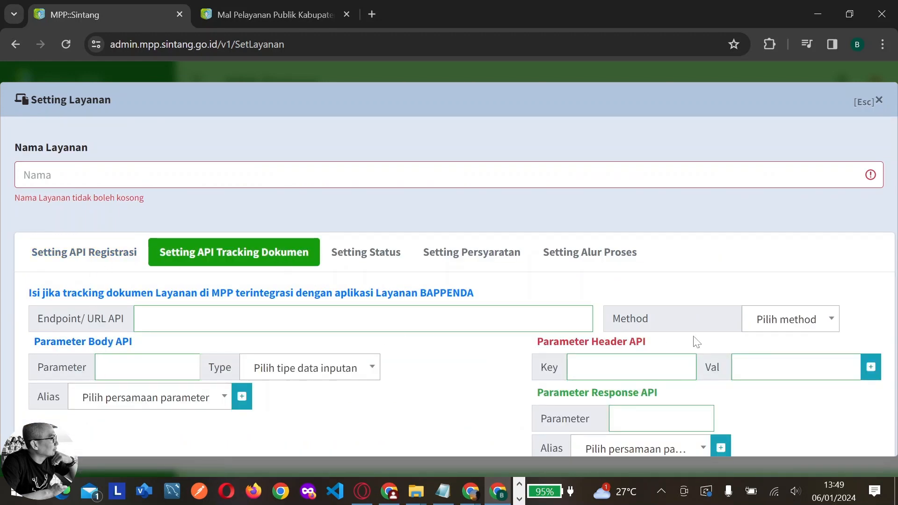
# Inspect the tracking API Method, Type and Alias choices without selecting any, then show Setting Status
pyautogui.click(766, 324)
pyautogui.click(764, 321)
pyautogui.click(307, 375)
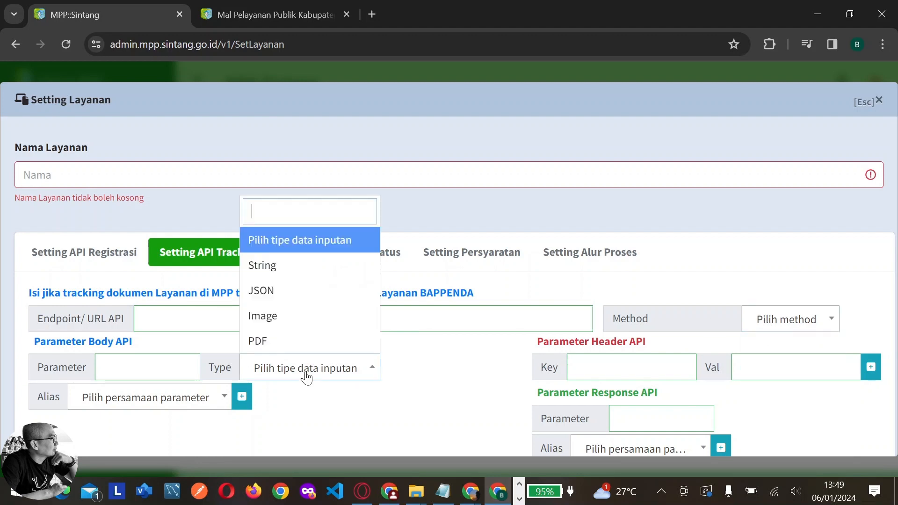
pyautogui.click(307, 374)
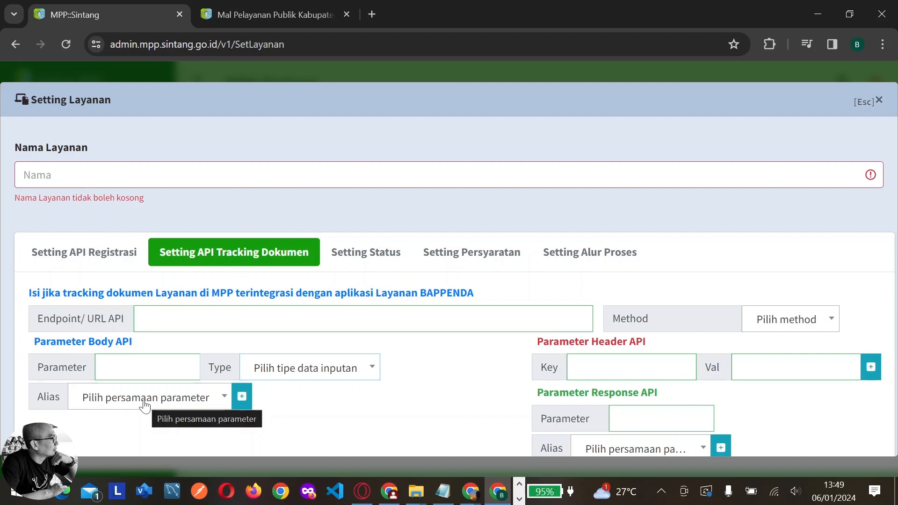
pyautogui.click(185, 405)
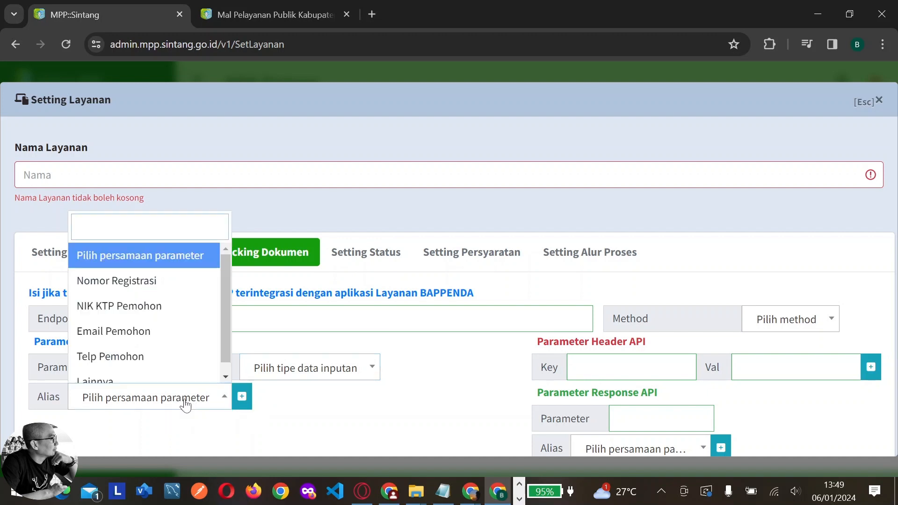
pyautogui.click(185, 405)
pyautogui.scroll(-1, 423, 384)
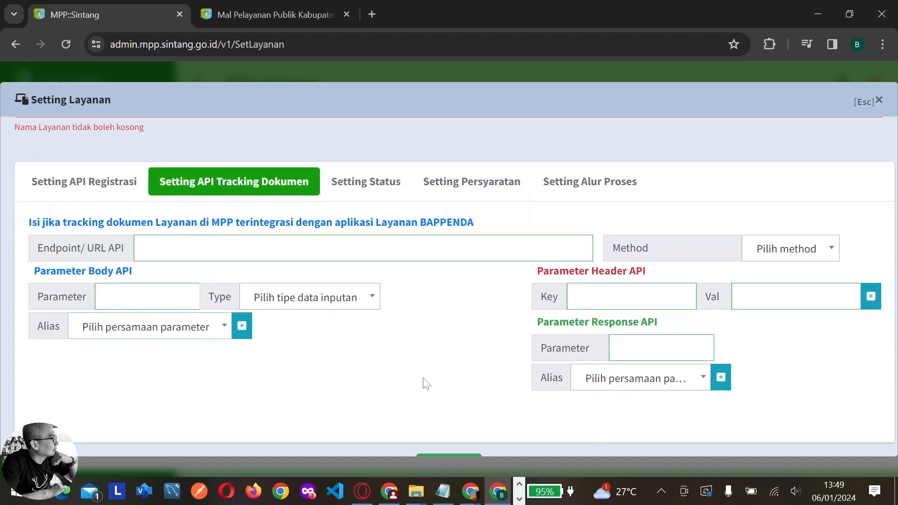
pyautogui.click(580, 299)
pyautogui.click(360, 192)
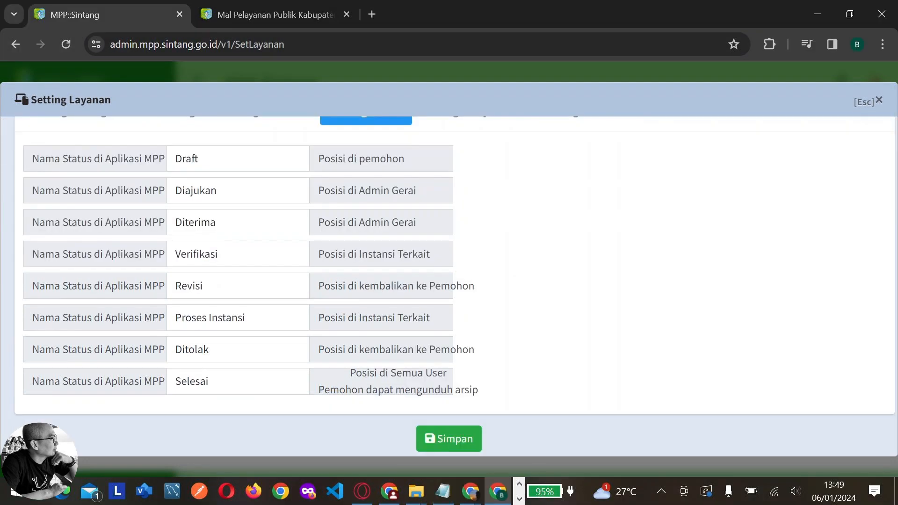
# Add requirement Form SSPD BPHTB with file type PDF in Setting Persyaratan
pyautogui.scroll(2, 333, 273)
pyautogui.click(459, 197)
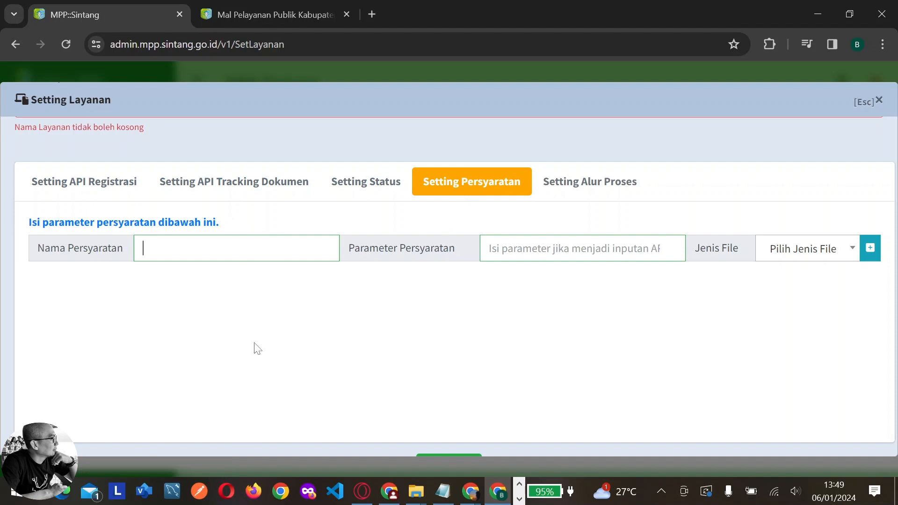
pyautogui.write('Form SSPD BP')
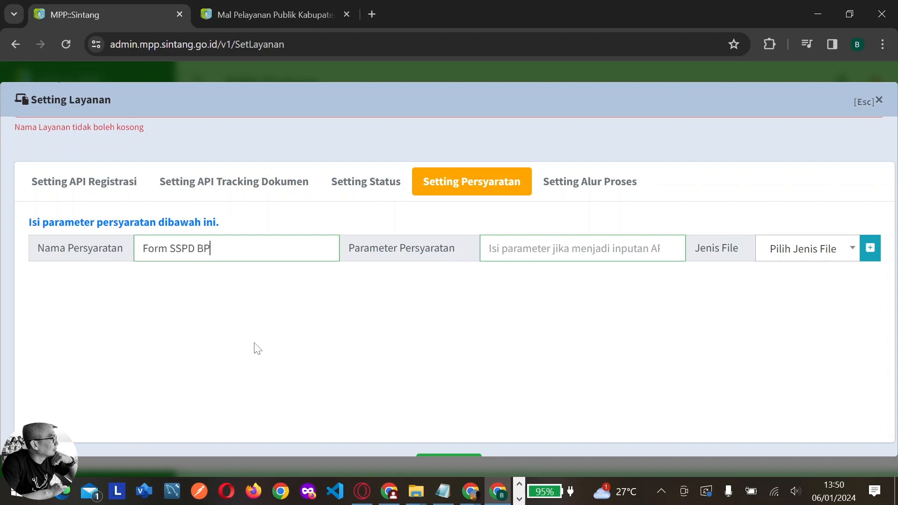
pyautogui.write('HTB')
pyautogui.click(789, 250)
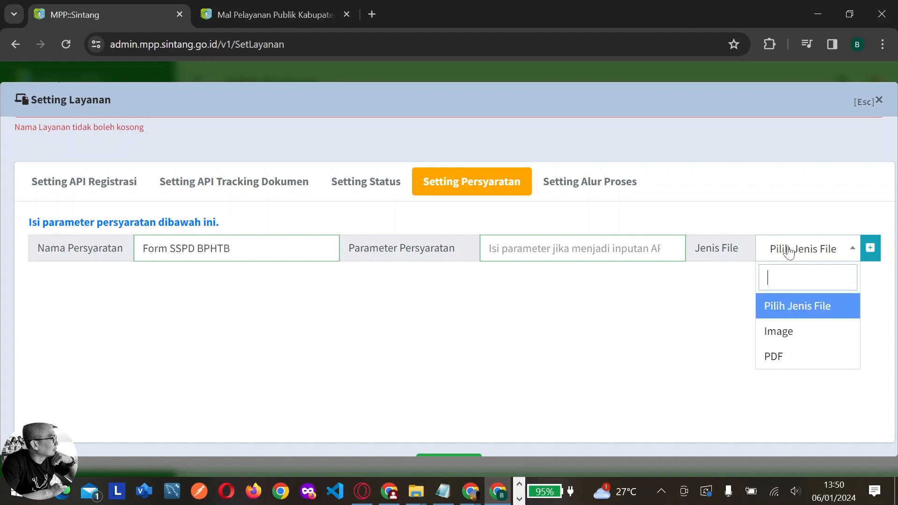
pyautogui.click(782, 357)
# Add a second requirement row and name the service BPHTB Transaksi Jual Beli
pyautogui.click(870, 248)
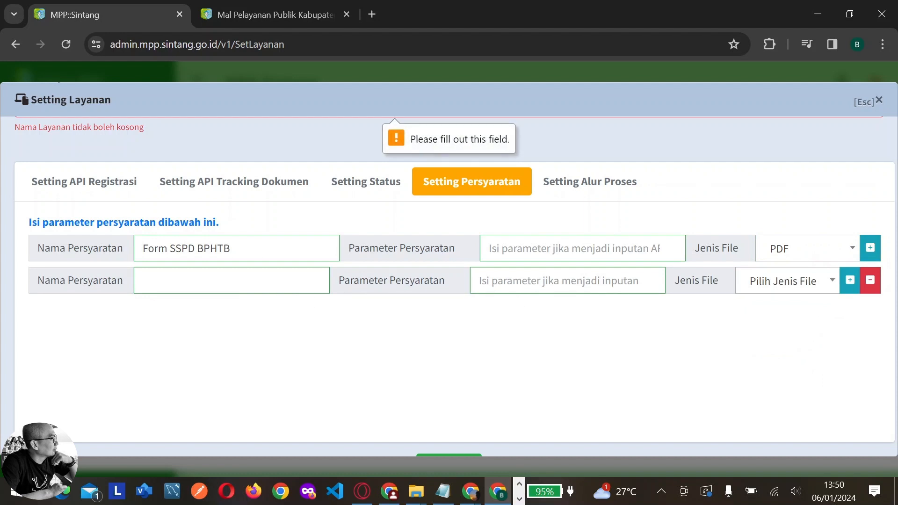
pyautogui.scroll(2, 481, 245)
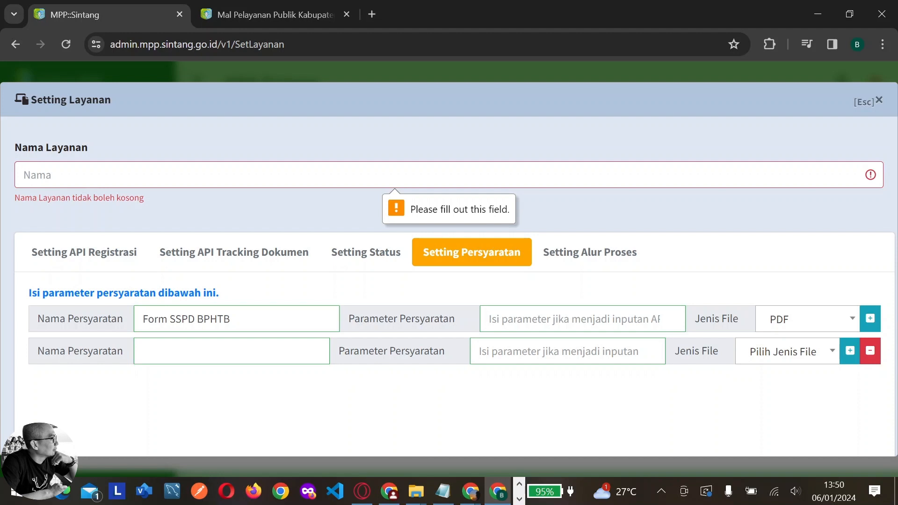
pyautogui.write('BP')
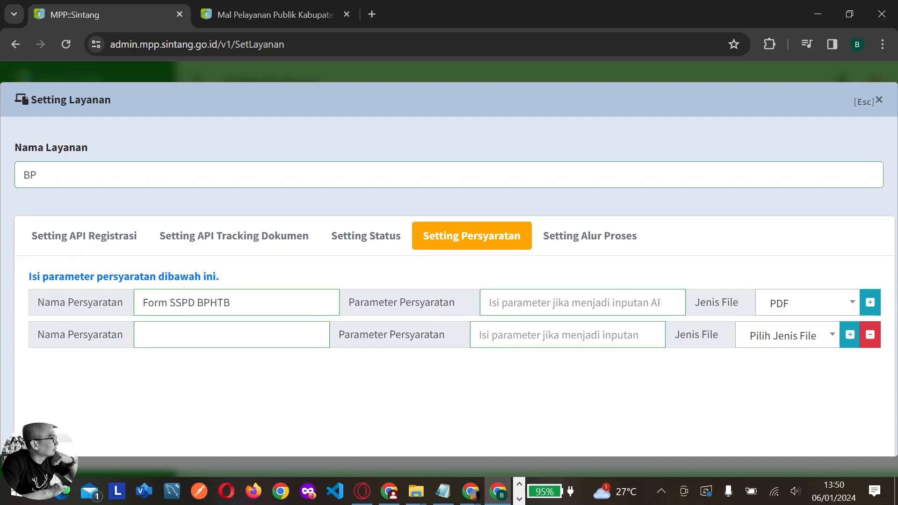
pyautogui.write('HTB Transaksi Jua')
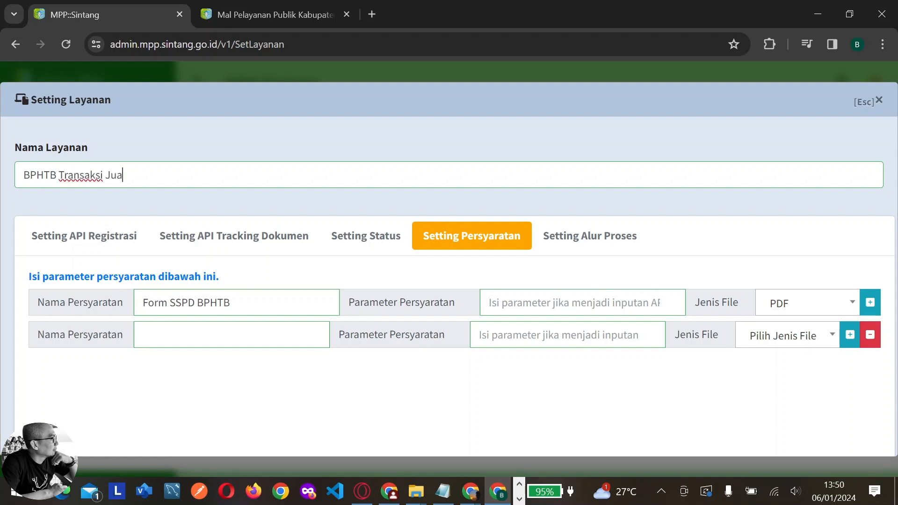
pyautogui.write('l Beli')
# Enter Fc. KTP as the second requirement's name
pyautogui.click(270, 334)
pyautogui.write('Fo')
pyautogui.write('. KTP')
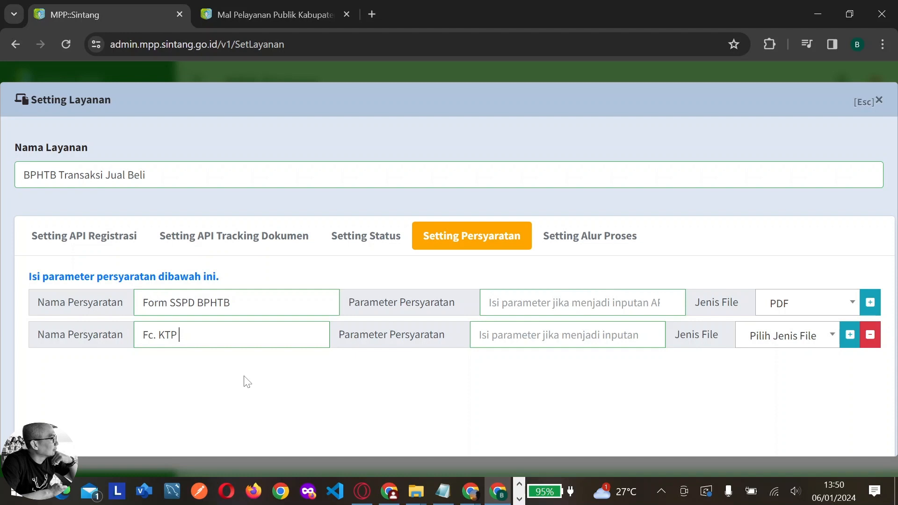
# Complete the second requirement as Fc. KTP Penjual with file type Image
pyautogui.write('Penjual')
pyautogui.click(799, 340)
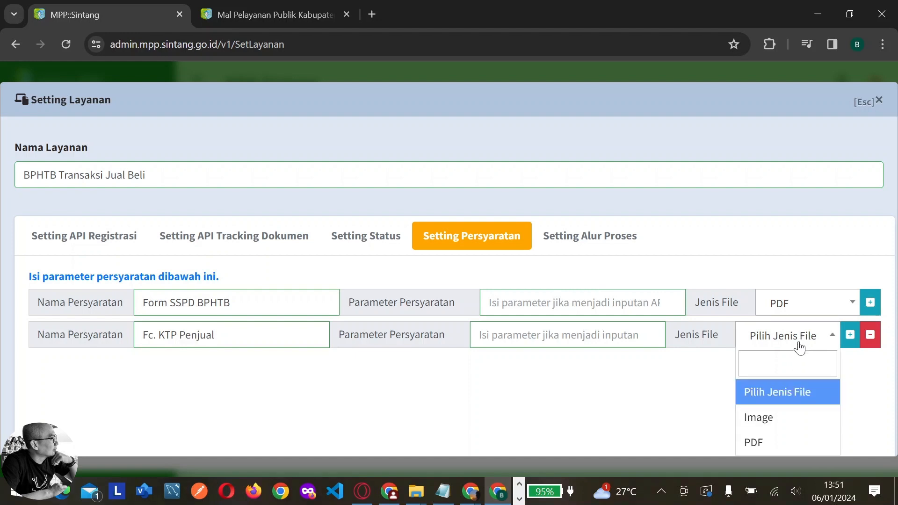
pyautogui.click(779, 417)
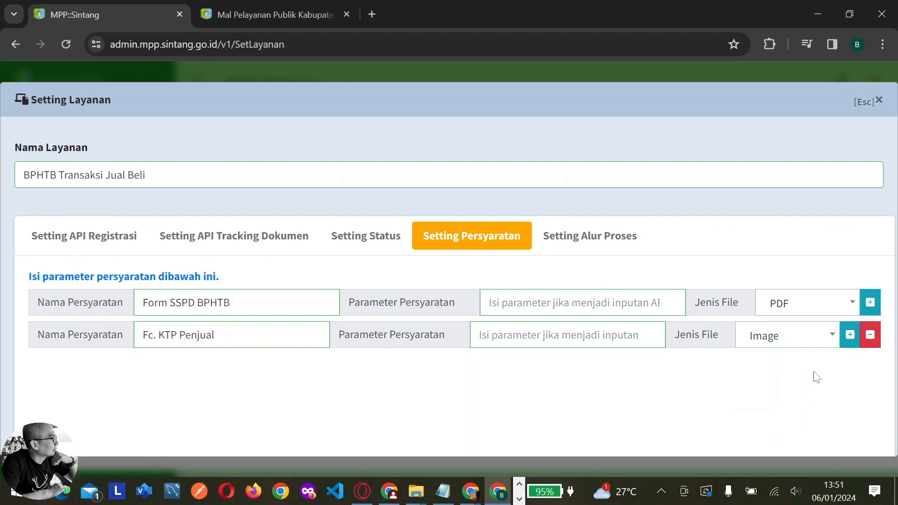
# Add a third requirement, FC. KTP Pembeli, with file type Image
pyautogui.click(850, 334)
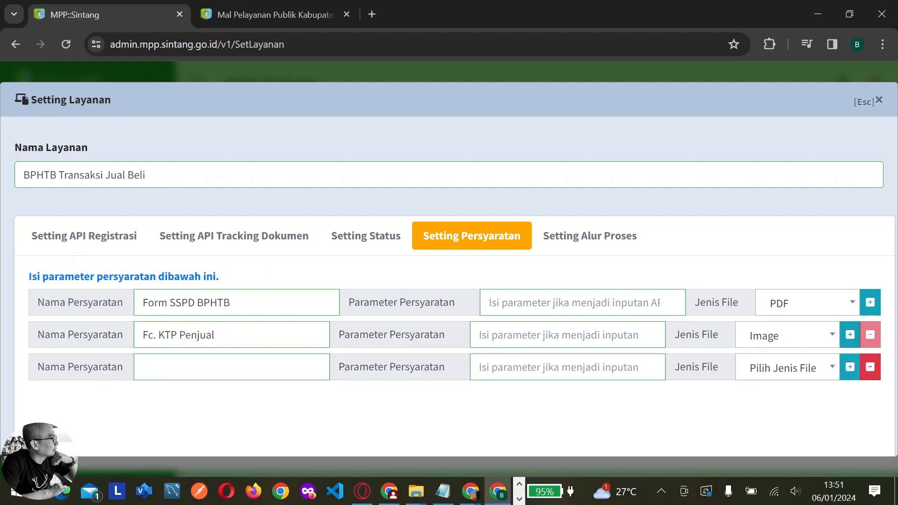
pyautogui.write('FC. KTP Pembeli')
pyautogui.click(809, 374)
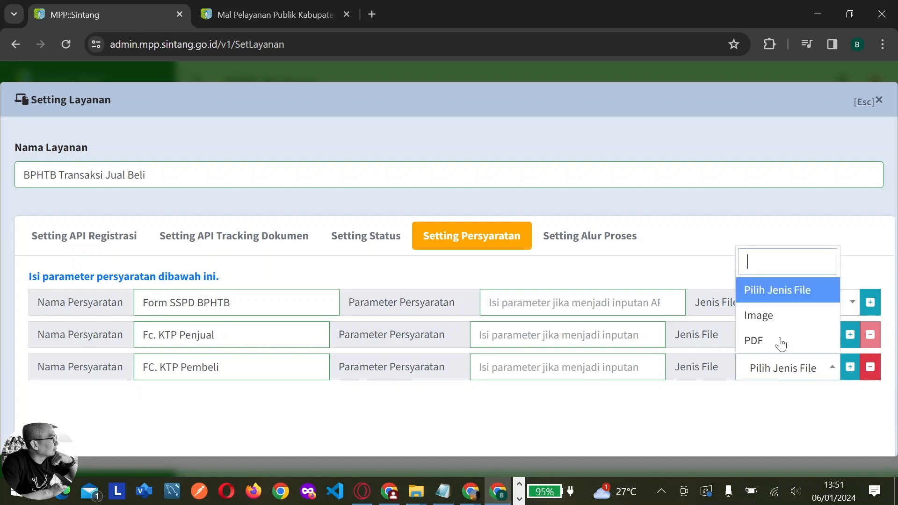
pyautogui.click(758, 315)
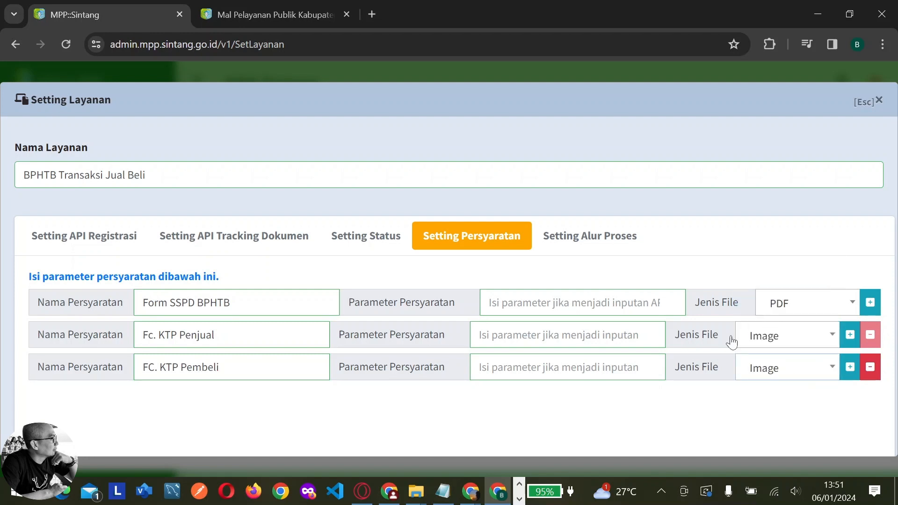
# Add a fourth requirement, FC. Sertifikat Tanah/SK BPN, as PDF, plus an empty fifth row
pyautogui.click(850, 373)
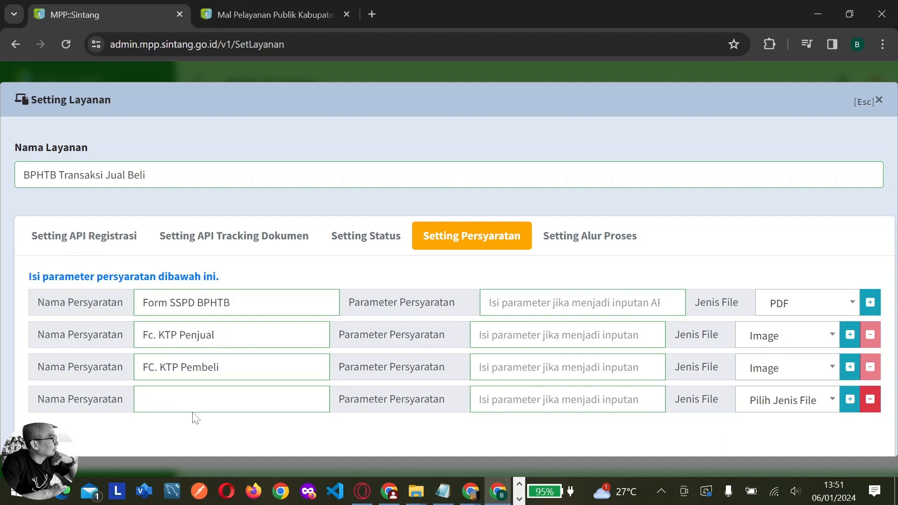
pyautogui.write('FC. Sertifikat Tanah')
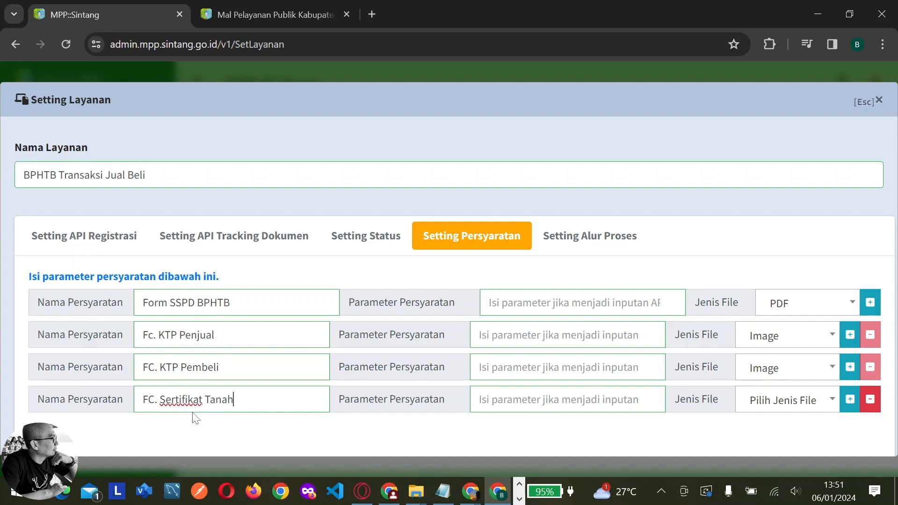
pyautogui.write('/SK BPN')
pyautogui.click(793, 407)
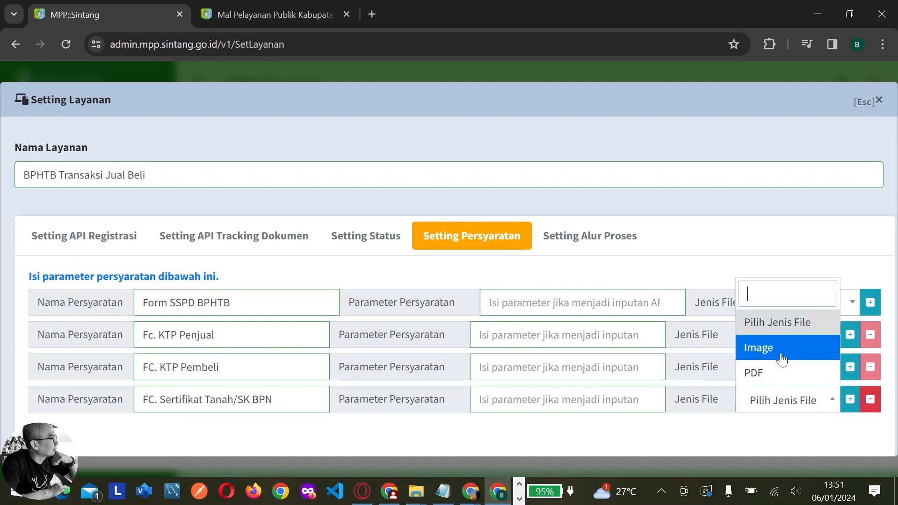
pyautogui.click(782, 359)
pyautogui.click(807, 401)
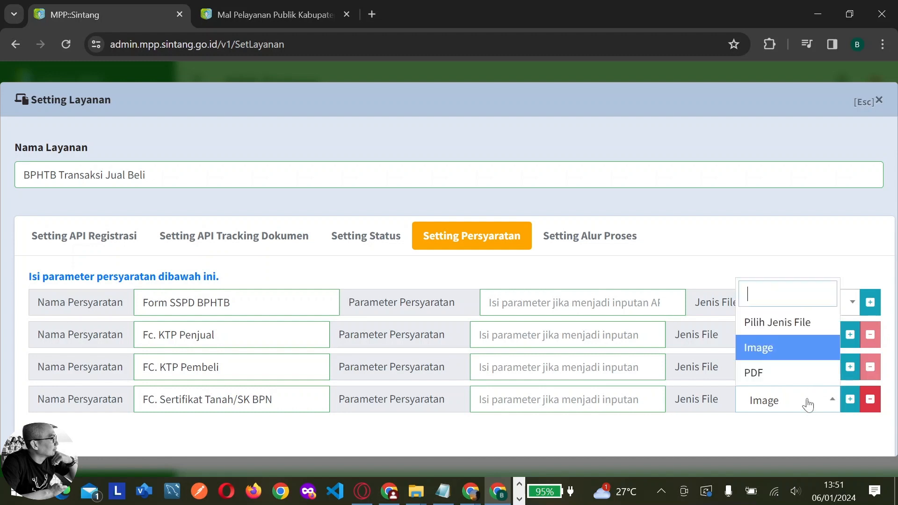
pyautogui.click(794, 383)
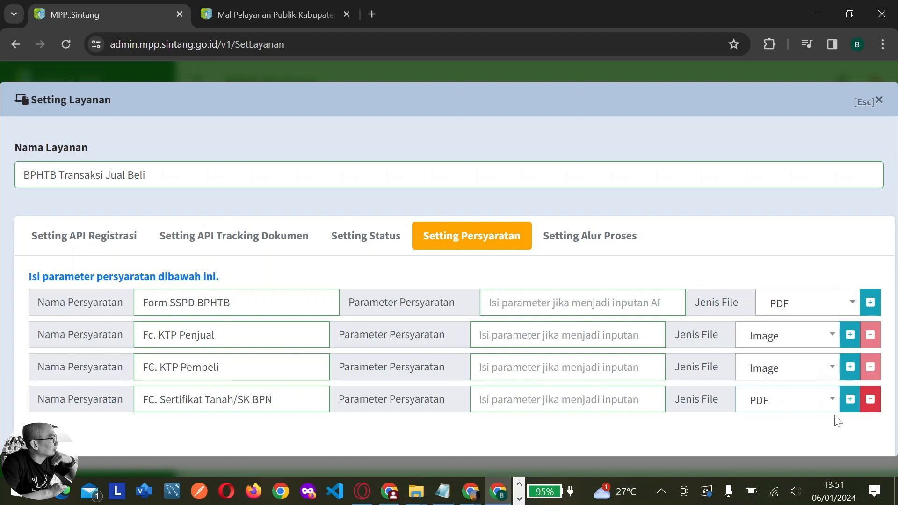
pyautogui.click(850, 400)
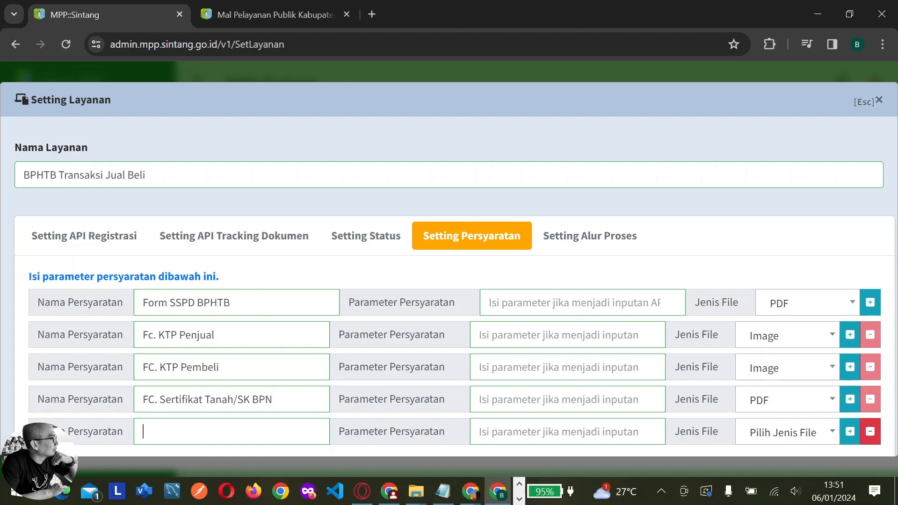
# Fix the 'Fc' prefixes and add requirement Fc. Akta Jual Beli as PDF
pyautogui.write('Fc')
pyautogui.press('BackSpace')
pyautogui.write('c')
pyautogui.click(155, 399)
pyautogui.press('BackSpace')
pyautogui.write('c')
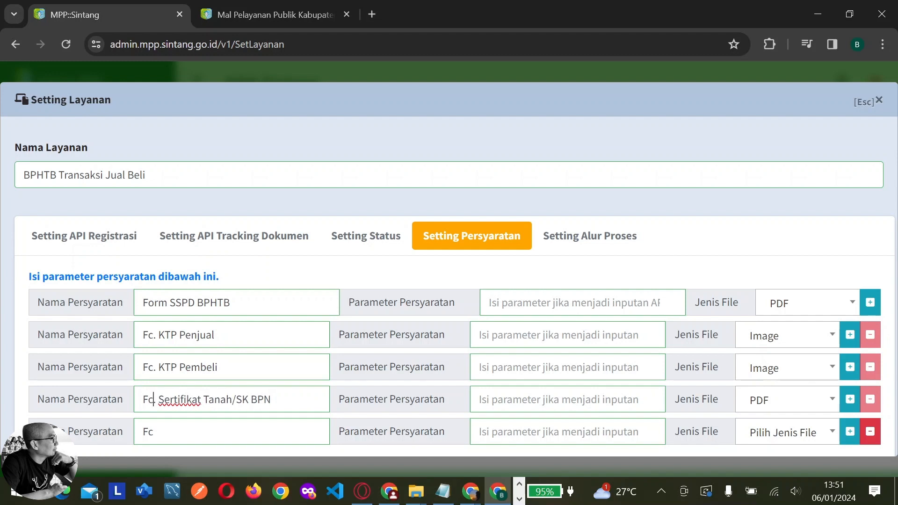
pyautogui.click(155, 432)
pyautogui.write('. Akta Jual Beli')
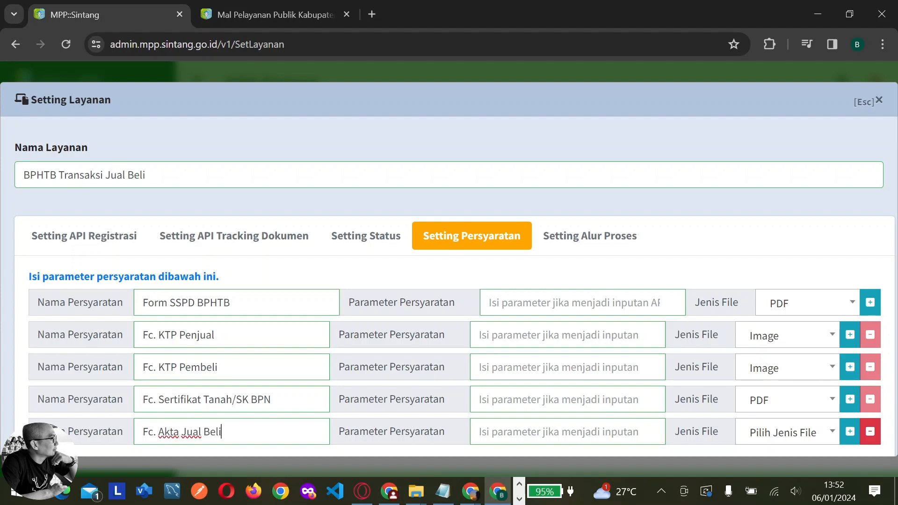
pyautogui.click(795, 434)
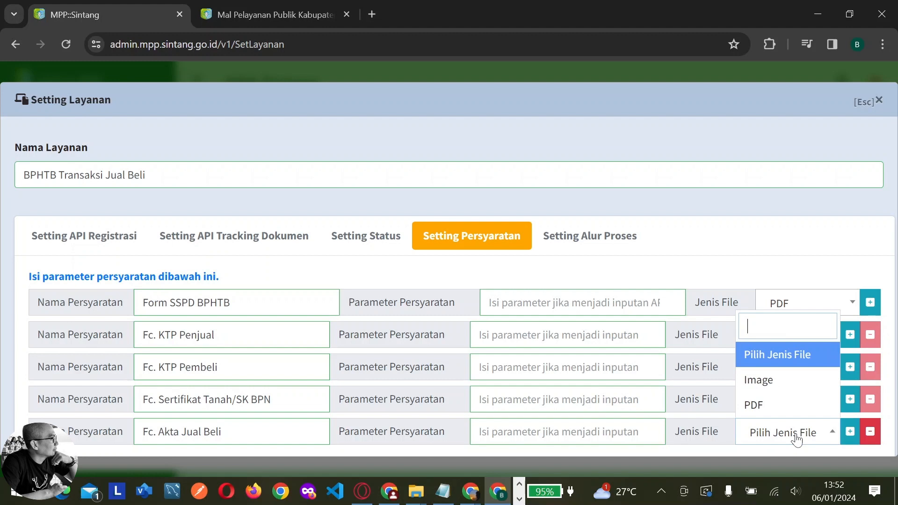
pyautogui.click(774, 407)
# Add requirement Fc. SPPT dan STTS PBB Tahun Terakhir dan Lunas Bayar as PDF
pyautogui.scroll(-2, 757, 370)
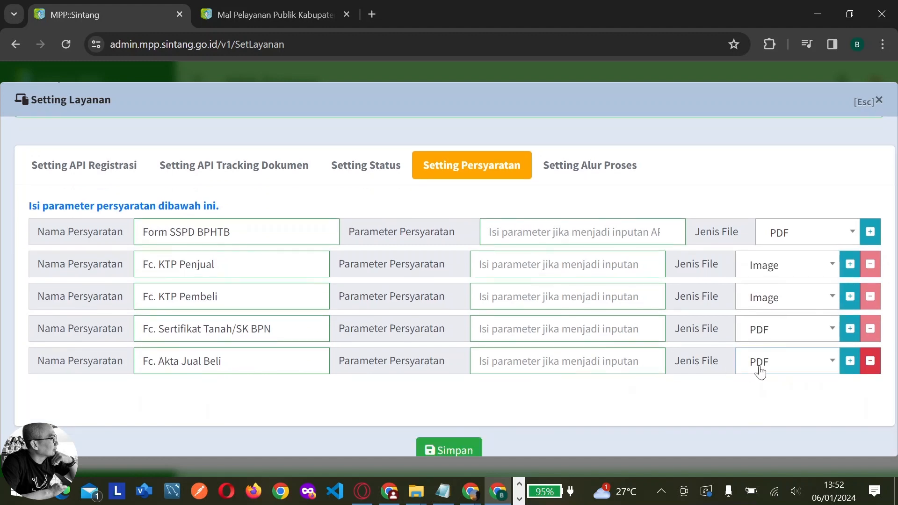
pyautogui.click(850, 361)
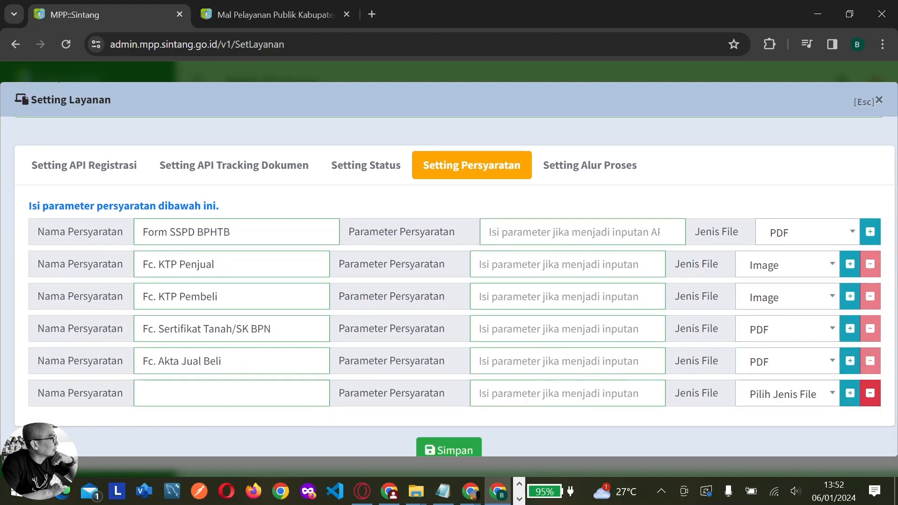
pyautogui.write('Fc. SPPT d')
pyautogui.press('BackSpace')
pyautogui.press('BackSpace')
pyautogui.write('dan STTS')
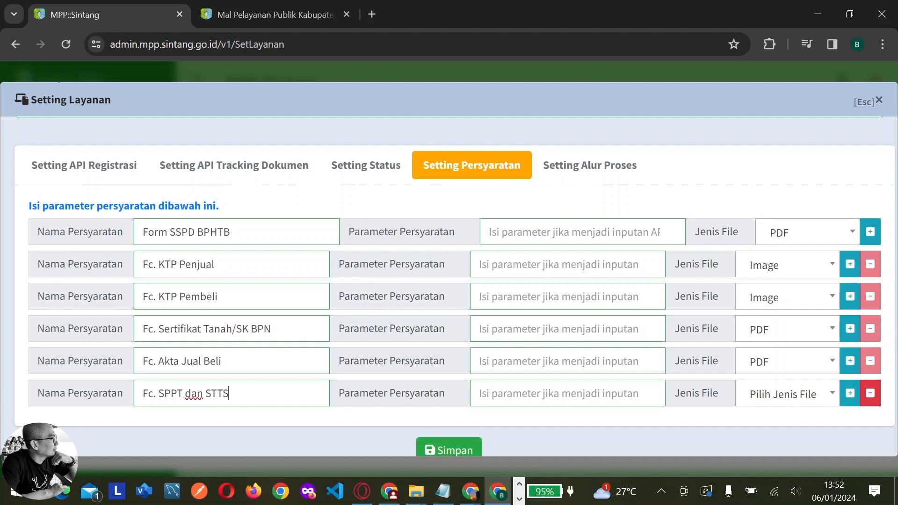
pyautogui.write(' PBB Tahun Terakhir')
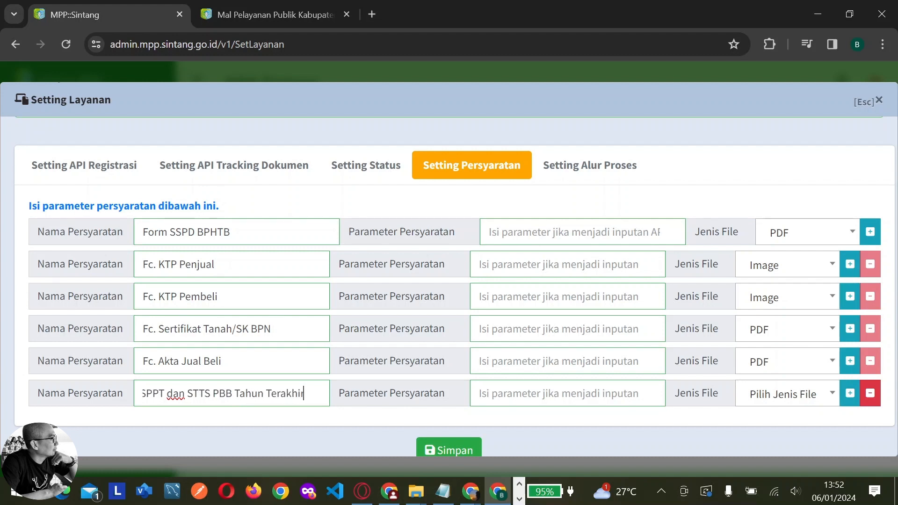
pyautogui.write(' dan')
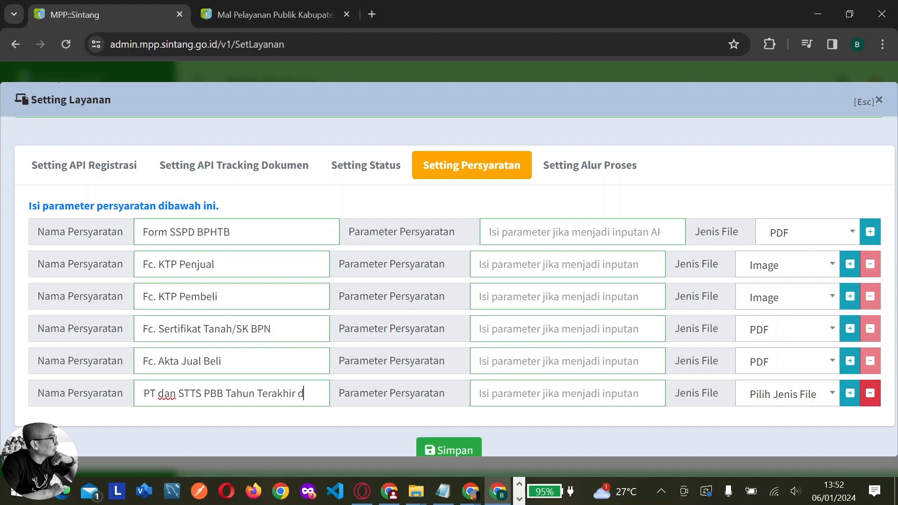
pyautogui.write(' Lu')
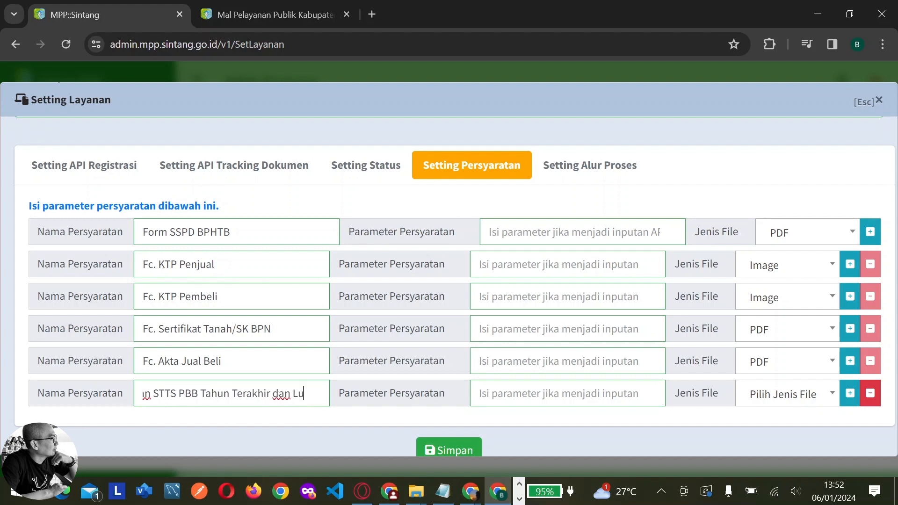
pyautogui.write('nas Bayar')
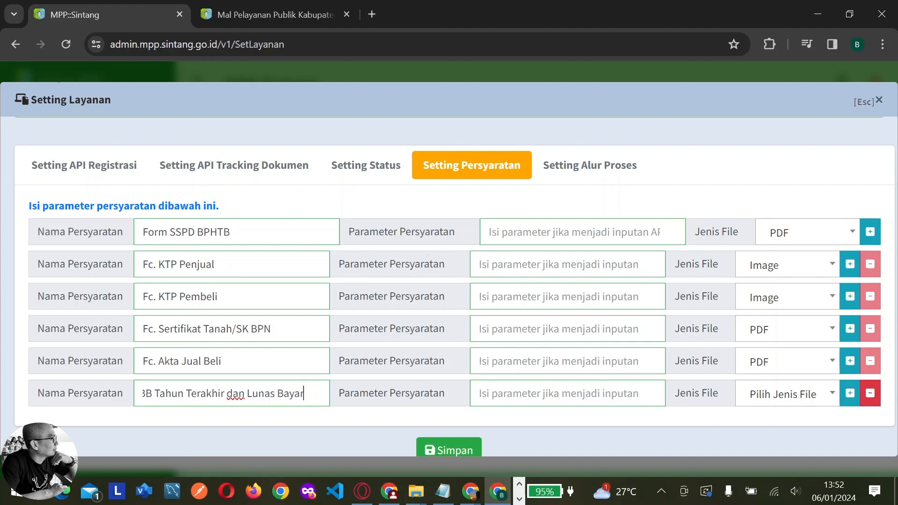
pyautogui.click(756, 393)
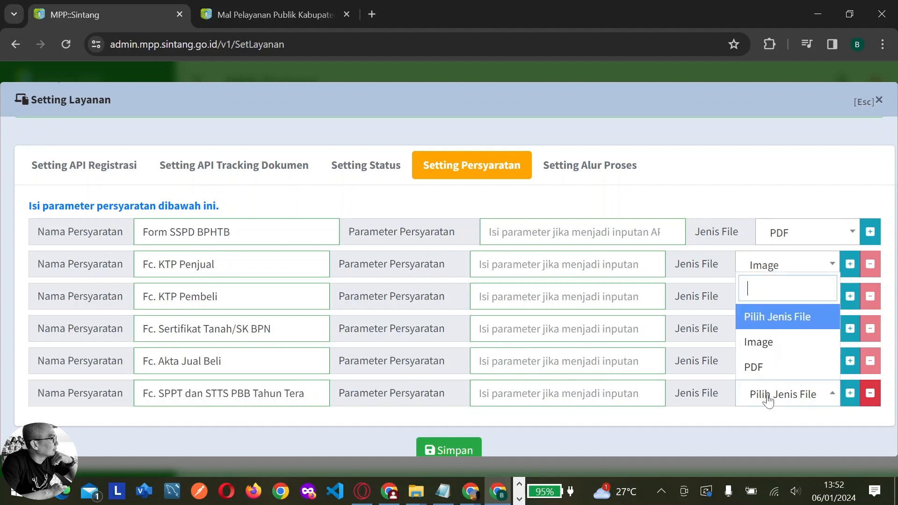
pyautogui.click(748, 367)
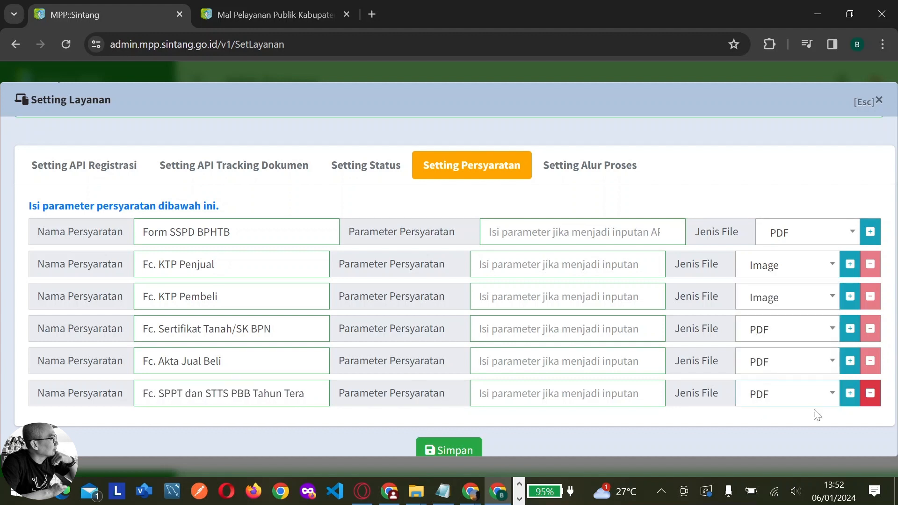
# Add the final requirement Fc. Bukti Pembayaran Objek Pajak as PDF
pyautogui.click(849, 397)
pyautogui.write('Fc.')
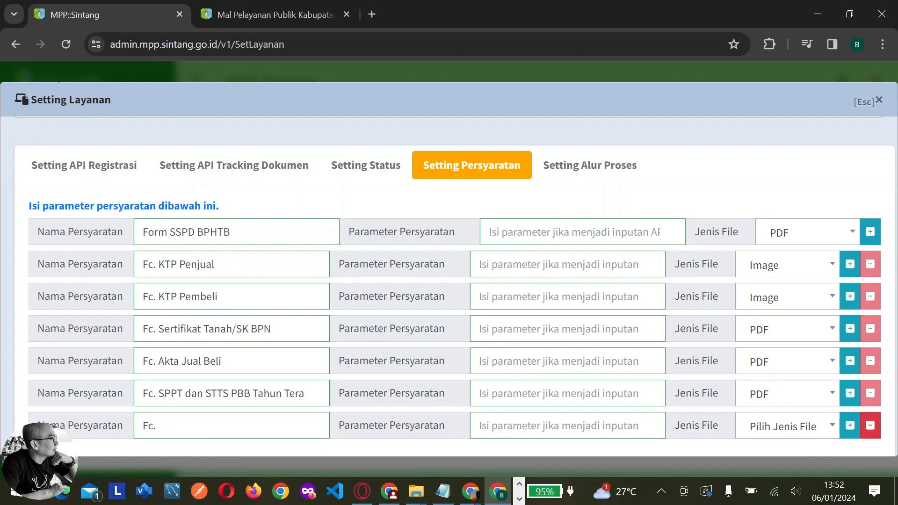
pyautogui.write('Bukti Pembayara')
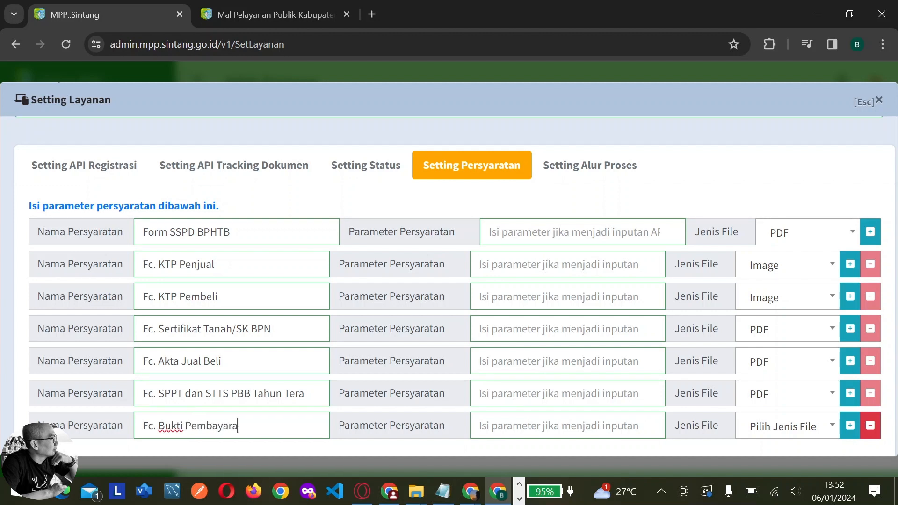
pyautogui.write('n Objek Pajak')
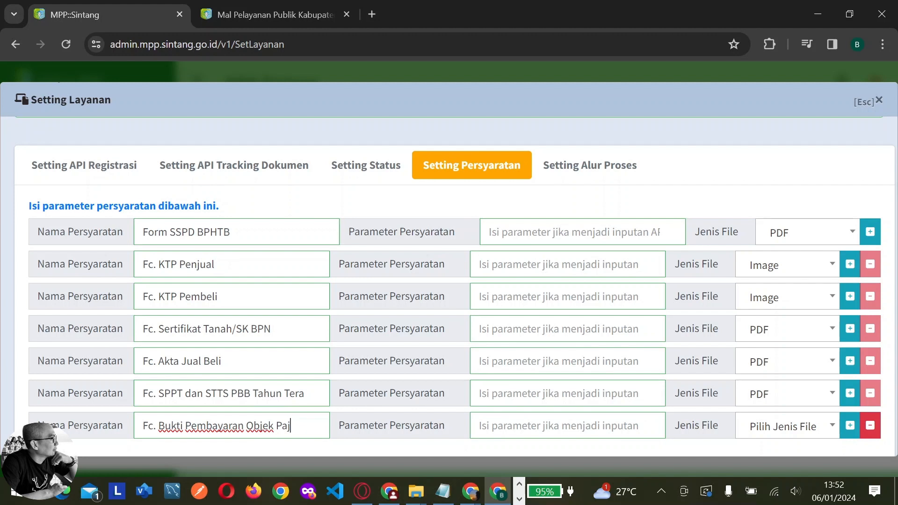
pyautogui.click(819, 430)
pyautogui.click(792, 402)
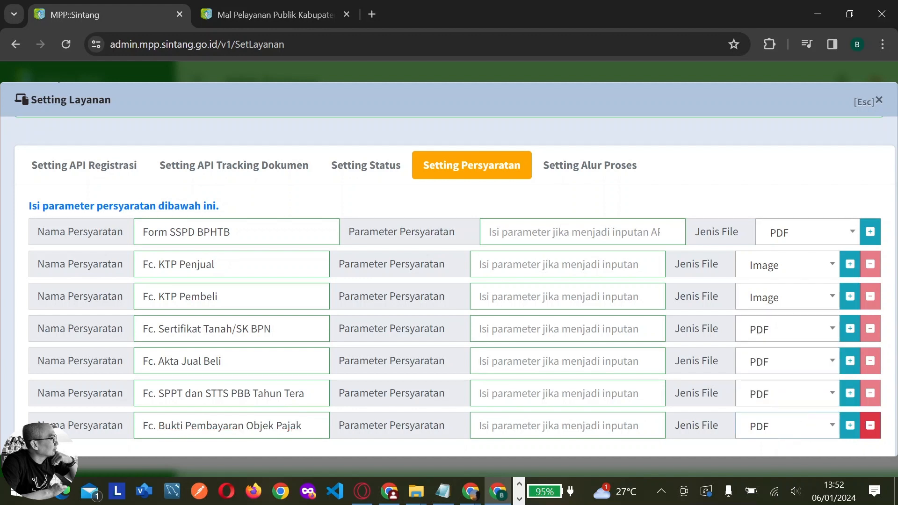
pyautogui.scroll(-2, 671, 401)
pyautogui.scroll(2, 655, 327)
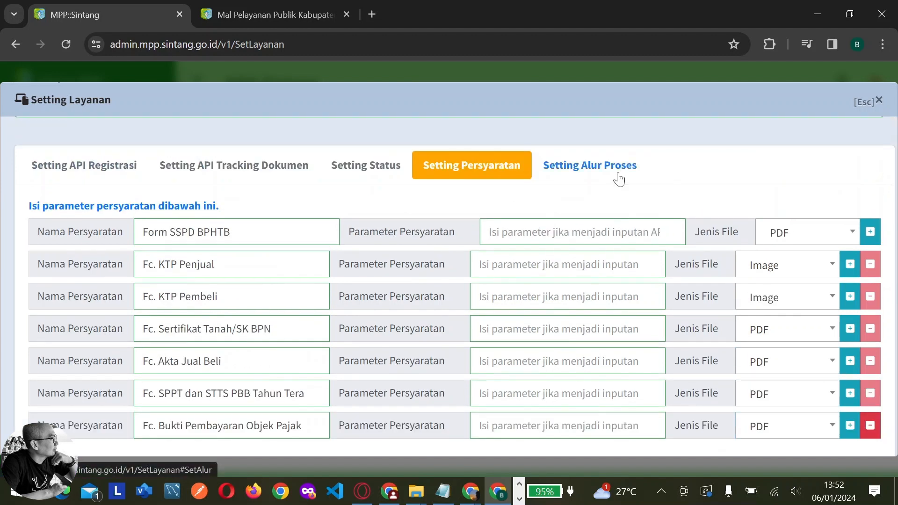
# In Setting Alur Proses, attach SSPD-BPHTB.pdf from Admin Gerai > dokumen as the registration form
pyautogui.click(617, 178)
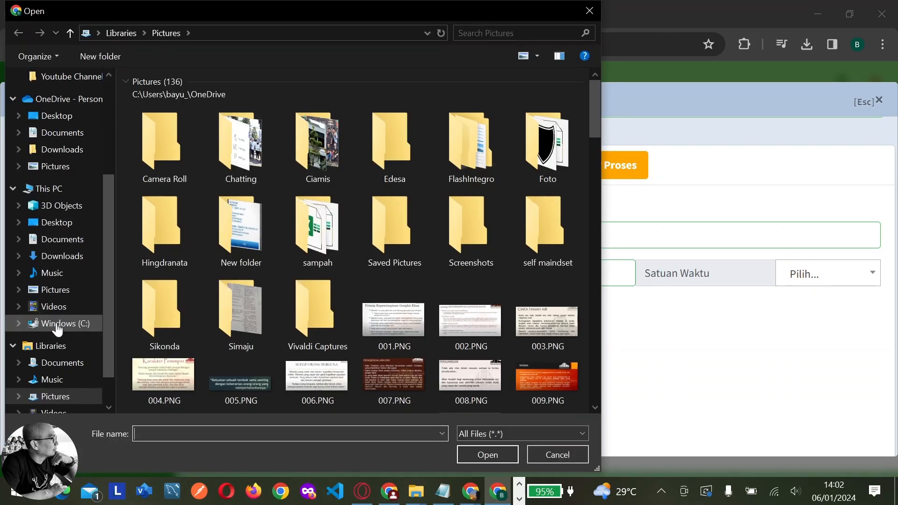
pyautogui.scroll(-2, 57, 329)
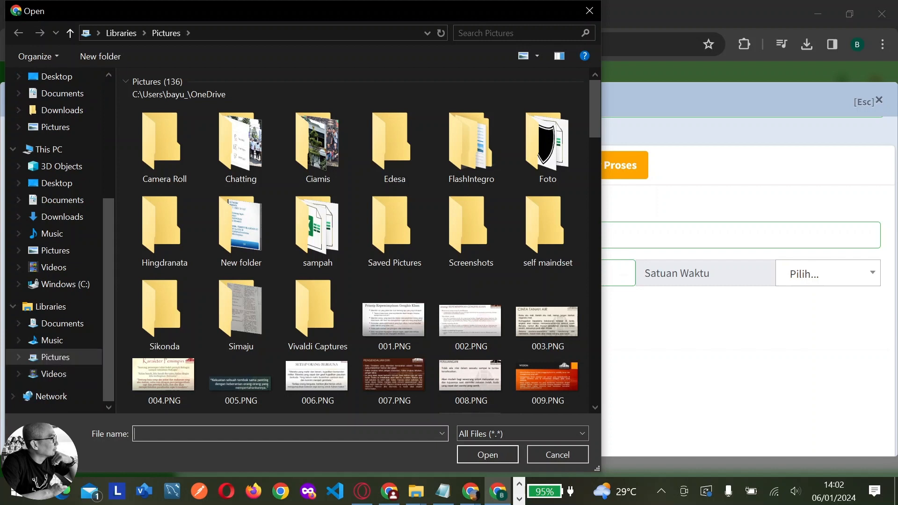
pyautogui.press('super+e')
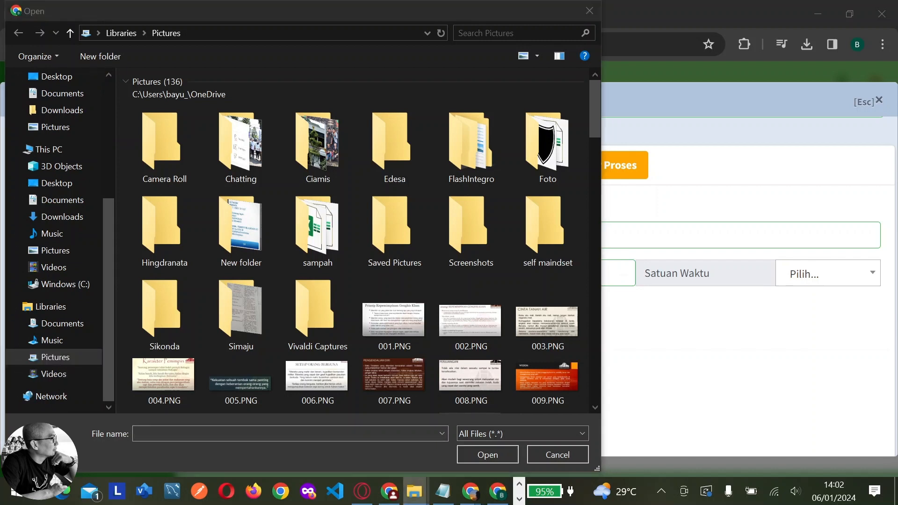
pyautogui.click(271, 33)
pyautogui.write('C:\\Youtube Channel\\Admin Gerai')
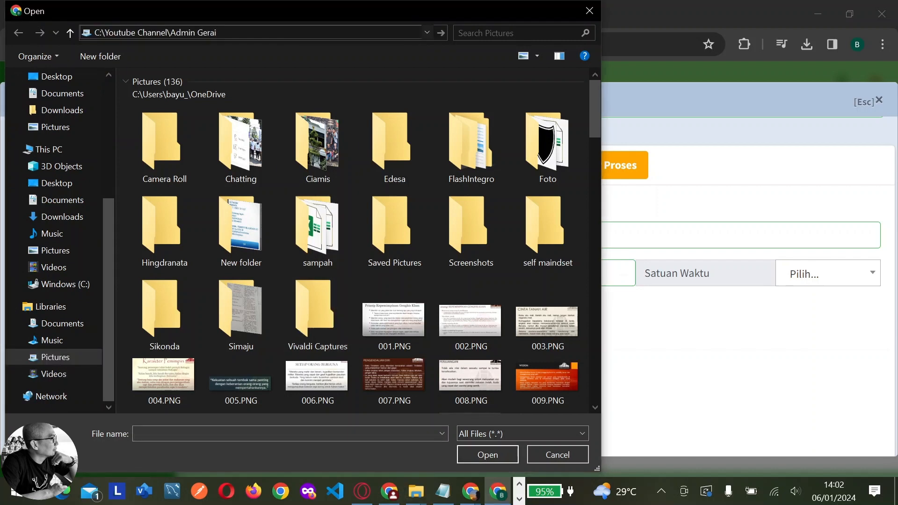
pyautogui.press('Return')
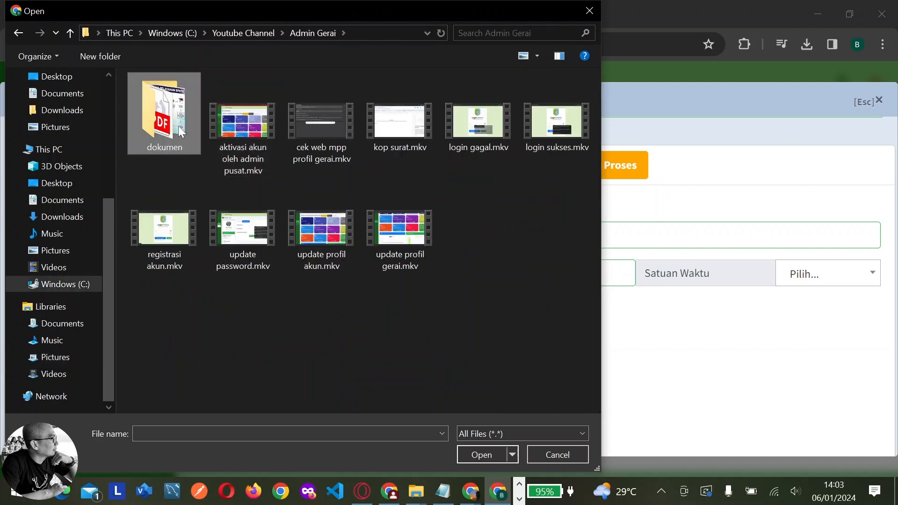
pyautogui.doubleClick(186, 134)
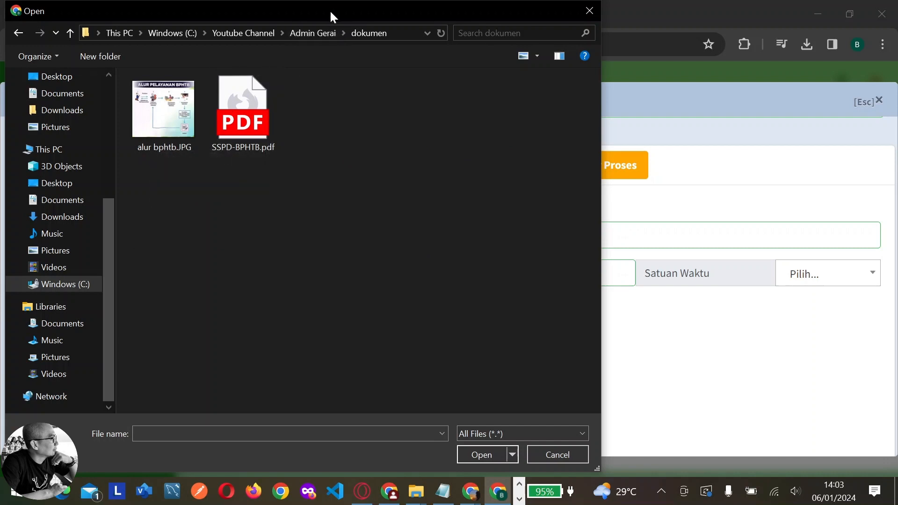
pyautogui.moveTo(332, 10); pyautogui.dragTo(379, 12)
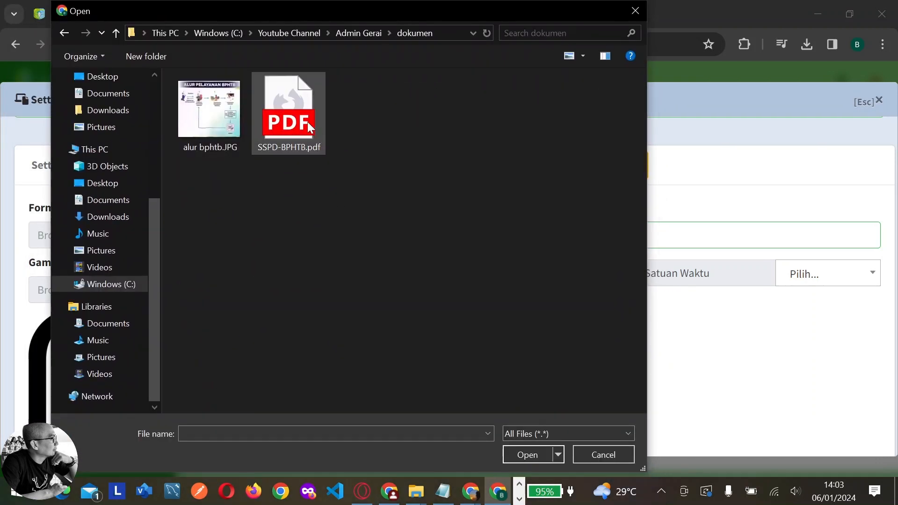
pyautogui.click(307, 123)
pyautogui.click(523, 455)
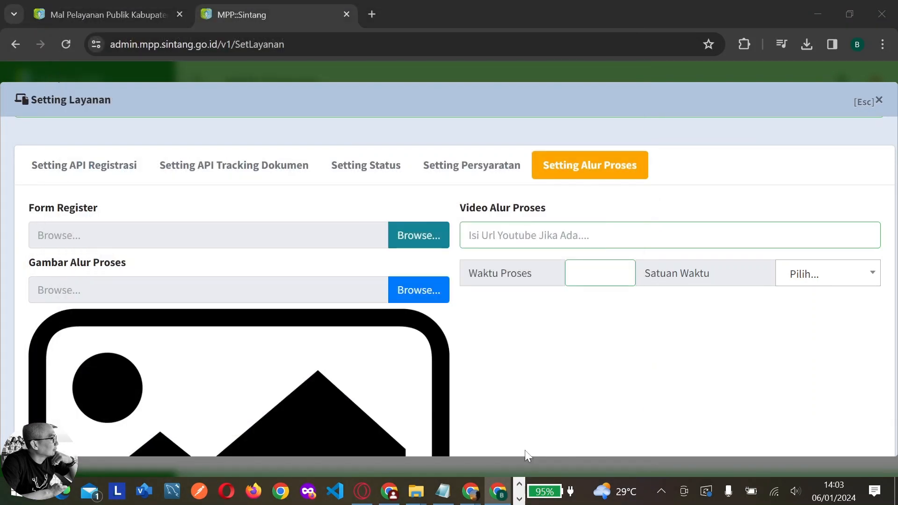
# Choose the alur bphtb.JPG flow image and set the processing time to 7 Hari
pyautogui.click(423, 299)
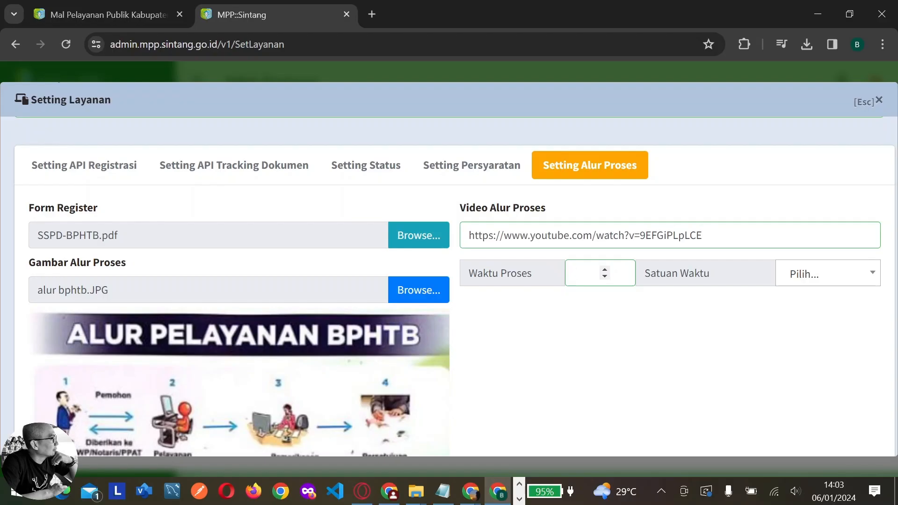
pyautogui.write('7')
pyautogui.click(804, 281)
pyautogui.click(799, 354)
pyautogui.scroll(-5, 632, 359)
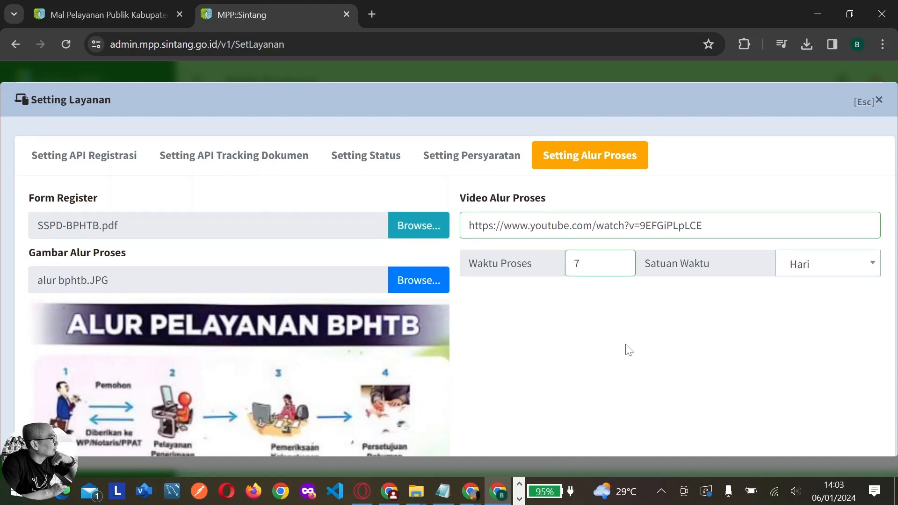
pyautogui.scroll(-2, 629, 346)
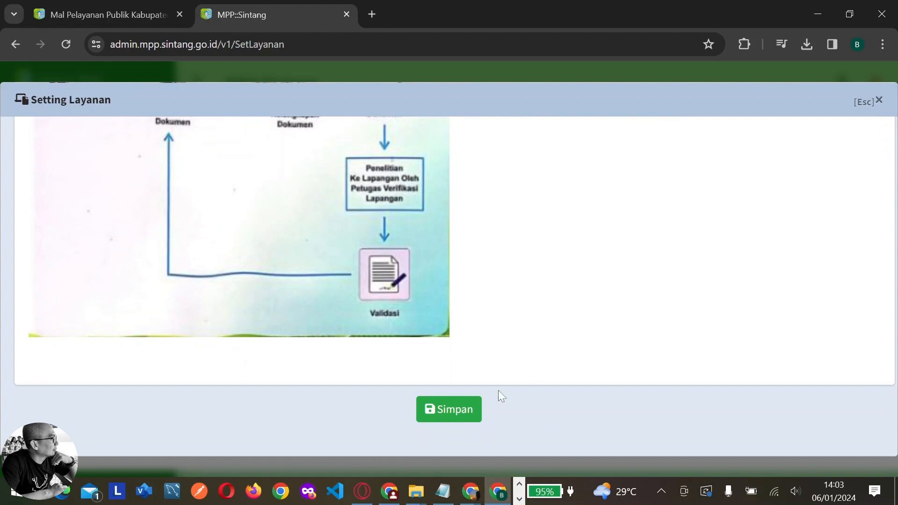
# Save the BPHTB Transaksi Jual Beli service and acknowledge the 'berhasil ditambahkan' alert
pyautogui.click(470, 415)
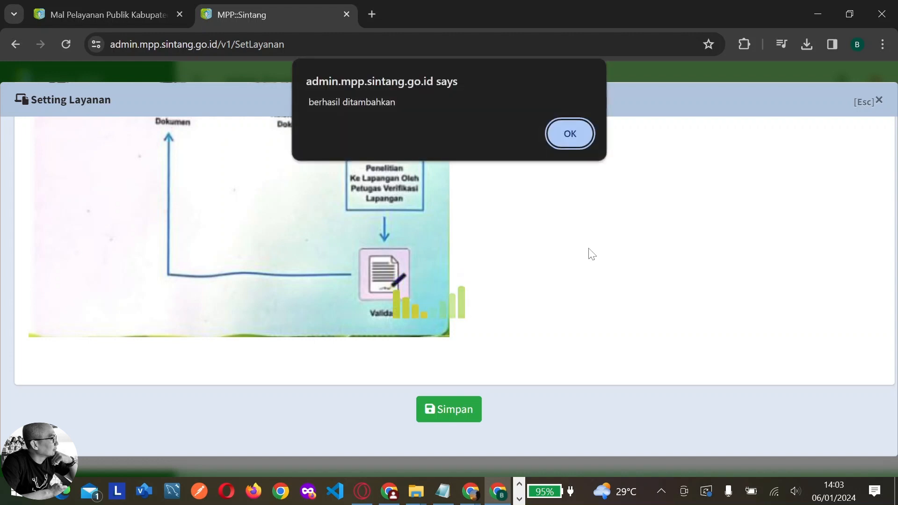
pyautogui.click(571, 134)
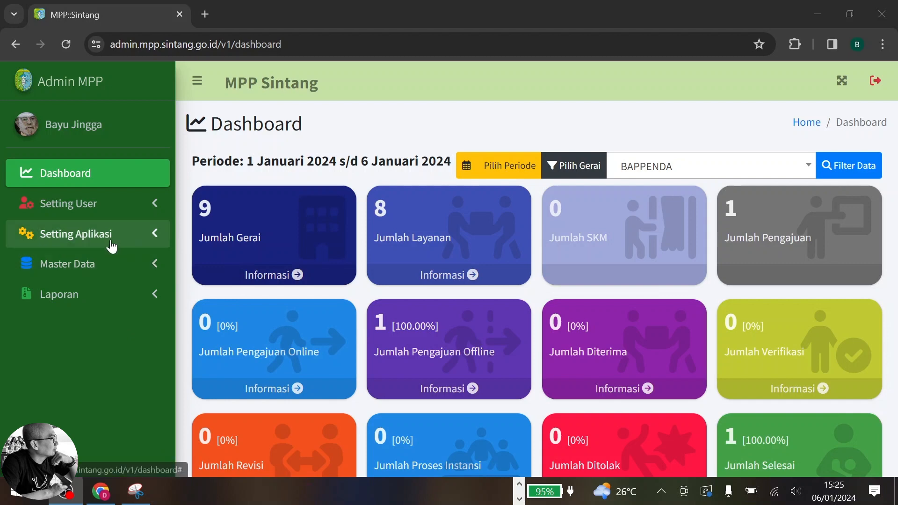
# Under Setting Aplikasi > Setting Pengaduan, add a new complaint named 'Kesalahan Data'
pyautogui.click(110, 241)
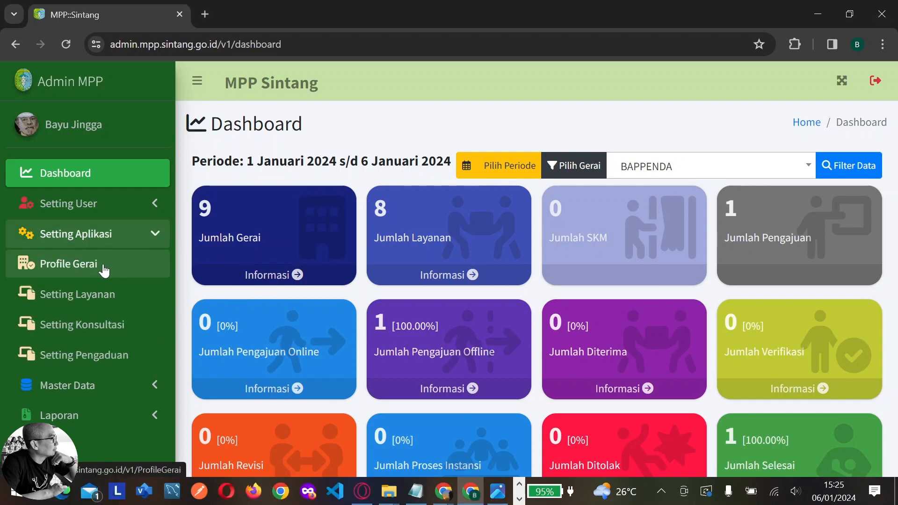
pyautogui.click(96, 356)
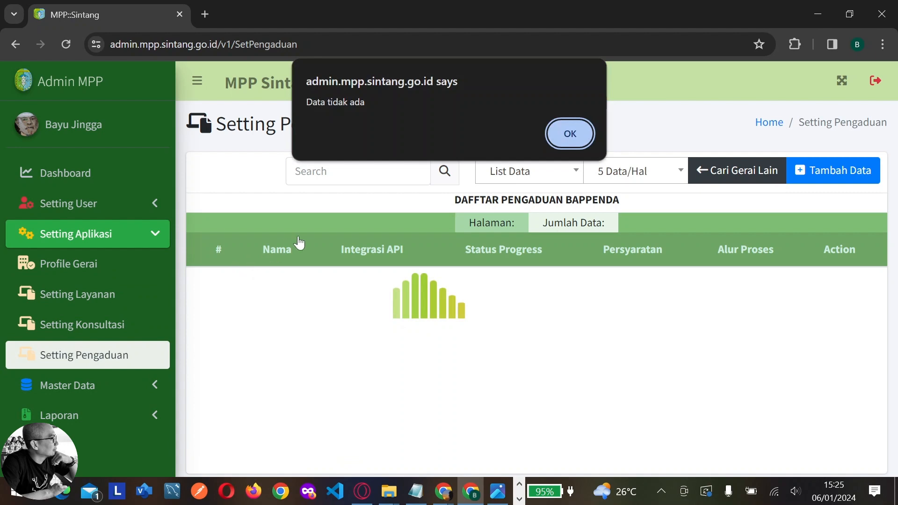
pyautogui.click(572, 142)
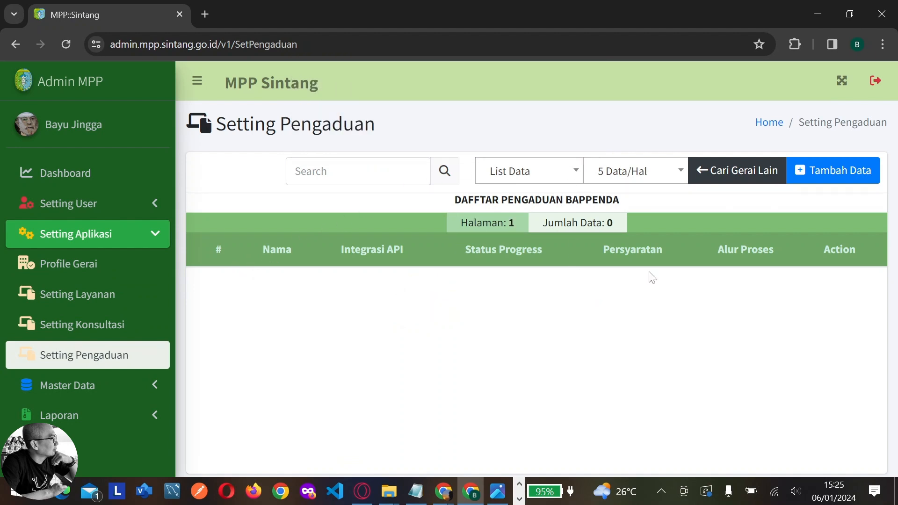
pyautogui.click(840, 181)
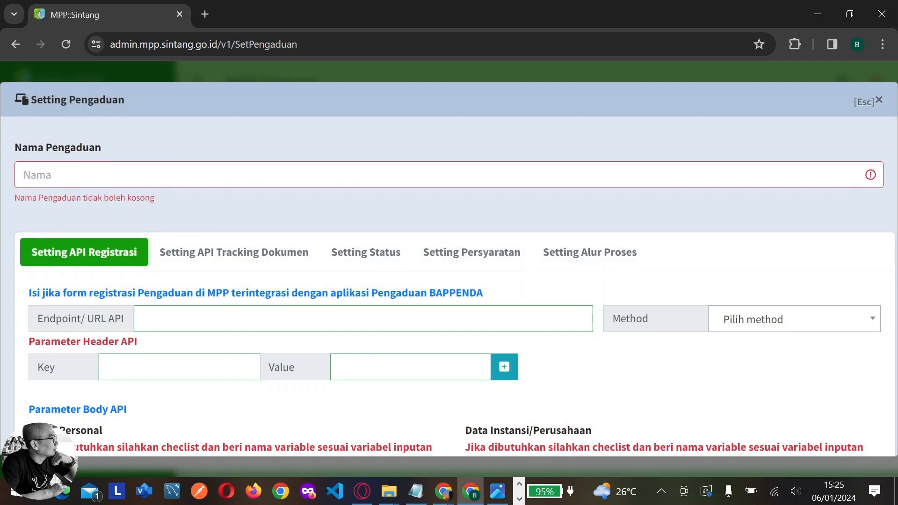
pyautogui.write('K')
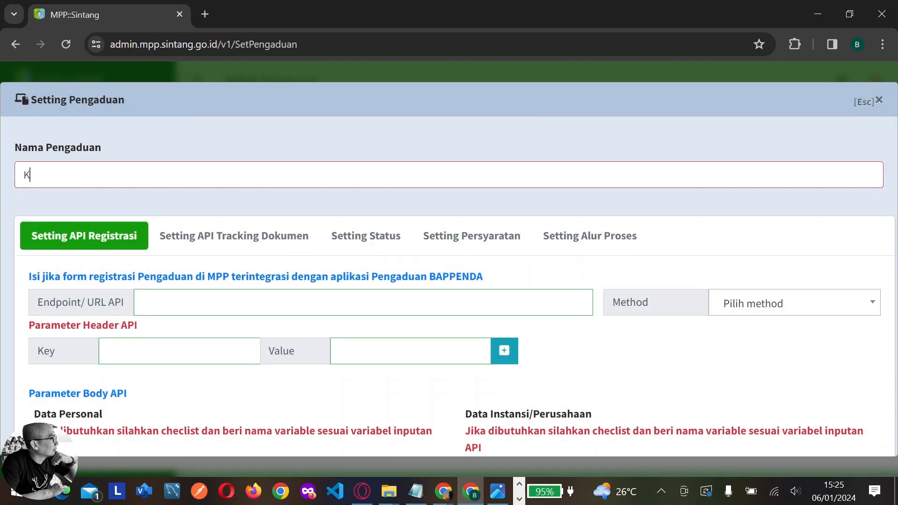
pyautogui.write('esalahan')
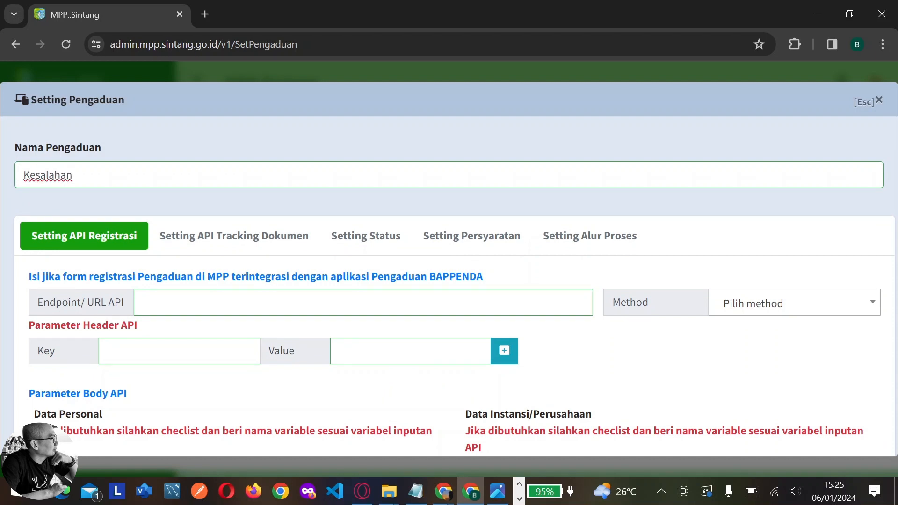
pyautogui.write('dala')
pyautogui.press('BackSpace')
pyautogui.press('BackSpace')
pyautogui.press('BackSpace')
pyautogui.write('Data')
# Include NIK KTP and Nama Lengkap in the API body as nik_ktp and nama_lengkap
pyautogui.scroll(-5, 703, 193)
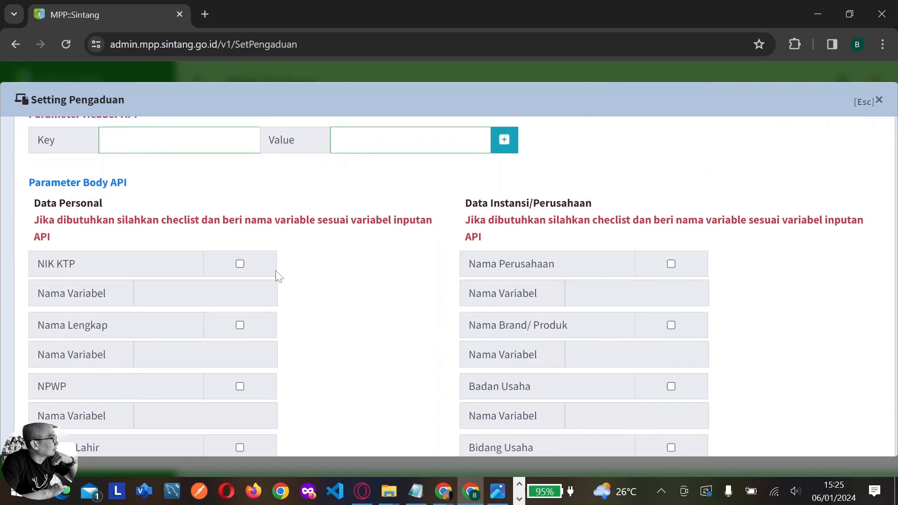
pyautogui.click(239, 264)
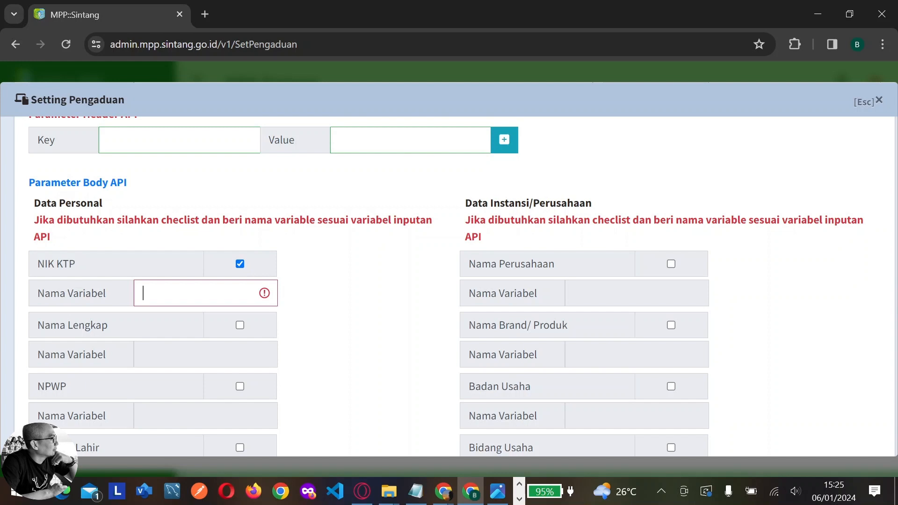
pyautogui.write('nik')
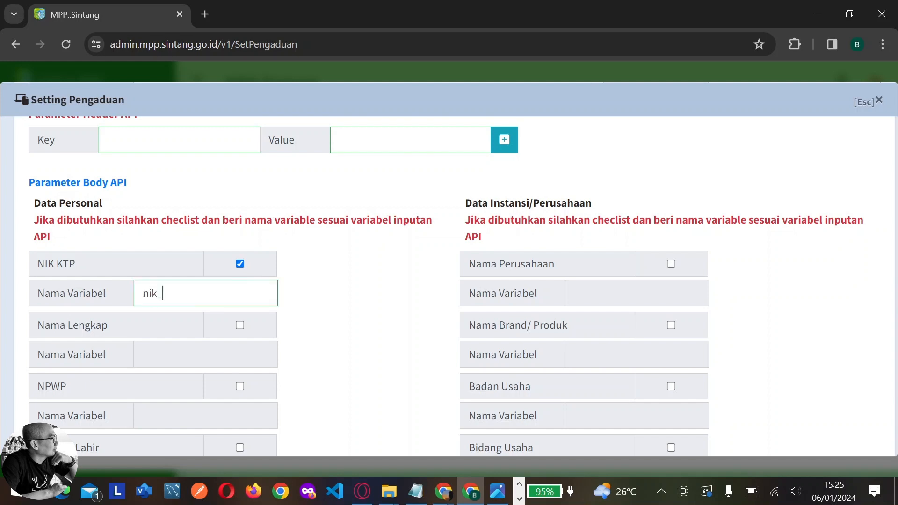
pyautogui.write('_ktp')
pyautogui.click(241, 325)
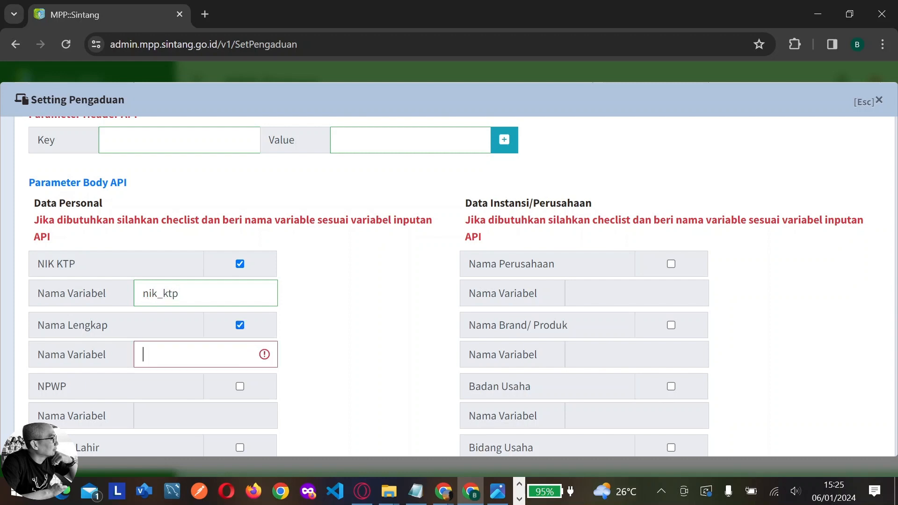
pyautogui.write('nama_le')
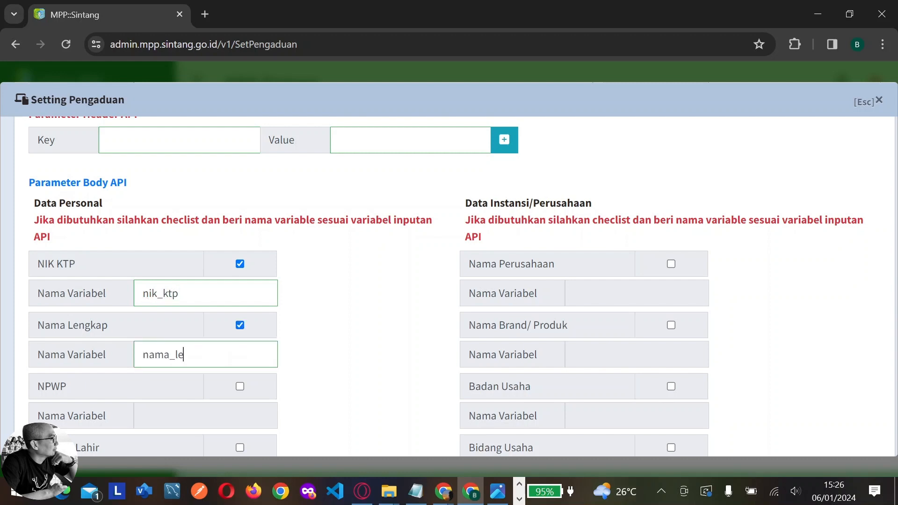
pyautogui.write('ngkap')
# Map applicant Alamat, Email and Nomor WA as alamat_pemohon, email_pemoho and telp_pemohon
pyautogui.scroll(-3, 234, 377)
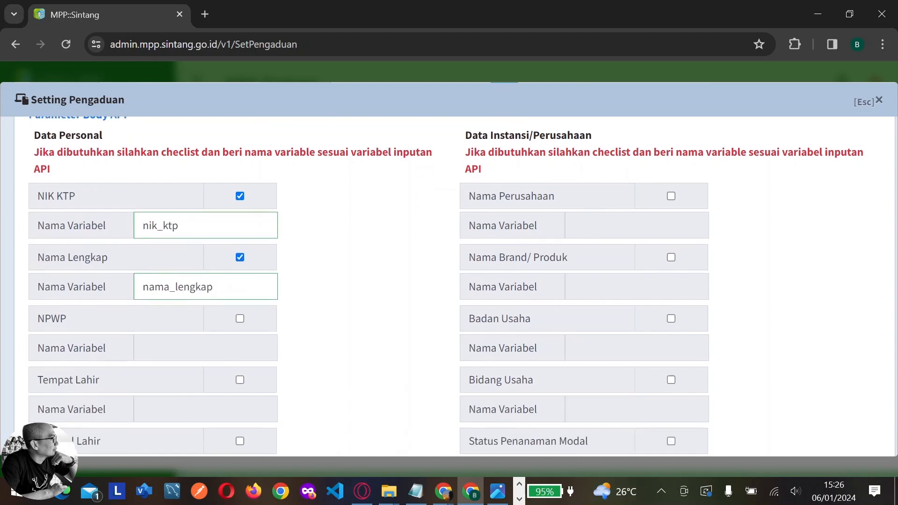
pyautogui.scroll(-6, 234, 377)
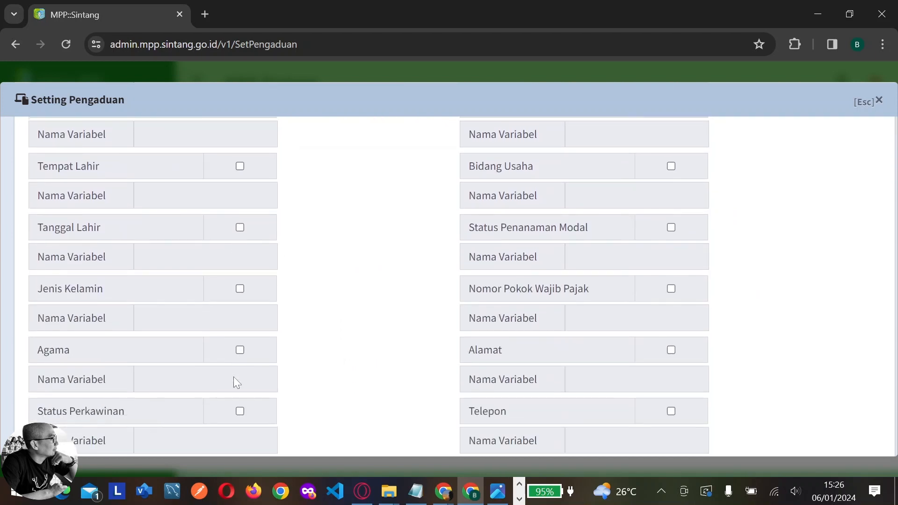
pyautogui.scroll(-3, 234, 376)
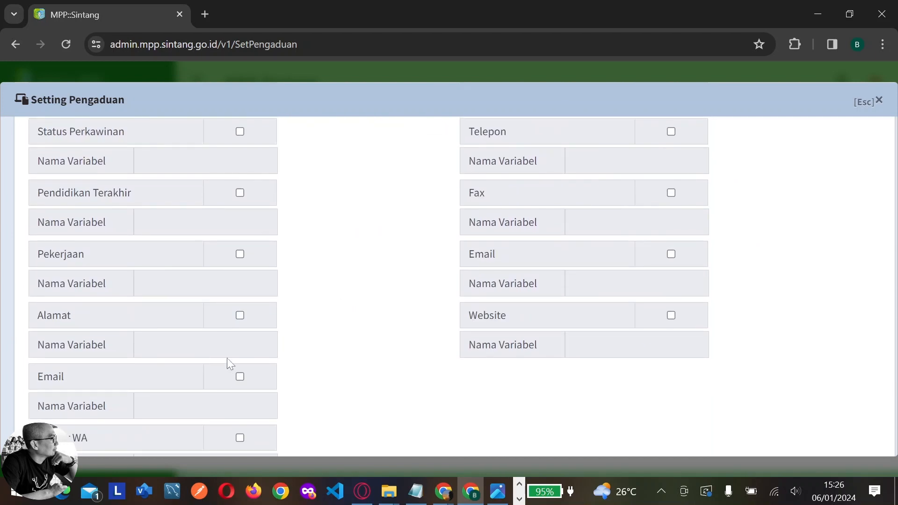
pyautogui.click(240, 316)
pyautogui.write('a')
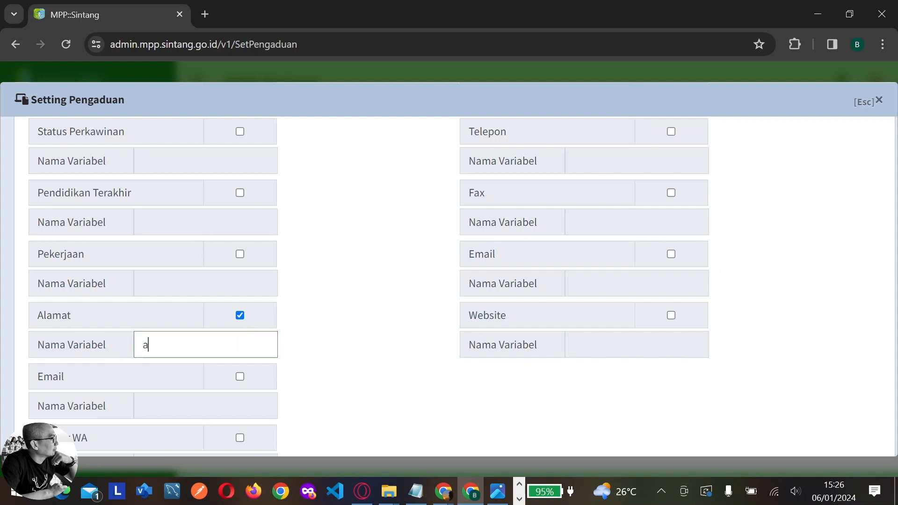
pyautogui.write('lamat_pemohon')
pyautogui.click(240, 377)
pyautogui.write('emai')
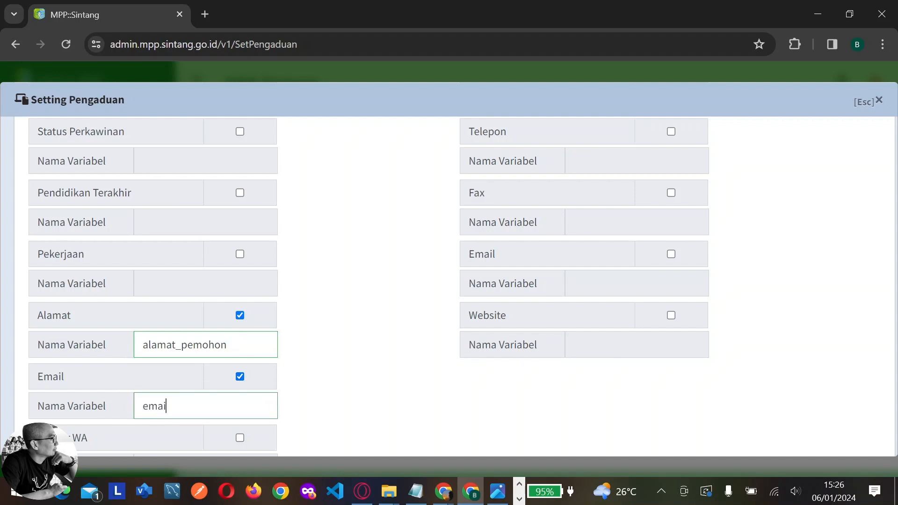
pyautogui.write('l_pemohon')
pyautogui.scroll(-2, 240, 381)
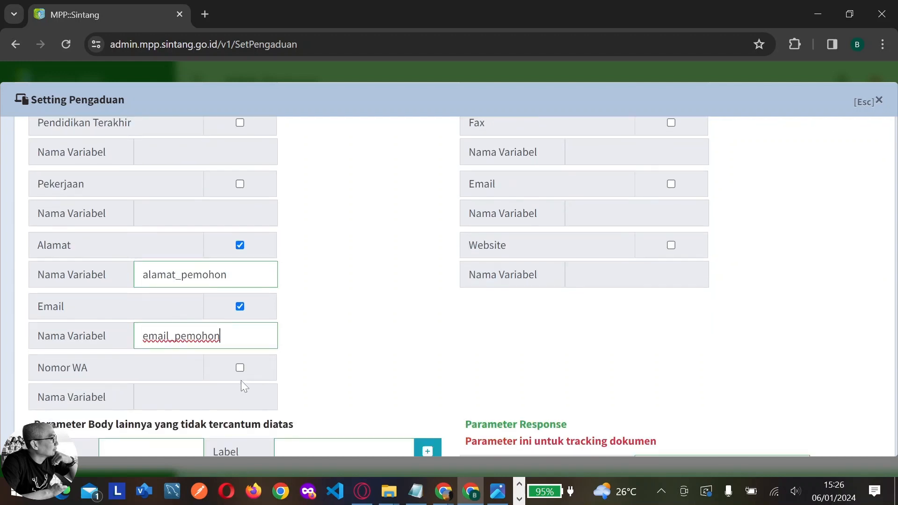
pyautogui.click(240, 368)
pyautogui.write('tel')
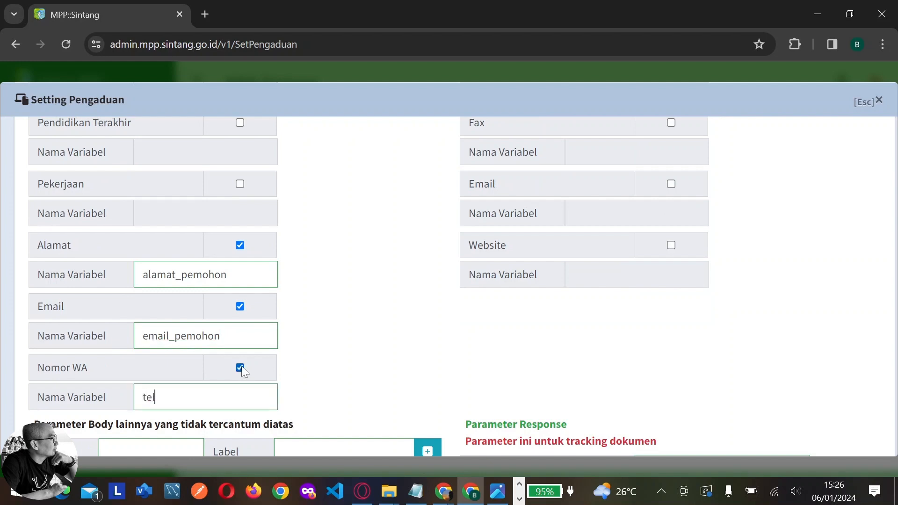
pyautogui.write('p_pemohon')
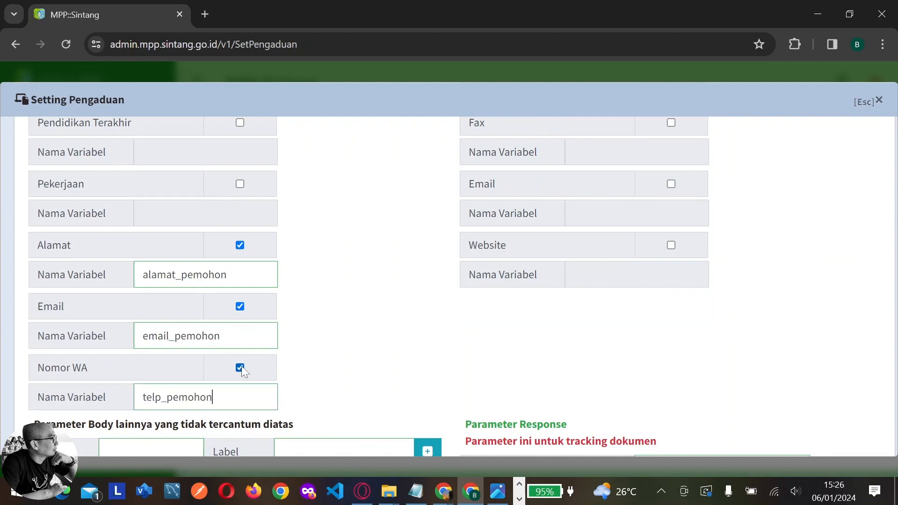
# Rename the NIK and name variables to nik_pemohon and nama_pemohon
pyautogui.scroll(1, 269, 335)
pyautogui.scroll(10, 269, 335)
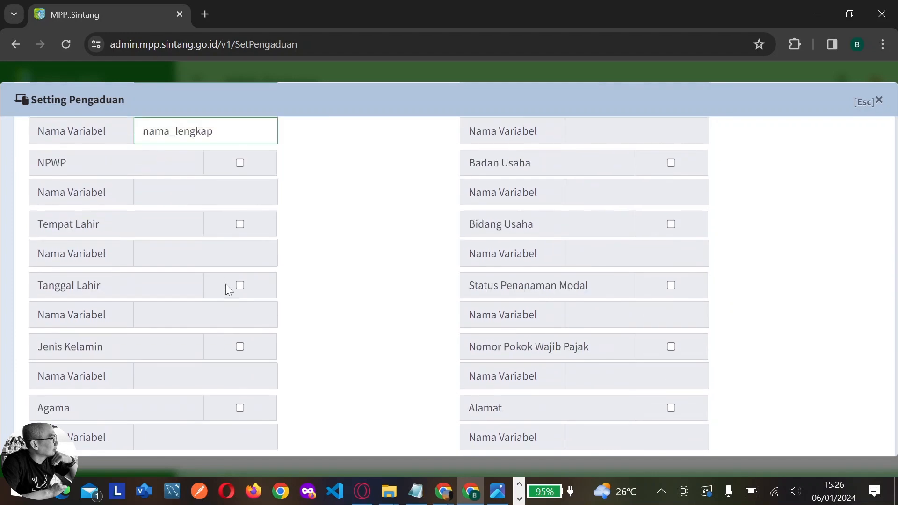
pyautogui.moveTo(162, 223); pyautogui.dragTo(179, 223)
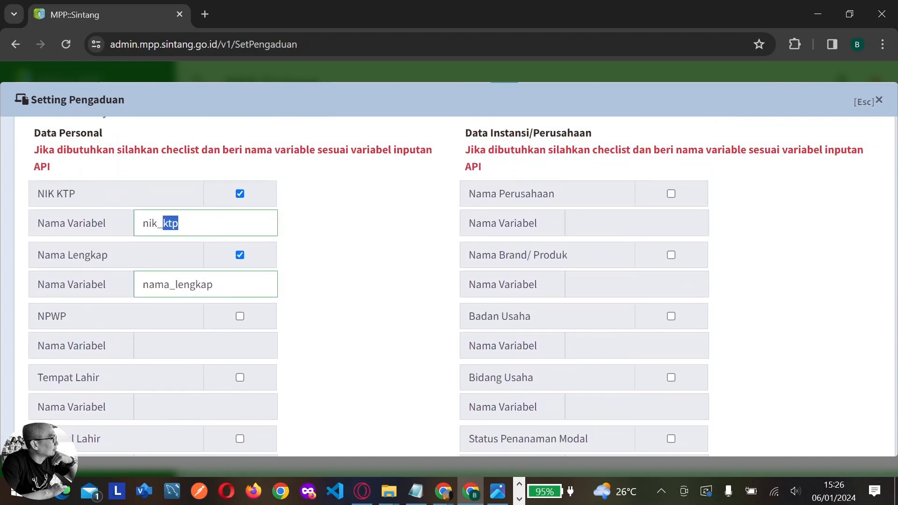
pyautogui.write('pemohon')
pyautogui.moveTo(175, 285); pyautogui.dragTo(214, 285)
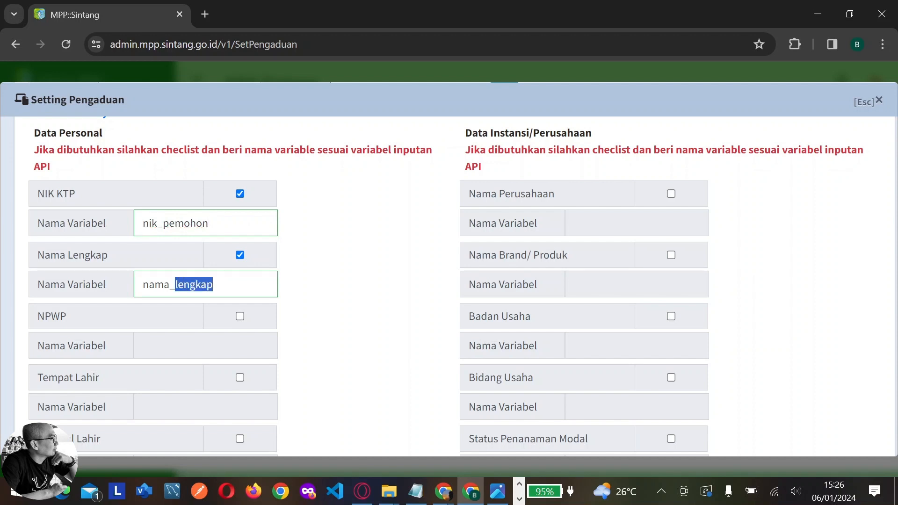
pyautogui.write('pemohon')
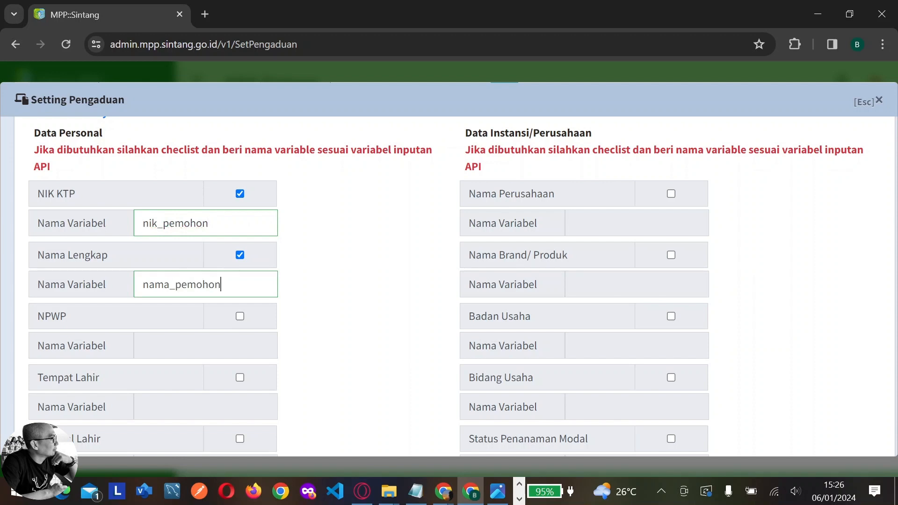
# Map company Nama, Alamat and Telepon as nama_perusahaan, alamat_perusahaan and telp_perusahaan
pyautogui.click(672, 194)
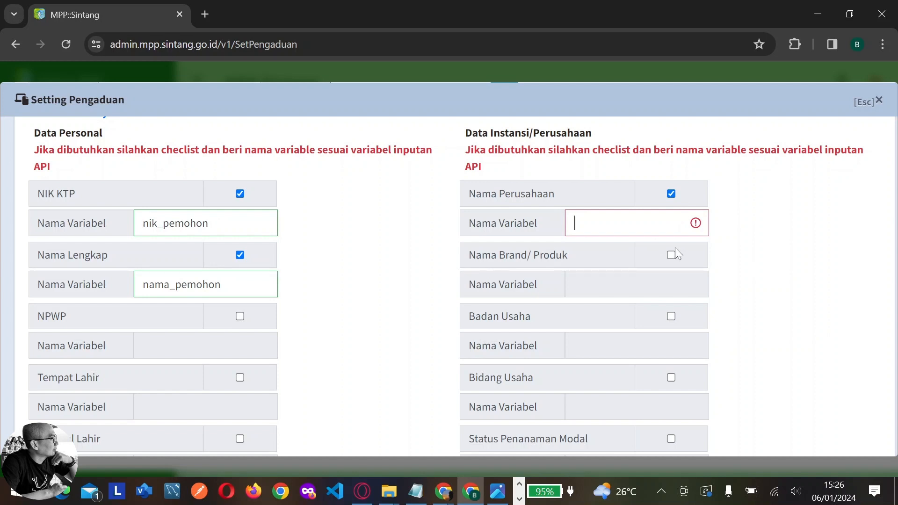
pyautogui.write('nama')
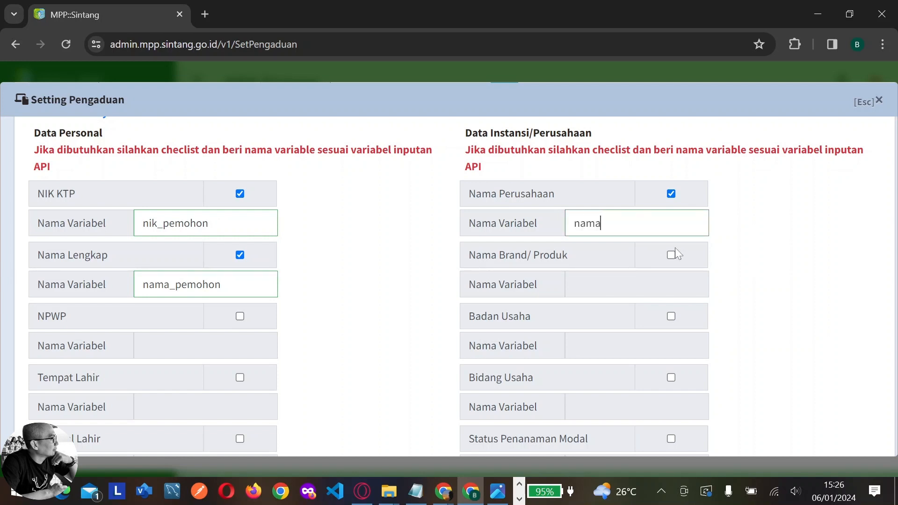
pyautogui.write('_perusahaan')
pyautogui.scroll(-5, 713, 302)
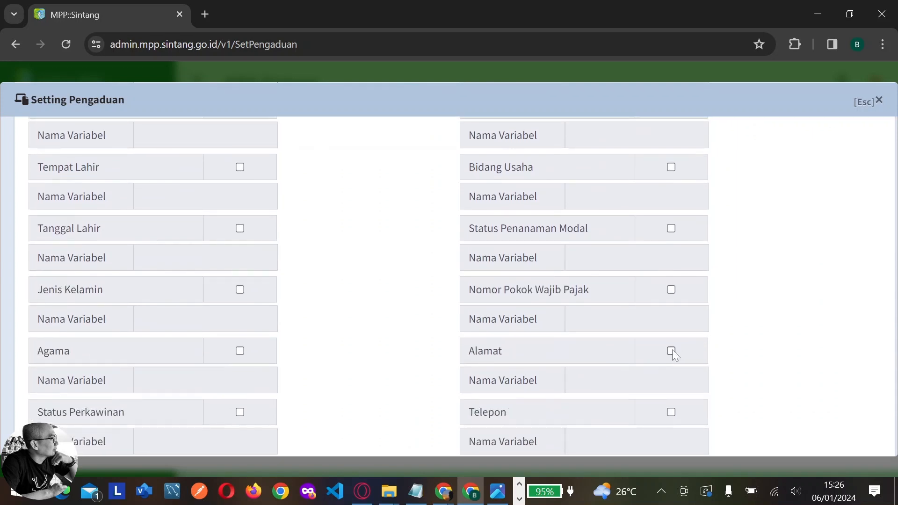
pyautogui.click(671, 351)
pyautogui.write('alama')
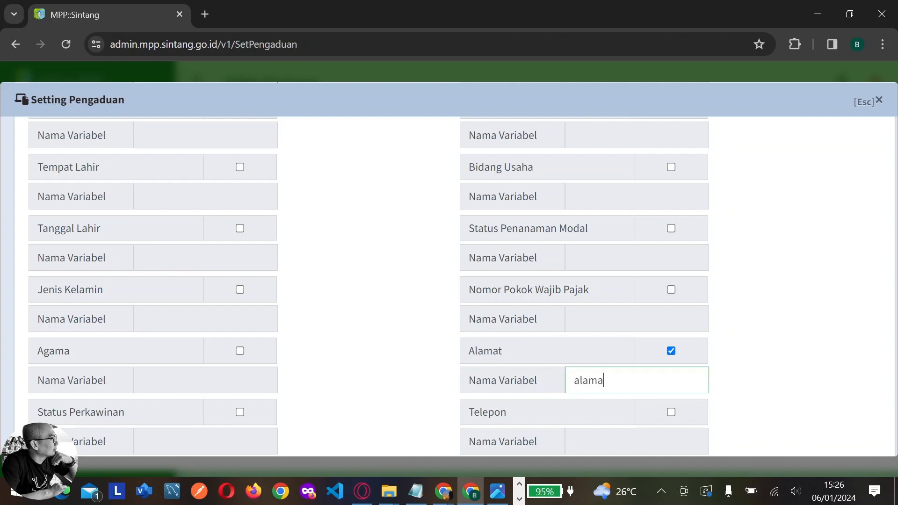
pyautogui.write('t_perusahaan')
pyautogui.scroll(-2, 687, 357)
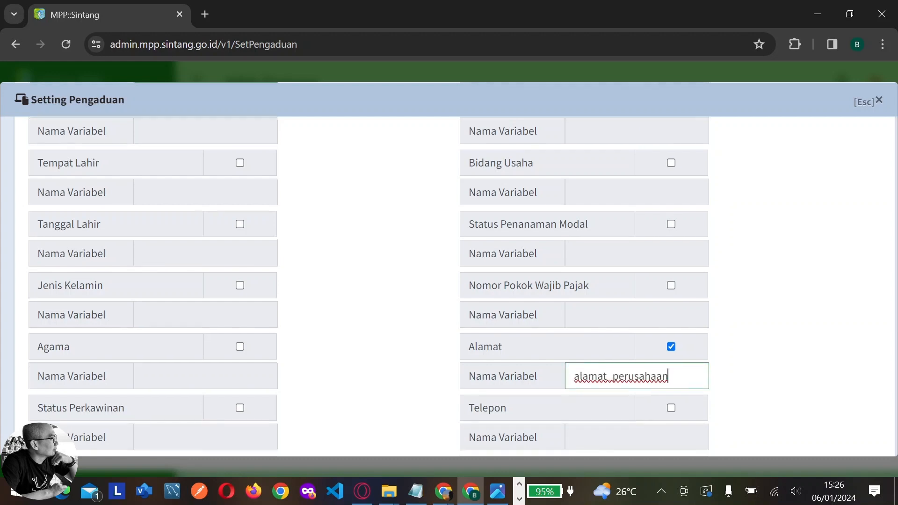
pyautogui.click(671, 342)
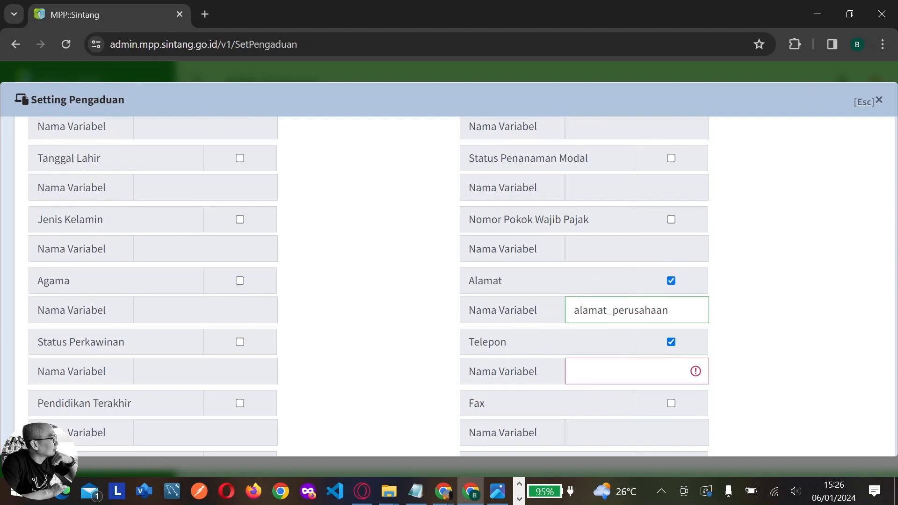
pyautogui.write('telp_perusahaan')
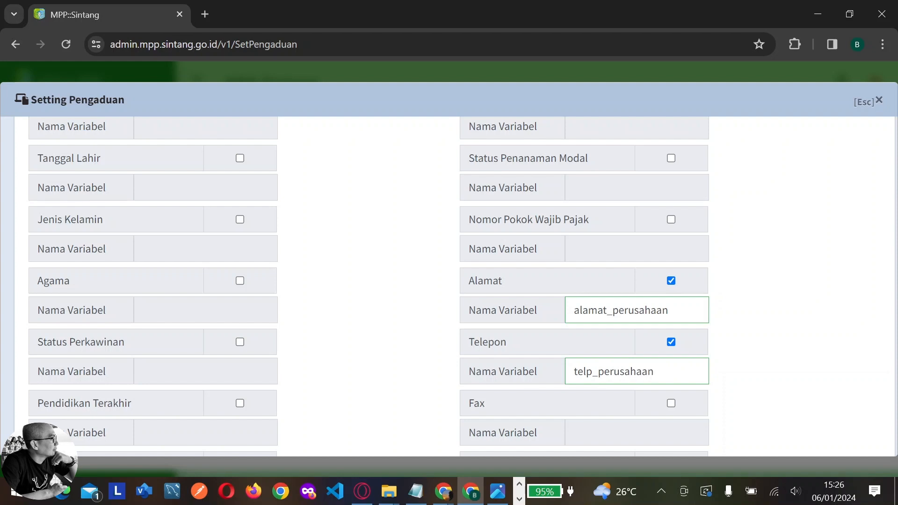
pyautogui.scroll(-8, 762, 335)
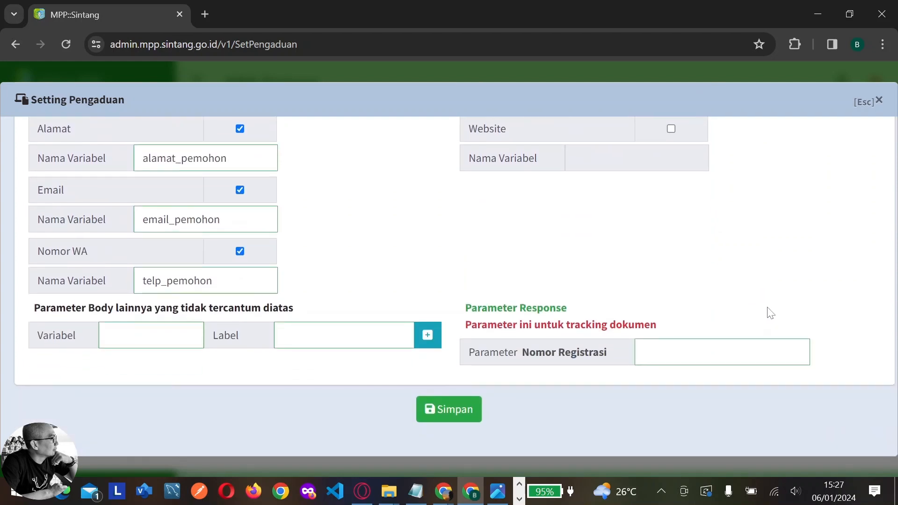
pyautogui.scroll(15, 772, 316)
pyautogui.scroll(1, 774, 312)
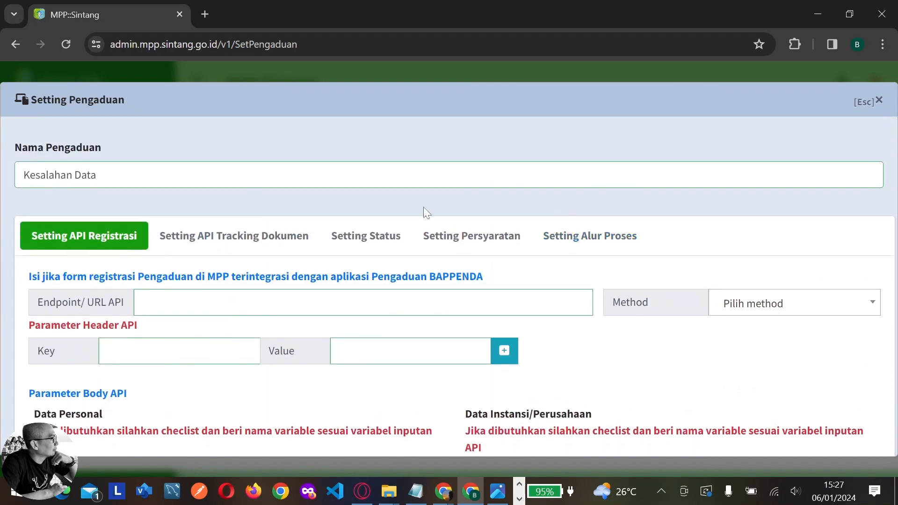
# Add a 'Bukti keluhan' requirement with Image file type, then switch to Setting Alur Proses
pyautogui.click(305, 240)
pyautogui.click(391, 238)
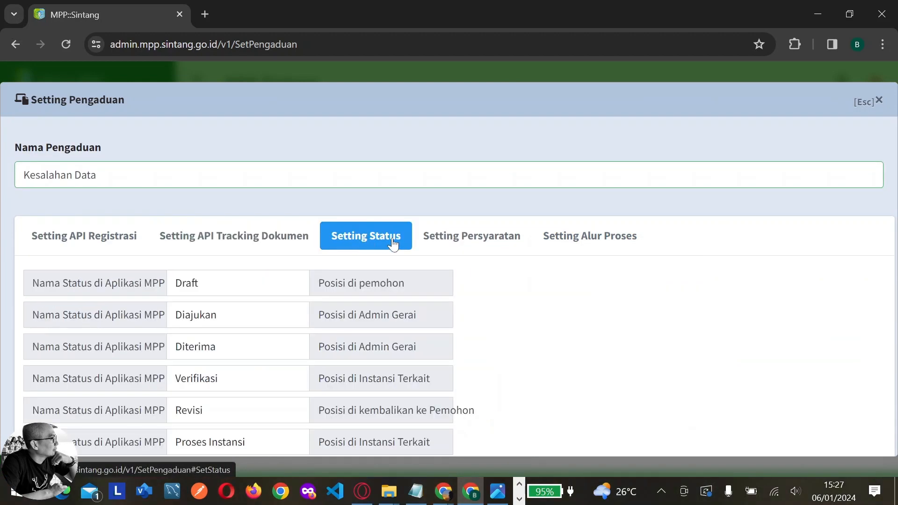
pyautogui.click(442, 240)
pyautogui.click(291, 310)
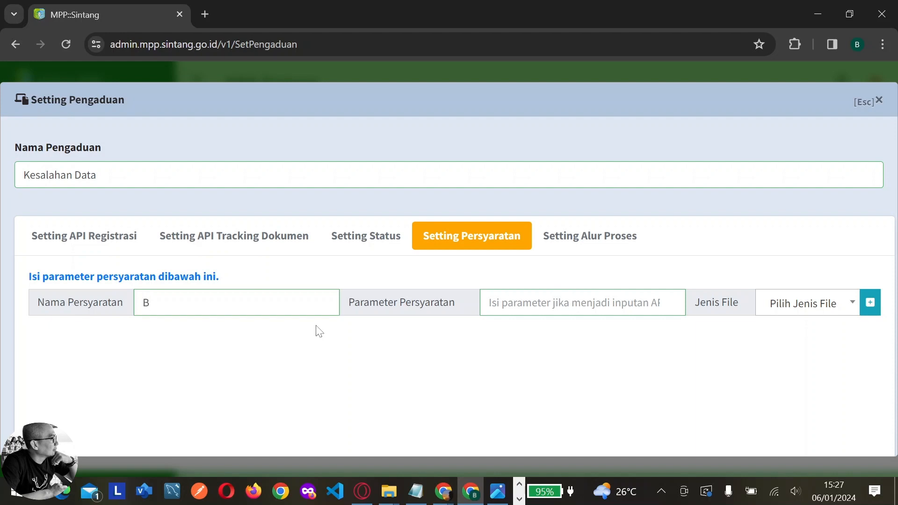
pyautogui.write('Bukti keluhan')
pyautogui.click(801, 302)
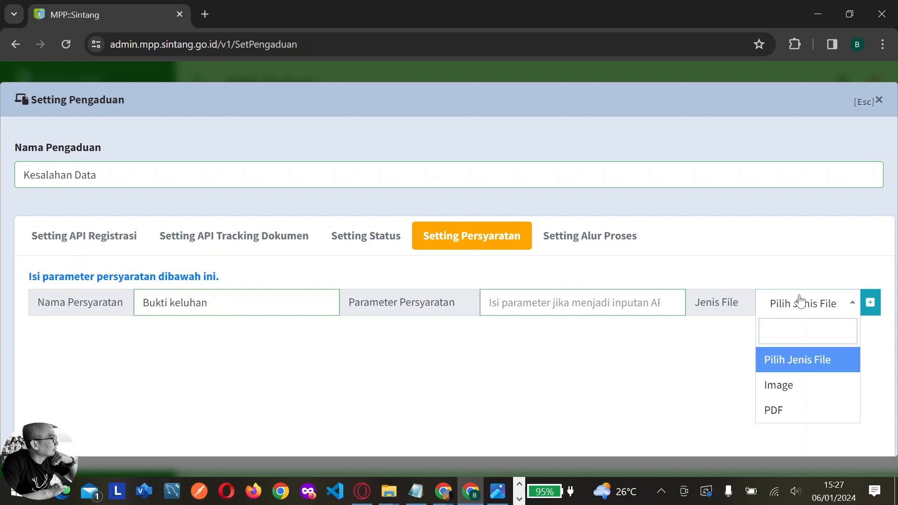
pyautogui.click(799, 387)
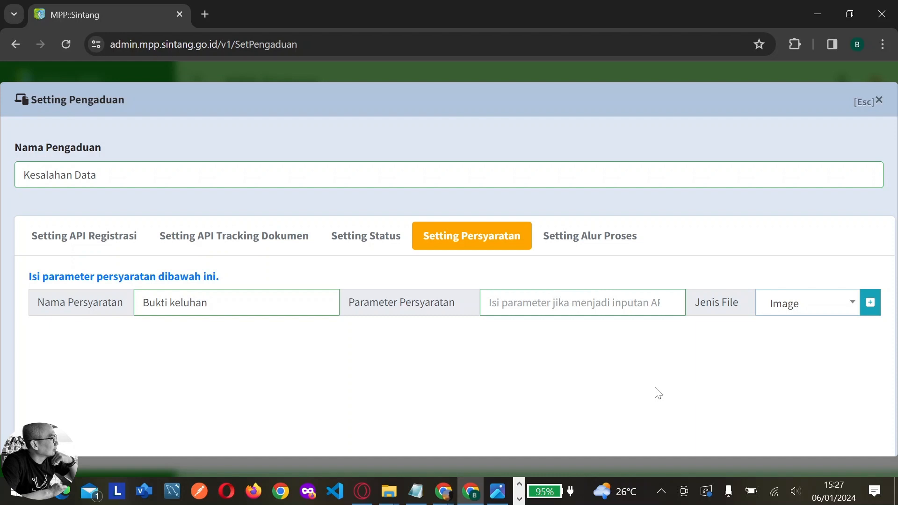
pyautogui.scroll(-2, 657, 393)
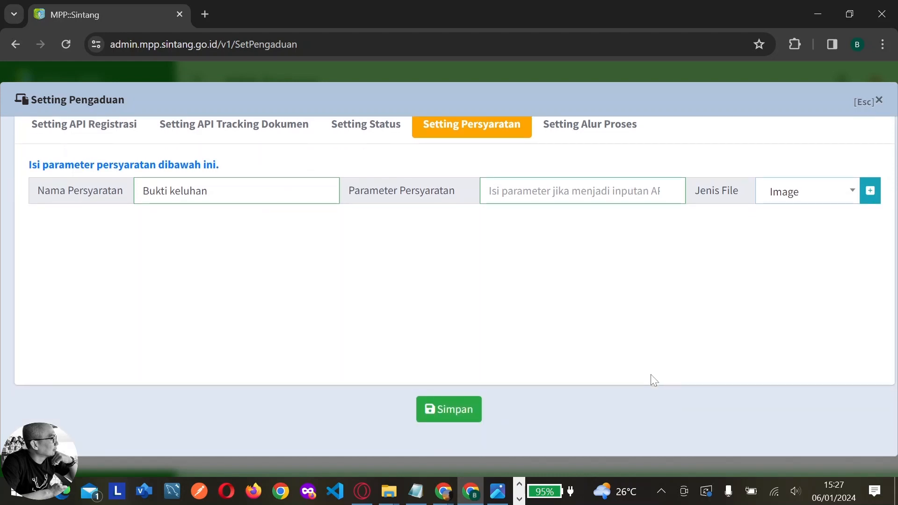
pyautogui.scroll(2, 550, 220)
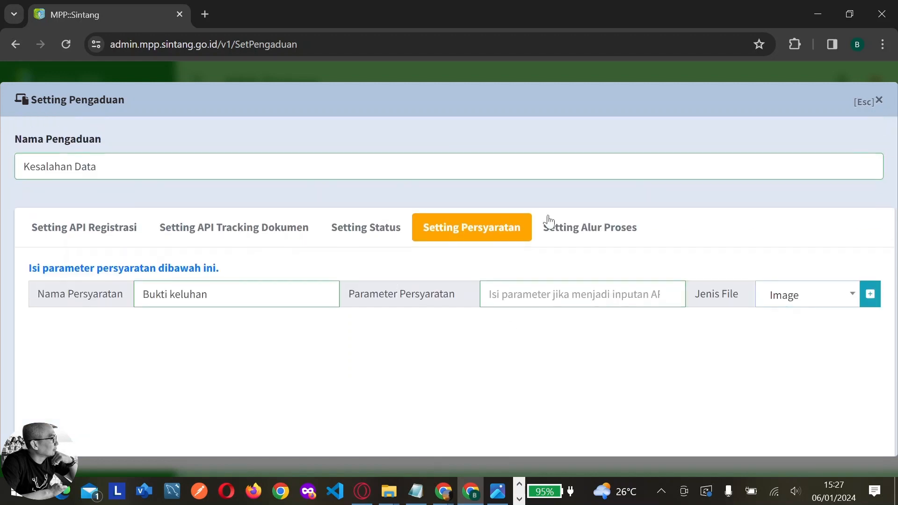
pyautogui.click(564, 241)
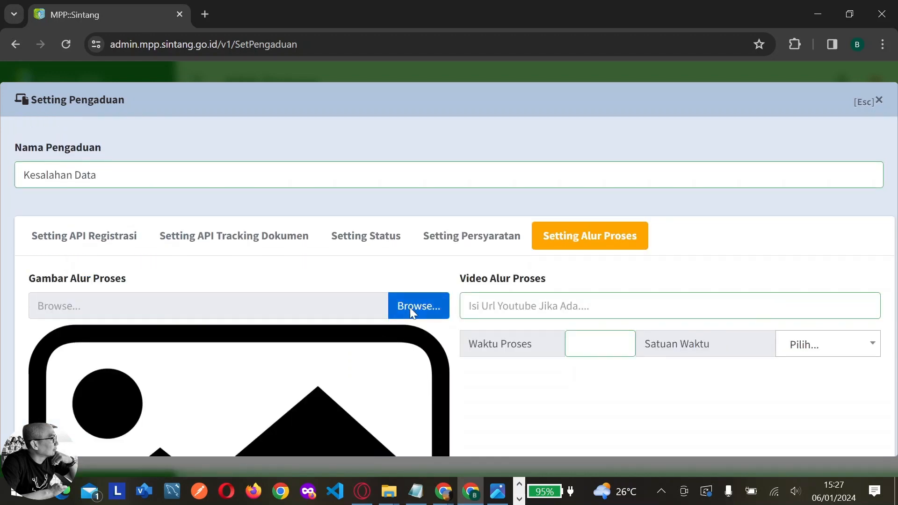
# Attach alur bphtb.JPG from Admin Gerai > dokumen as the complaint's flow image
pyautogui.click(410, 307)
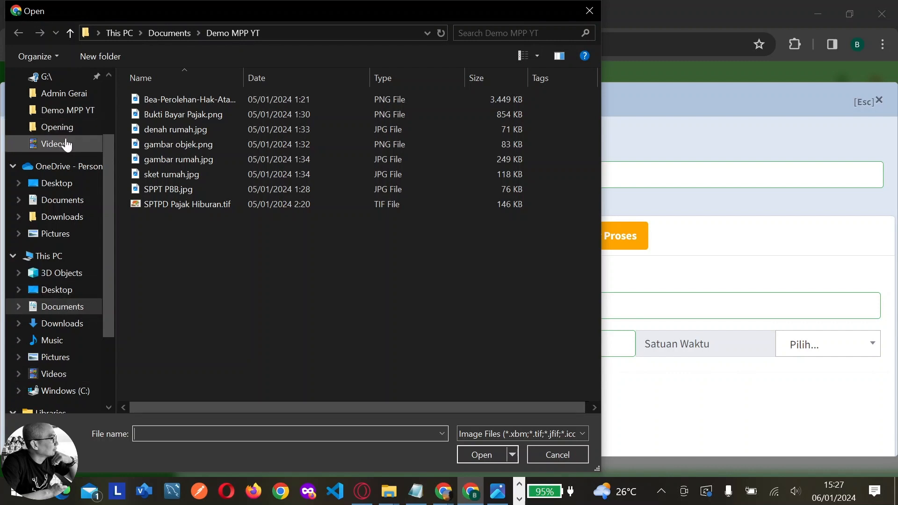
pyautogui.click(60, 94)
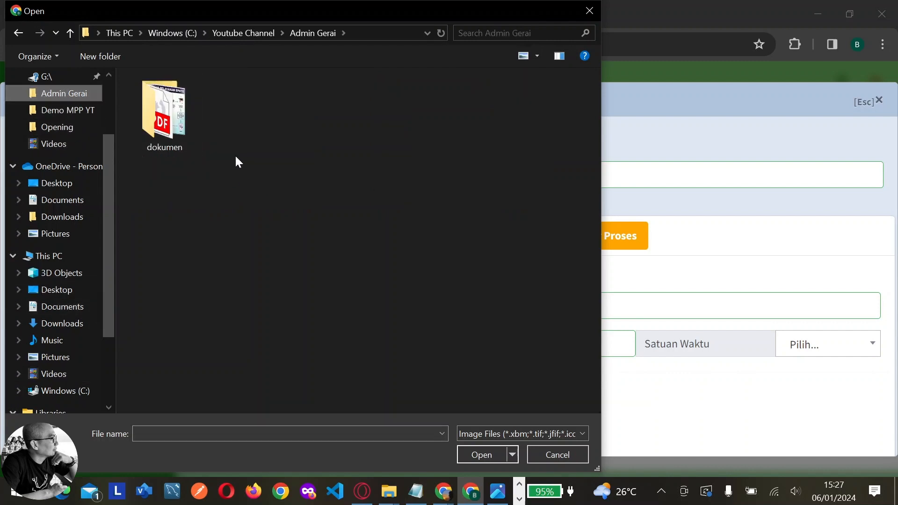
pyautogui.doubleClick(170, 131)
pyautogui.click(189, 152)
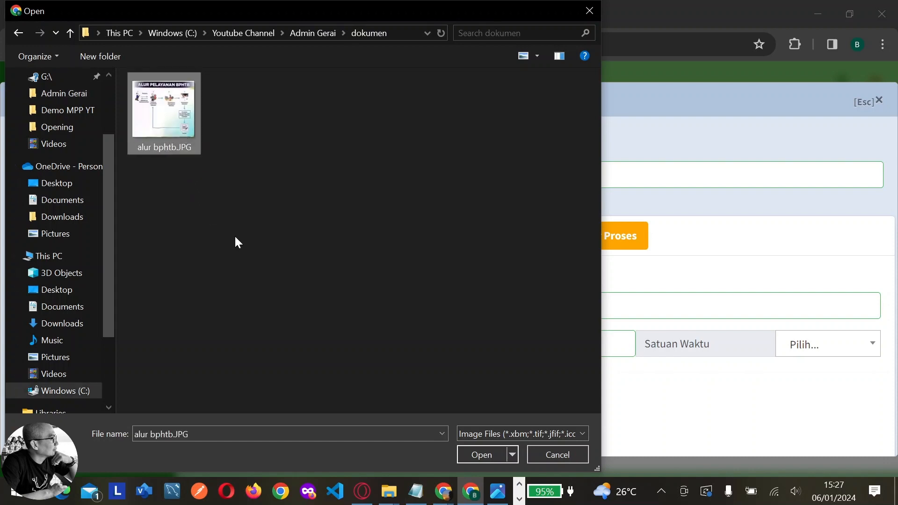
pyautogui.click(476, 453)
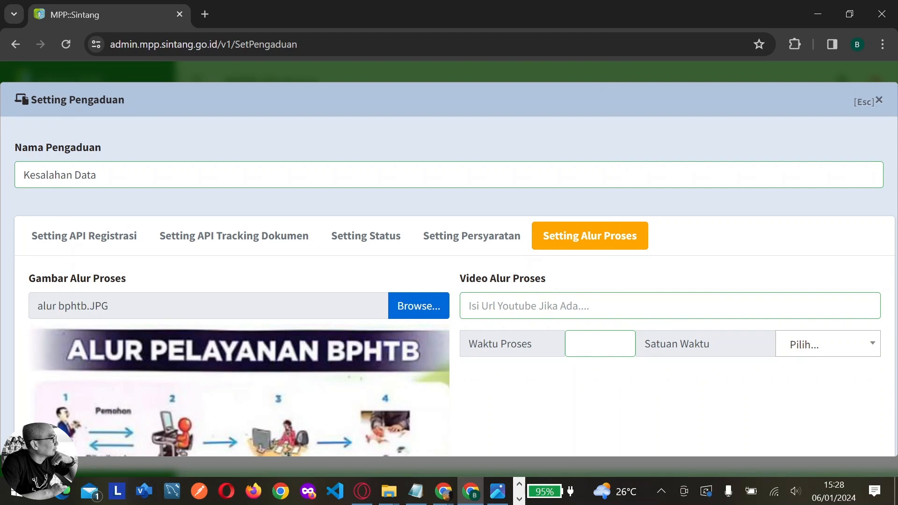
pyautogui.hotkey('alt', 'Tab')
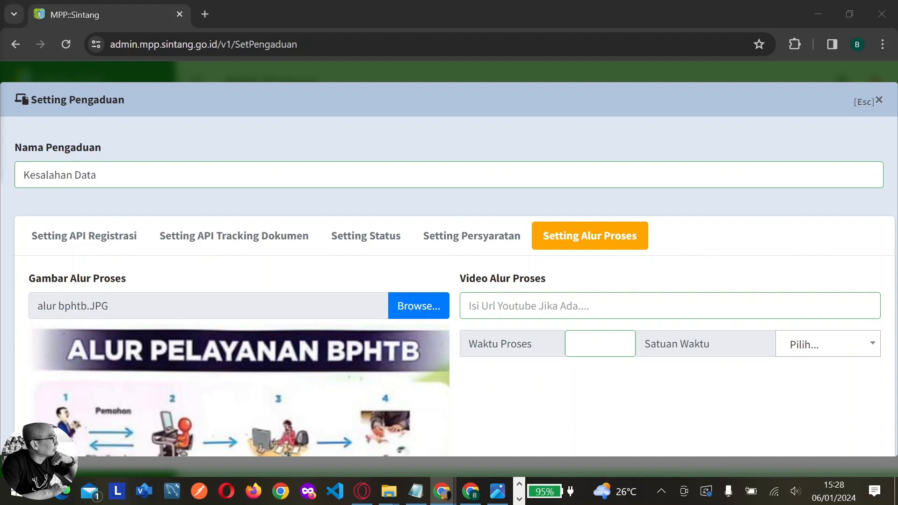
# Paste the YouTube video link, set Waktu Proses to 7 Hari, and save Kesalahan Data
pyautogui.click(739, 307)
pyautogui.write('https://www.youtube.com/watch?v=9EFGiPLpLCE')
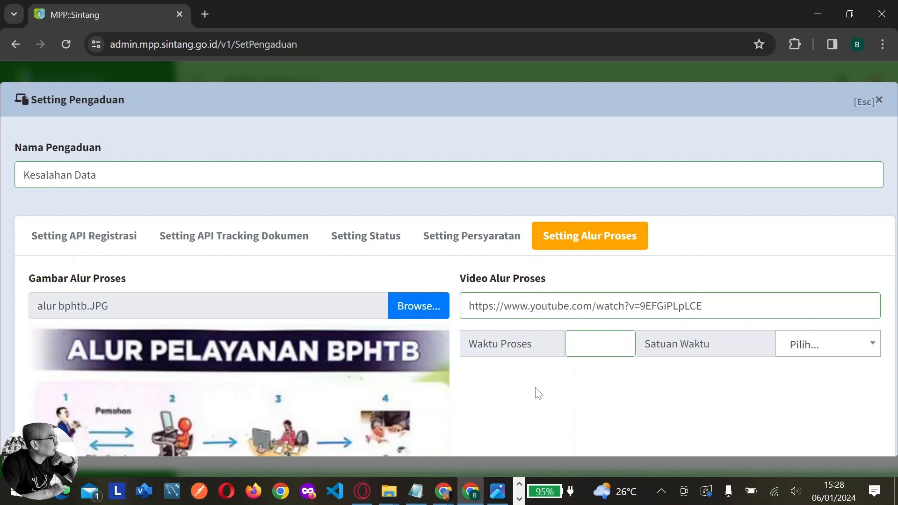
pyautogui.scroll(-1, 535, 391)
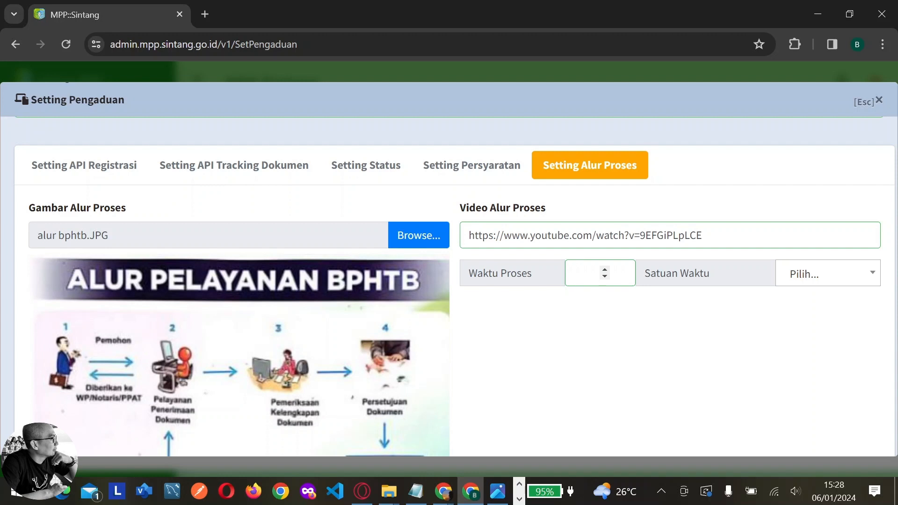
pyautogui.write('7')
pyautogui.click(794, 274)
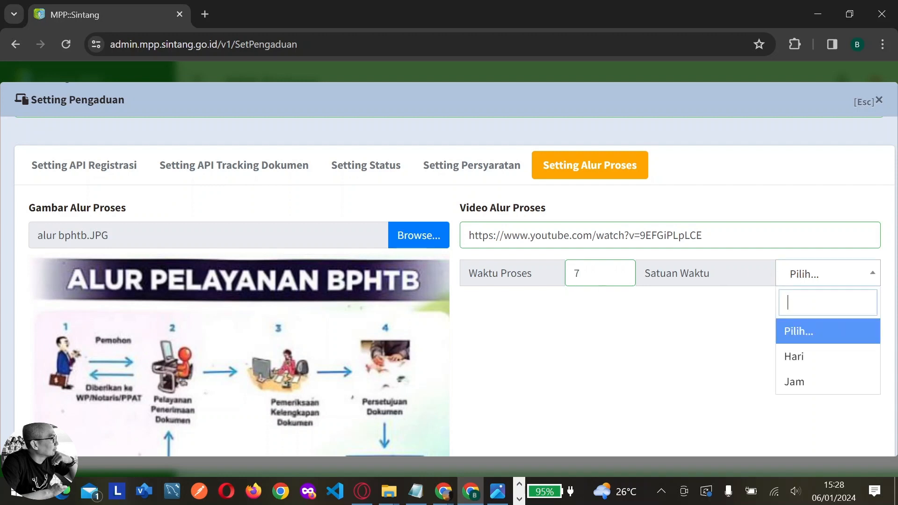
pyautogui.click(798, 358)
pyautogui.scroll(-5, 615, 349)
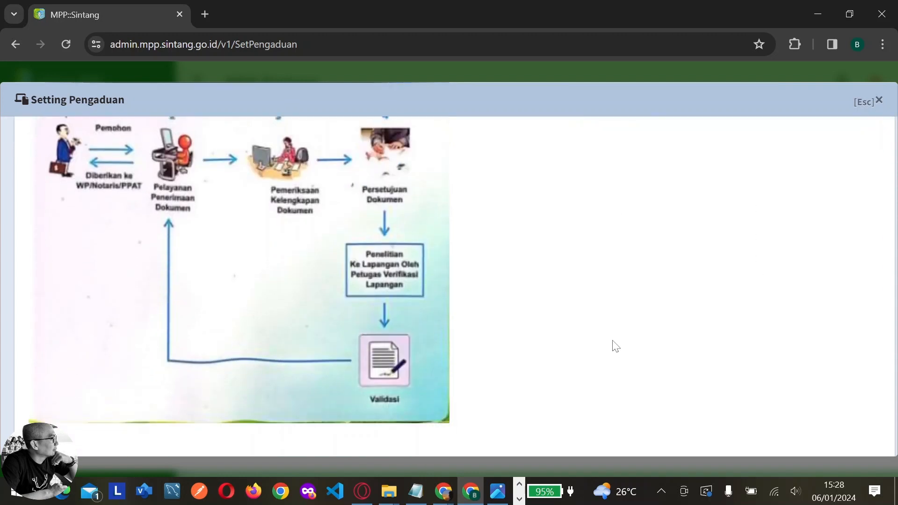
pyautogui.scroll(-2, 616, 347)
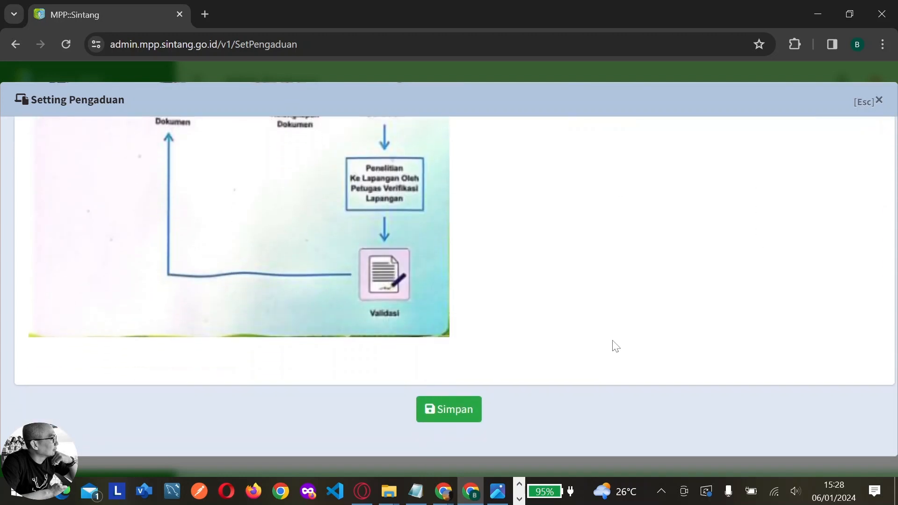
pyautogui.click(469, 419)
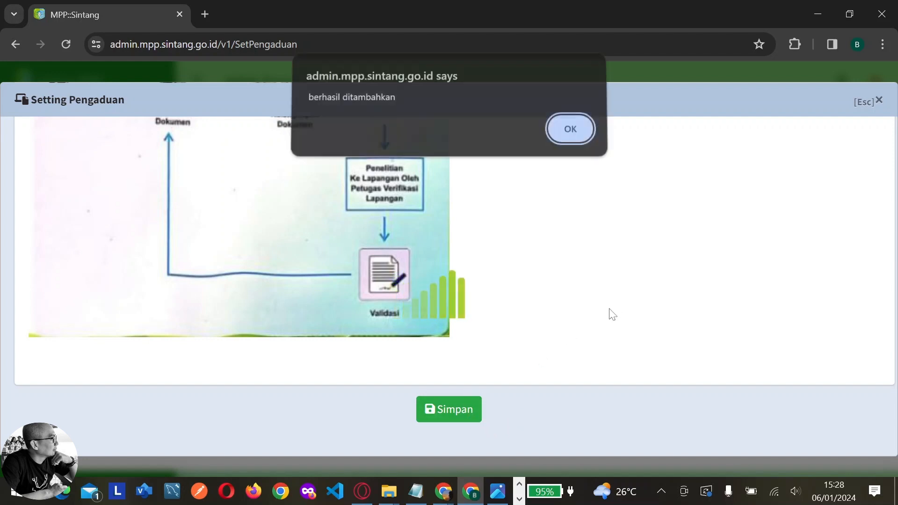
pyautogui.click(570, 135)
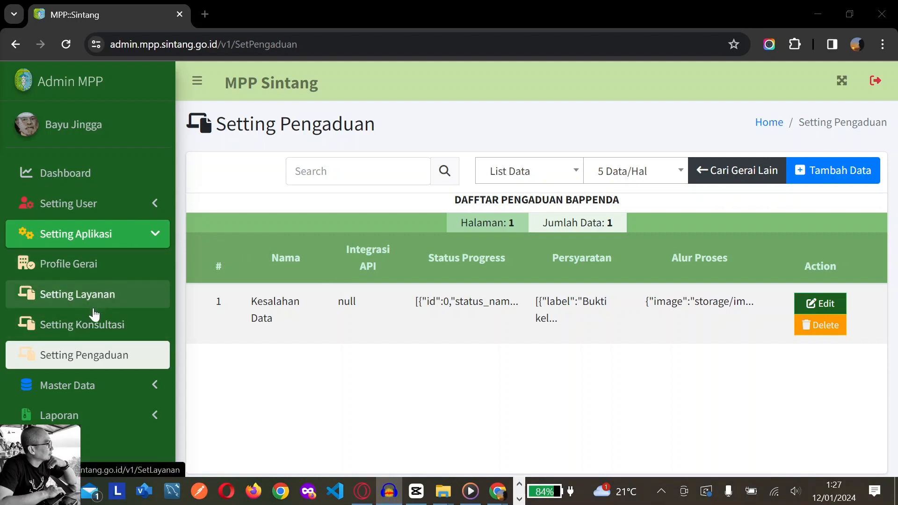
# In Setting Konsultasi, add and save a consultation named 'Bertanya tentang BPHTB'
pyautogui.click(103, 332)
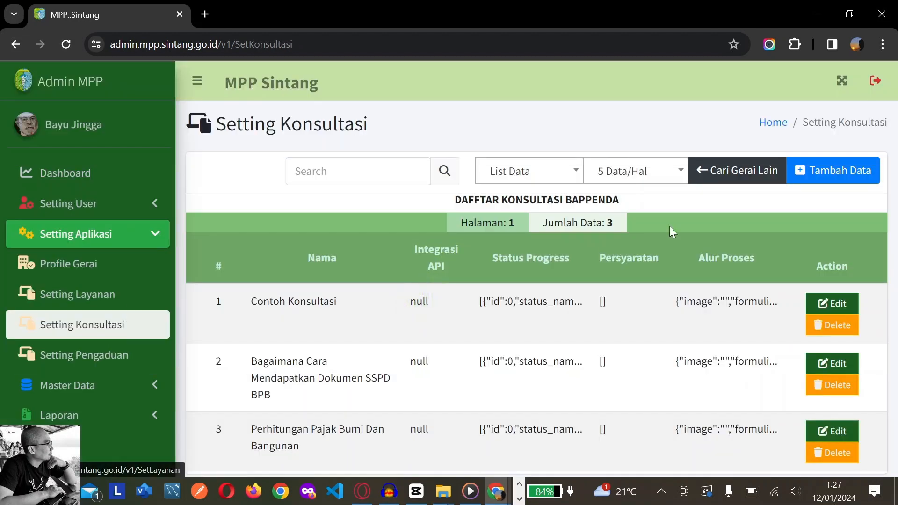
pyautogui.click(835, 170)
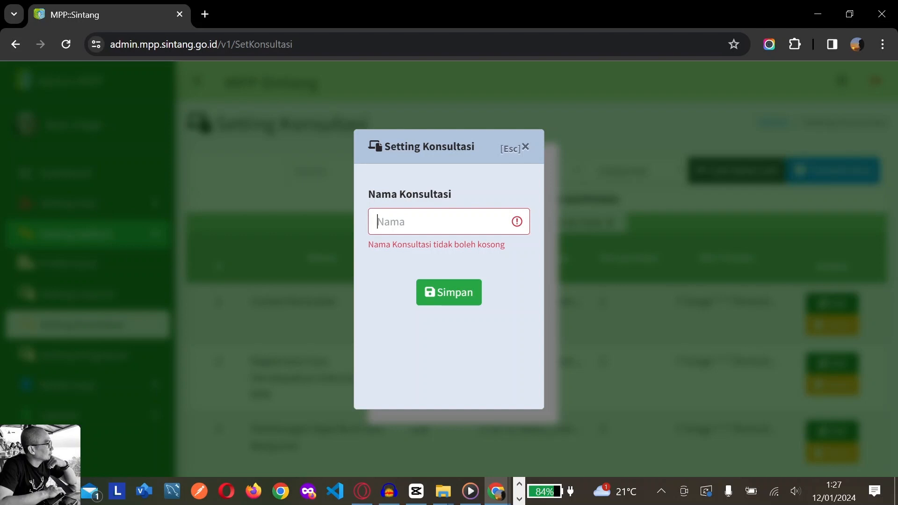
pyautogui.write('be')
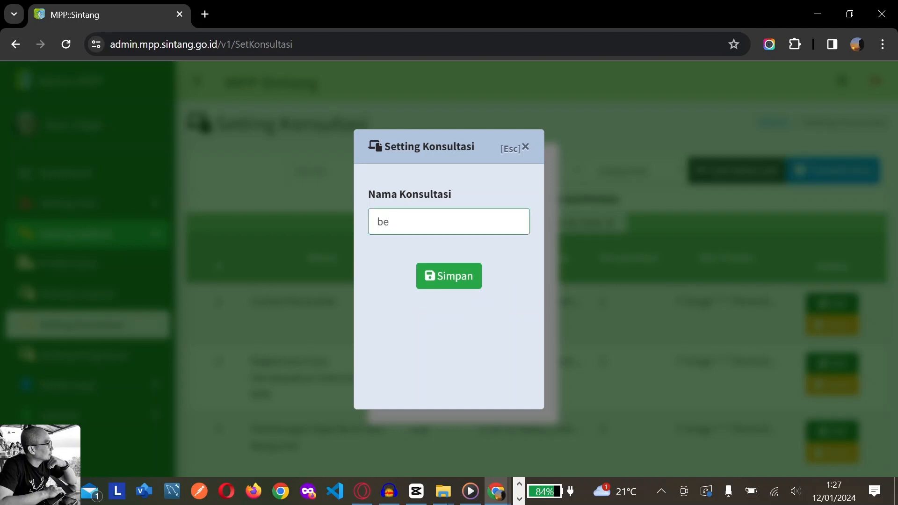
pyautogui.press('BackSpace')
pyautogui.press('BackSpace')
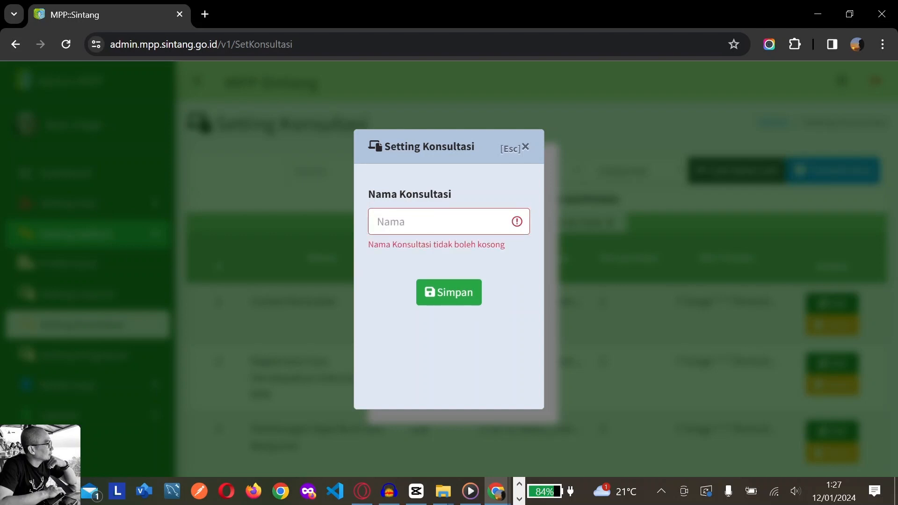
pyautogui.write('Bertanya')
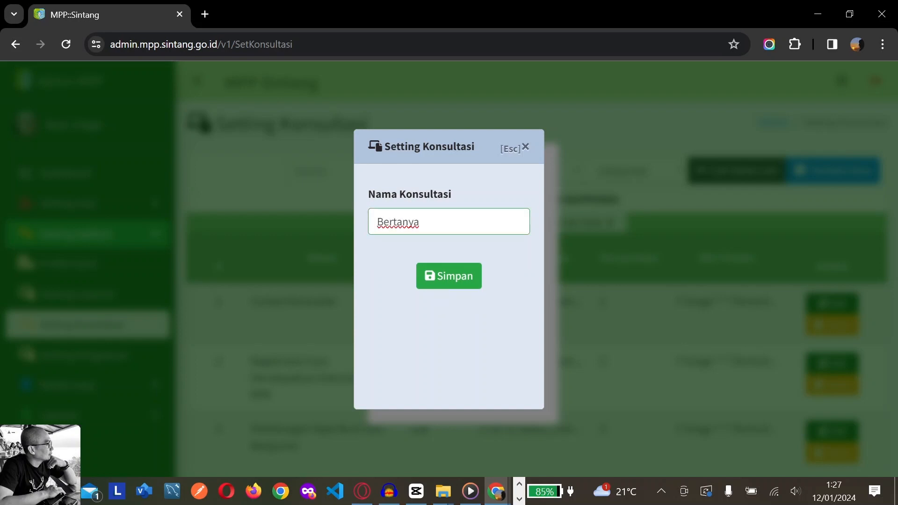
pyautogui.write(' tentang BPH')
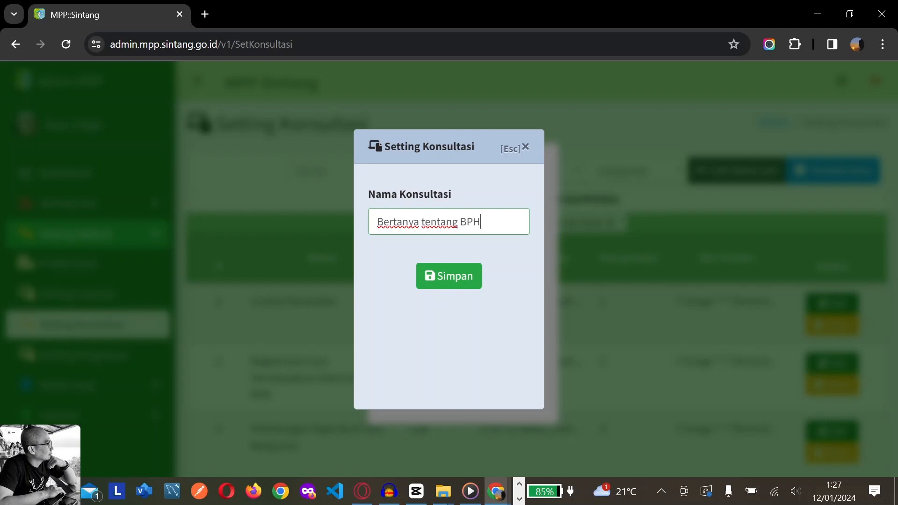
pyautogui.write('TB')
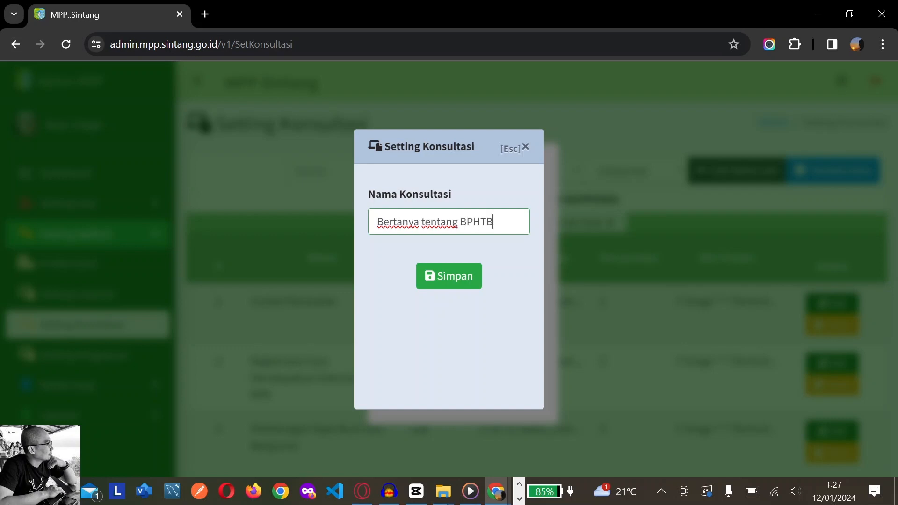
pyautogui.click(452, 276)
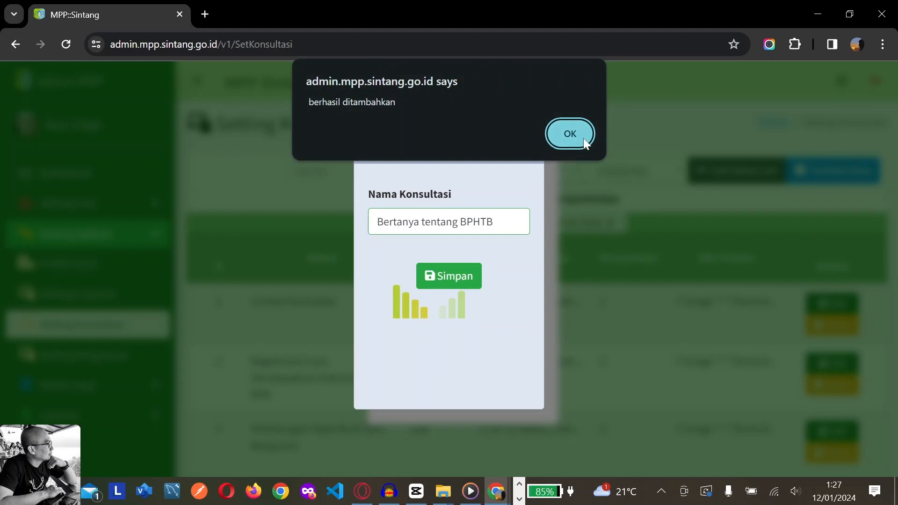
pyautogui.click(572, 135)
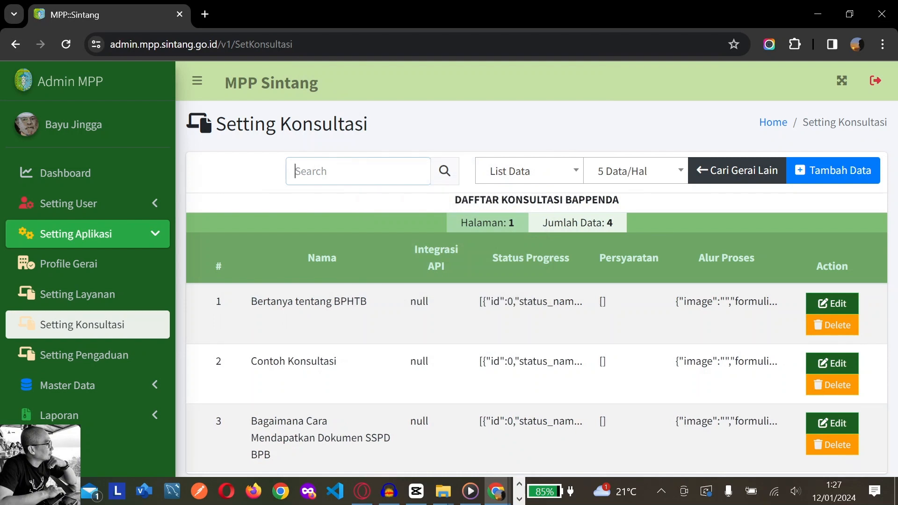
pyautogui.hotkey('alt', 'Tab')
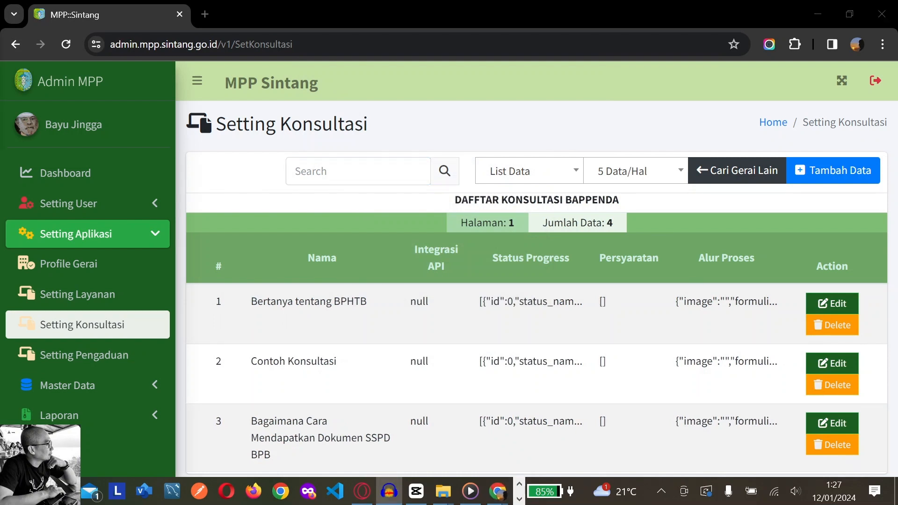
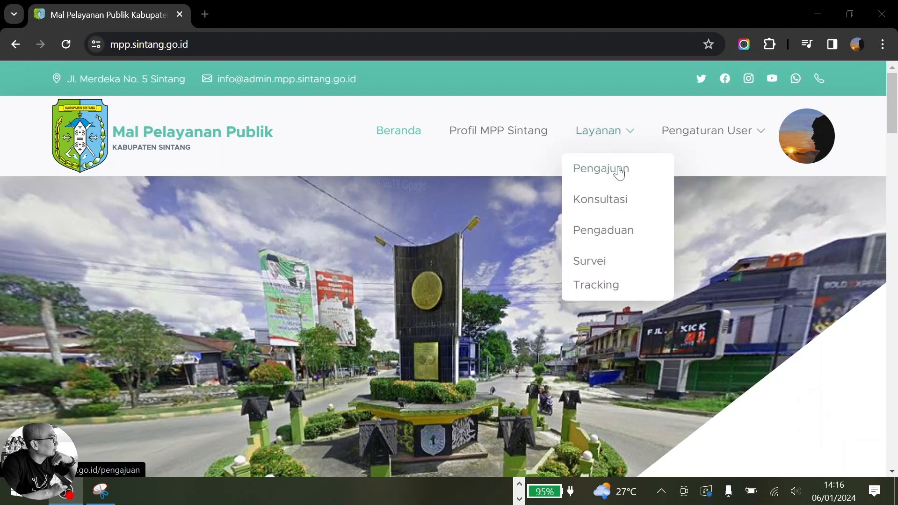
# Start a new registration for BAPPENDA's BPHTB Transaksi Jual Beli service
pyautogui.click(615, 178)
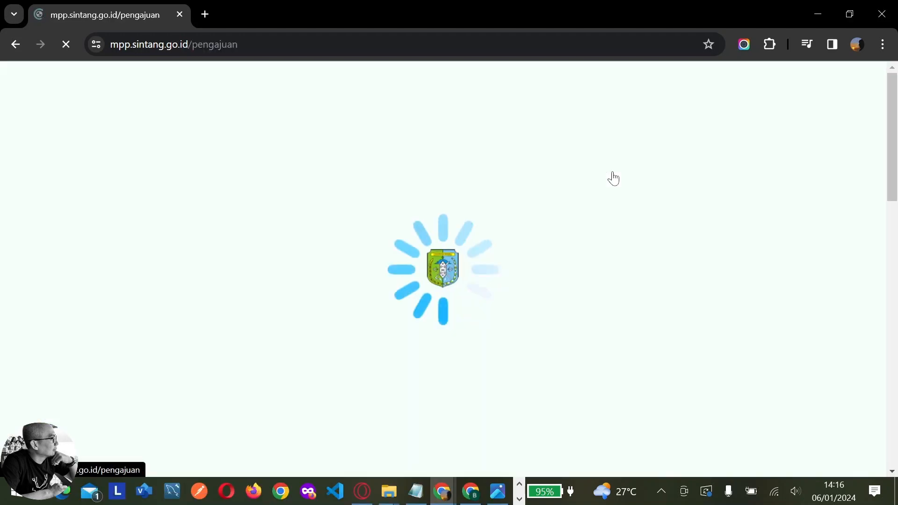
pyautogui.scroll(-5, 261, 280)
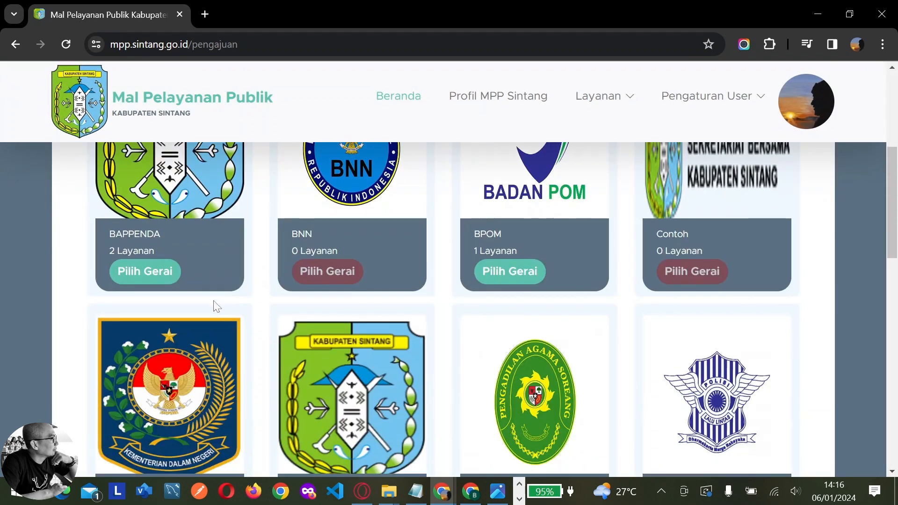
pyautogui.click(166, 277)
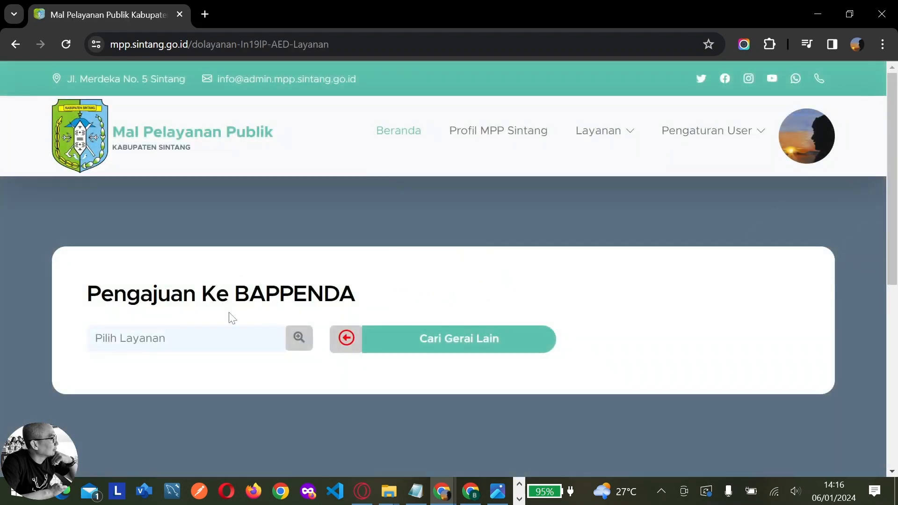
pyautogui.click(231, 337)
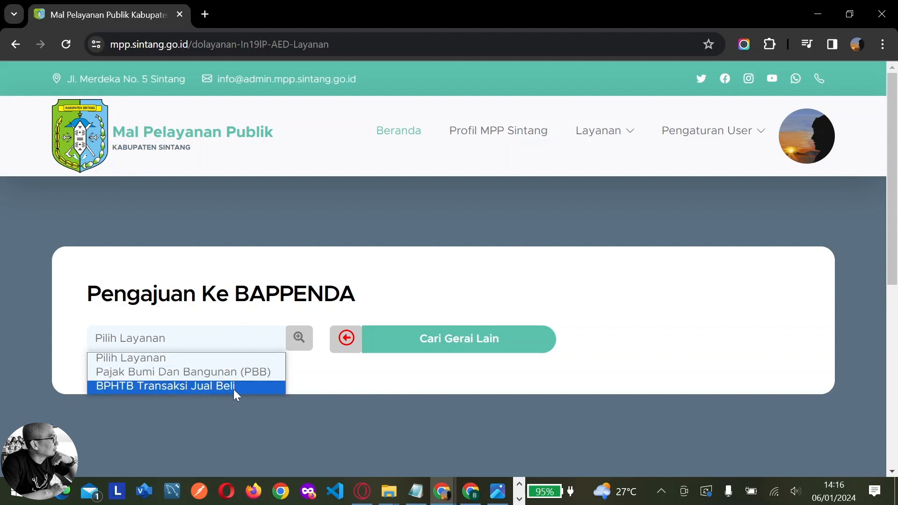
pyautogui.click(235, 391)
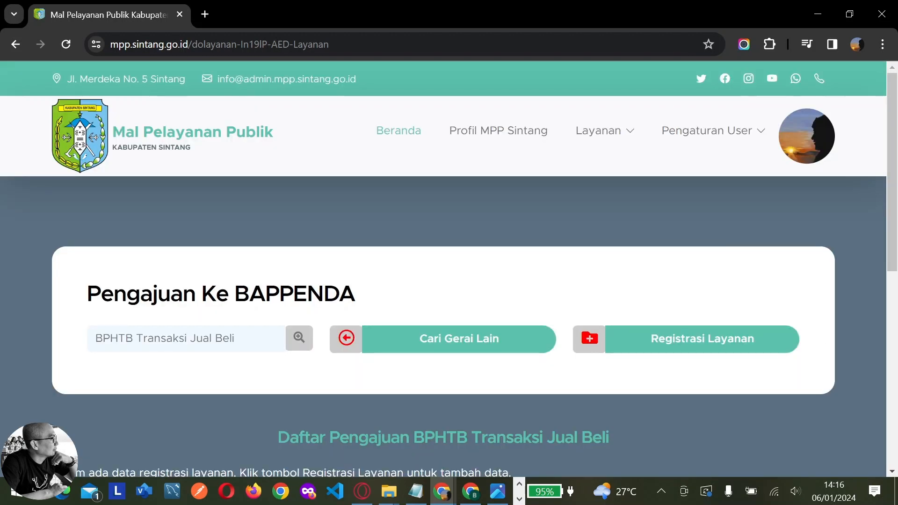
pyautogui.click(712, 346)
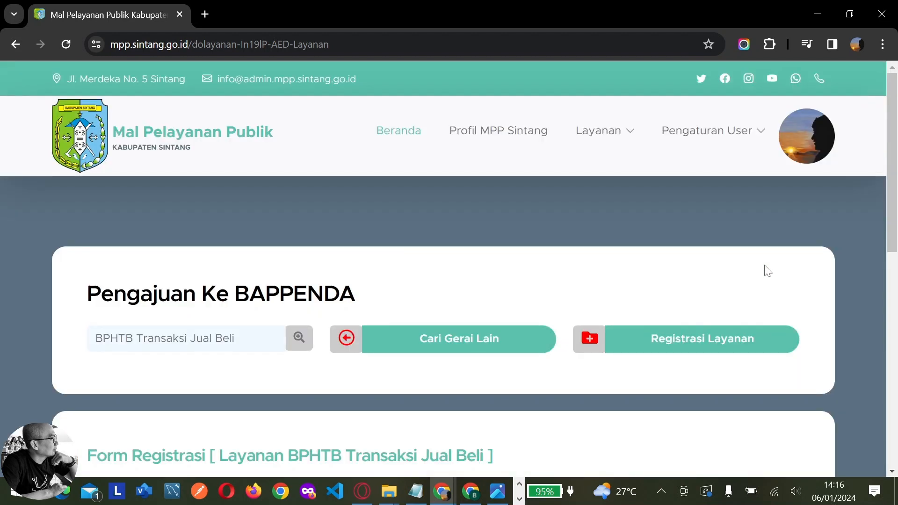
# Set Jenis Pengajuan to Personal, then toggle the account-data option on and off
pyautogui.scroll(-3, 764, 265)
pyautogui.click(731, 367)
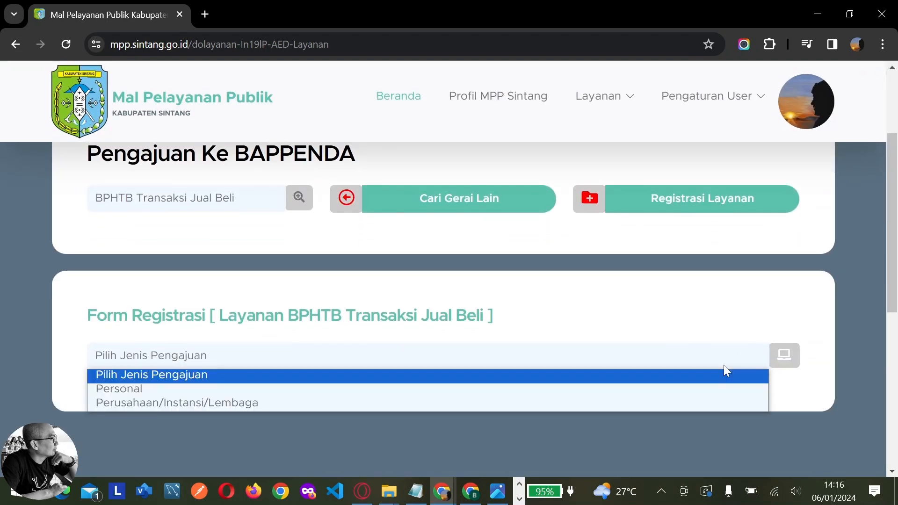
pyautogui.click(215, 389)
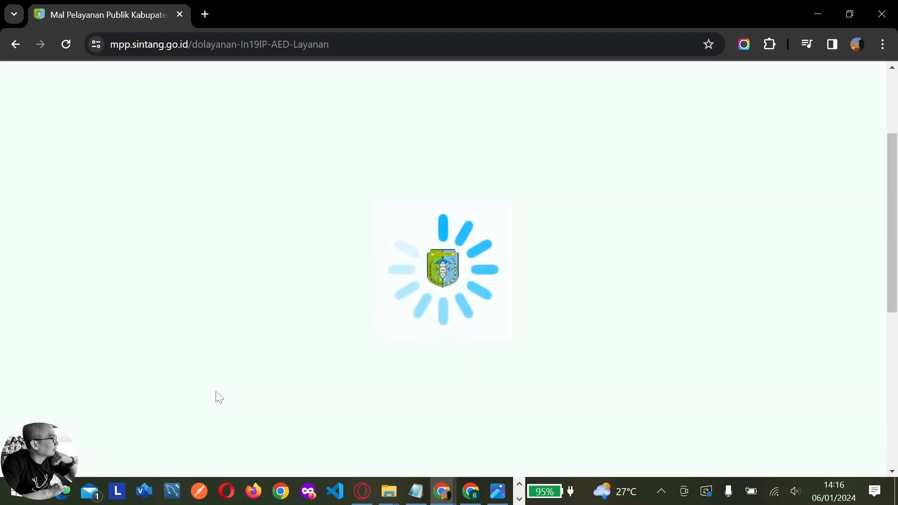
pyautogui.scroll(-4, 223, 391)
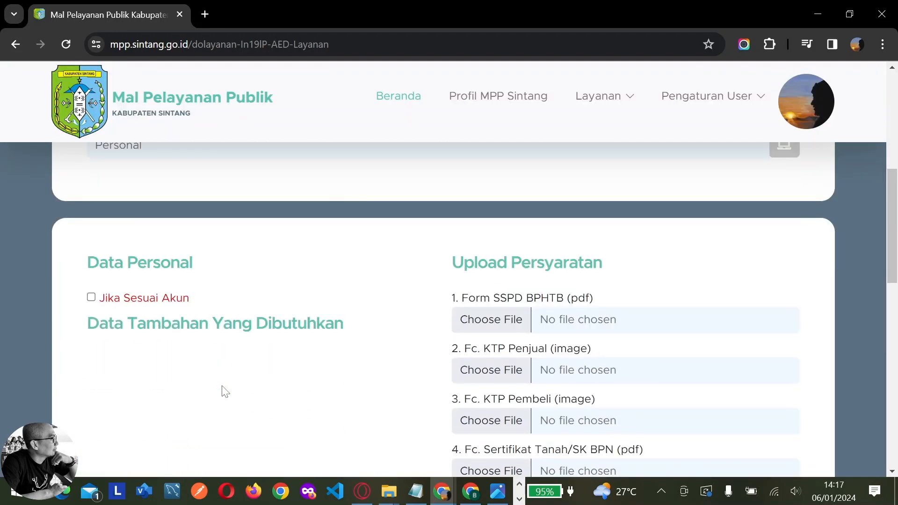
pyautogui.click(91, 299)
pyautogui.click(92, 298)
# In the admin site, reload the service list and edit BPHTB Transaksi Jual Beli
pyautogui.click(478, 496)
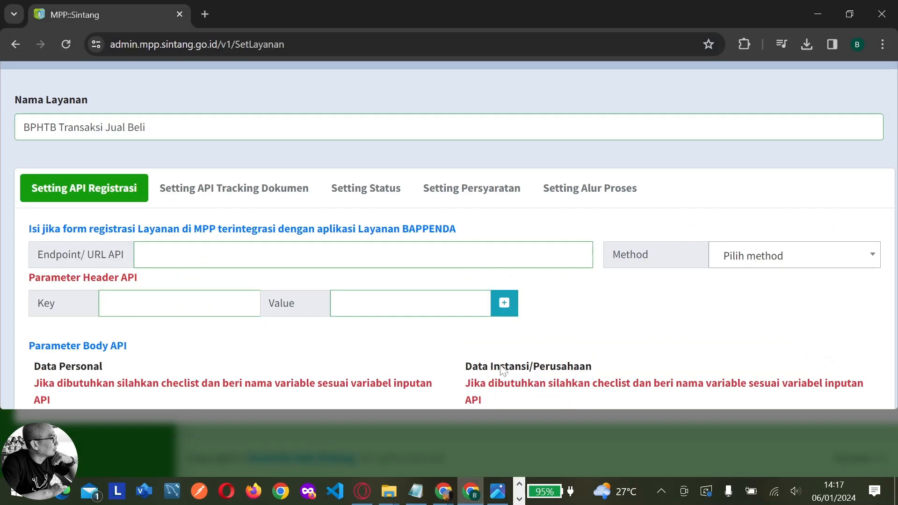
pyautogui.scroll(1, 837, 110)
pyautogui.click(861, 102)
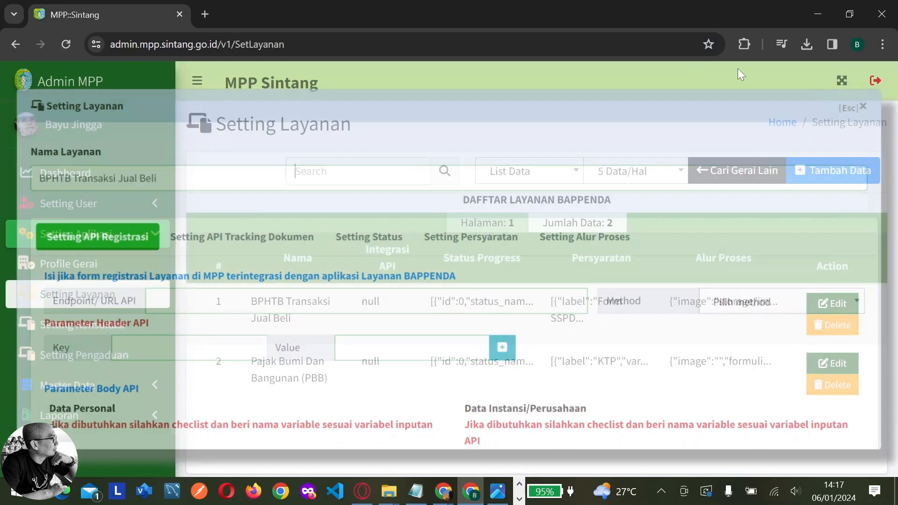
pyautogui.click(66, 45)
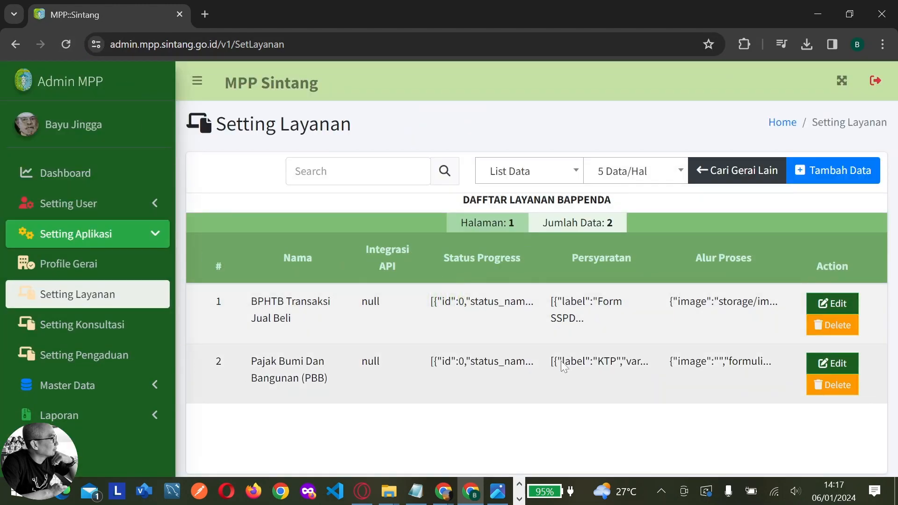
pyautogui.click(830, 308)
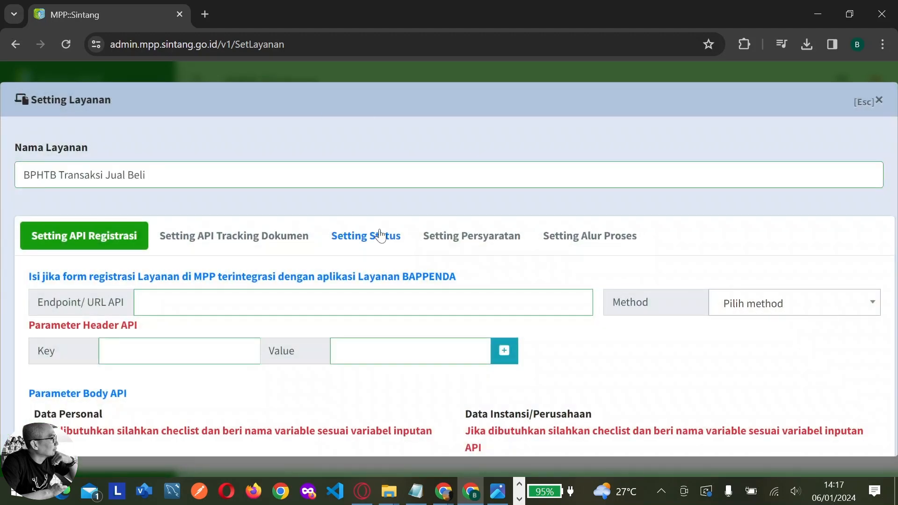
pyautogui.scroll(-5, 374, 240)
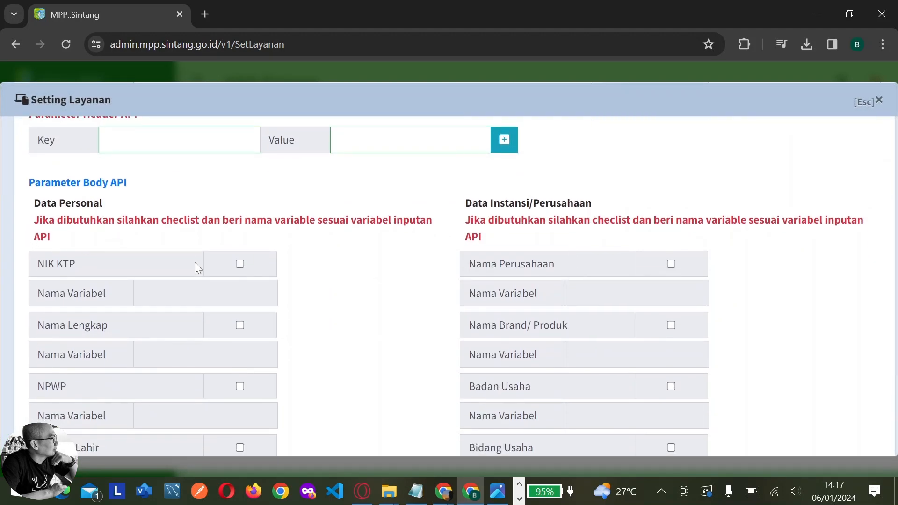
# Enable NIK KTP as 'nik_ktp' and Nama Lengkap as 'nama_lengka' API parameters
pyautogui.click(240, 265)
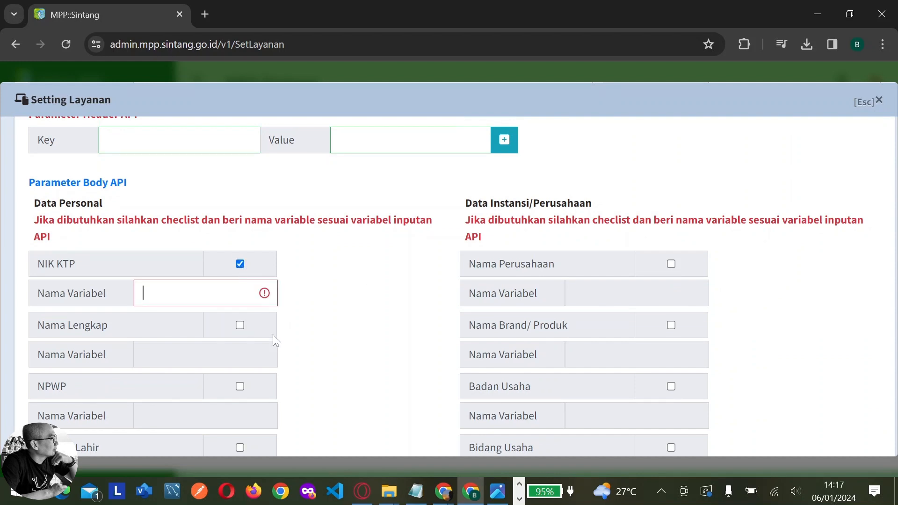
pyautogui.write('nik')
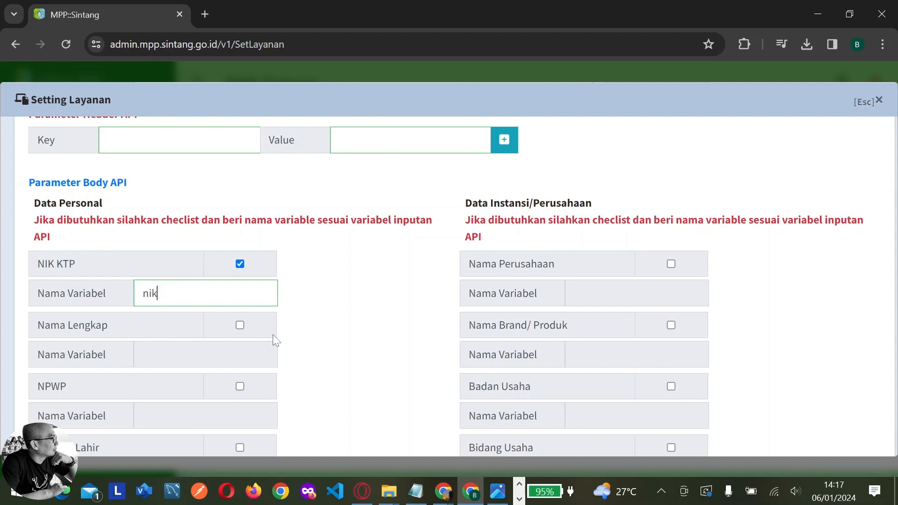
pyautogui.write('_ktp')
pyautogui.click(240, 325)
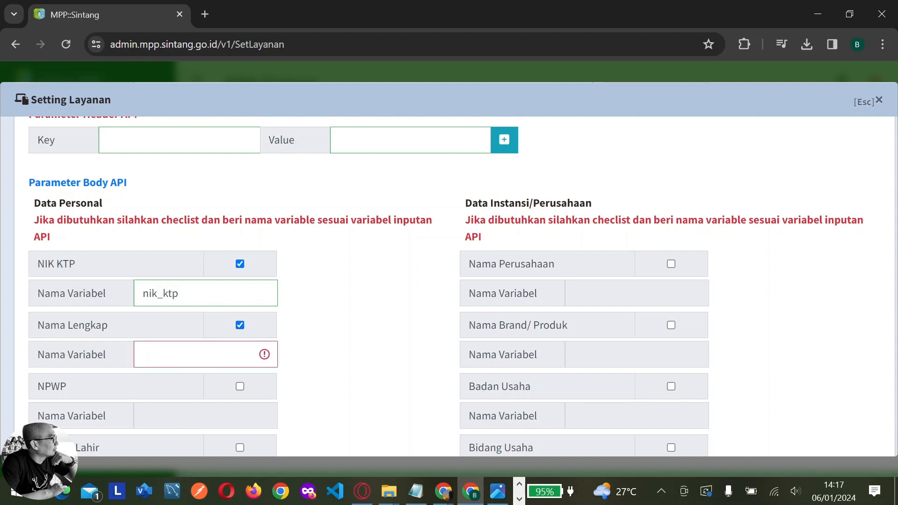
pyautogui.write('nama_lengkap')
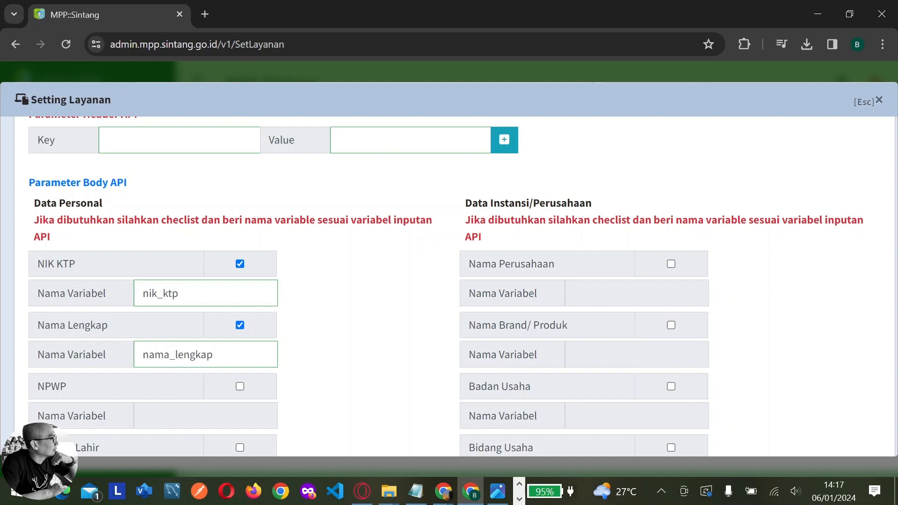
pyautogui.scroll(-5, 188, 361)
pyautogui.scroll(-5, 187, 357)
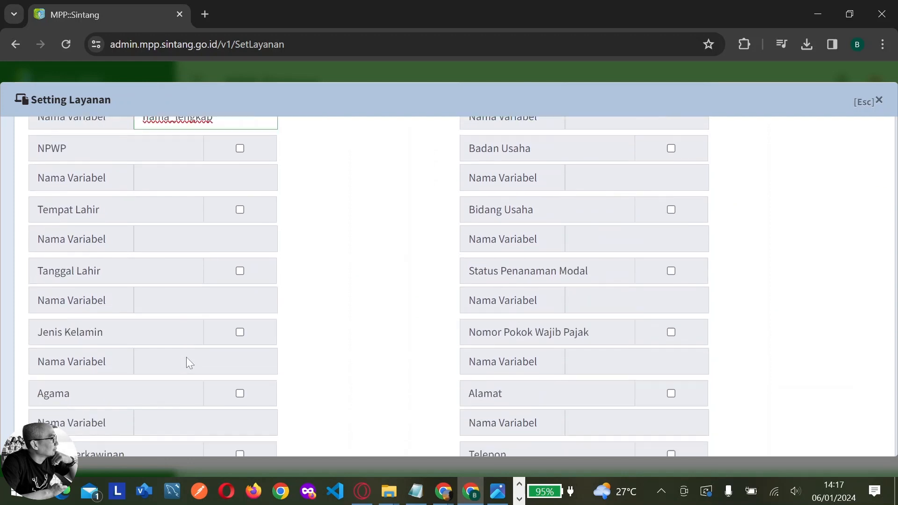
pyautogui.scroll(-4, 186, 358)
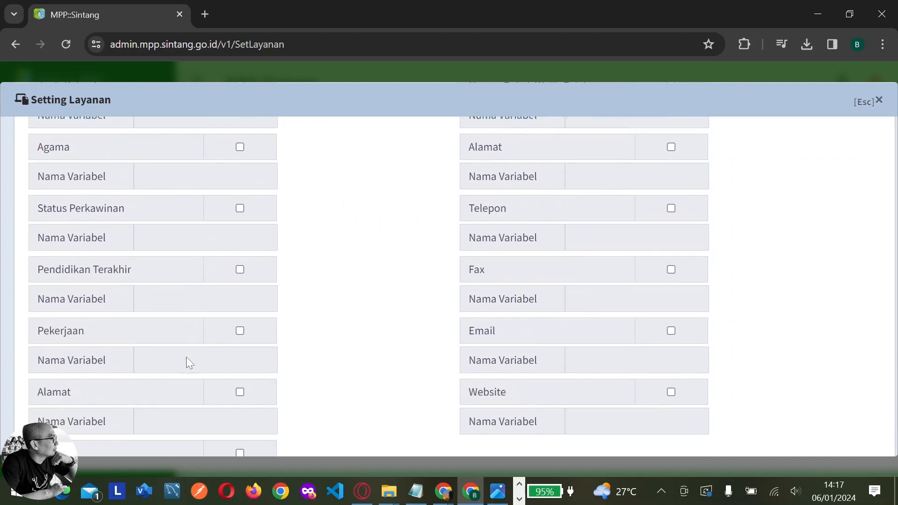
# Enable Alamat as 'alama', Email as 'email' and Nomor WA as 'notelp' parameters
pyautogui.click(239, 315)
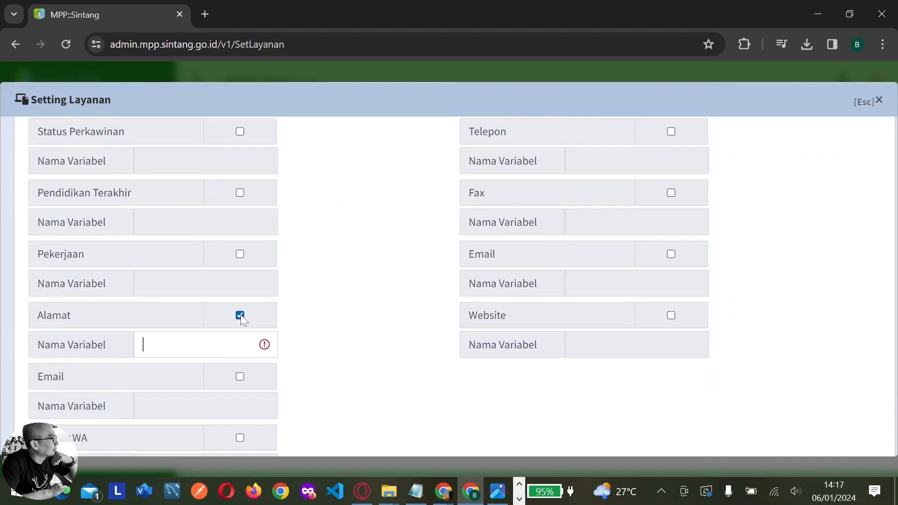
pyautogui.write('alamat')
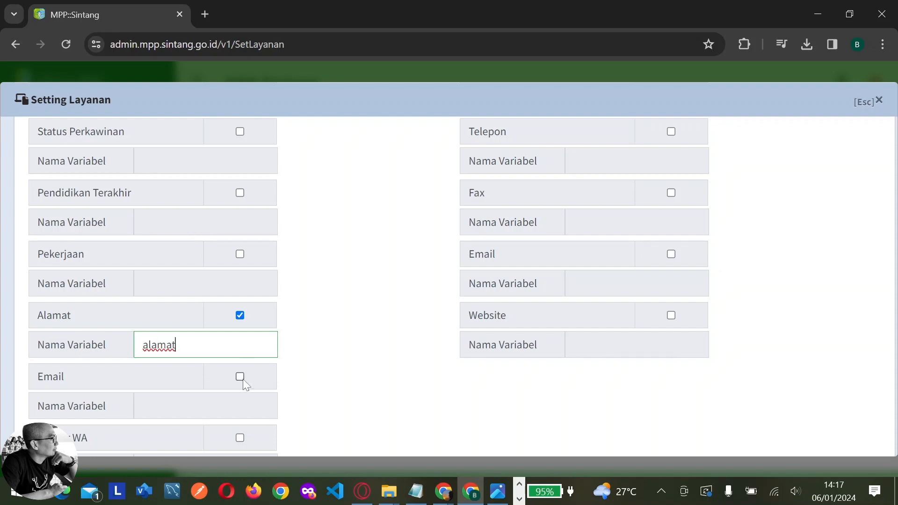
pyautogui.click(240, 377)
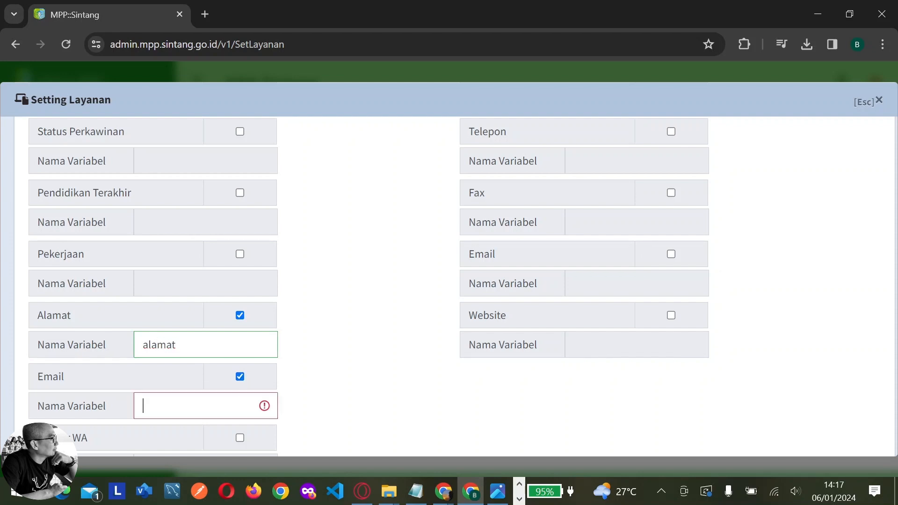
pyautogui.write('email')
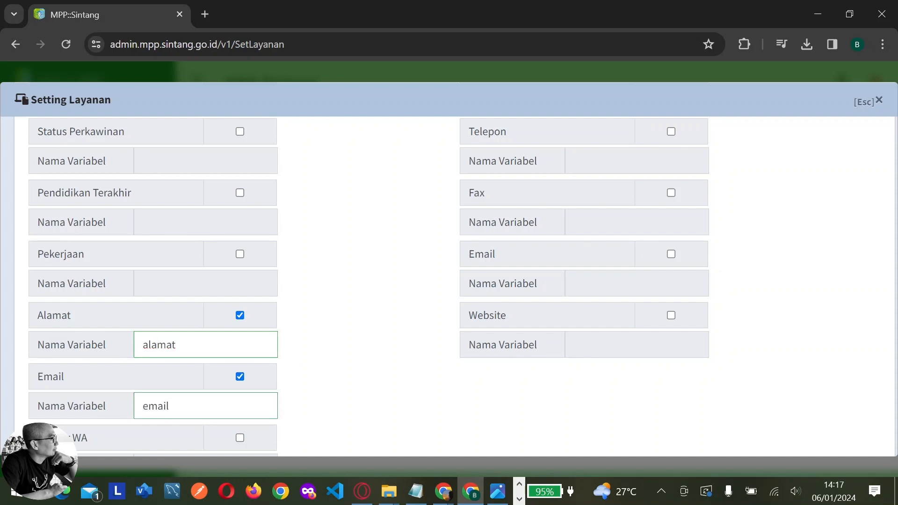
pyautogui.scroll(-1, 247, 404)
pyautogui.click(239, 367)
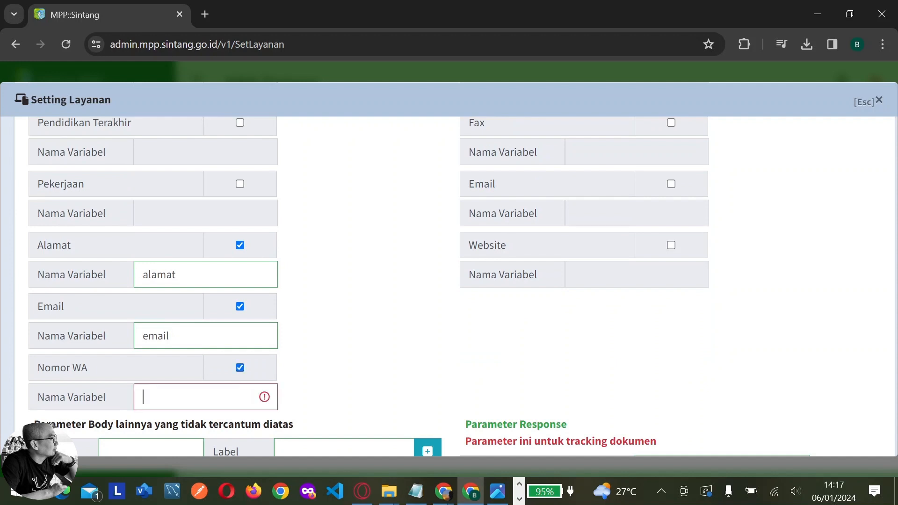
pyautogui.write('notelp')
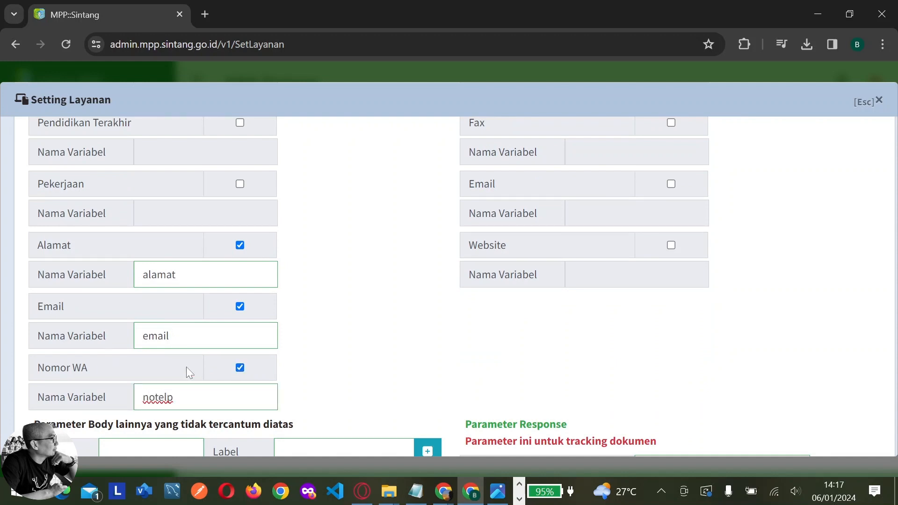
pyautogui.scroll(13, 413, 373)
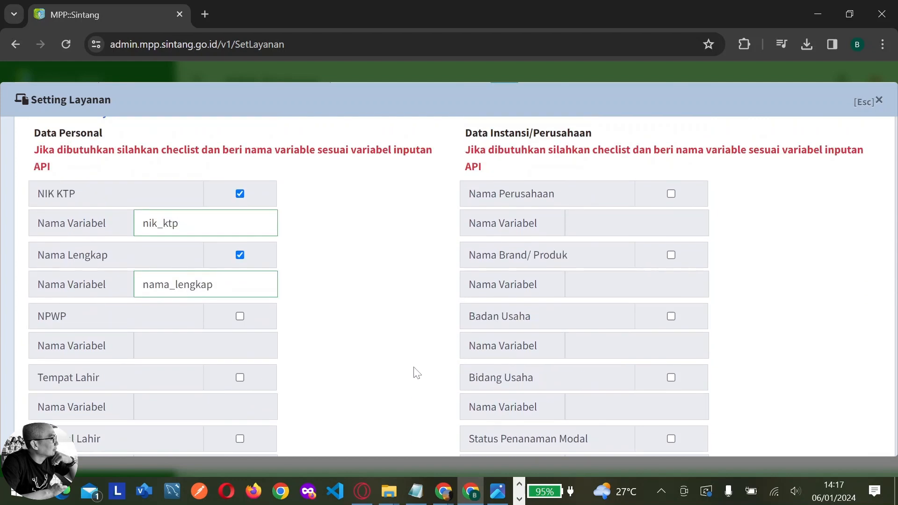
# Enable company fields as nama_perusahaan, alamat_perusahaan and telp_perusahaan variables
pyautogui.click(671, 264)
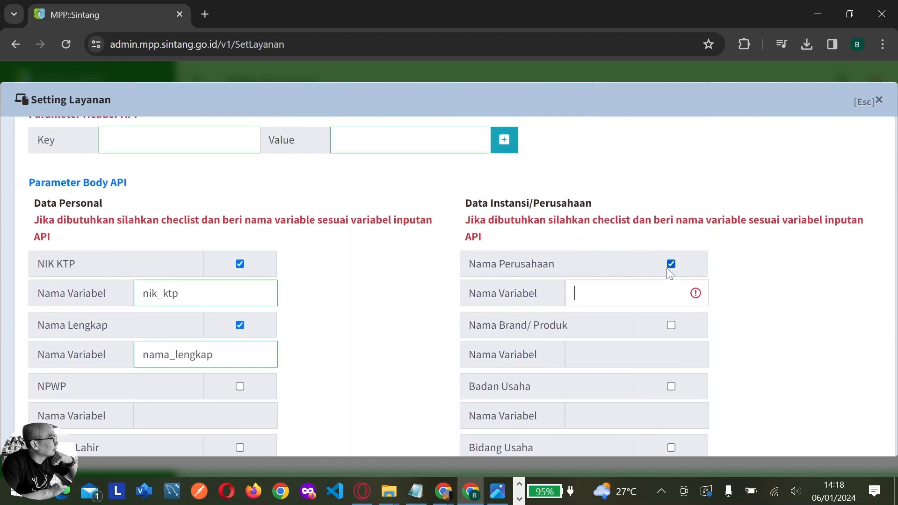
pyautogui.write('nama')
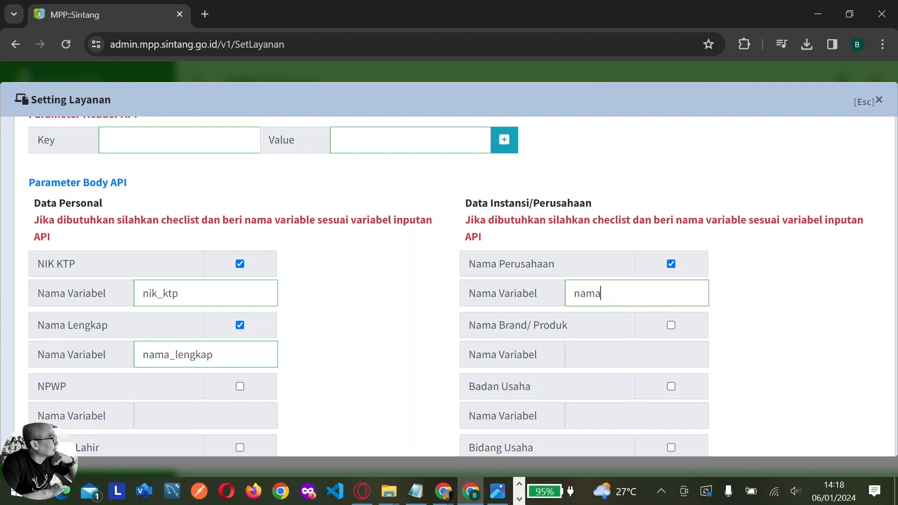
pyautogui.write('_perusahaan')
pyautogui.scroll(-6, 638, 319)
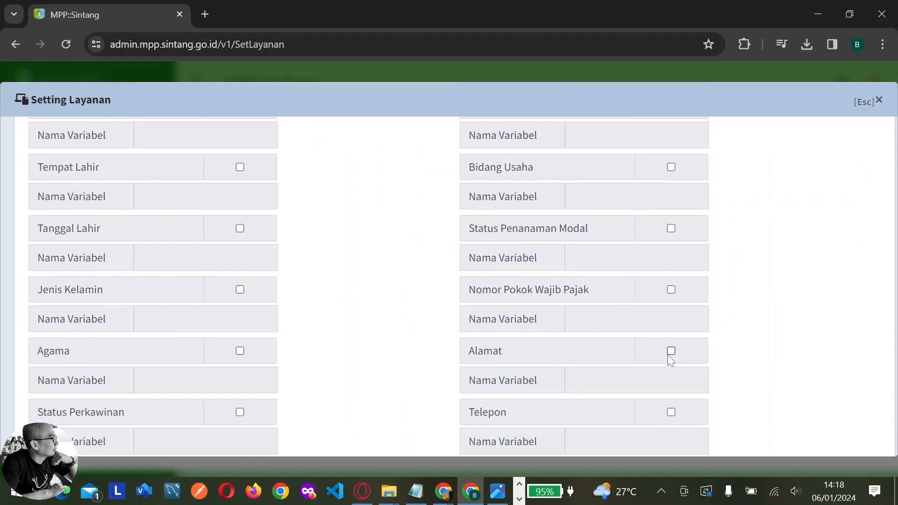
pyautogui.click(671, 351)
pyautogui.write('ala')
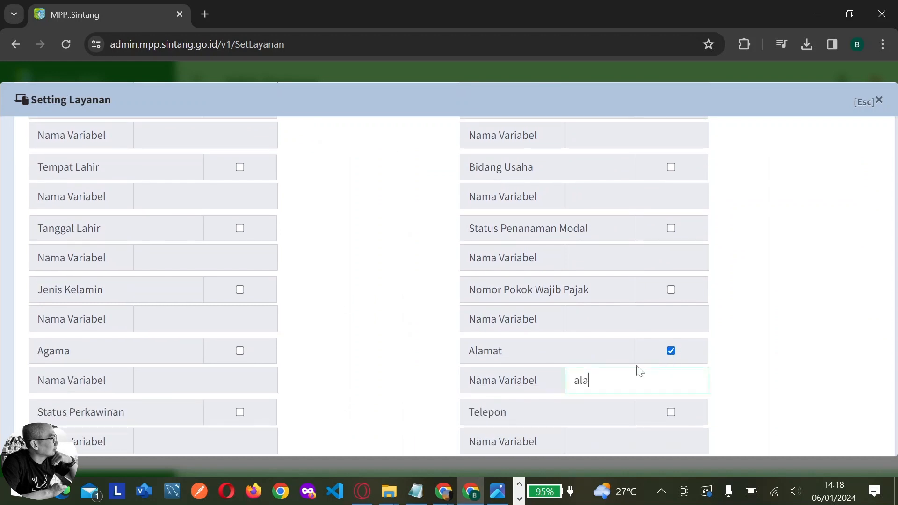
pyautogui.write('mat_perusahaan')
pyautogui.scroll(-5, 638, 367)
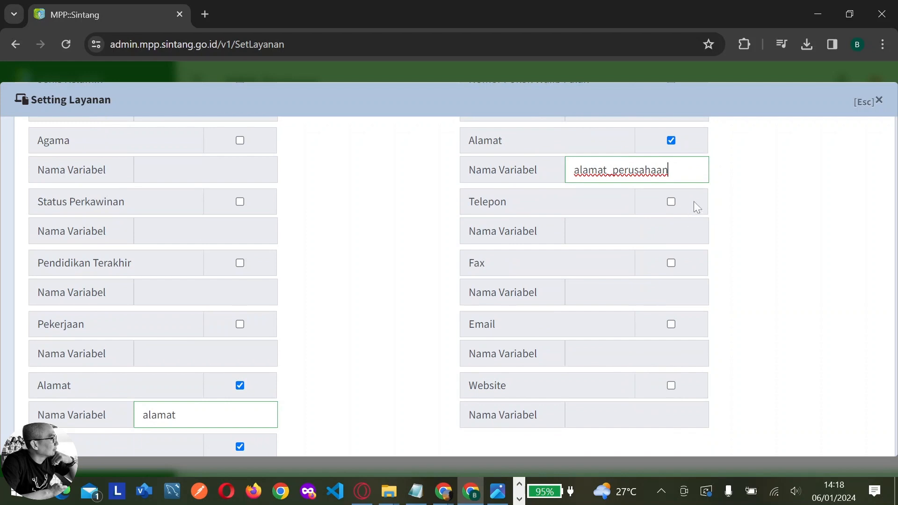
pyautogui.click(672, 202)
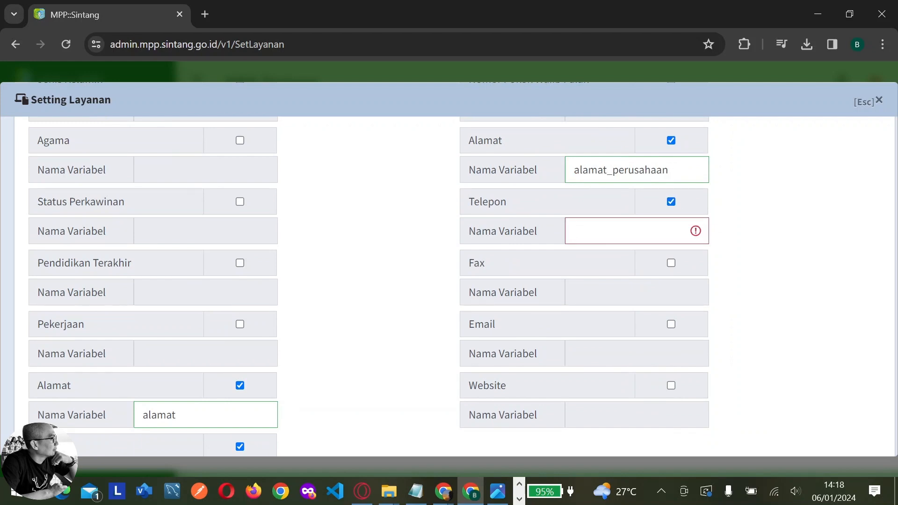
pyautogui.write('telp_')
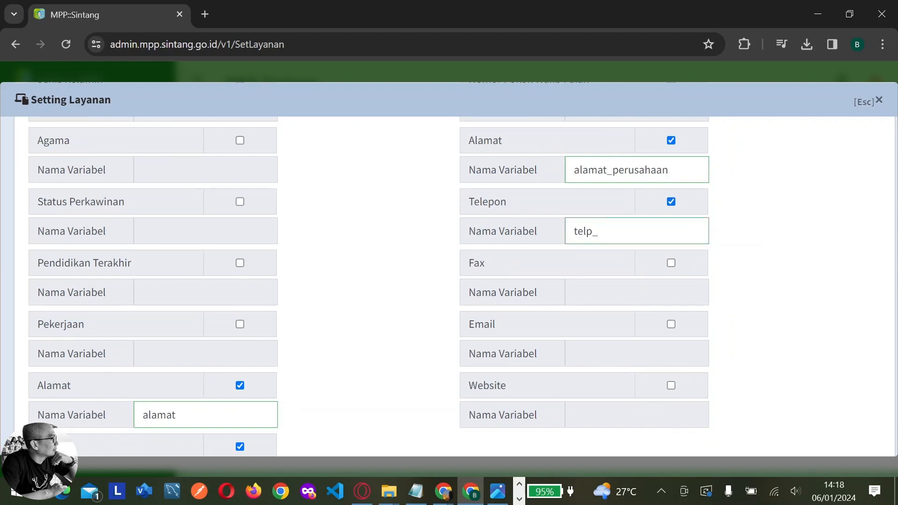
pyautogui.write('perusahaan')
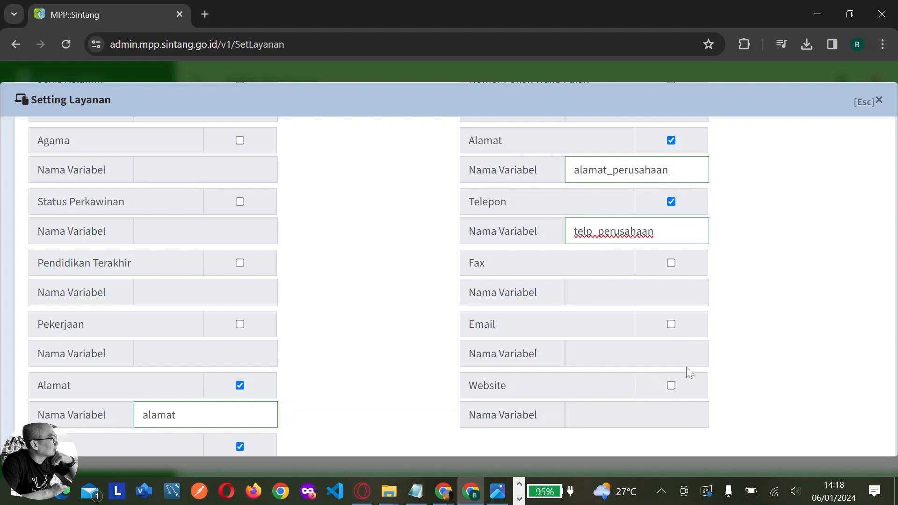
# Save the BPHTB service settings and dismiss the confirmation alert
pyautogui.scroll(-5, 735, 372)
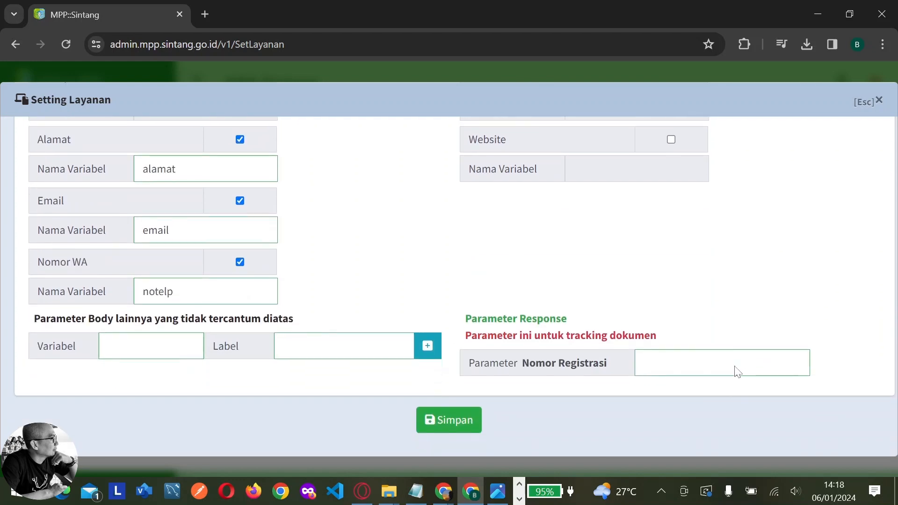
pyautogui.click(478, 414)
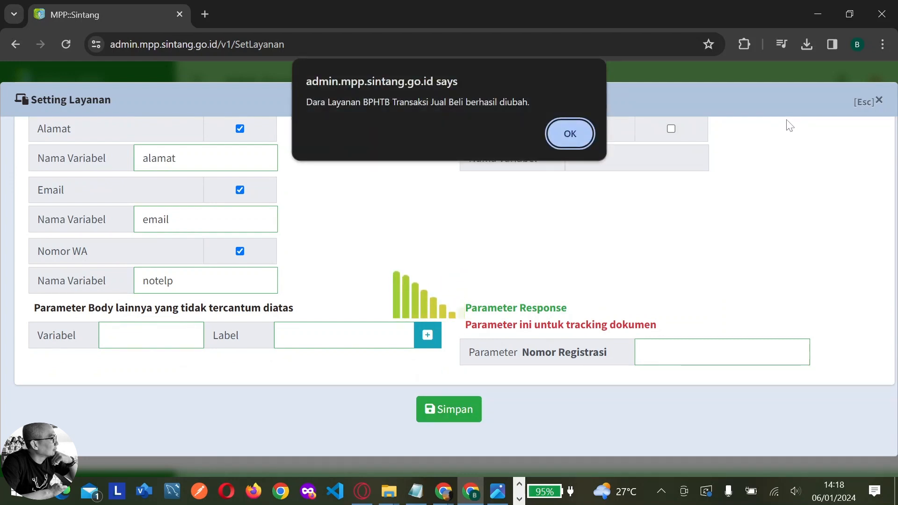
pyautogui.click(570, 133)
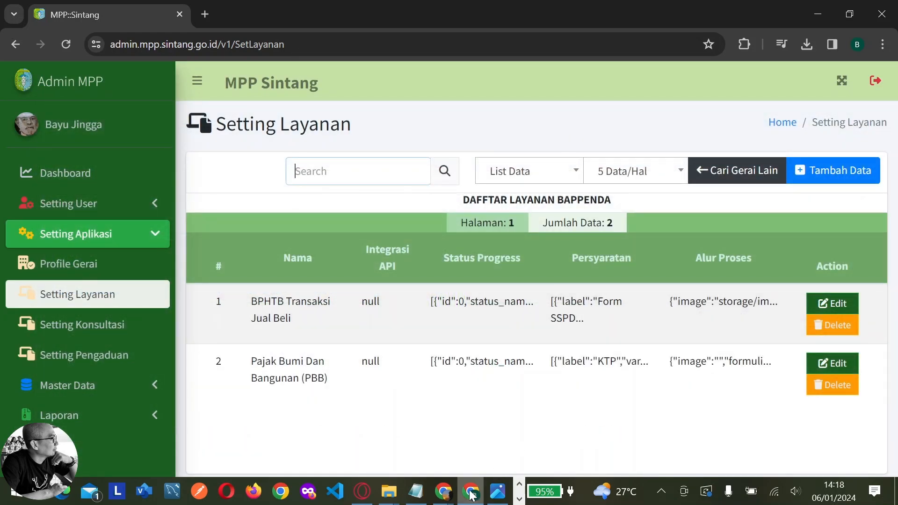
pyautogui.moveTo(466, 495)
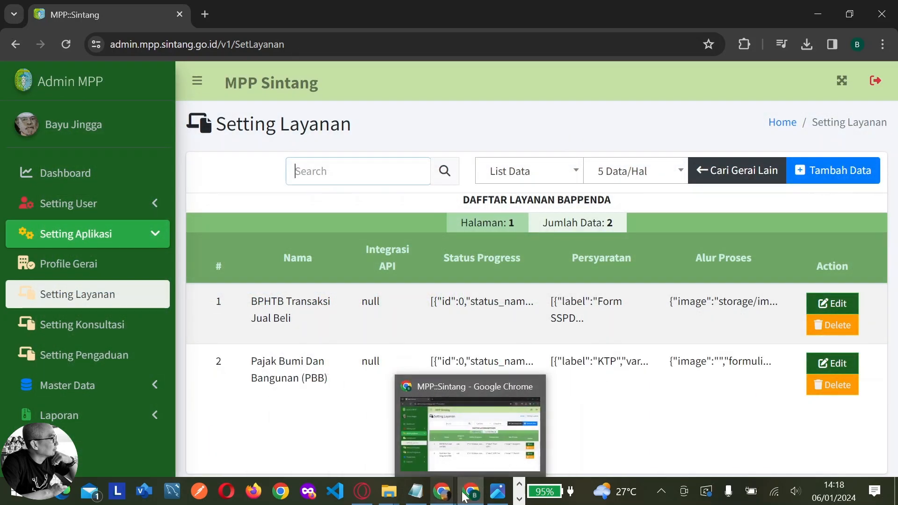
# Reload the public site and start a BPHTB Transaksi Jual Beli registration
pyautogui.click(546, 441)
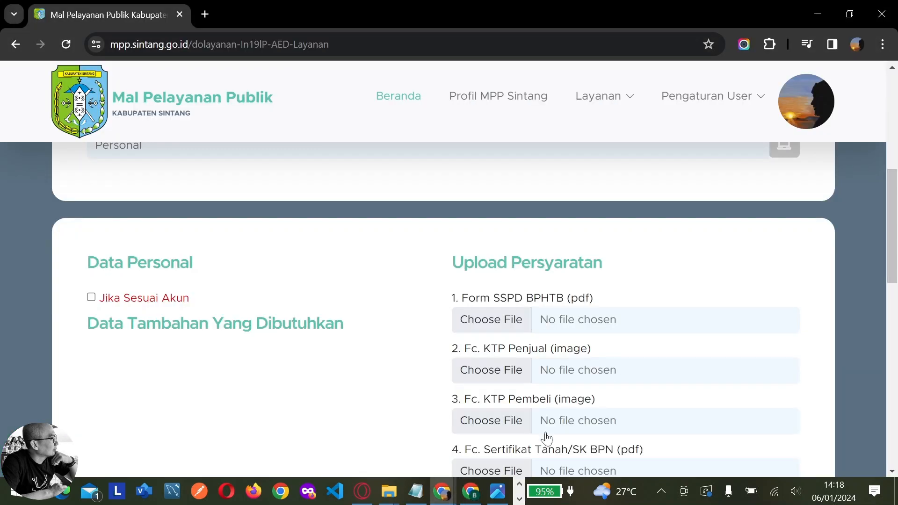
pyautogui.click(66, 44)
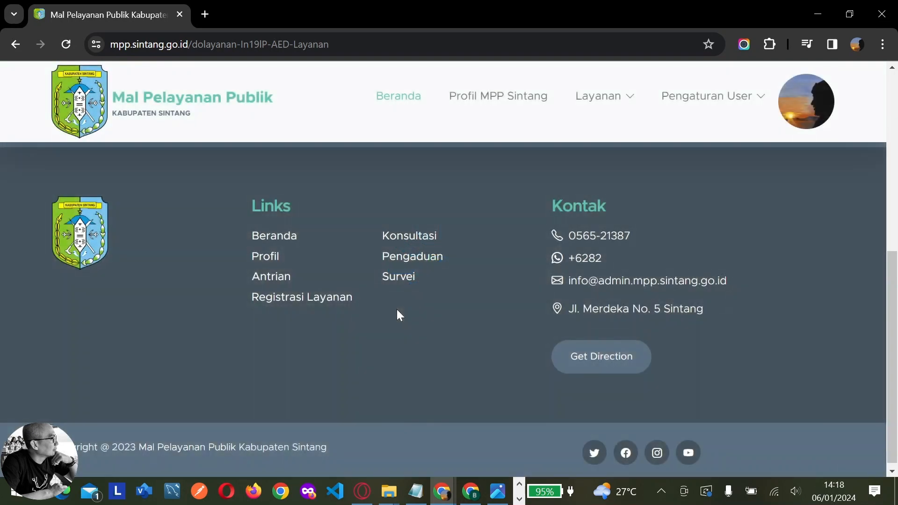
pyautogui.scroll(5, 399, 319)
pyautogui.scroll(3, 572, 178)
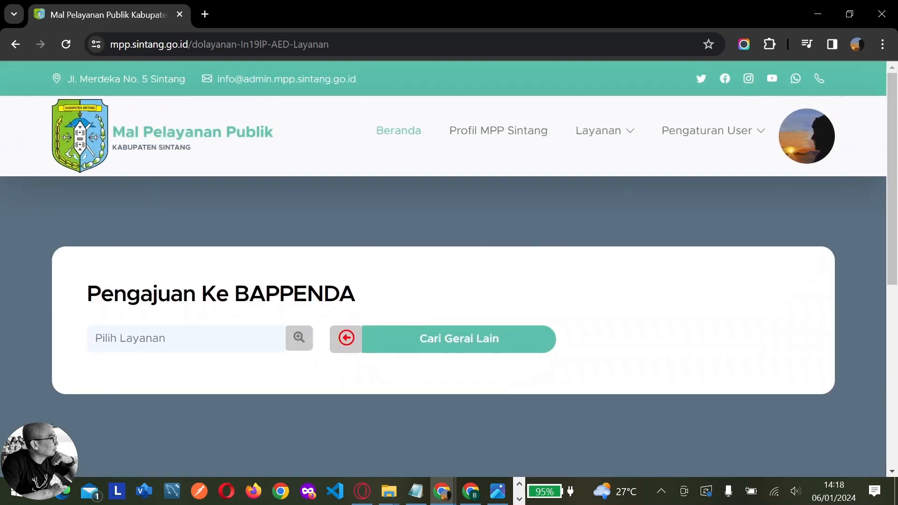
pyautogui.click(217, 345)
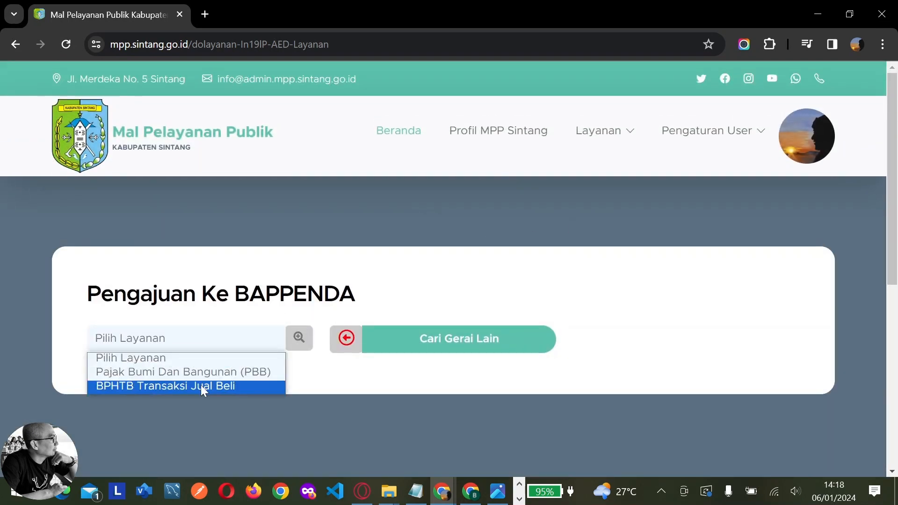
pyautogui.click(201, 385)
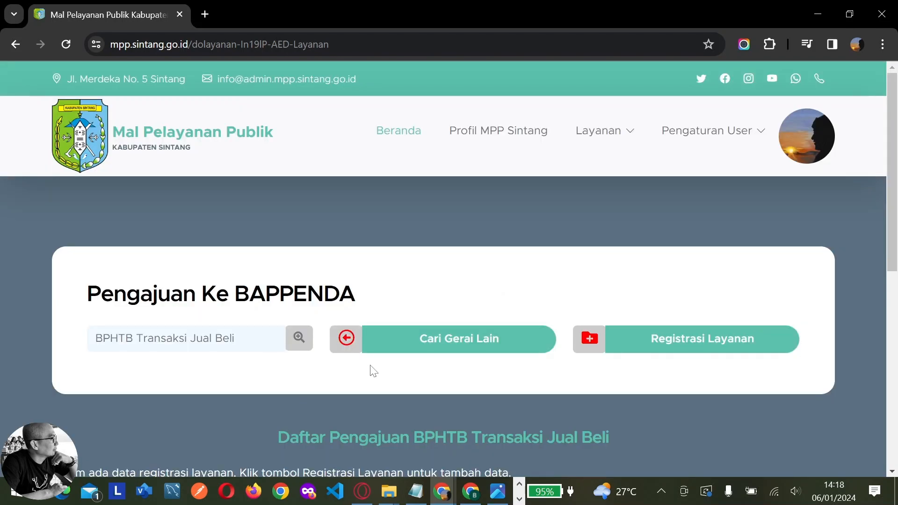
pyautogui.click(653, 350)
pyautogui.scroll(-7, 297, 212)
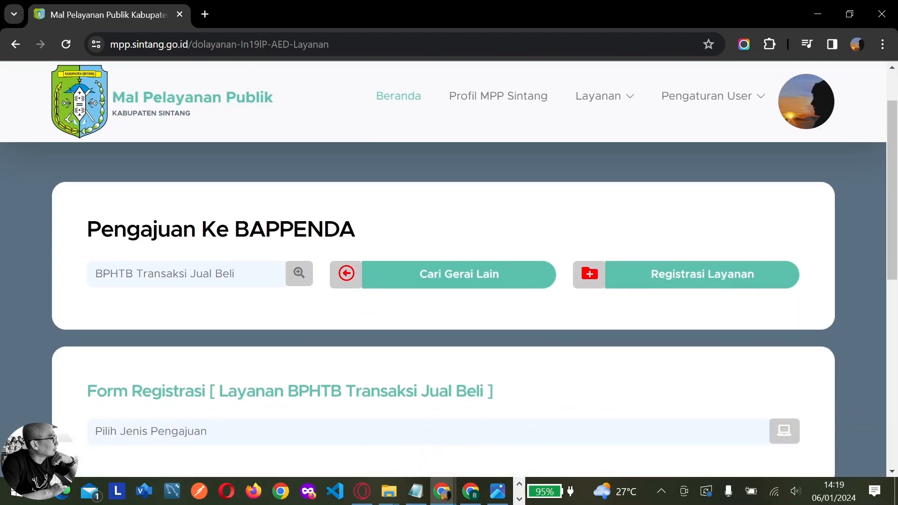
pyautogui.scroll(3, 394, 244)
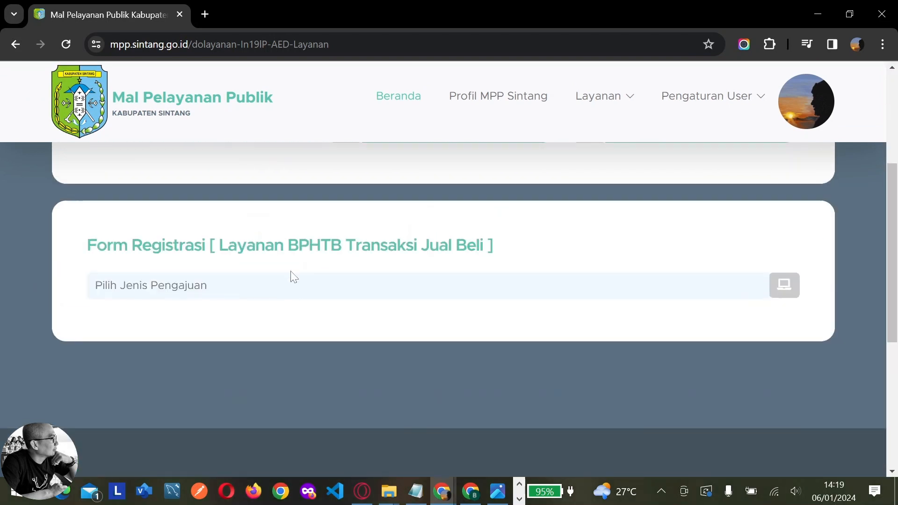
# Choose Personal and check the NIK KTP, Nama Lengkap, Alamat, Email and Nomor WA fields
pyautogui.click(259, 288)
pyautogui.click(210, 325)
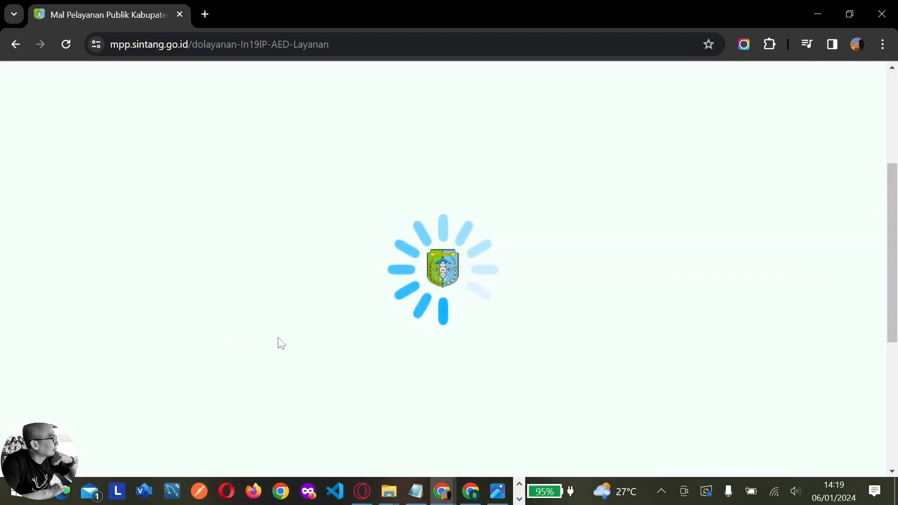
pyautogui.scroll(-3, 388, 337)
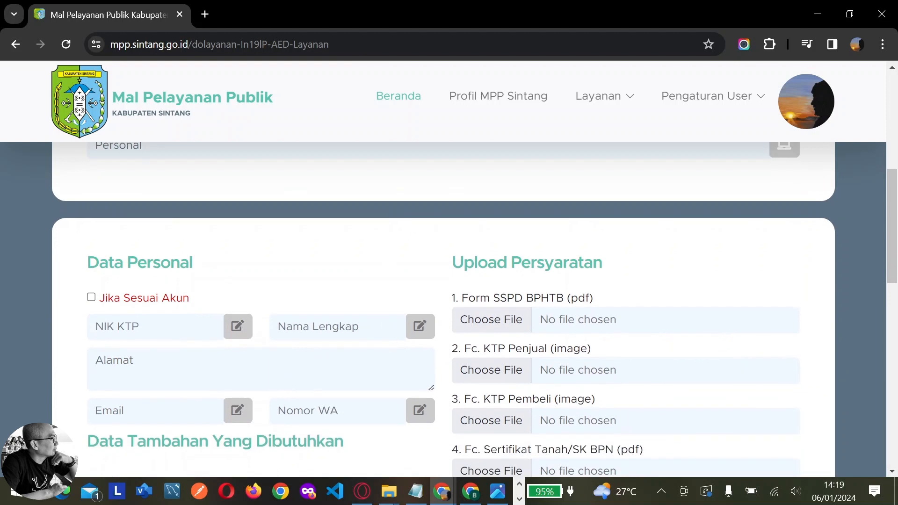
pyautogui.scroll(-2, 282, 330)
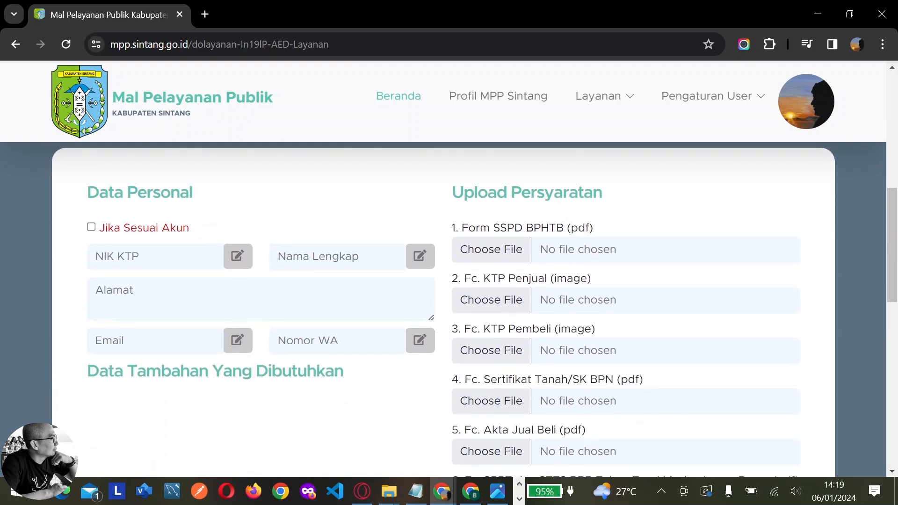
pyautogui.click(154, 256)
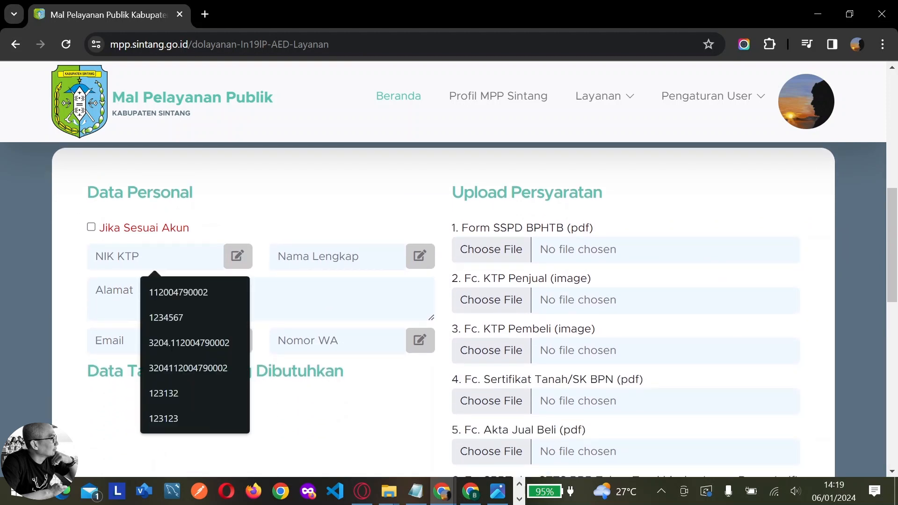
pyautogui.click(291, 264)
pyautogui.click(302, 316)
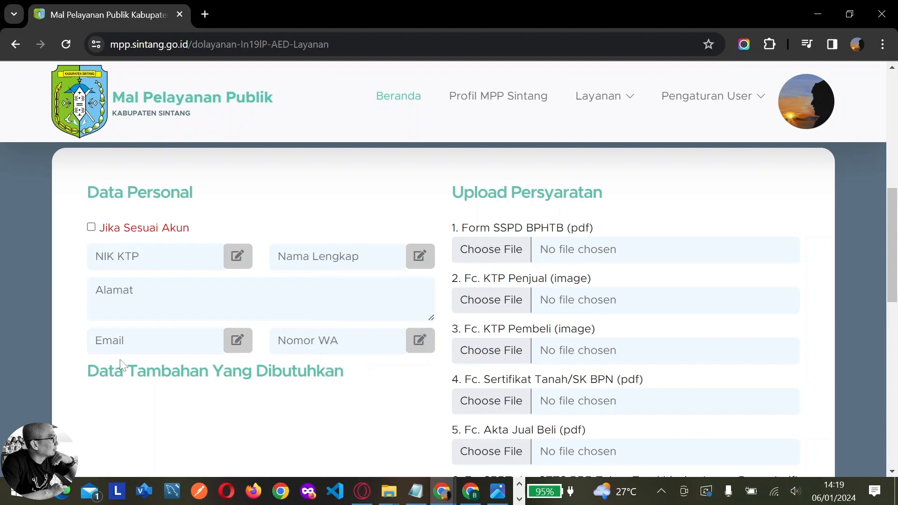
pyautogui.click(123, 341)
pyautogui.click(309, 341)
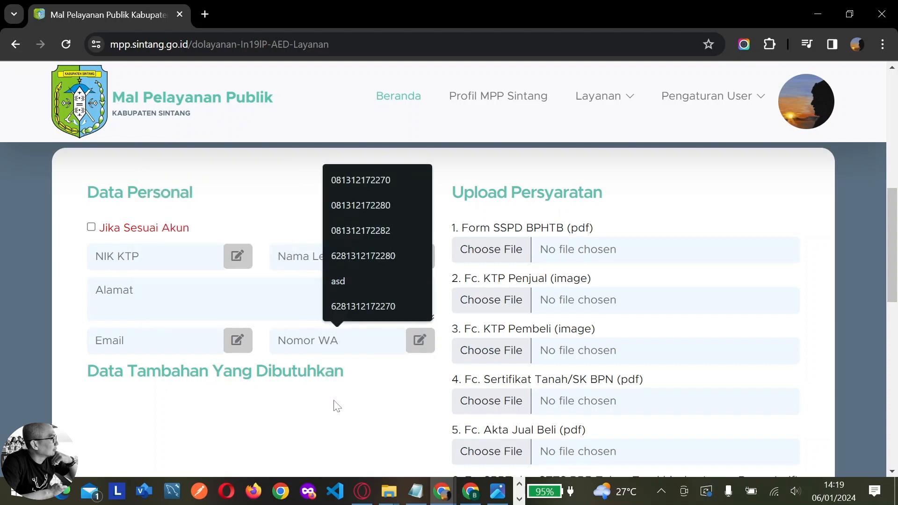
pyautogui.click(258, 416)
pyautogui.scroll(2, 178, 309)
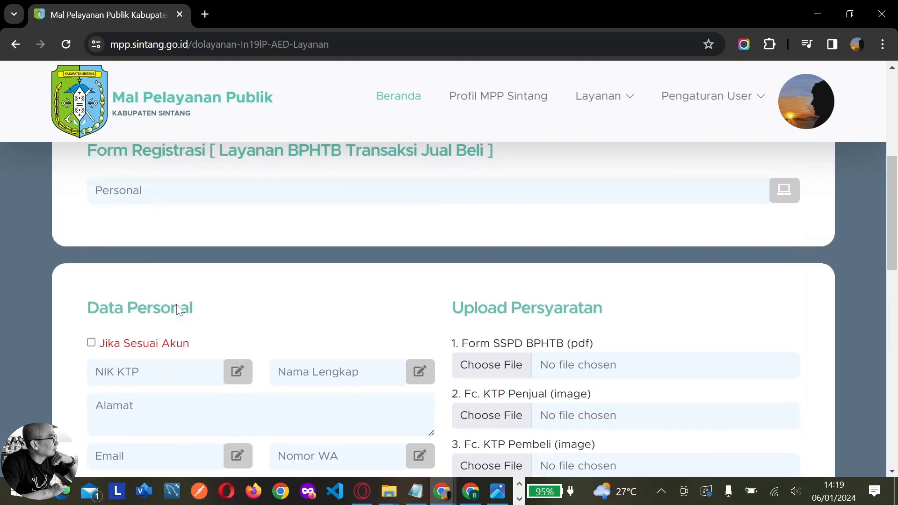
# Check that the company applicant type asks for office address and phone, then return to Personal
pyautogui.click(197, 221)
pyautogui.click(179, 261)
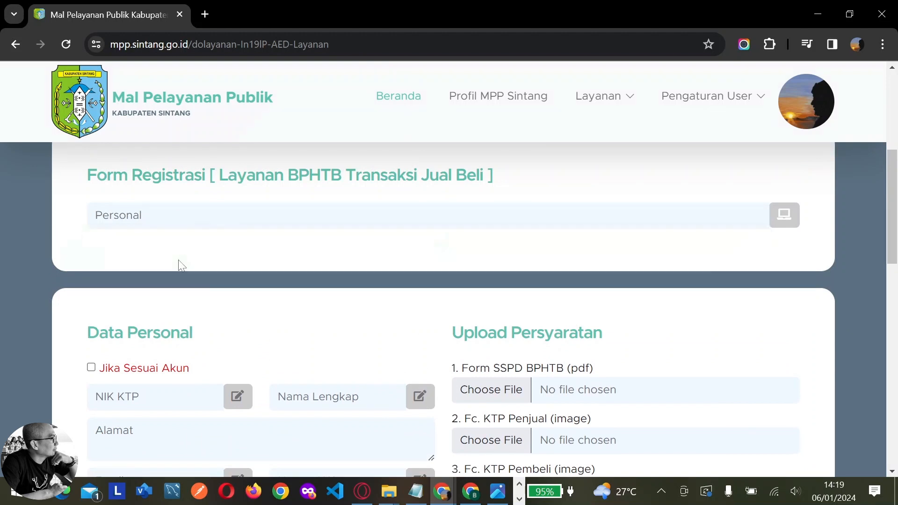
pyautogui.scroll(-3, 196, 301)
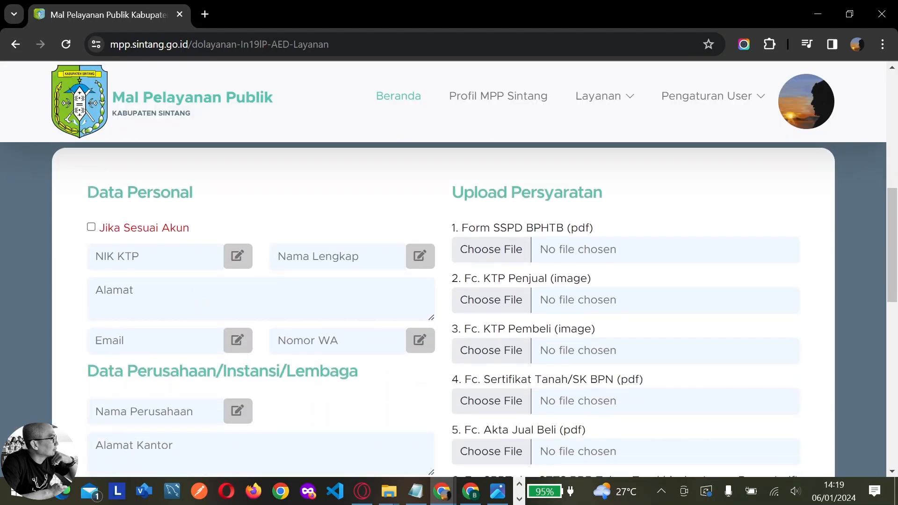
pyautogui.scroll(-3, 196, 301)
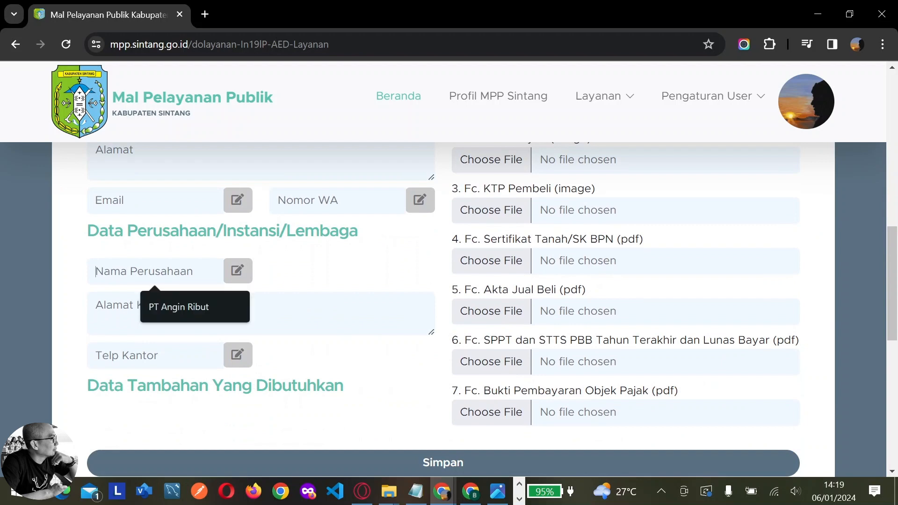
pyautogui.scroll(4, 95, 356)
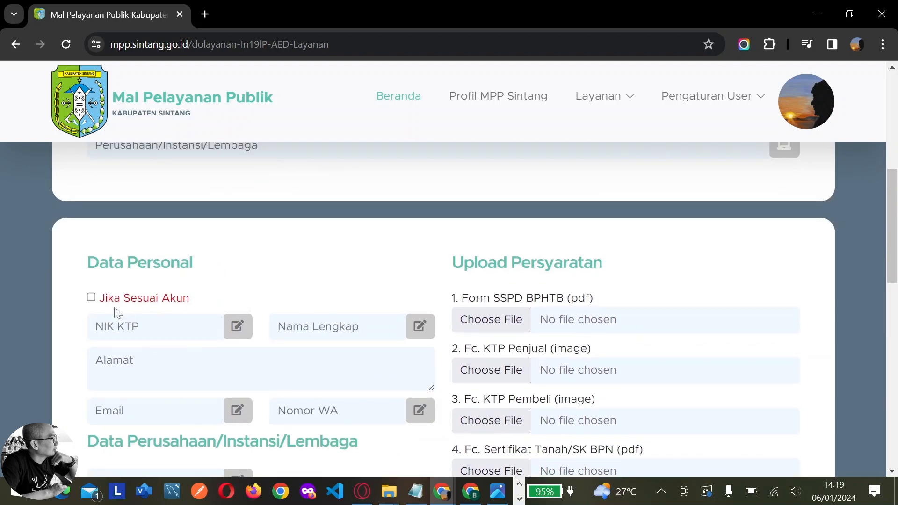
pyautogui.scroll(1, 165, 281)
pyautogui.click(174, 216)
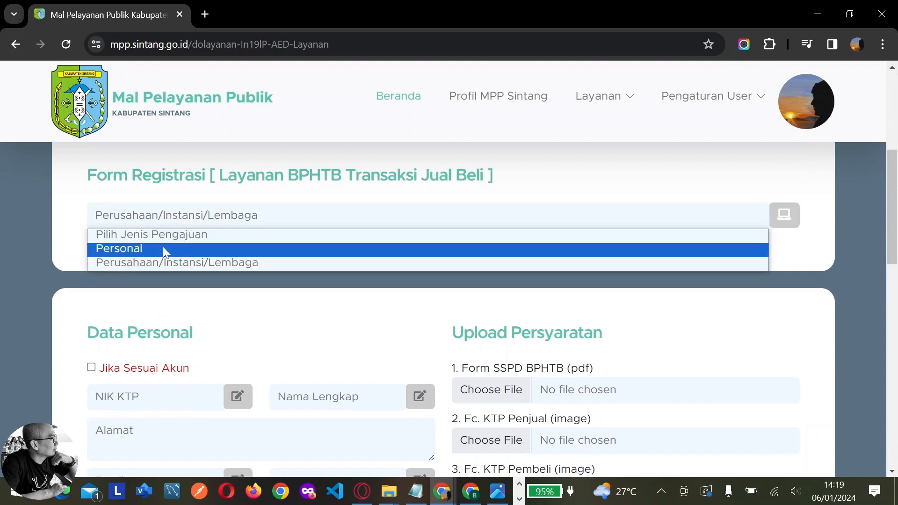
pyautogui.click(166, 247)
pyautogui.scroll(-4, 182, 317)
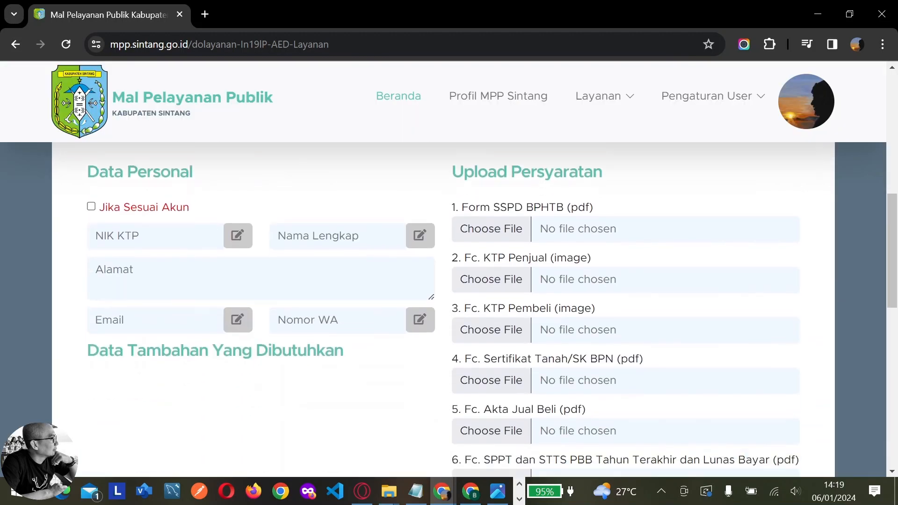
pyautogui.scroll(3, 117, 302)
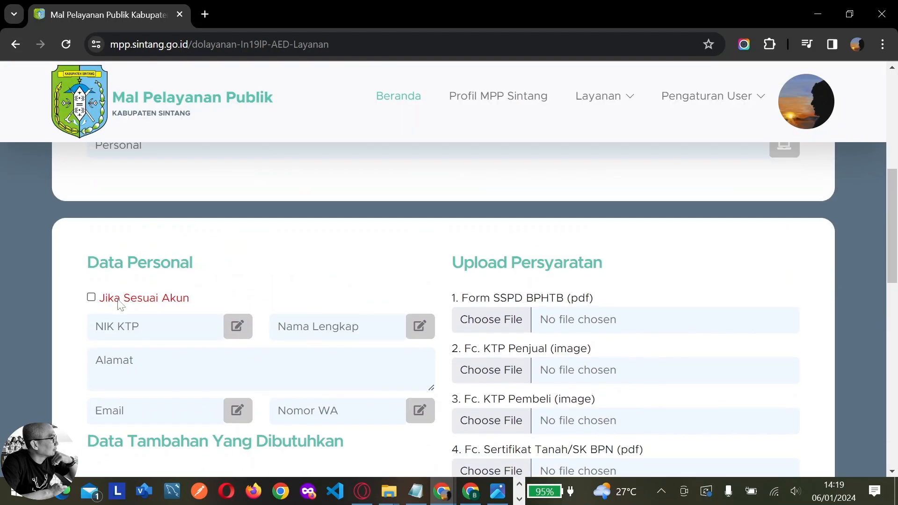
# Tick 'Jika Sesuai Akun' to fill the personal data from the account
pyautogui.click(91, 298)
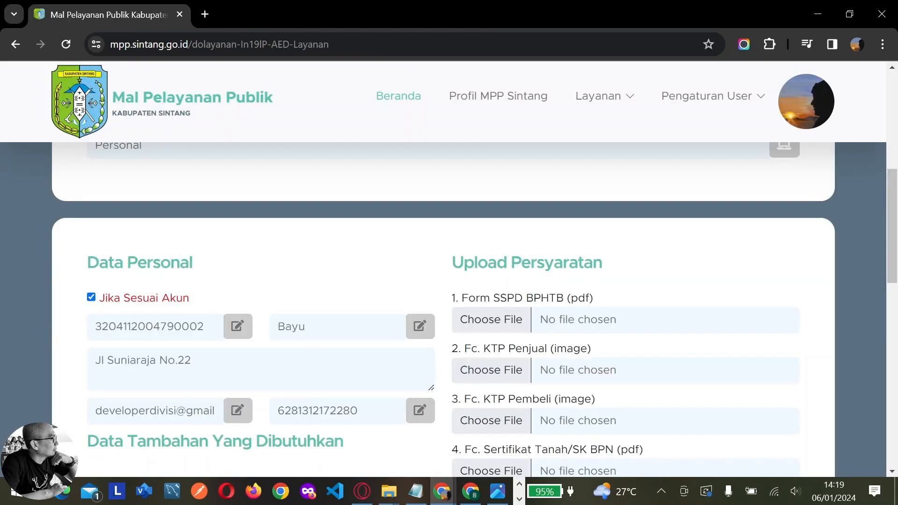
pyautogui.scroll(-5, 374, 378)
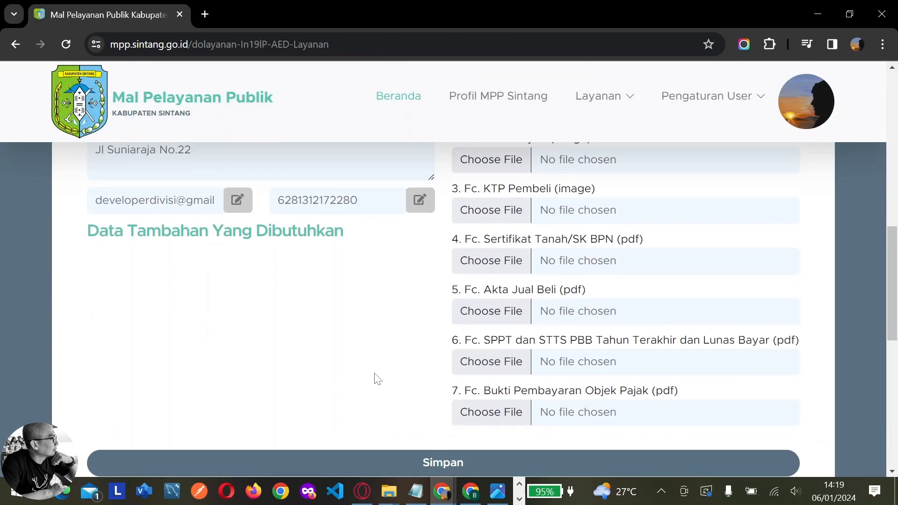
pyautogui.scroll(5, 378, 379)
pyautogui.scroll(-3, 443, 309)
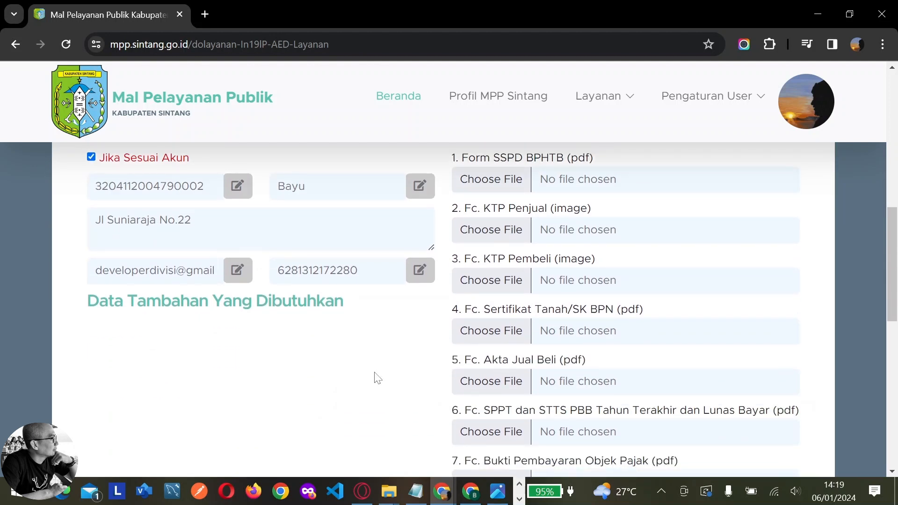
# Attach Form SSPD-BPHTB.pdf from Demo MPP YT as the SSPD BPHTB form
pyautogui.click(512, 186)
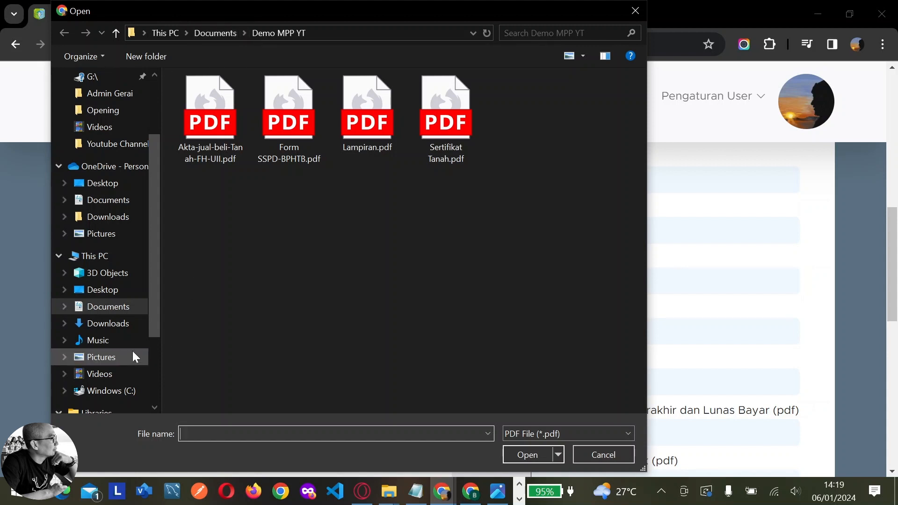
pyautogui.scroll(-1, 132, 365)
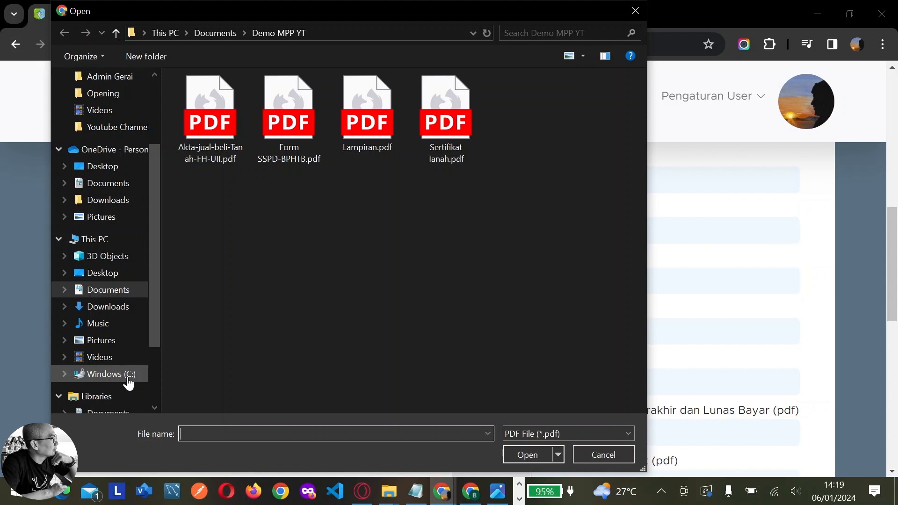
pyautogui.click(129, 379)
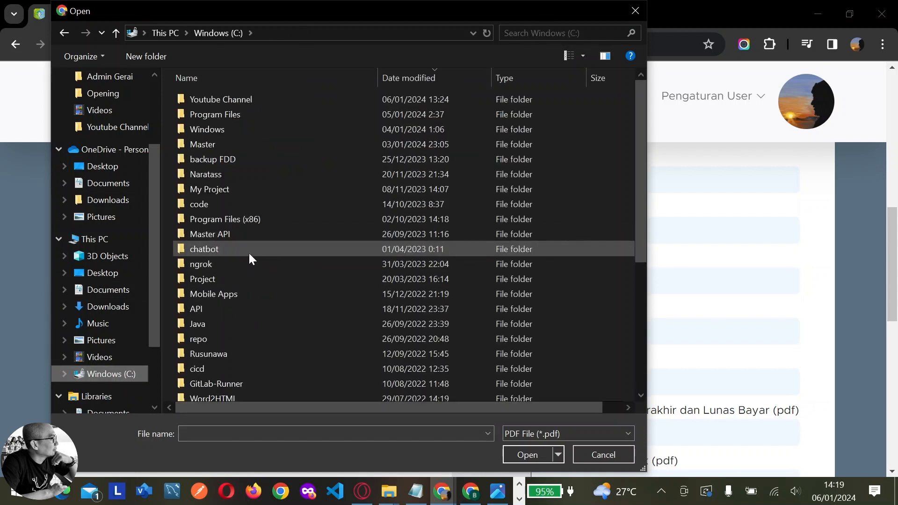
pyautogui.click(38, 50)
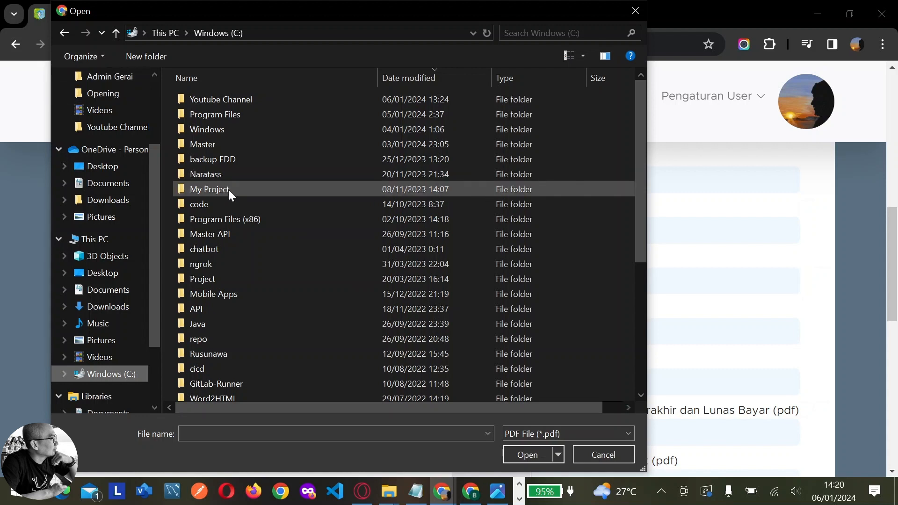
pyautogui.click(64, 31)
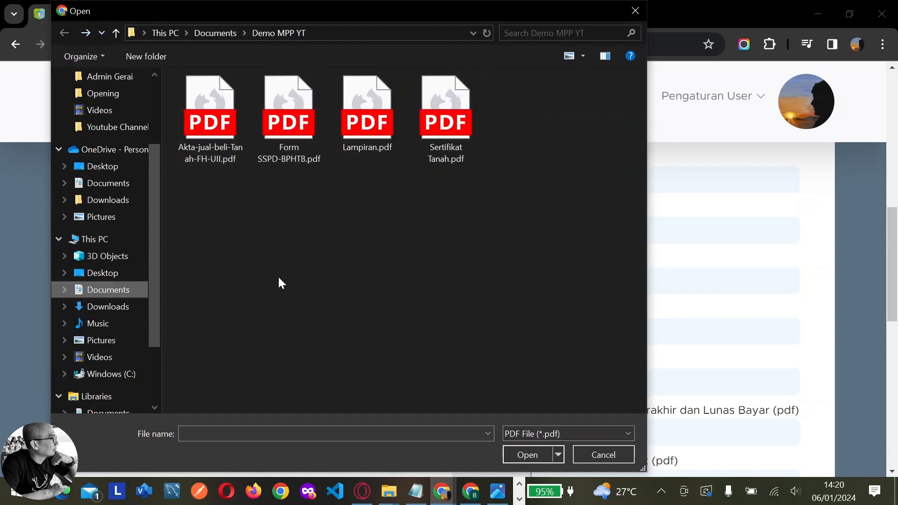
pyautogui.click(290, 136)
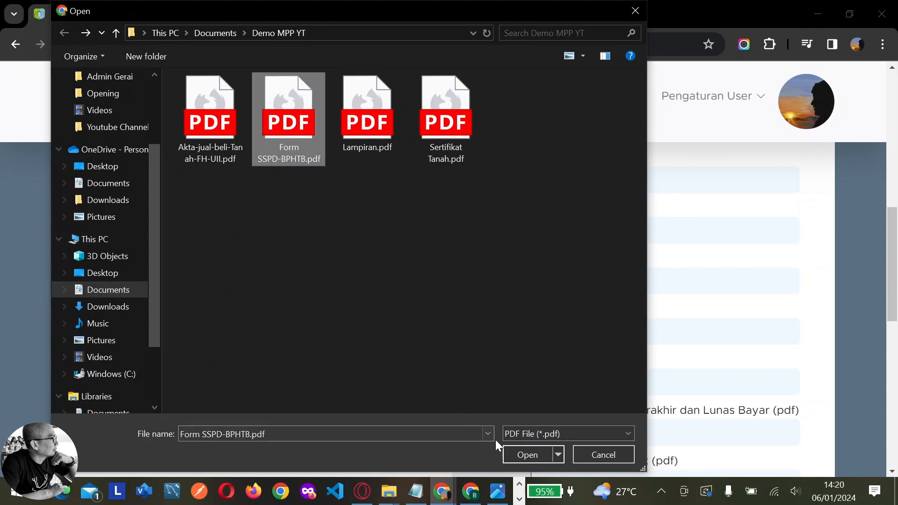
pyautogui.click(521, 454)
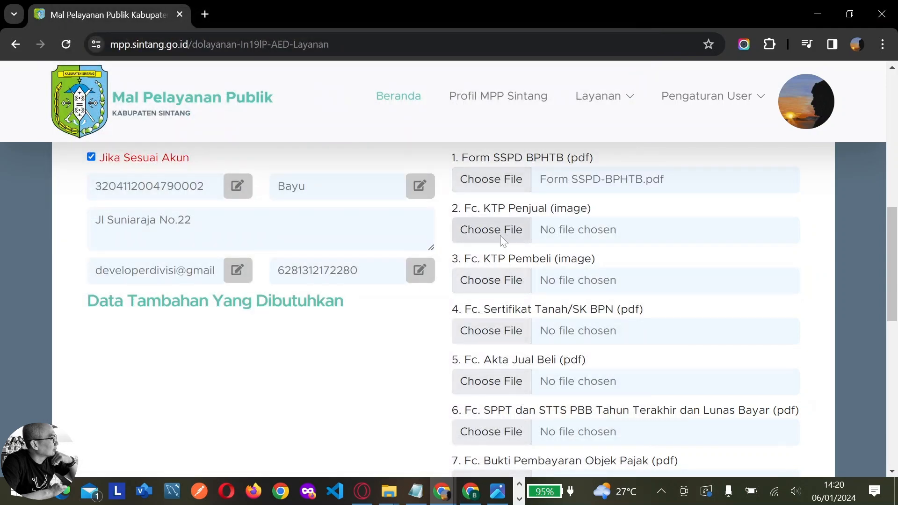
pyautogui.click(501, 235)
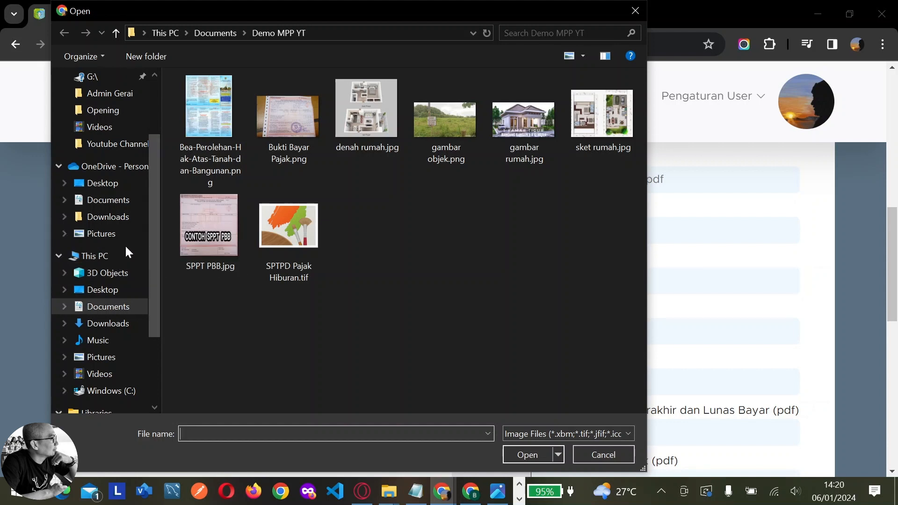
# Attach foto-ktp-lucu-6_169.jpg and foto-ktp-laki-laki-0.jpg as the seller's and buyer's KTP
pyautogui.click(345, 33)
pyautogui.hotkey('ctrl', 'c')
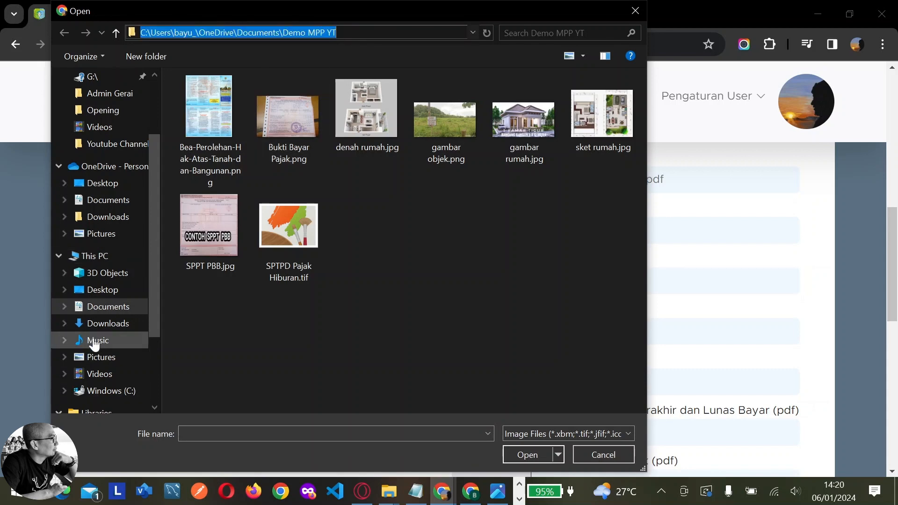
pyautogui.click(112, 358)
pyautogui.scroll(-10, 423, 187)
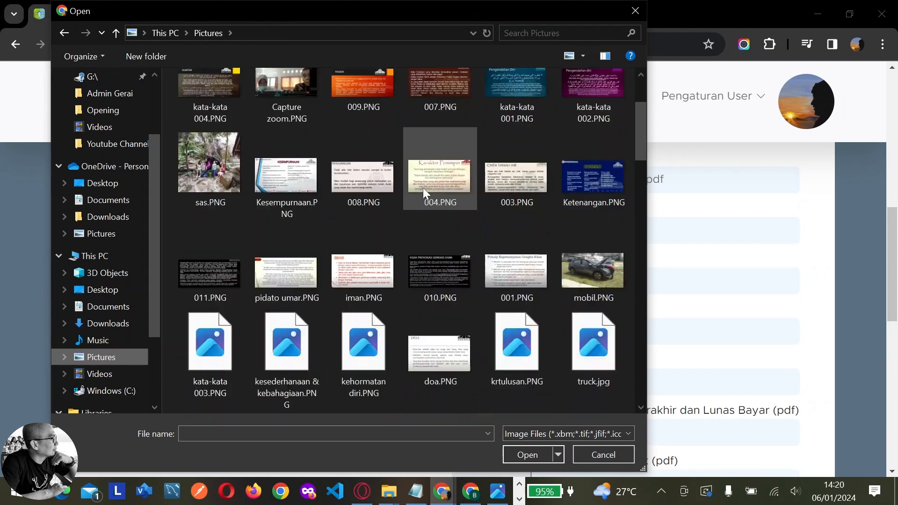
pyautogui.scroll(2, 439, 212)
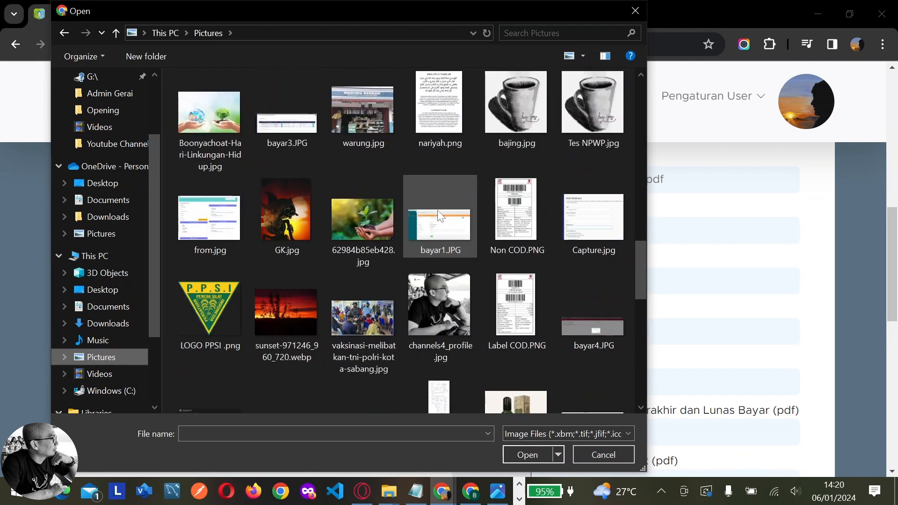
pyautogui.scroll(-5, 436, 209)
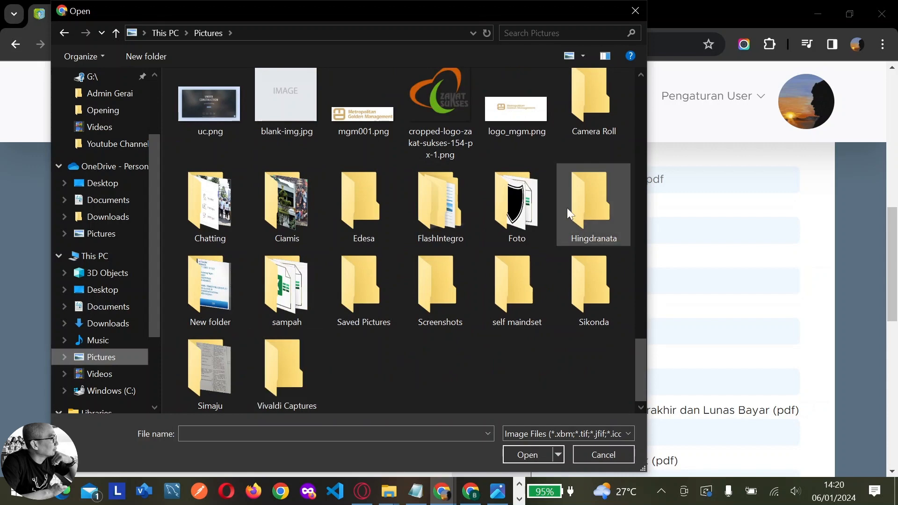
pyautogui.doubleClick(538, 200)
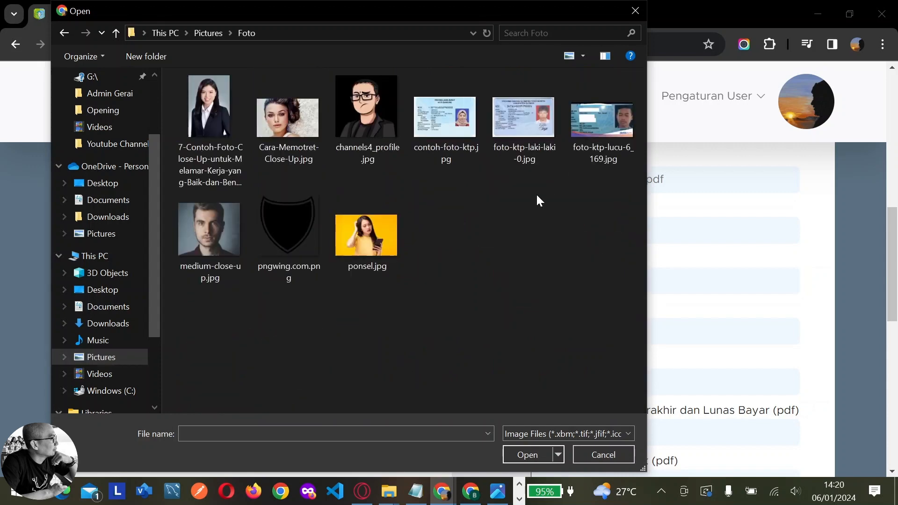
pyautogui.click(594, 139)
pyautogui.click(531, 453)
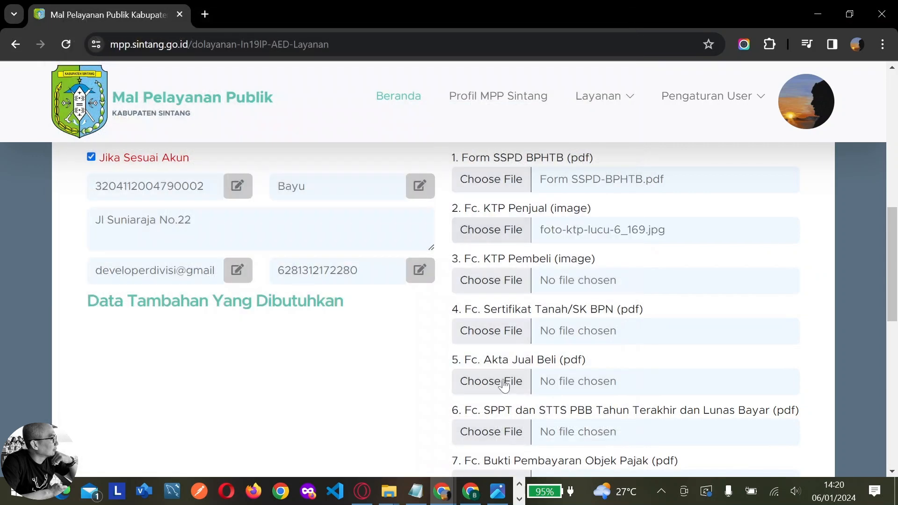
pyautogui.click(496, 276)
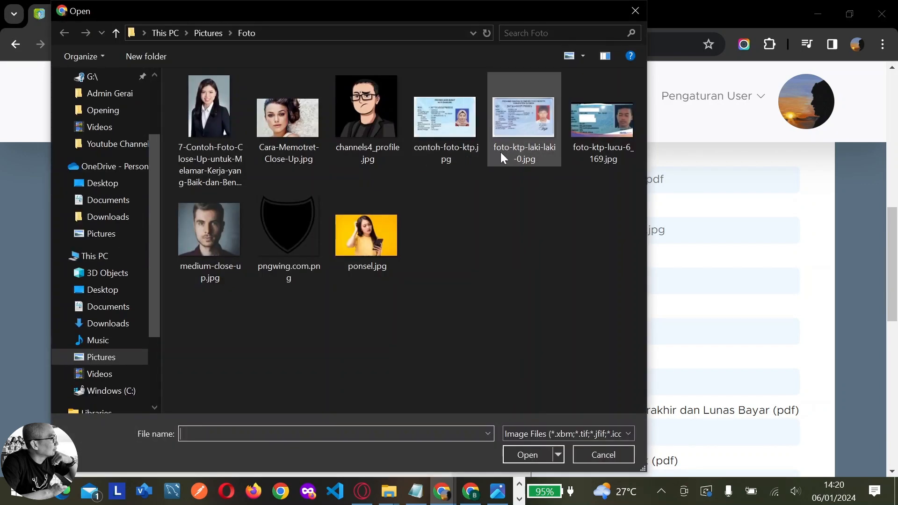
pyautogui.doubleClick(522, 143)
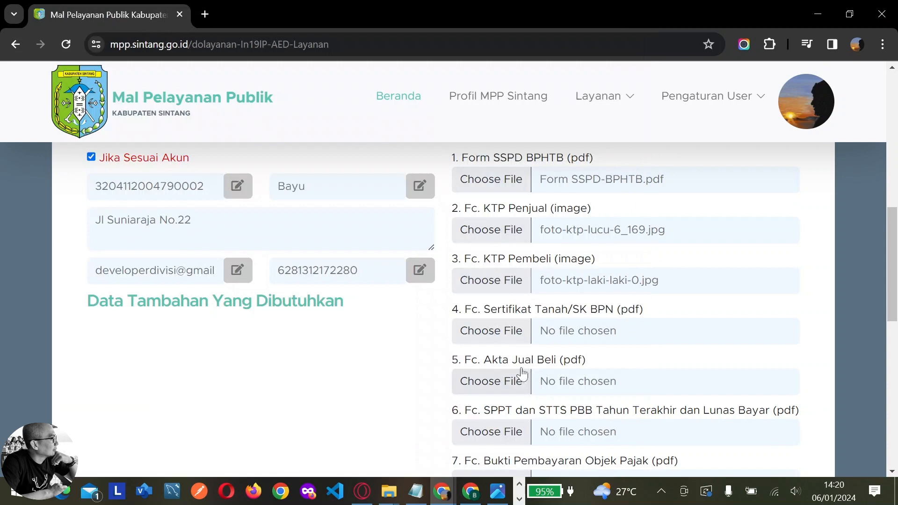
# Attach Sertifikat Tanah.pdf from the Demo MPP YT folder as the land certificate
pyautogui.click(516, 333)
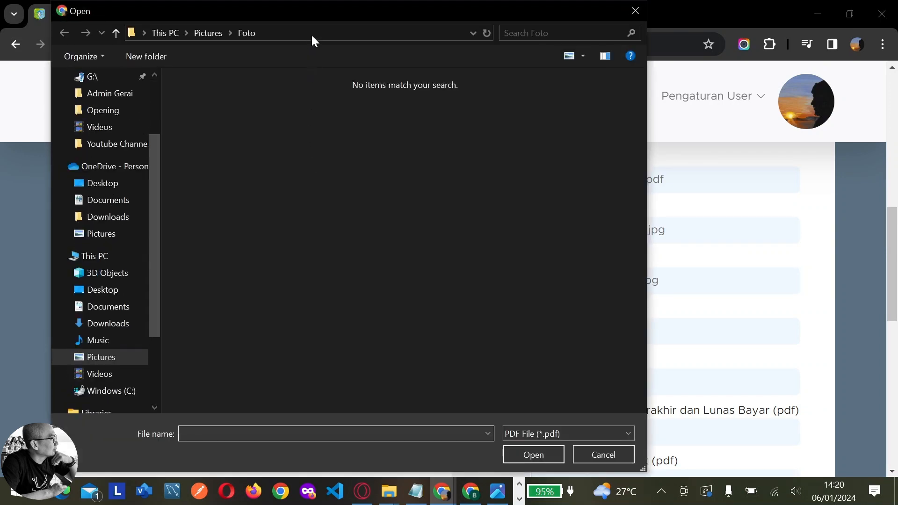
pyautogui.click(312, 36)
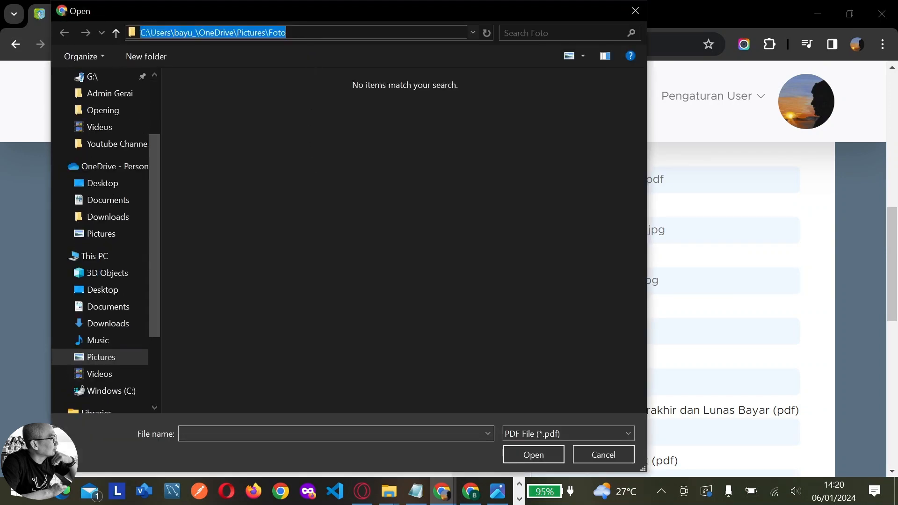
pyautogui.hotkey('ctrl', 'v')
pyautogui.press('Return')
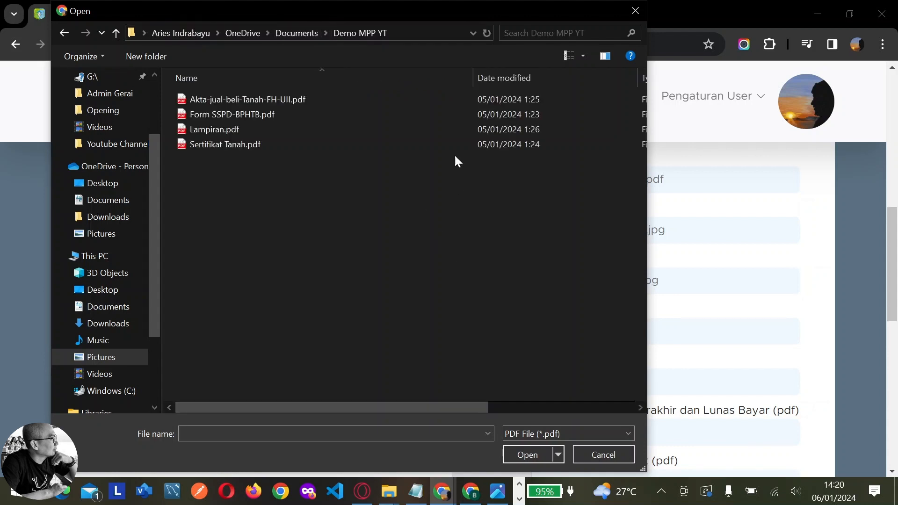
pyautogui.moveTo(464, 17); pyautogui.dragTo(430, 15)
pyautogui.click(246, 144)
pyautogui.click(498, 452)
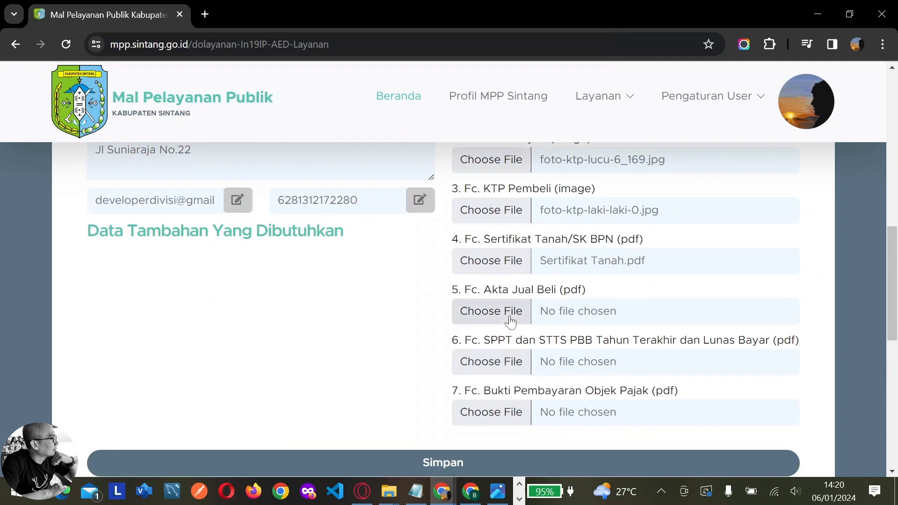
# Attach Akta-jual-beli-Tanah-FH-UII.pdf as the sale deed for requirement 5
pyautogui.click(461, 316)
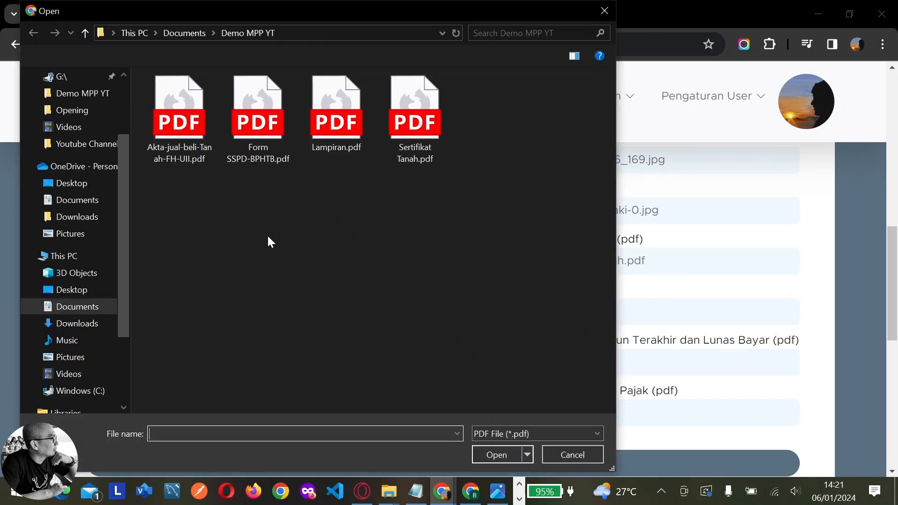
pyautogui.moveTo(410, 16); pyautogui.dragTo(360, 68)
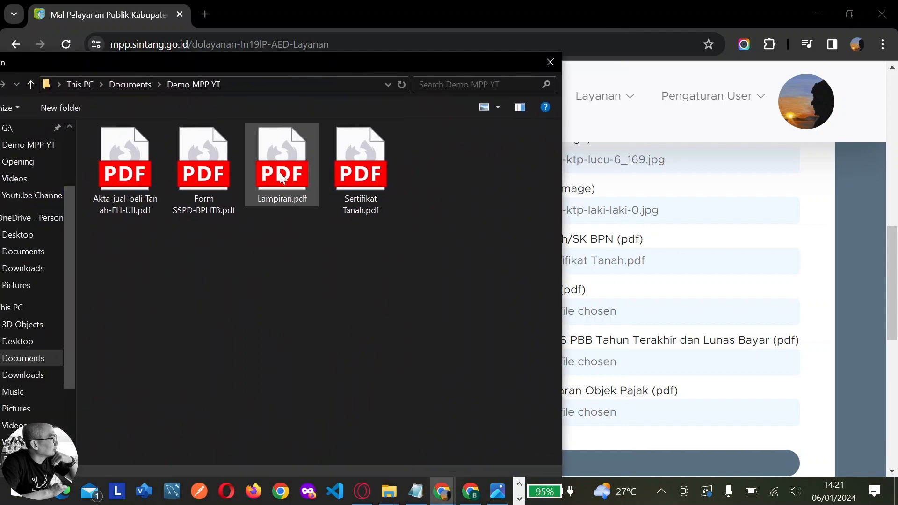
pyautogui.click(124, 171)
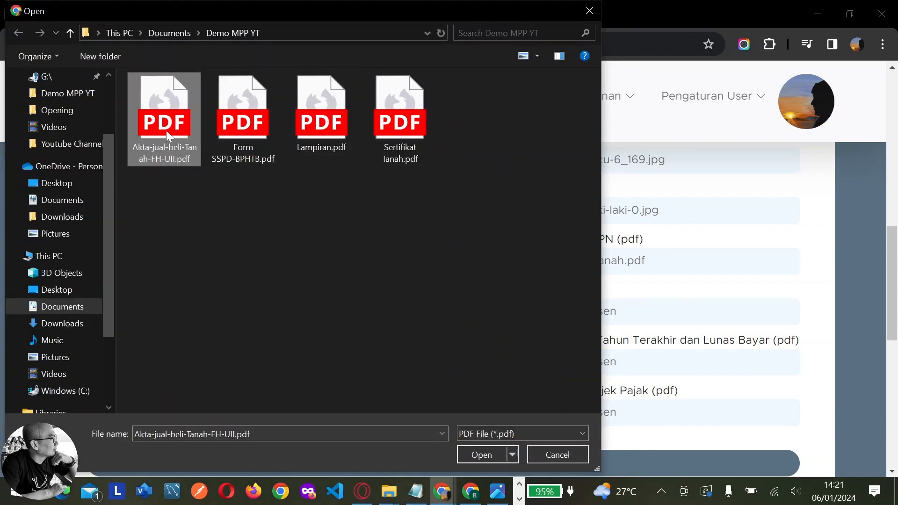
pyautogui.doubleClick(167, 132)
pyautogui.scroll(-1, 516, 339)
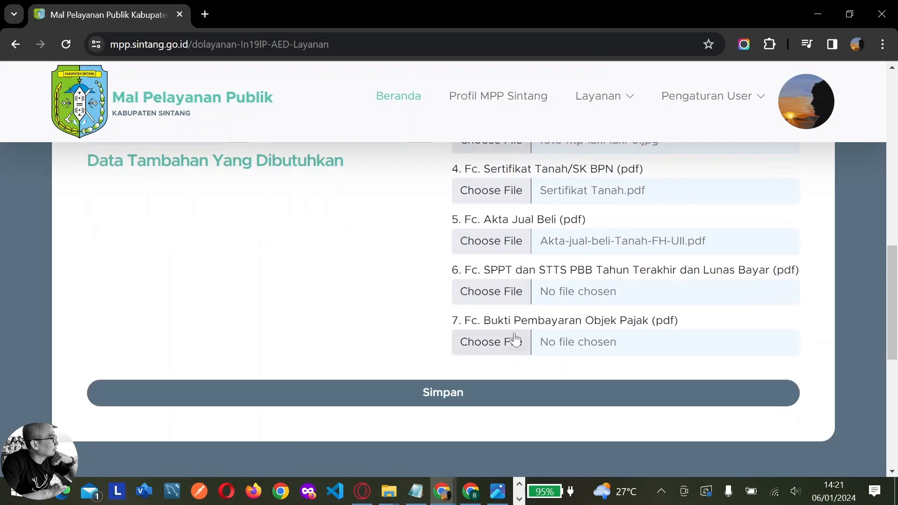
# Attach Lampiran.pdf as both the SPPT/STTS PBB copy and the tax payment proof
pyautogui.click(509, 291)
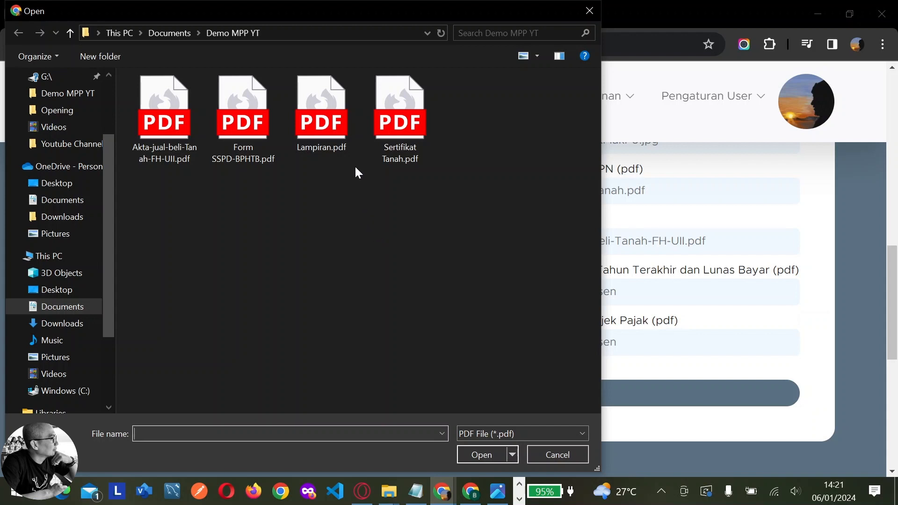
pyautogui.doubleClick(337, 129)
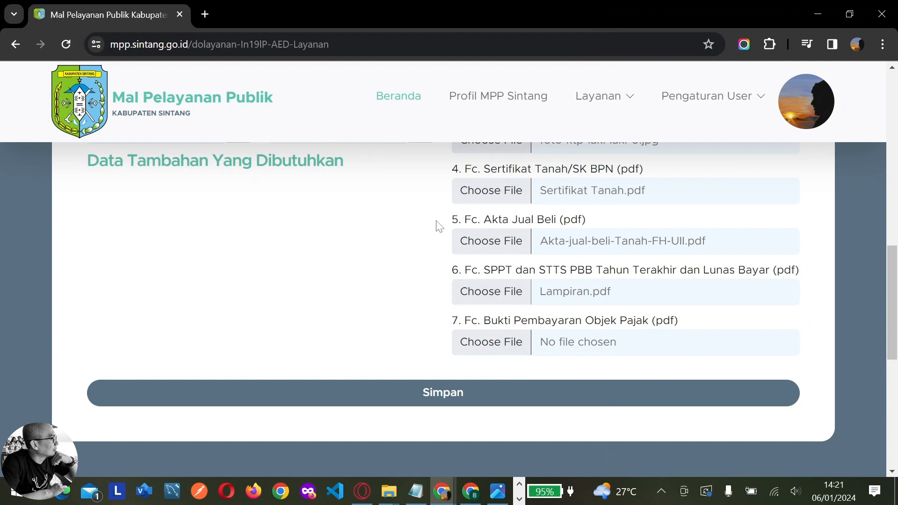
pyautogui.click(498, 339)
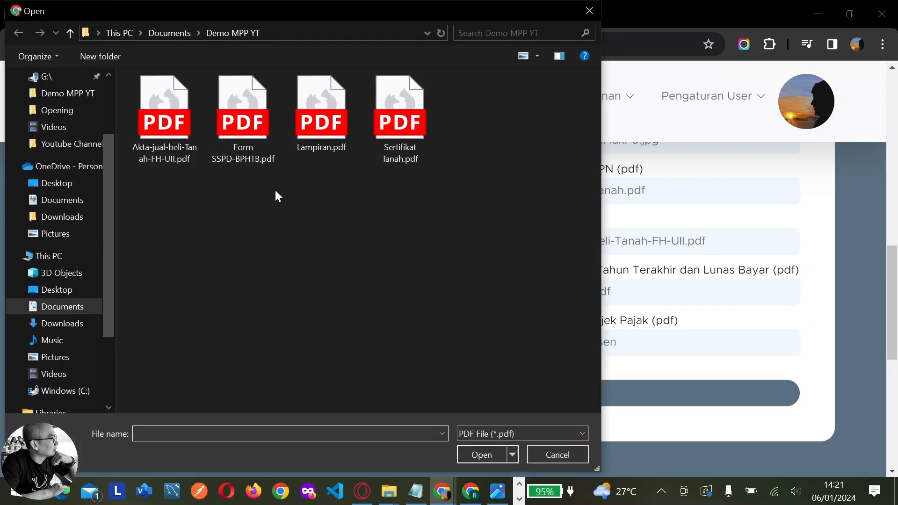
pyautogui.doubleClick(308, 136)
pyautogui.scroll(5, 710, 356)
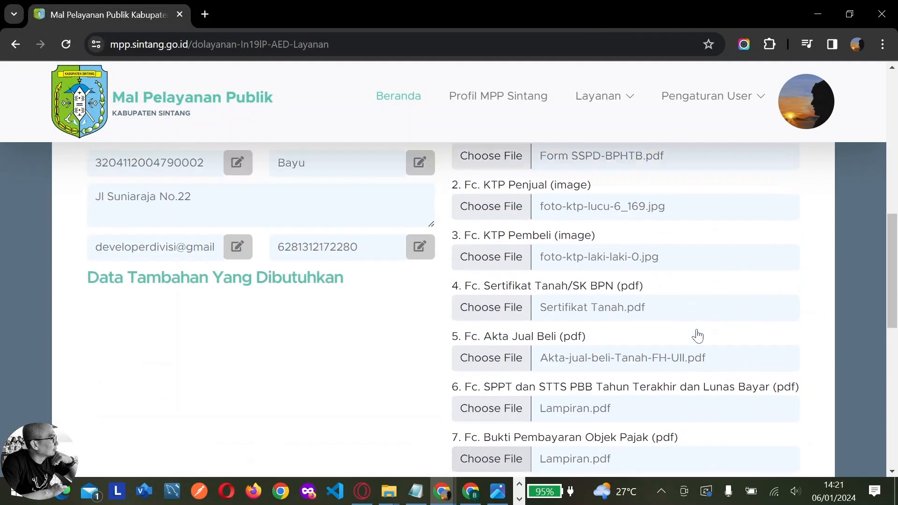
pyautogui.scroll(-6, 696, 336)
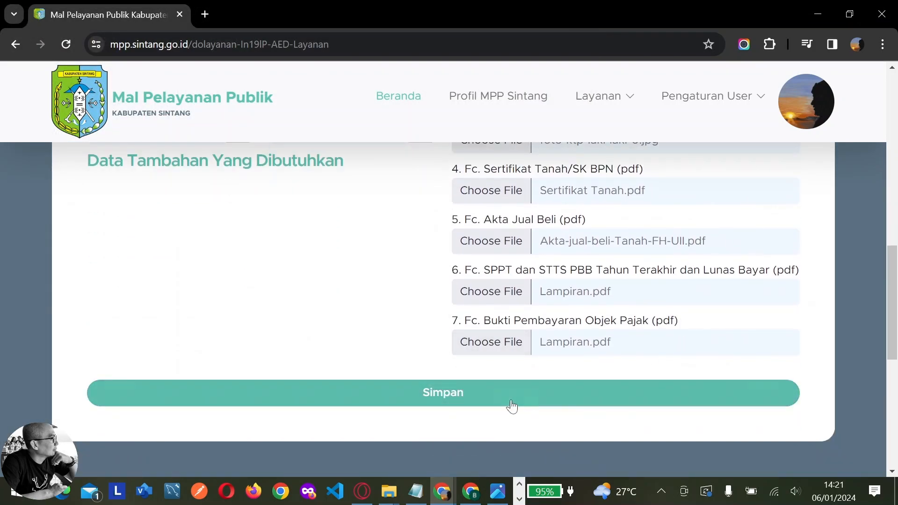
# Save the BPHTB registration and acknowledge 'Simpan Registrasi Layanan Sukses'
pyautogui.click(468, 402)
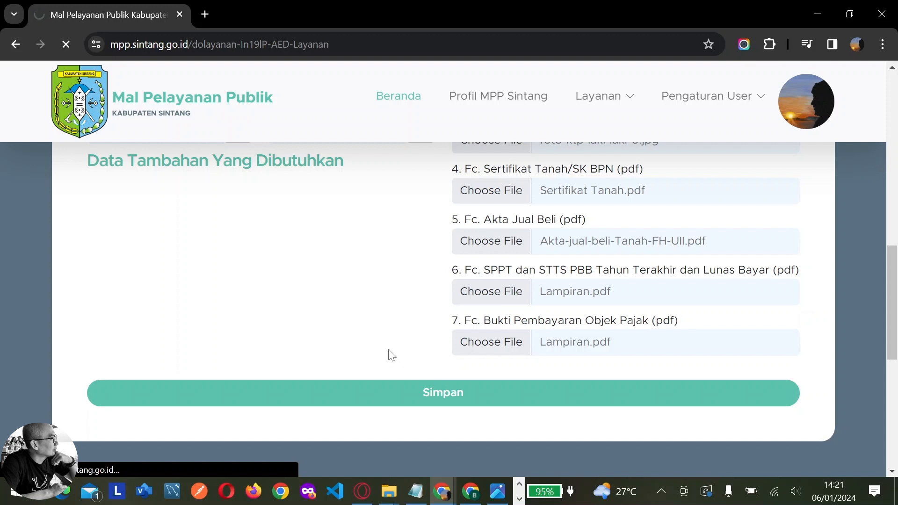
pyautogui.scroll(2, 391, 339)
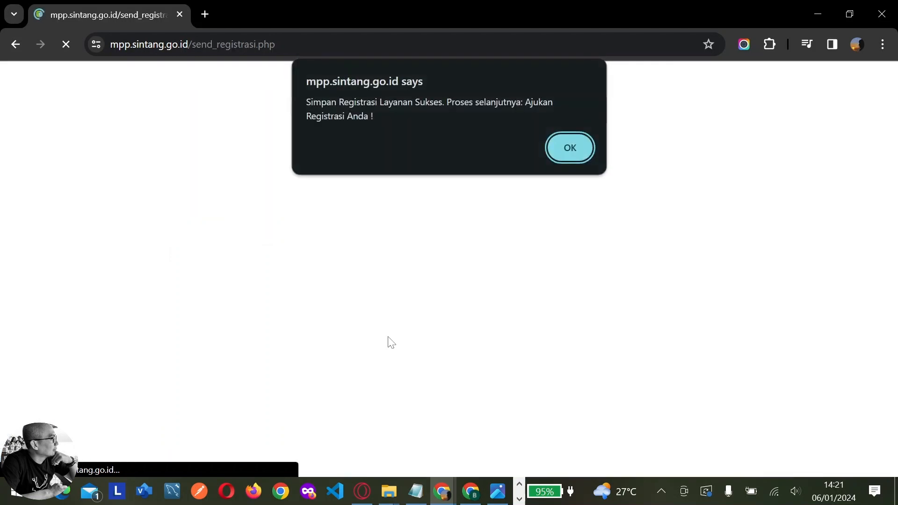
pyautogui.click(573, 149)
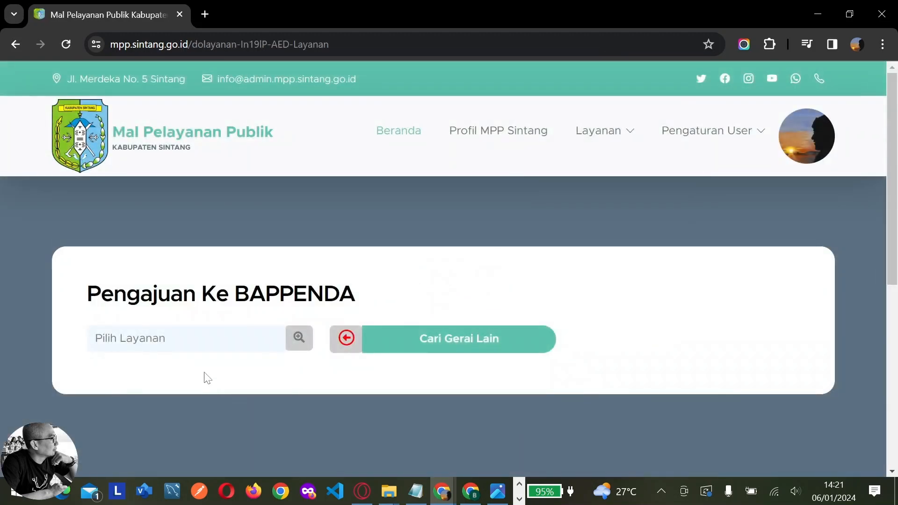
# Filter Daftar Pengajuan to BPHTB Transaksi Jual Beli to find the new Draft application
pyautogui.click(202, 345)
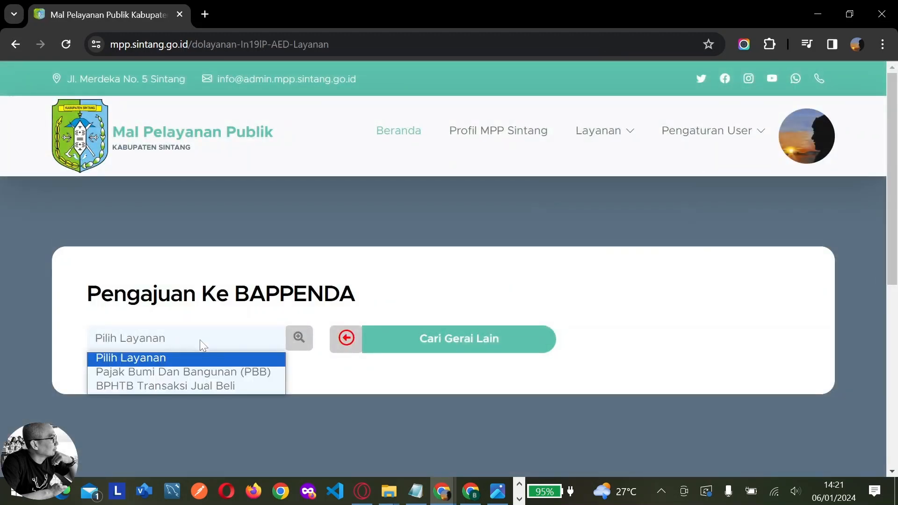
pyautogui.click(218, 374)
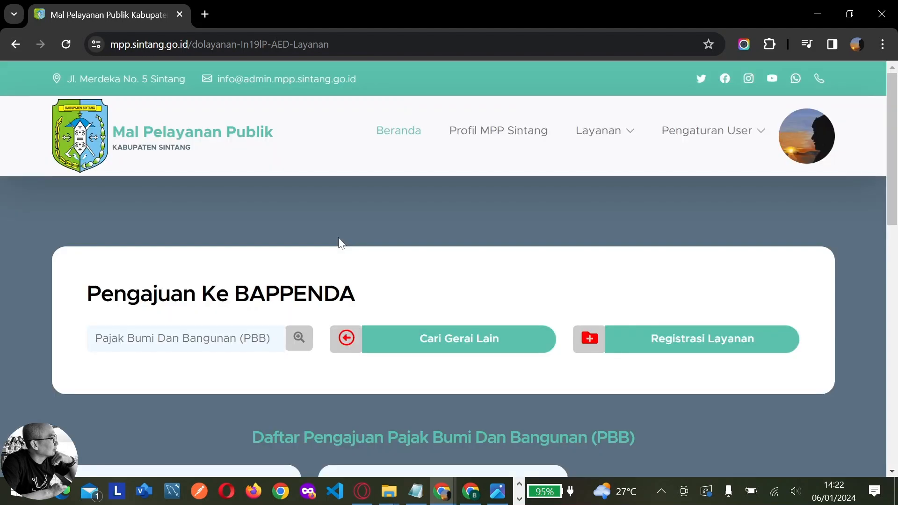
pyautogui.click(171, 344)
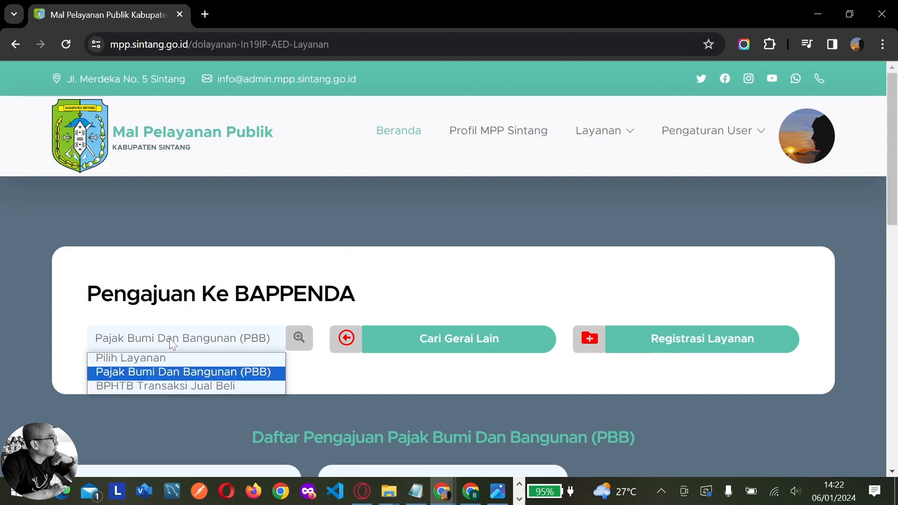
pyautogui.click(170, 388)
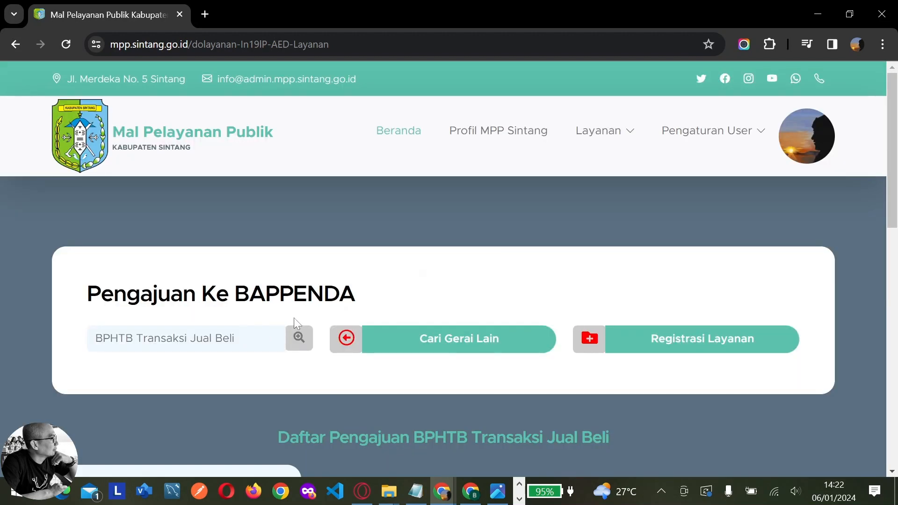
pyautogui.scroll(-5, 294, 318)
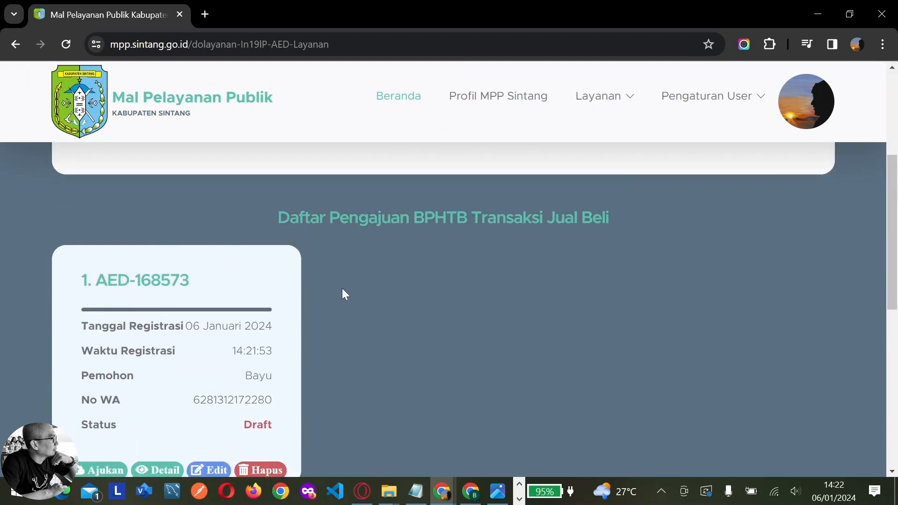
pyautogui.scroll(-1, 257, 290)
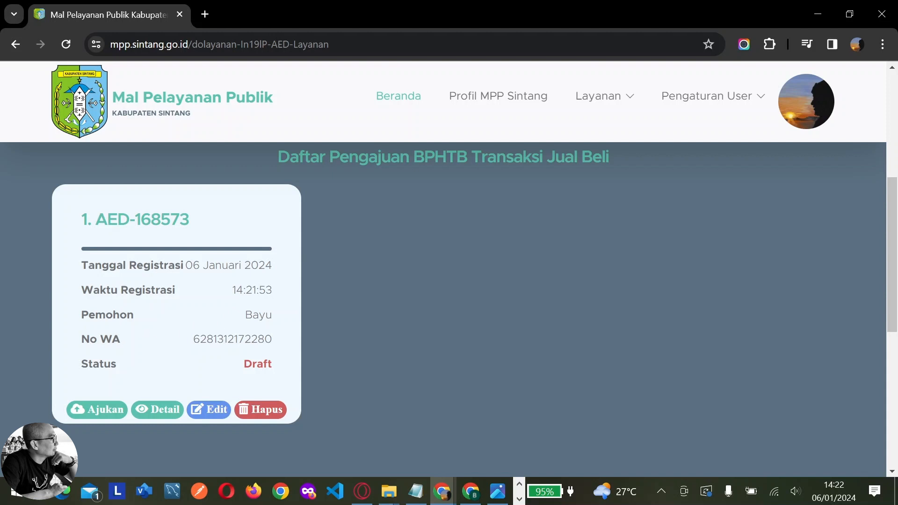
pyautogui.doubleClick(149, 354)
pyautogui.click(131, 364)
pyautogui.click(451, 495)
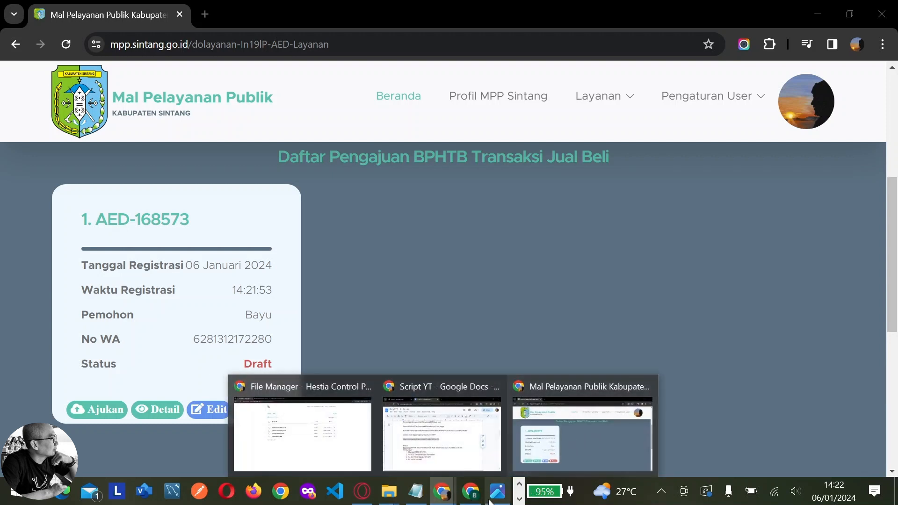
# Open Master Data > Data Pengajuan filtered to BPHTB Transaksi Jual Beli, showing one Draft
pyautogui.click(472, 488)
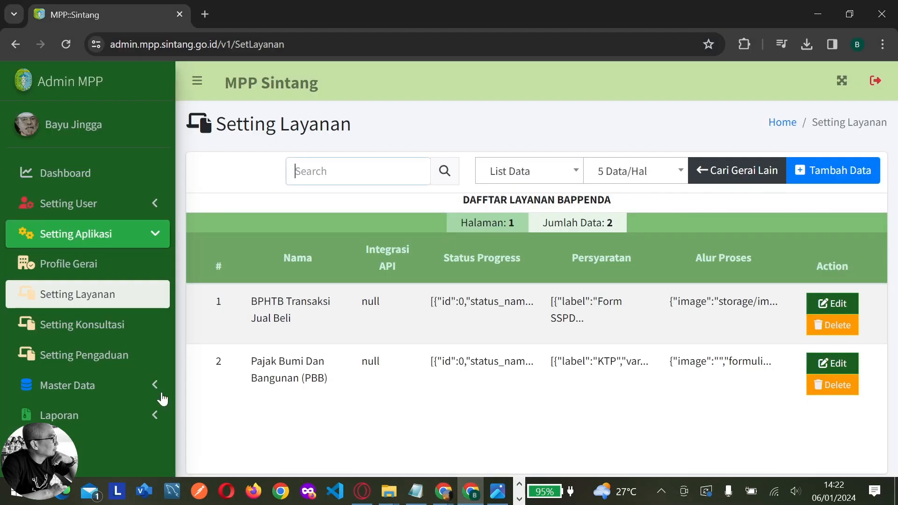
pyautogui.click(96, 392)
pyautogui.scroll(-2, 108, 370)
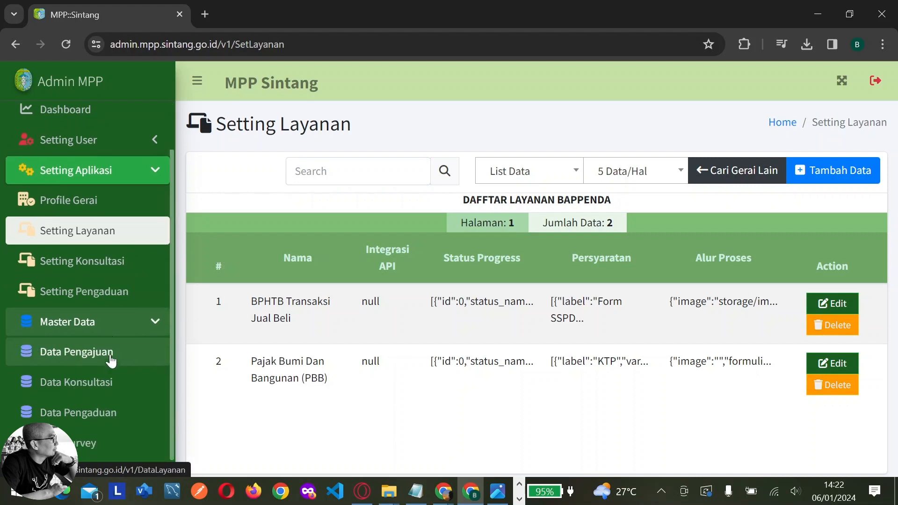
pyautogui.click(91, 356)
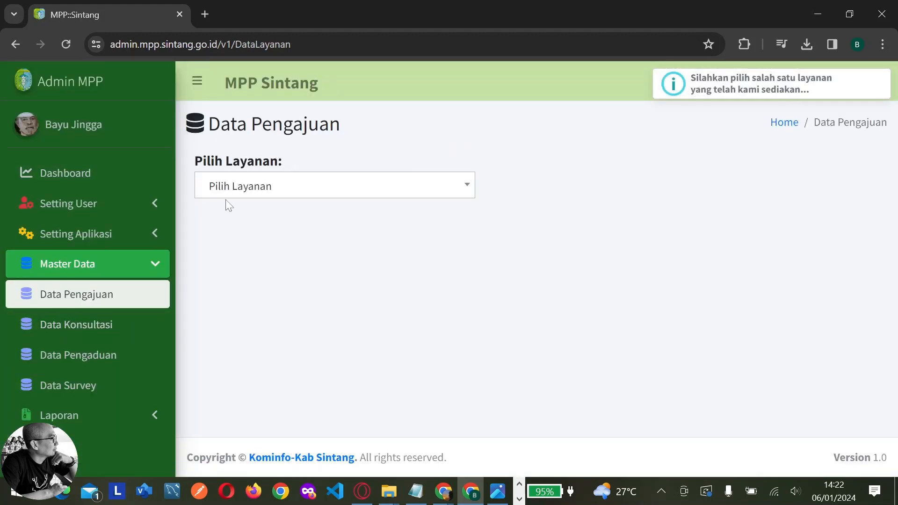
pyautogui.click(226, 194)
pyautogui.click(231, 294)
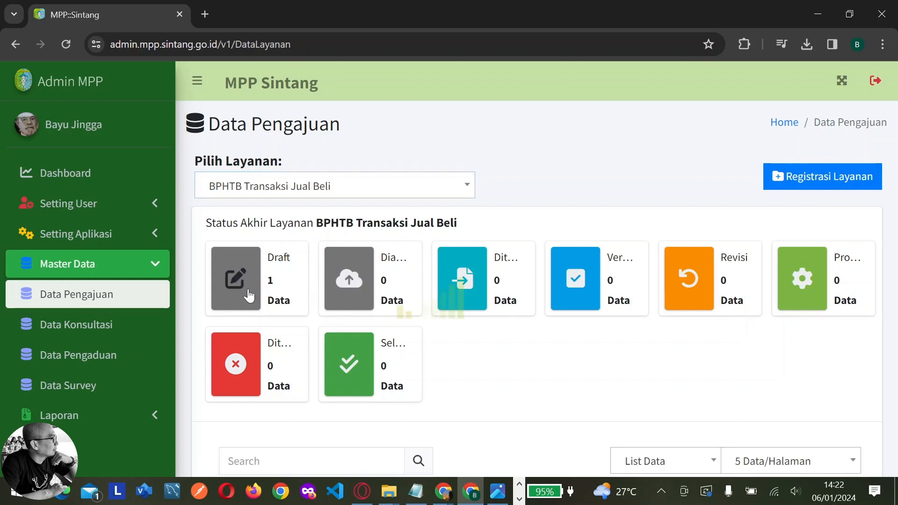
pyautogui.scroll(-3, 640, 322)
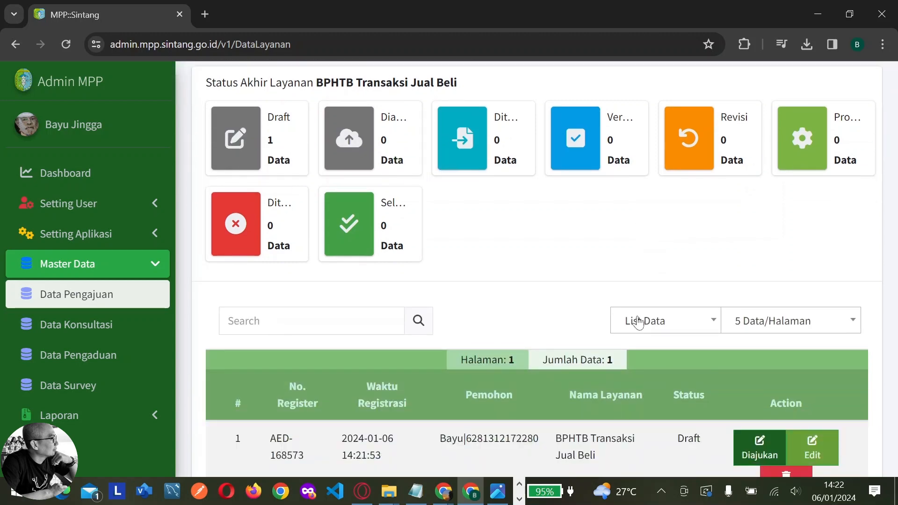
pyautogui.scroll(-2, 639, 322)
pyautogui.scroll(3, 640, 322)
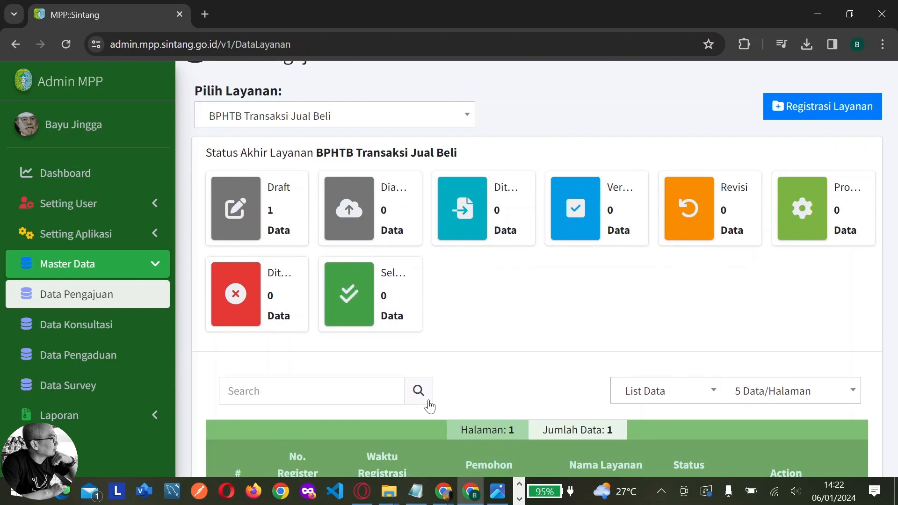
pyautogui.scroll(-4, 437, 321)
pyautogui.scroll(5, 453, 324)
# Request a queue number for the draft application on 08/01/2024, receiving 99000 at Loket 9
pyautogui.hotkey('alt', 'Tab')
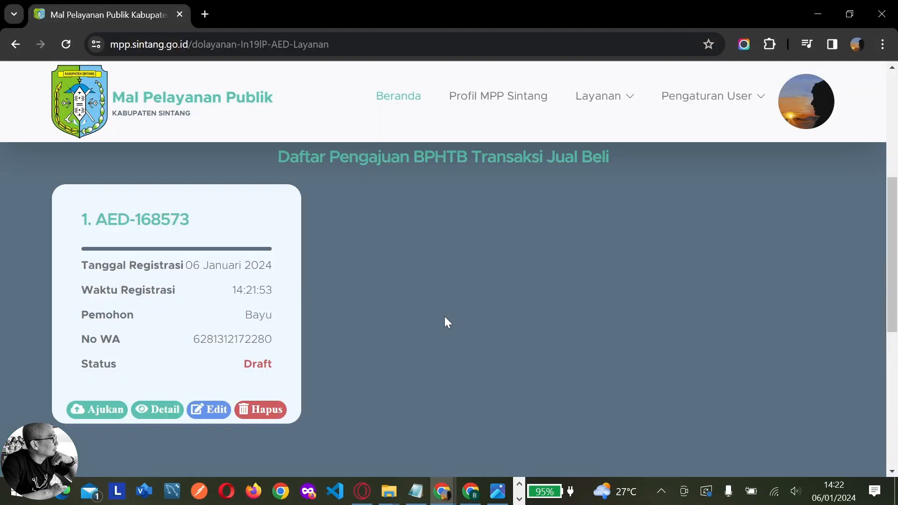
pyautogui.click(107, 411)
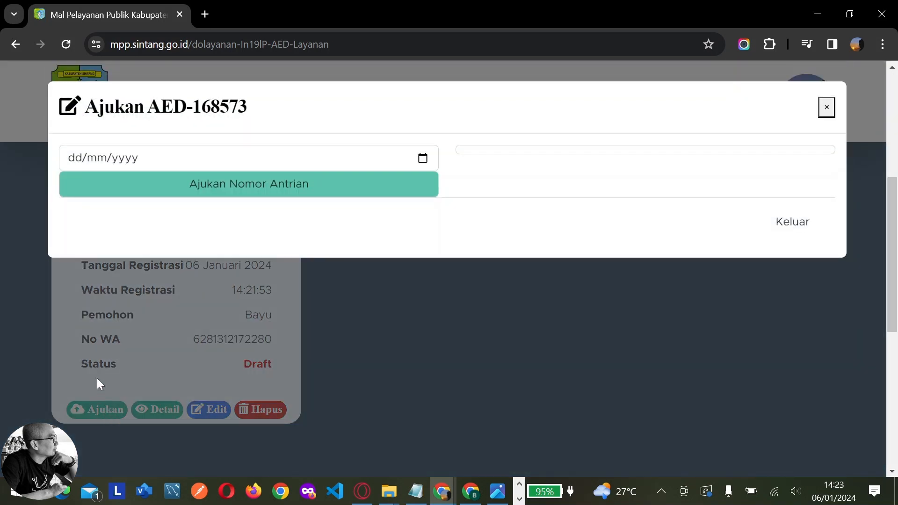
pyautogui.click(423, 160)
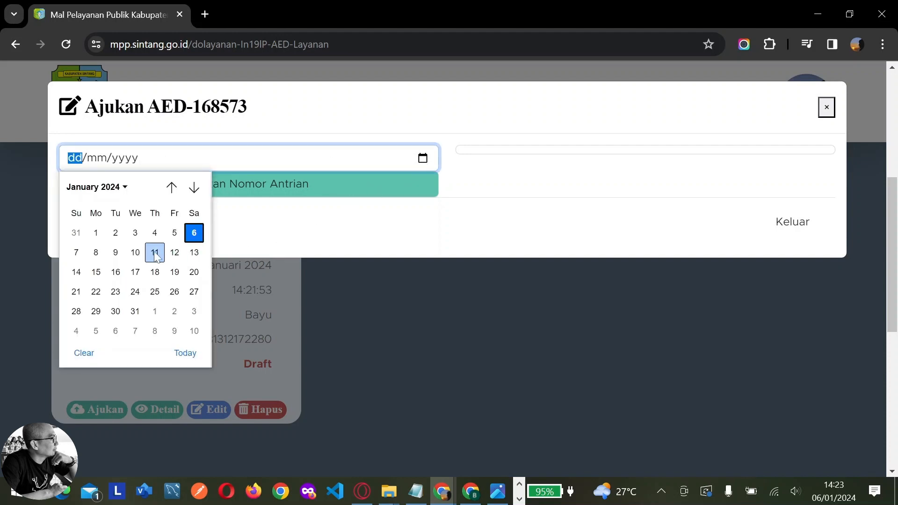
pyautogui.click(97, 257)
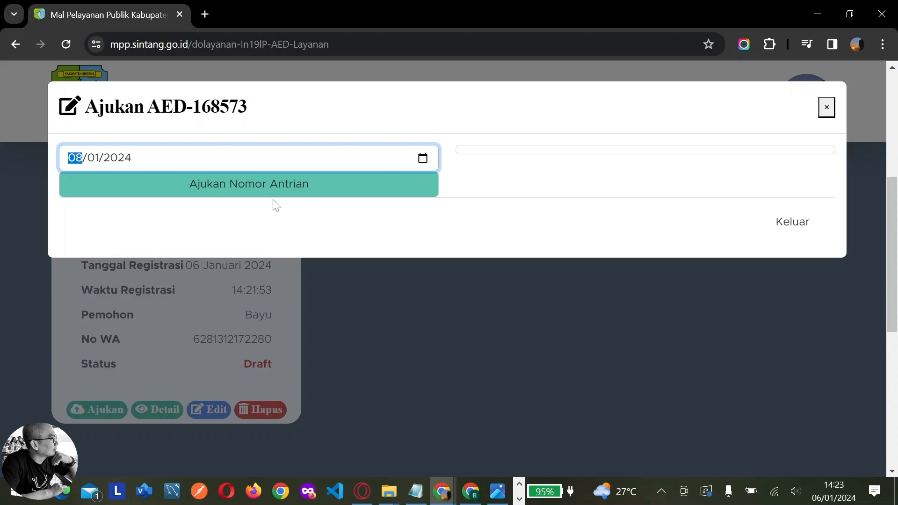
pyautogui.click(276, 186)
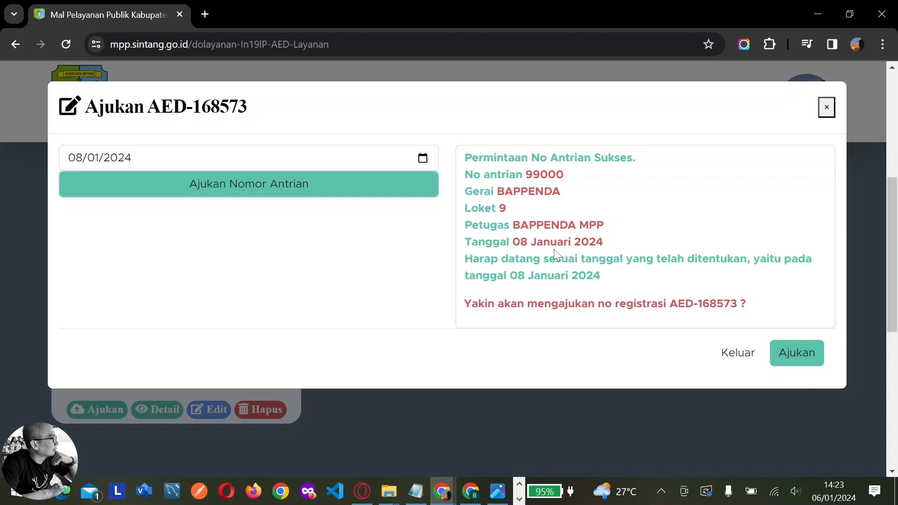
# Submit the BPHTB application with its queue number and dismiss the success notice
pyautogui.click(787, 358)
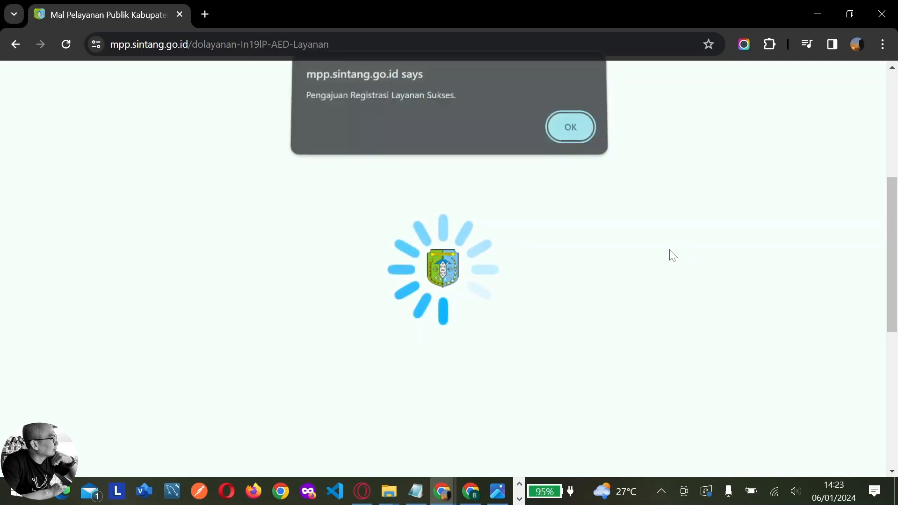
pyautogui.click(580, 137)
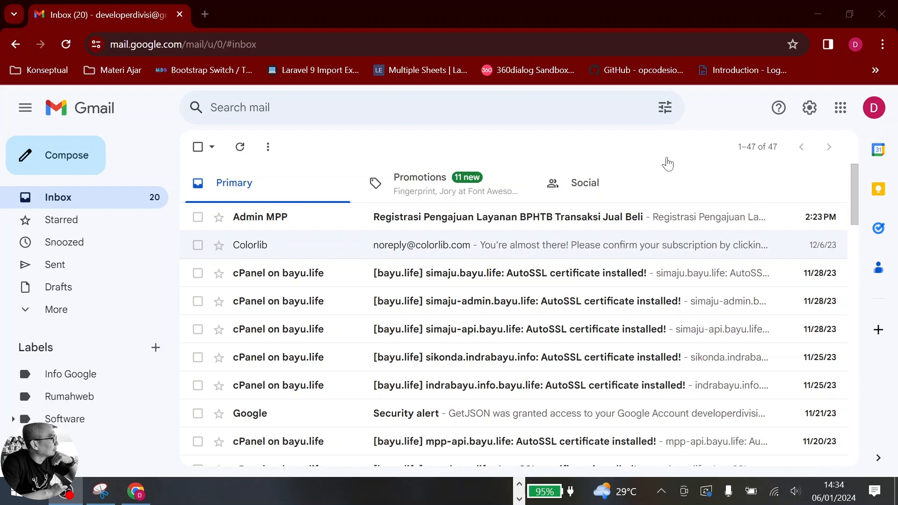
# Read the BPHTB registration email showing queue 99000, Loket 9, Senin 8 Januari 2024
pyautogui.click(379, 224)
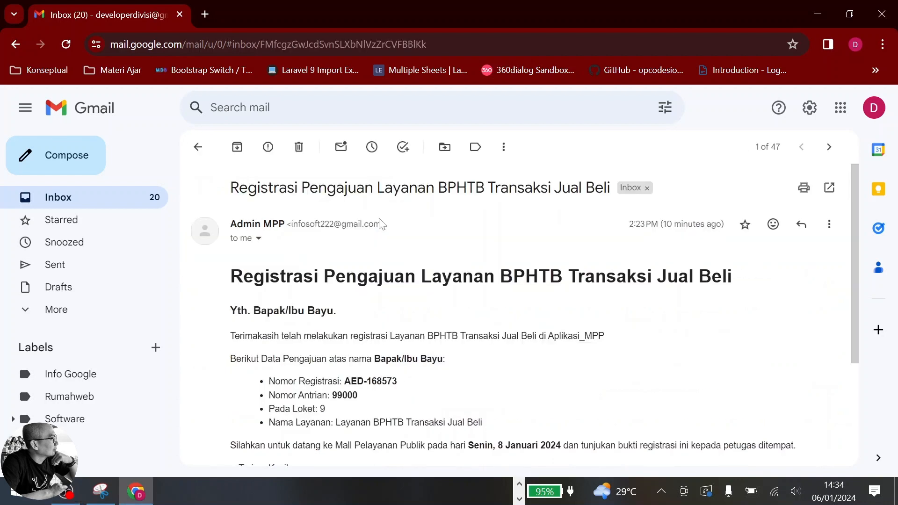
pyautogui.scroll(-2, 467, 260)
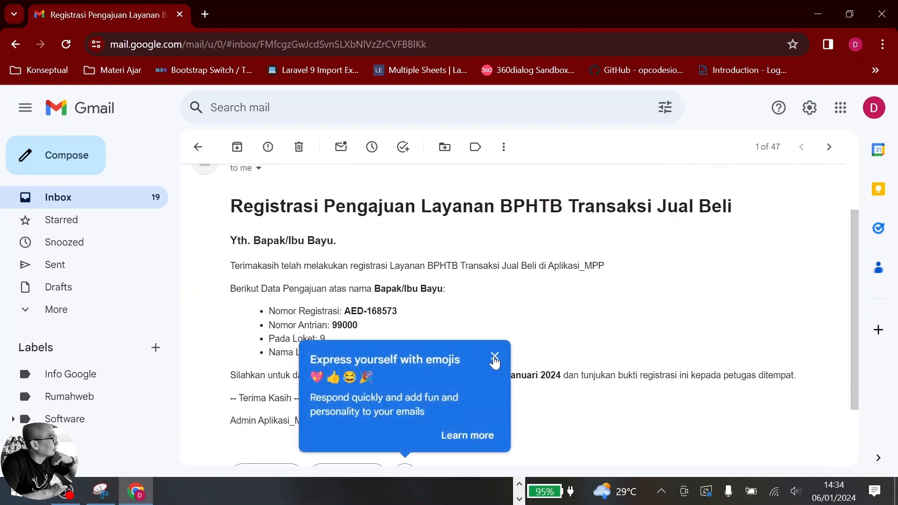
pyautogui.click(495, 357)
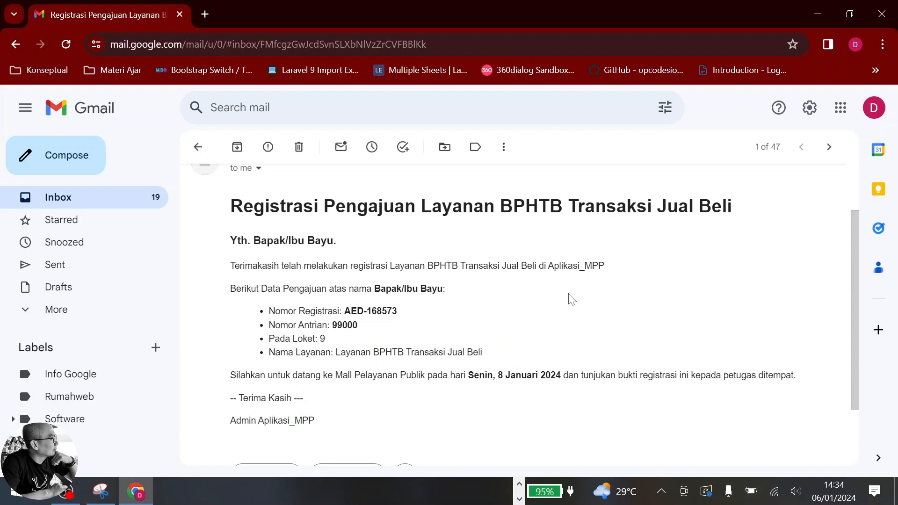
pyautogui.scroll(-1, 493, 341)
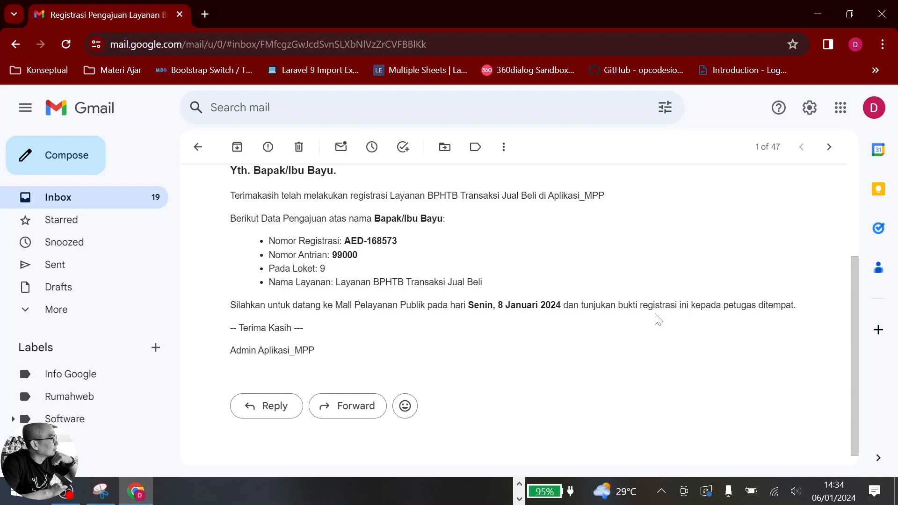
pyautogui.scroll(1, 383, 321)
pyautogui.scroll(-1, 385, 322)
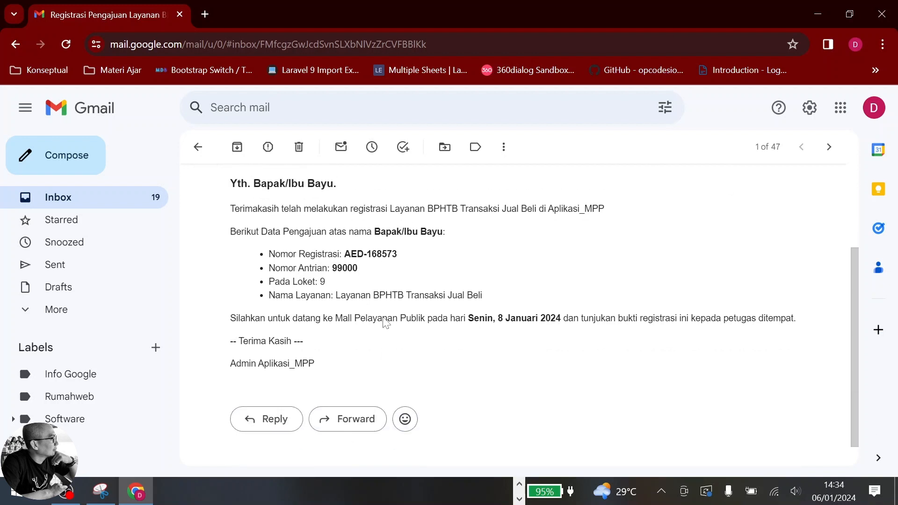
pyautogui.scroll(1, 387, 324)
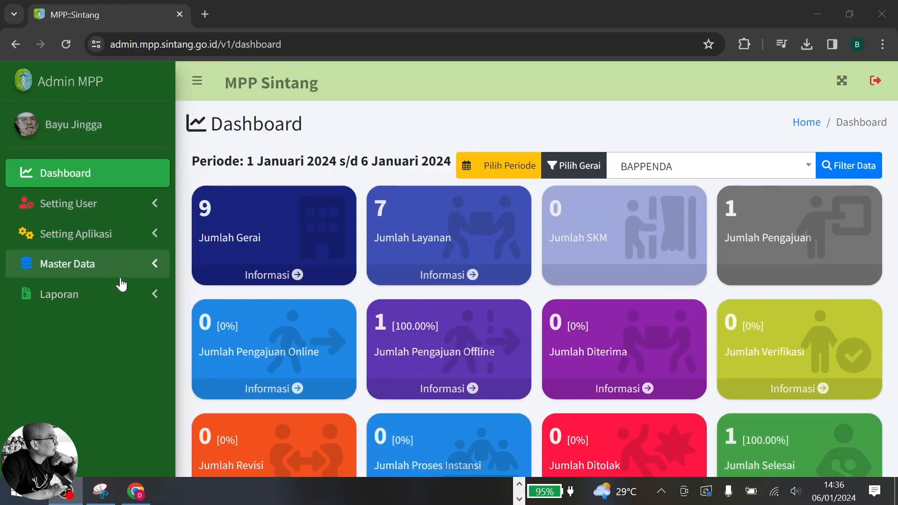
# In Data Pengajuan, filter to BPHTB Transaksi Jual Beli and list its Diajukan applications
pyautogui.click(118, 274)
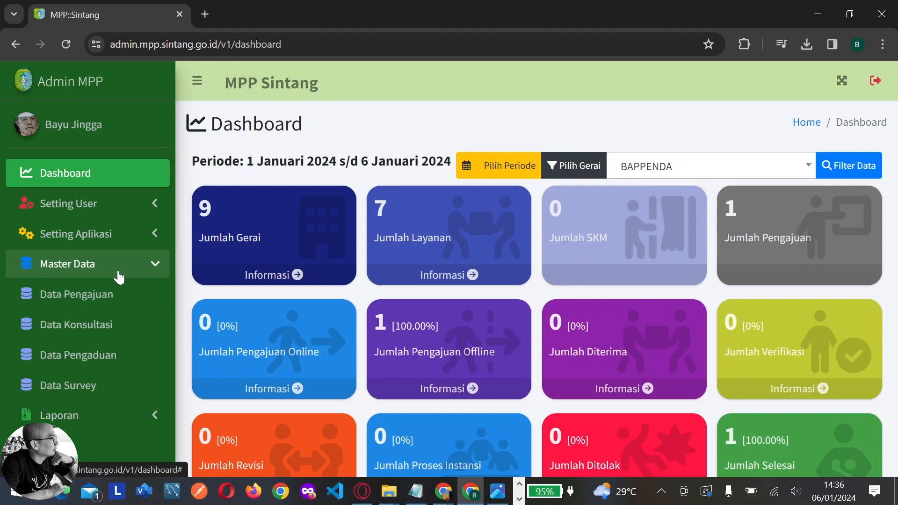
pyautogui.click(96, 305)
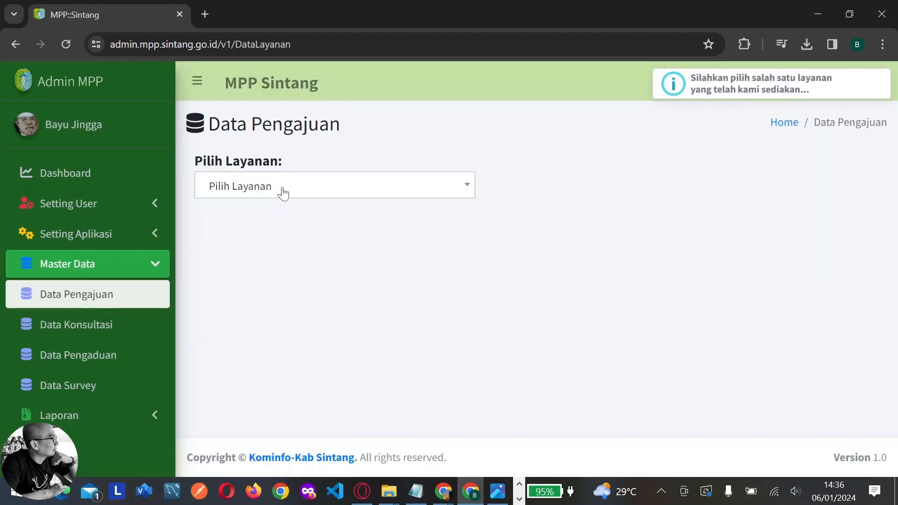
pyautogui.click(283, 192)
pyautogui.click(273, 296)
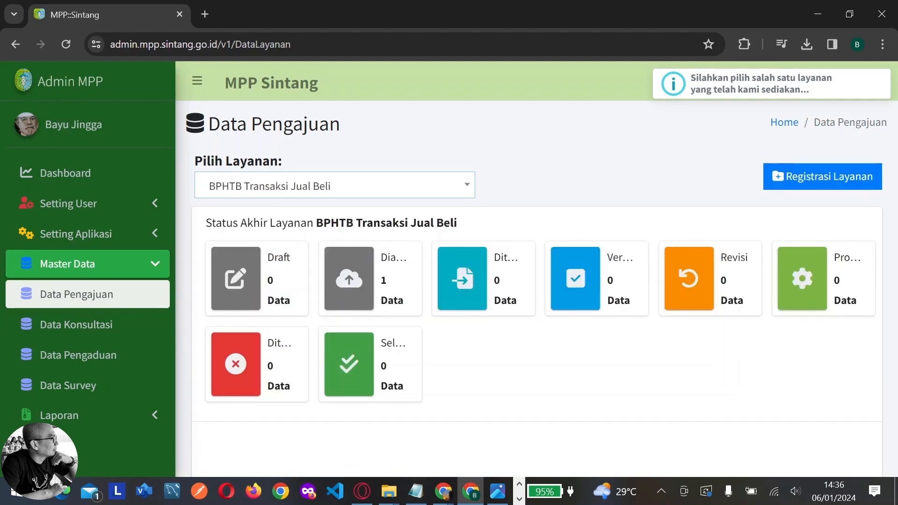
pyautogui.click(349, 281)
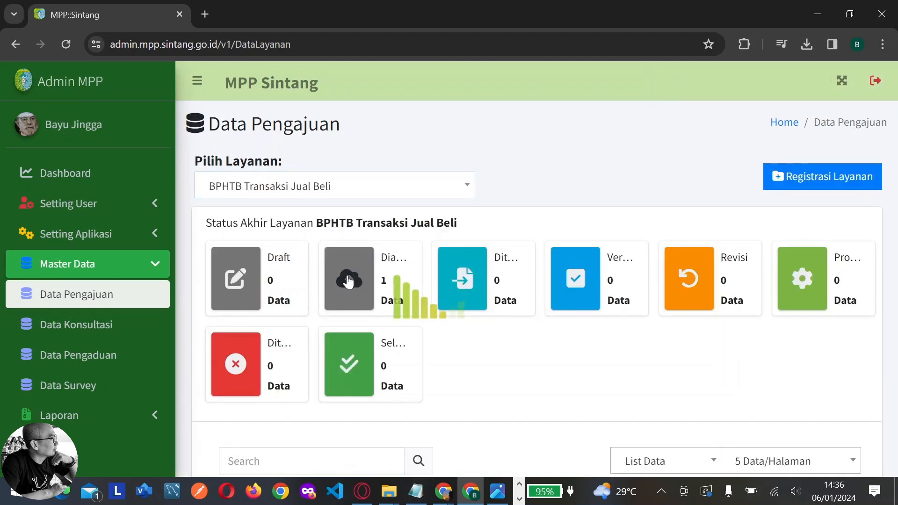
pyautogui.scroll(-5, 591, 315)
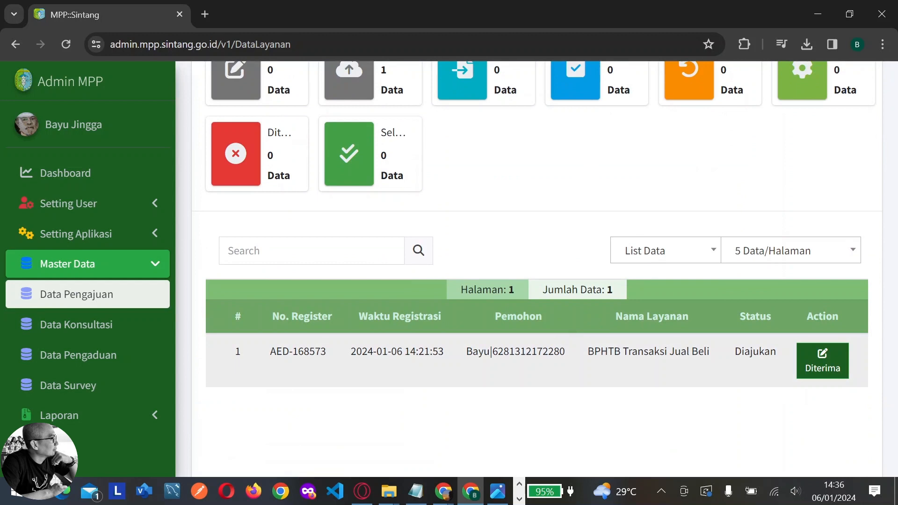
# Review the SSPD form and both ID card copies, marking all three as Sesuai
pyautogui.click(824, 369)
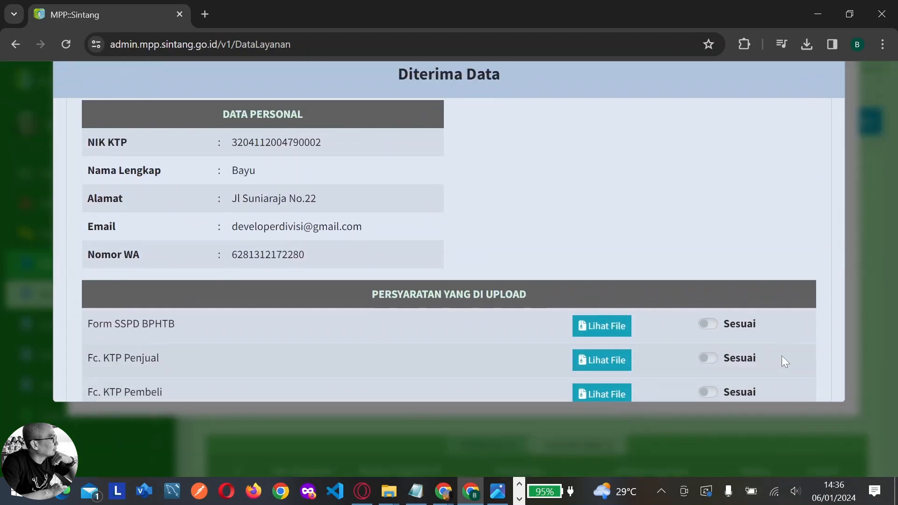
pyautogui.scroll(-3, 231, 257)
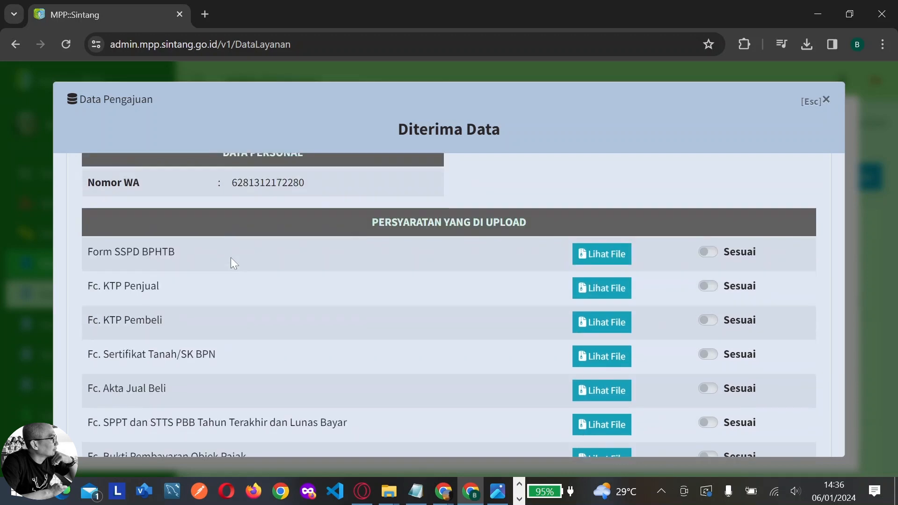
pyautogui.click(607, 249)
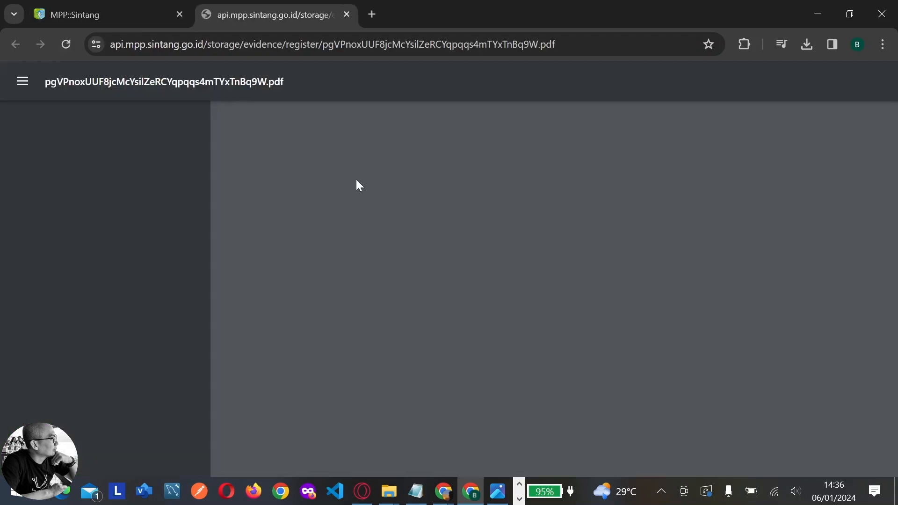
pyautogui.scroll(-2, 355, 179)
pyautogui.scroll(2, 354, 180)
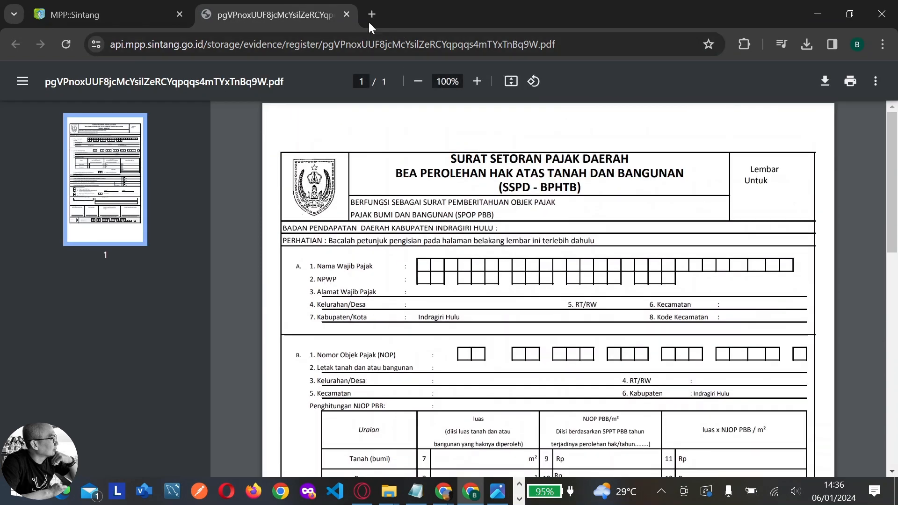
pyautogui.click(350, 16)
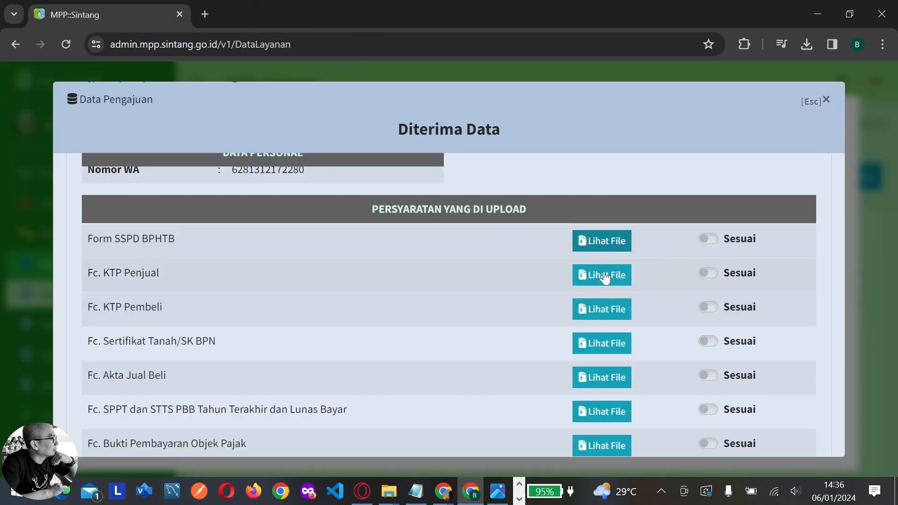
pyautogui.click(605, 281)
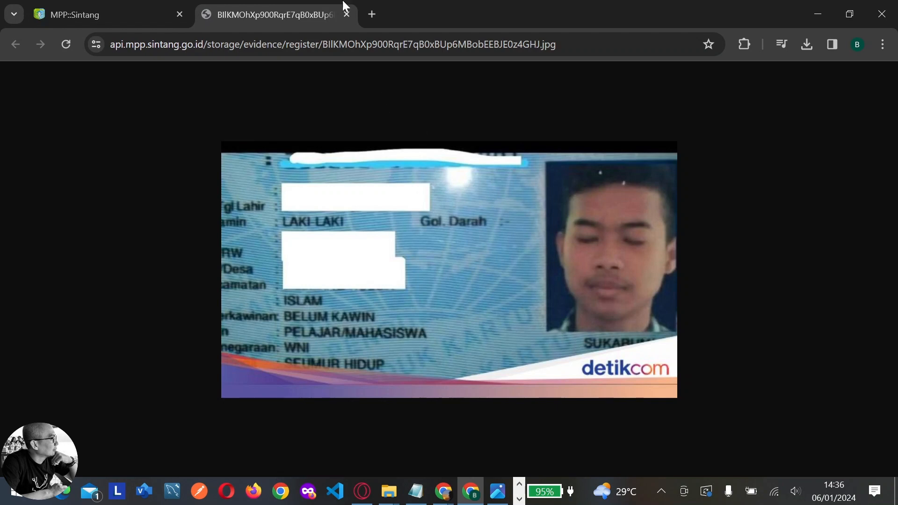
pyautogui.click(347, 14)
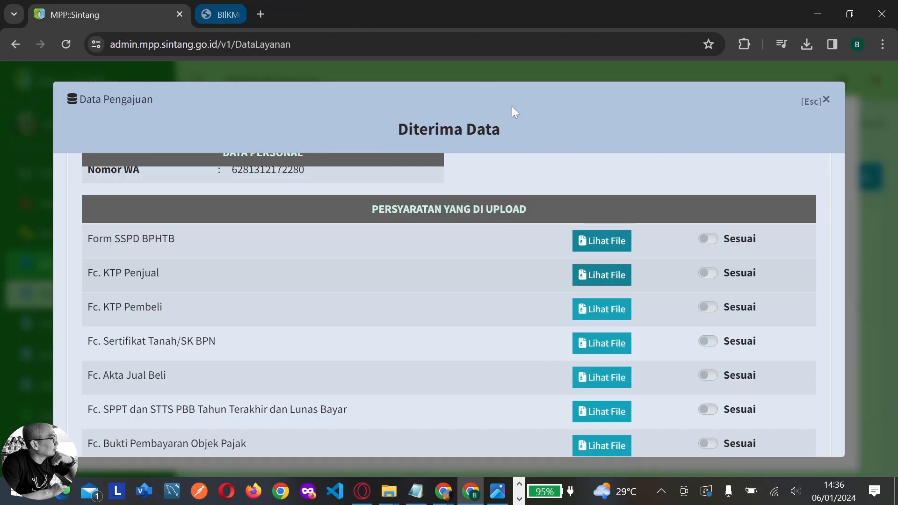
pyautogui.click(707, 238)
pyautogui.click(708, 273)
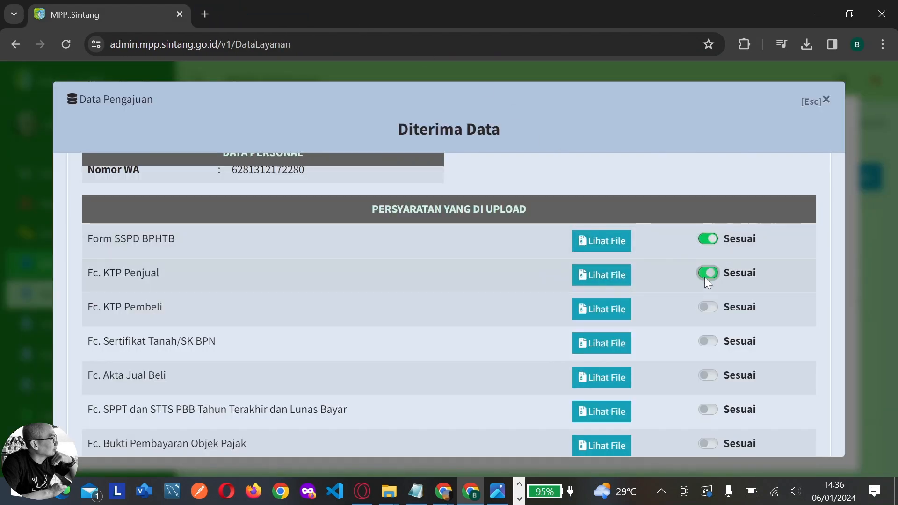
pyautogui.click(624, 307)
pyautogui.click(347, 14)
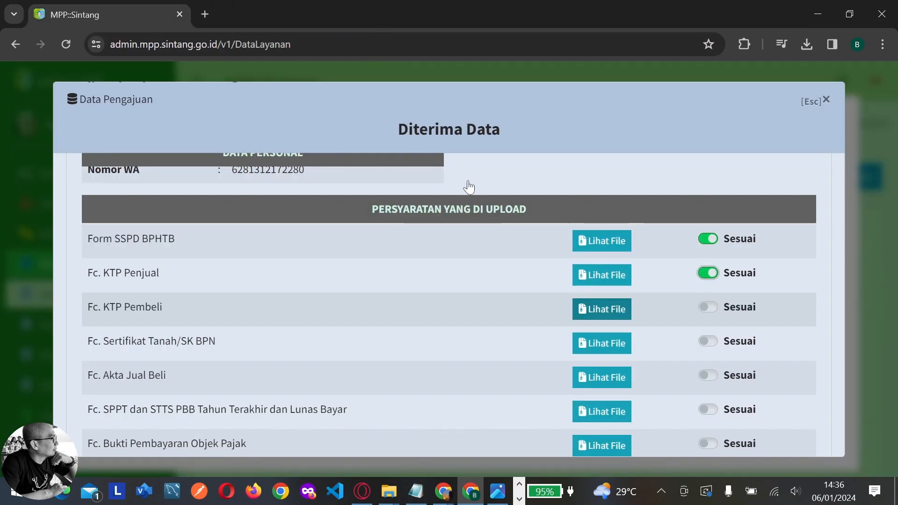
pyautogui.click(708, 307)
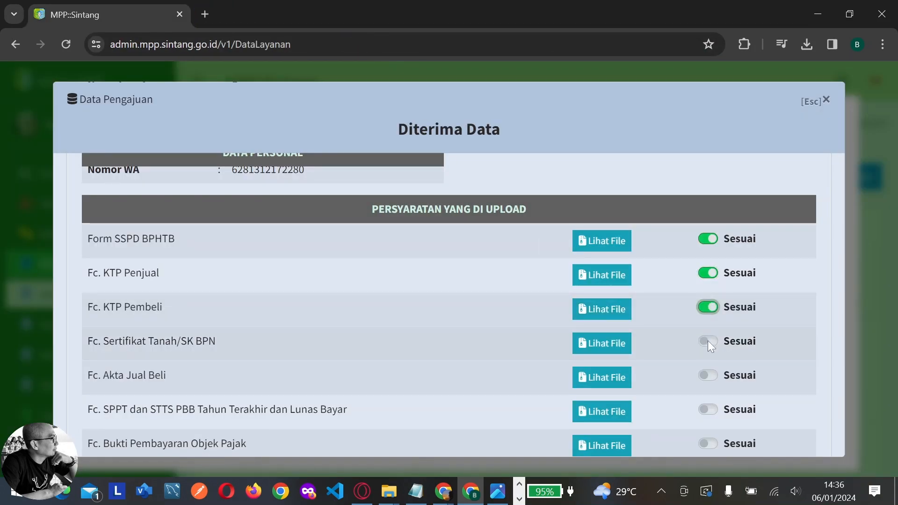
# Check the land certificate and mark it, the Akta Jual Beli, SPPT/STTS PBB and payment proof as Sesuai
pyautogui.scroll(-2, 709, 340)
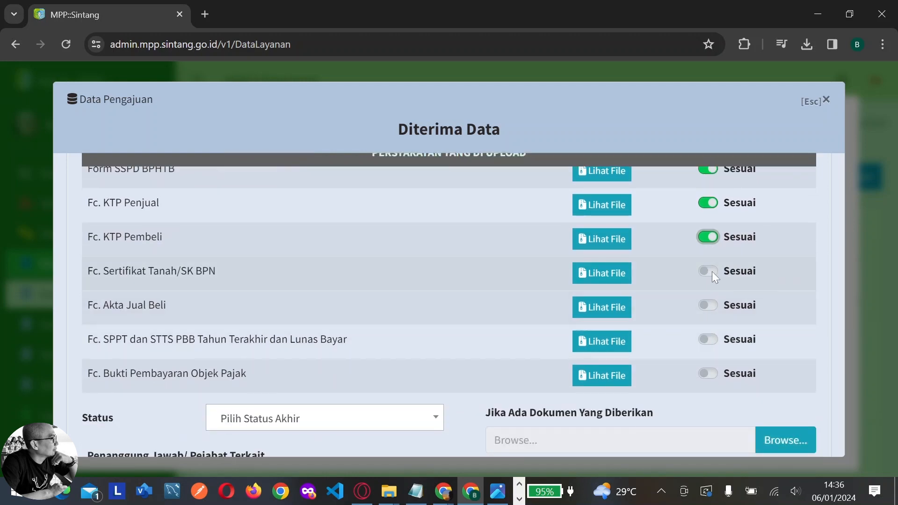
pyautogui.click(601, 273)
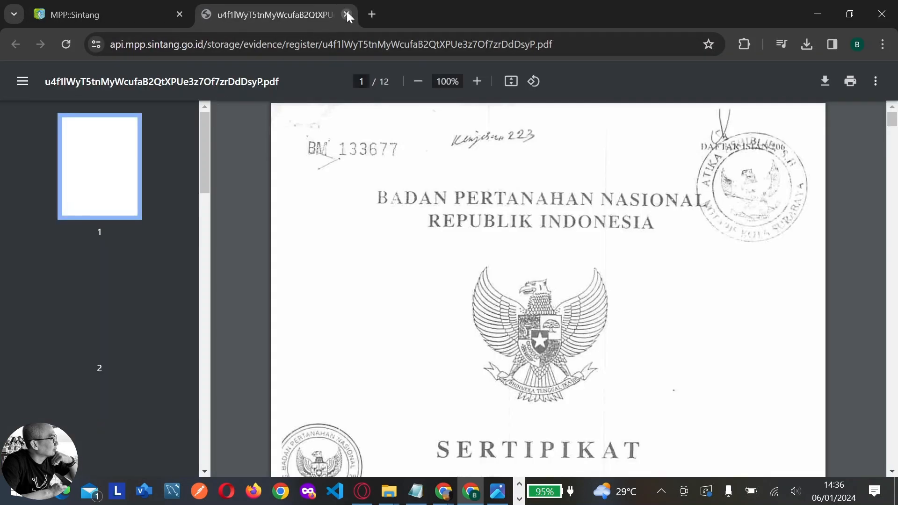
pyautogui.click(346, 14)
pyautogui.click(713, 271)
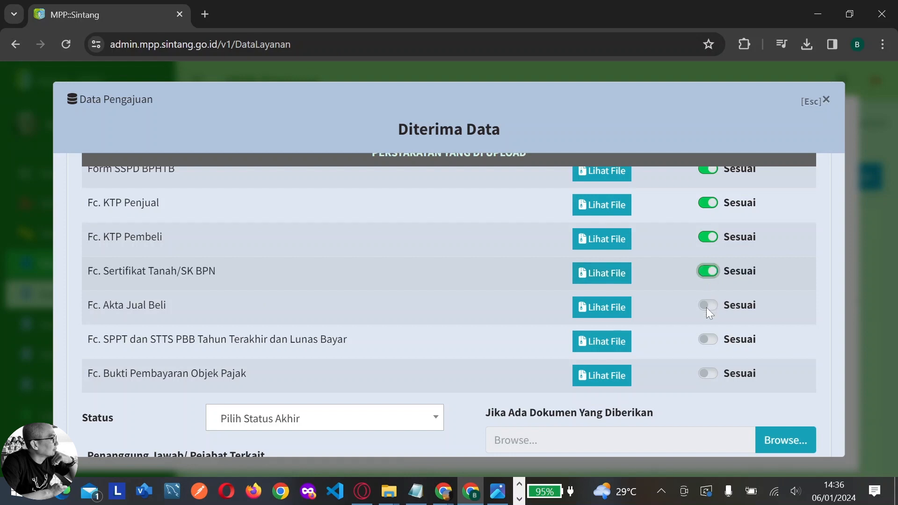
pyautogui.click(707, 306)
pyautogui.click(711, 342)
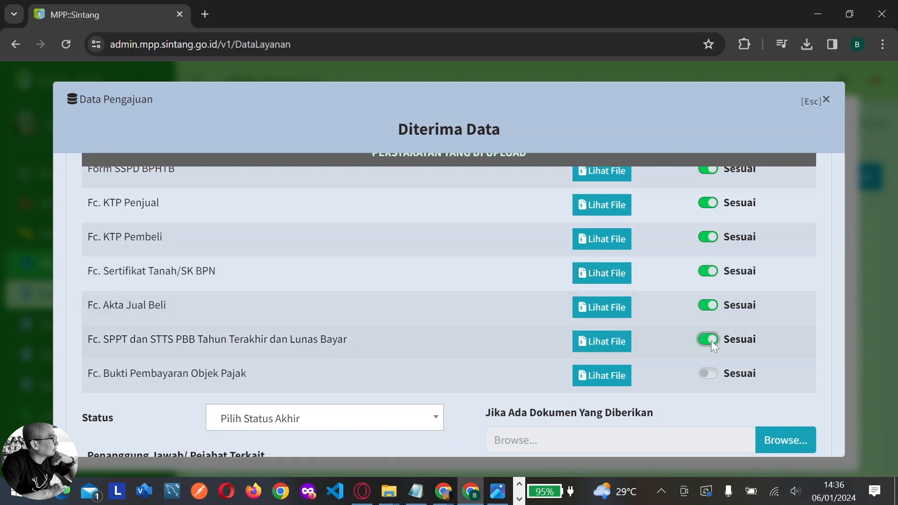
pyautogui.click(709, 375)
pyautogui.scroll(-2, 749, 336)
pyautogui.scroll(-1, 740, 300)
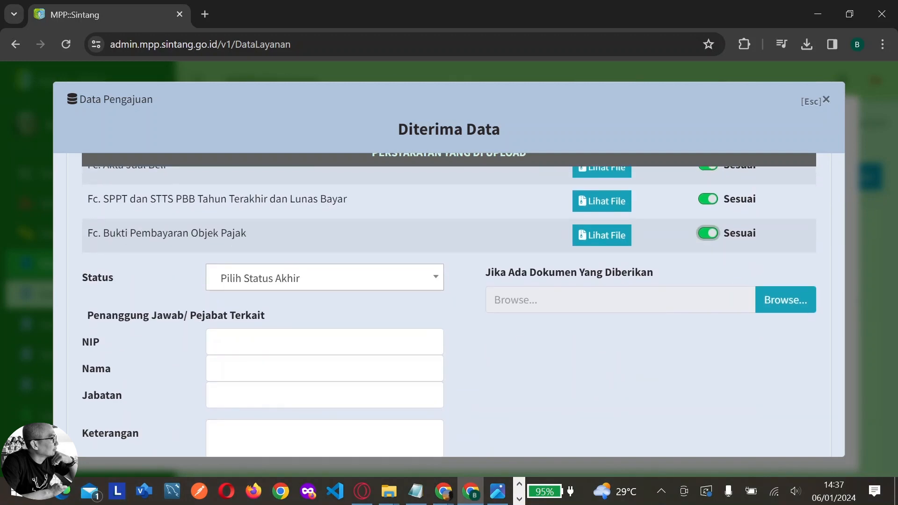
# Set the status to Diterima and enter the officer's NIP and name
pyautogui.click(387, 279)
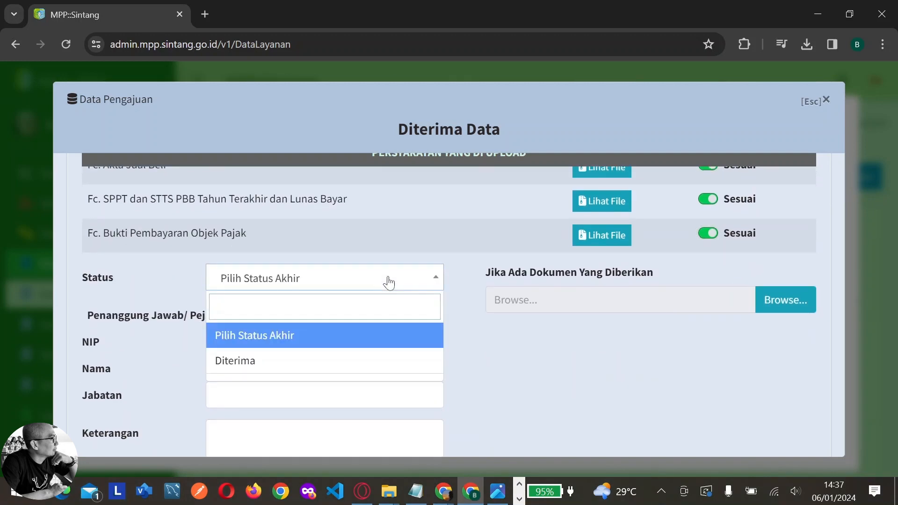
pyautogui.click(381, 364)
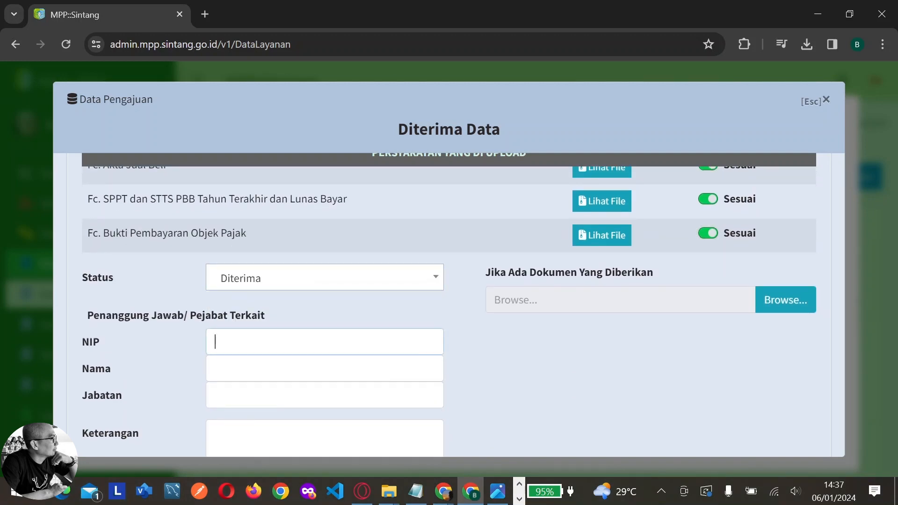
pyautogui.write('1212312')
pyautogui.click(215, 369)
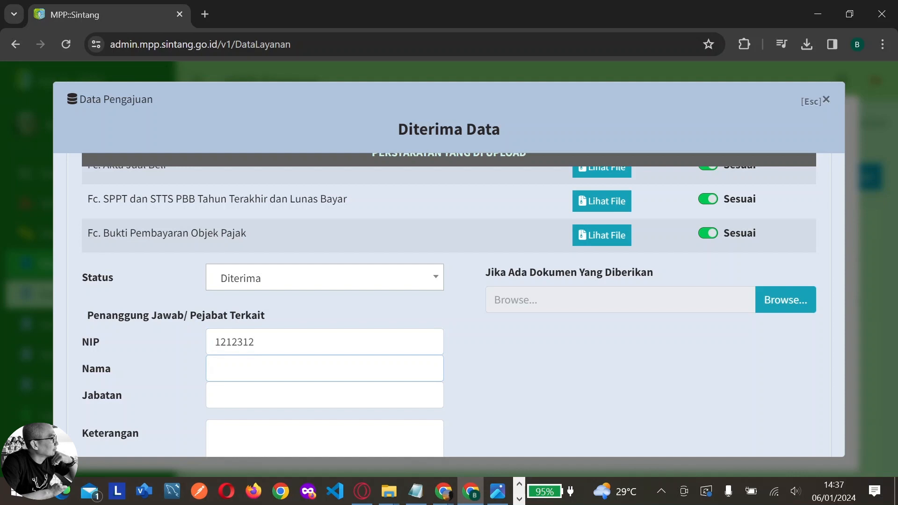
pyautogui.write('Gunawan')
pyautogui.scroll(-2, 449, 304)
pyautogui.press('Tab')
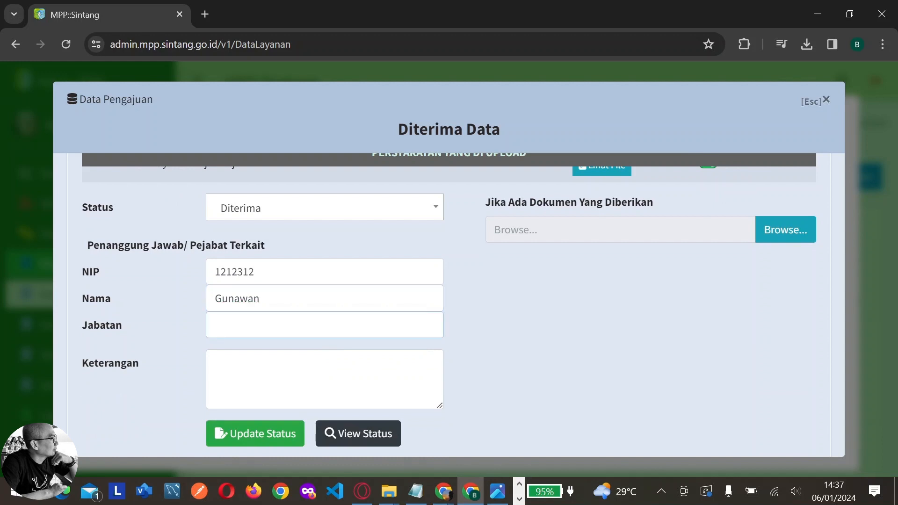
pyautogui.write('Ad')
pyautogui.hotkey('shift', 'Tab')
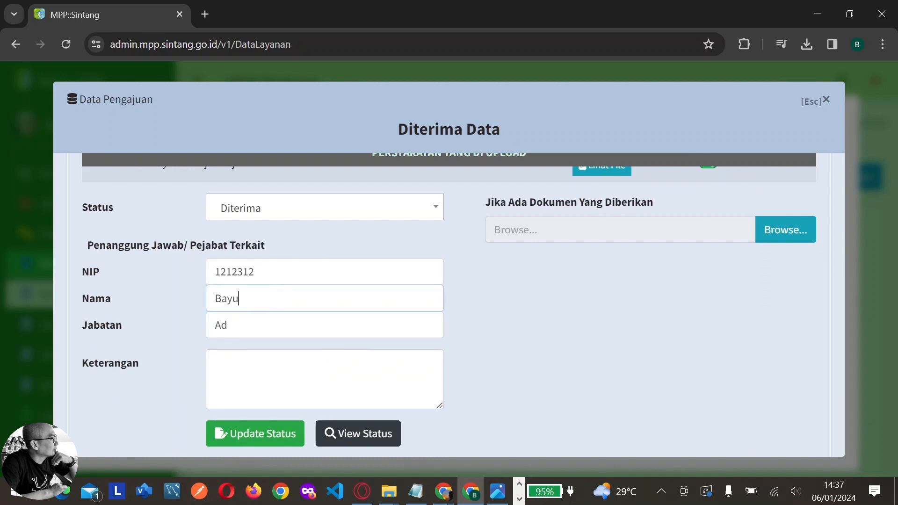
# Set Jabatan to 'Admin Gerai', note 'Dokumen sudah diterima', and update the status
pyautogui.press('Tab')
pyautogui.write('min')
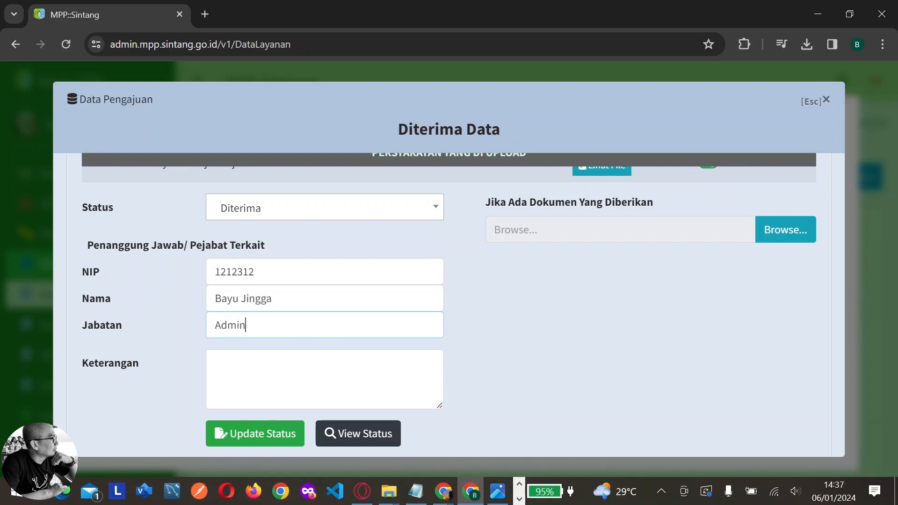
pyautogui.write(' M')
pyautogui.press('BackSpace')
pyautogui.write('Gerai')
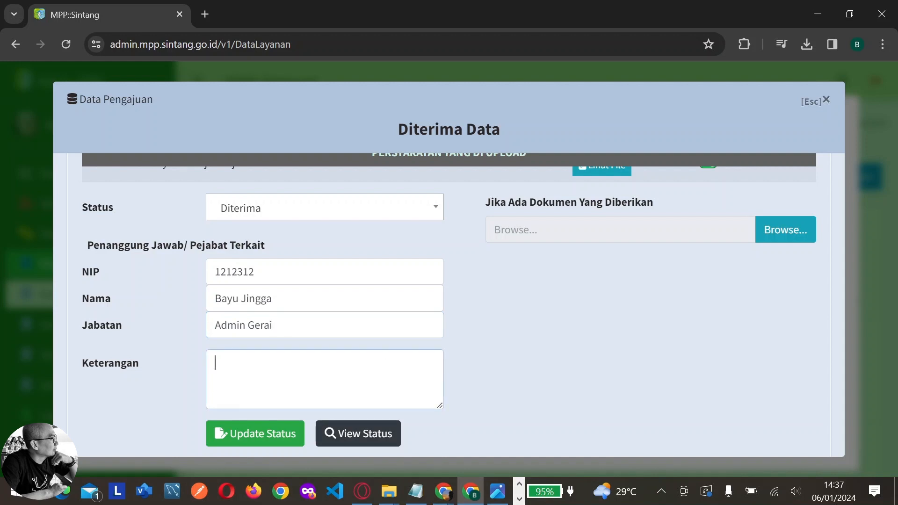
pyautogui.write('Dokumen sudah diterima')
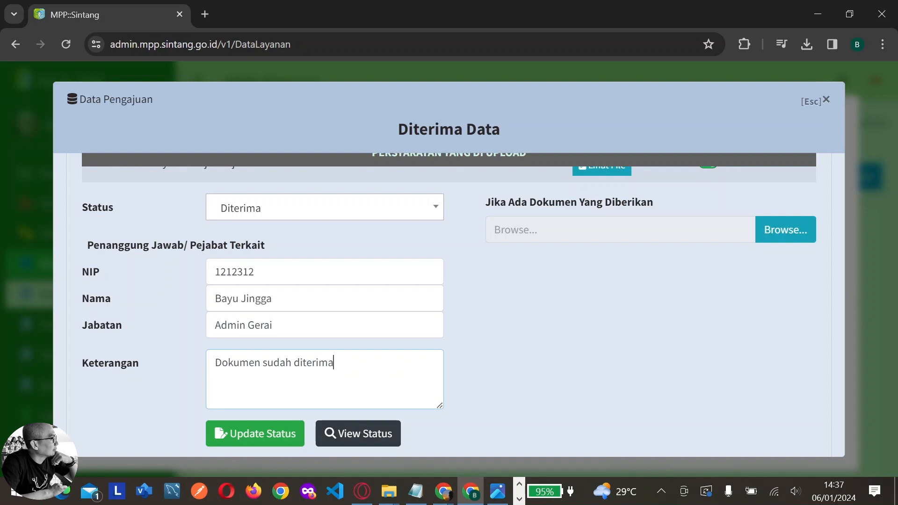
pyautogui.click(276, 435)
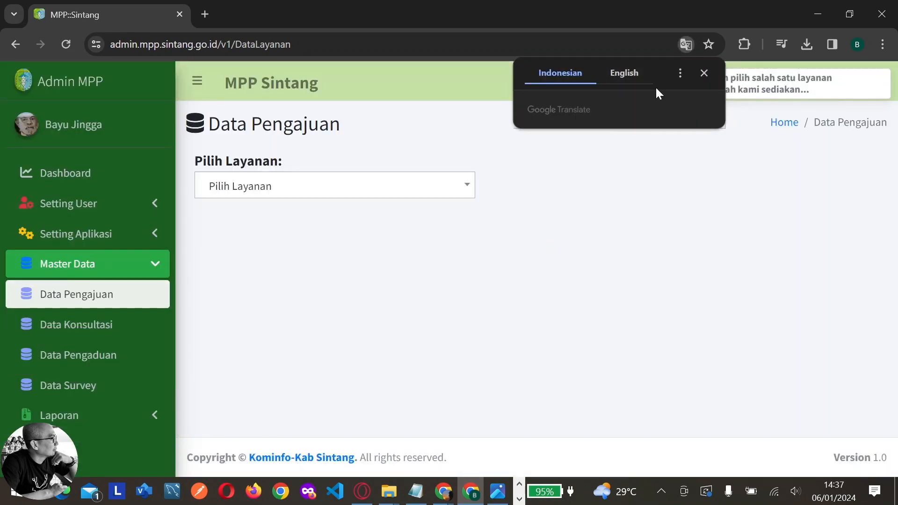
# Filter Data Pengajuan to BPHTB Transaksi Jual Beli and list its one Diterima application
pyautogui.click(700, 74)
pyautogui.click(469, 188)
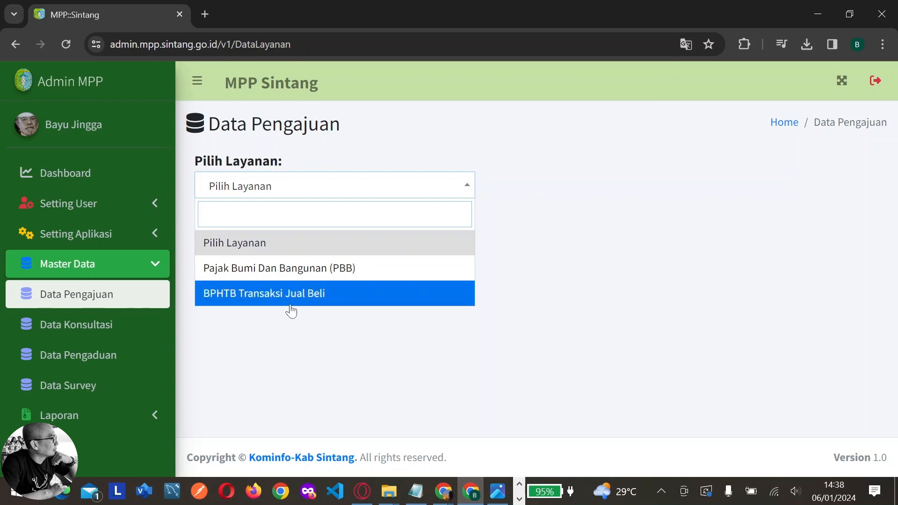
pyautogui.click(290, 300)
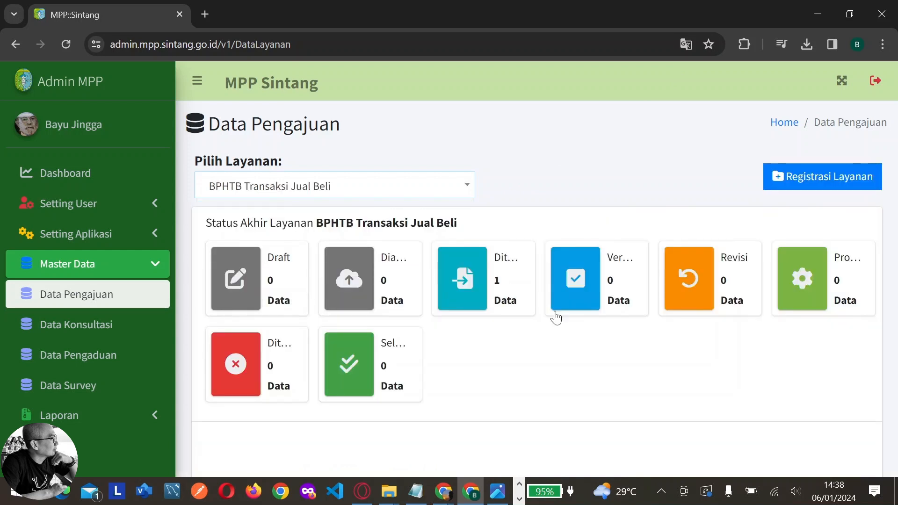
pyautogui.click(467, 303)
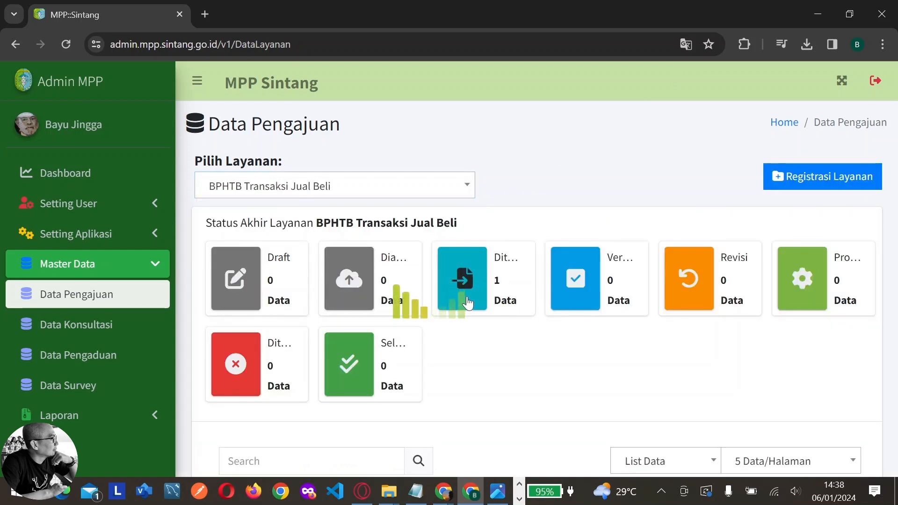
pyautogui.scroll(-3, 600, 323)
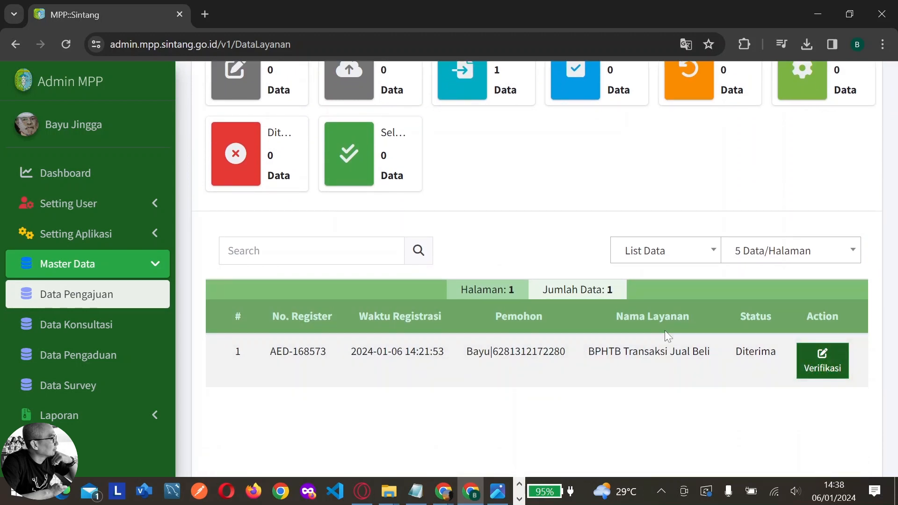
# Open the Verifikasi form for the received application and review the uploaded Form SSPD BPHTB
pyautogui.click(814, 365)
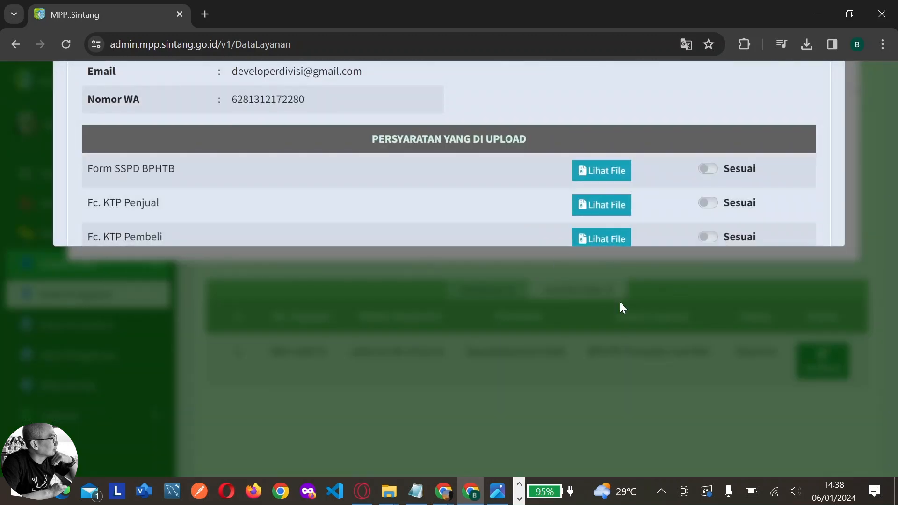
pyautogui.scroll(3, 656, 204)
pyautogui.scroll(-1, 661, 207)
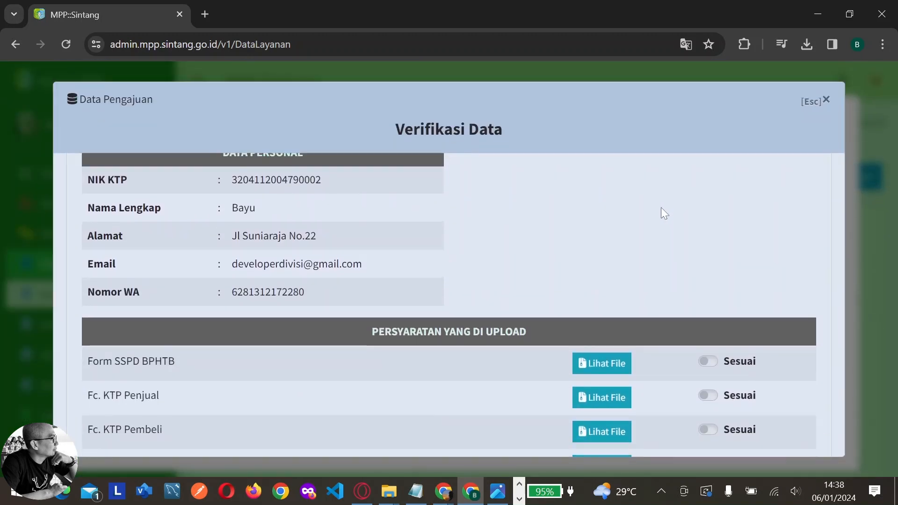
pyautogui.scroll(-7, 661, 207)
pyautogui.scroll(-2, 661, 207)
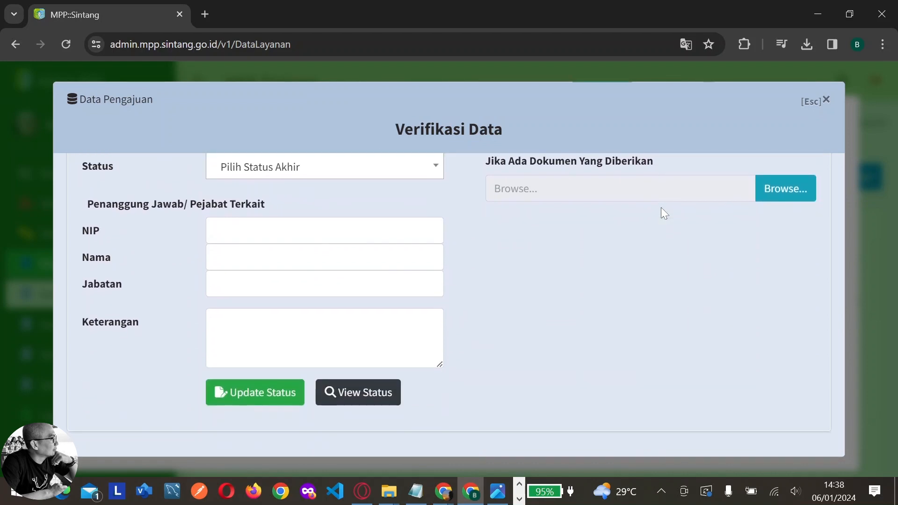
pyautogui.scroll(5, 661, 207)
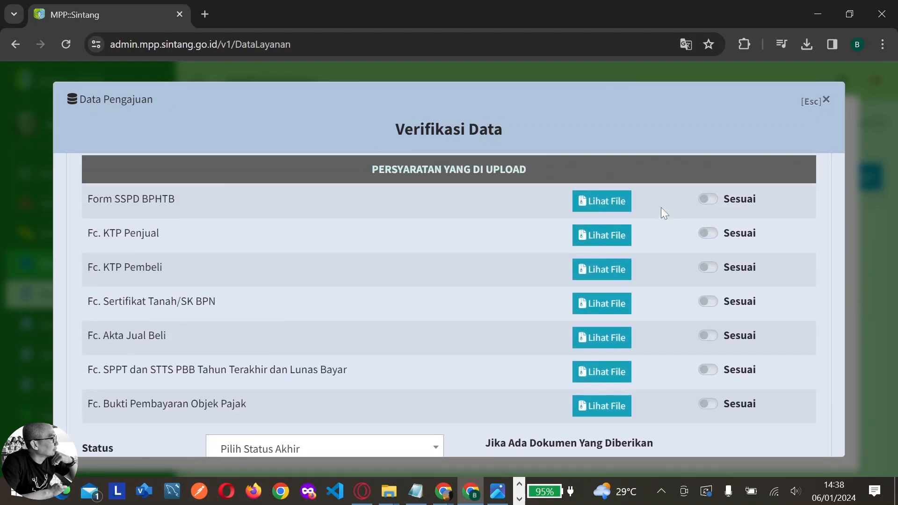
pyautogui.scroll(1, 661, 207)
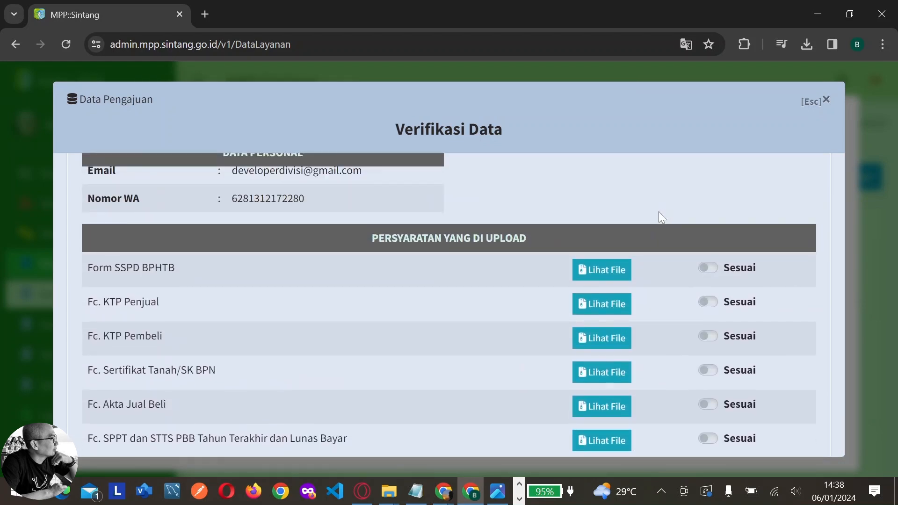
pyautogui.click(621, 277)
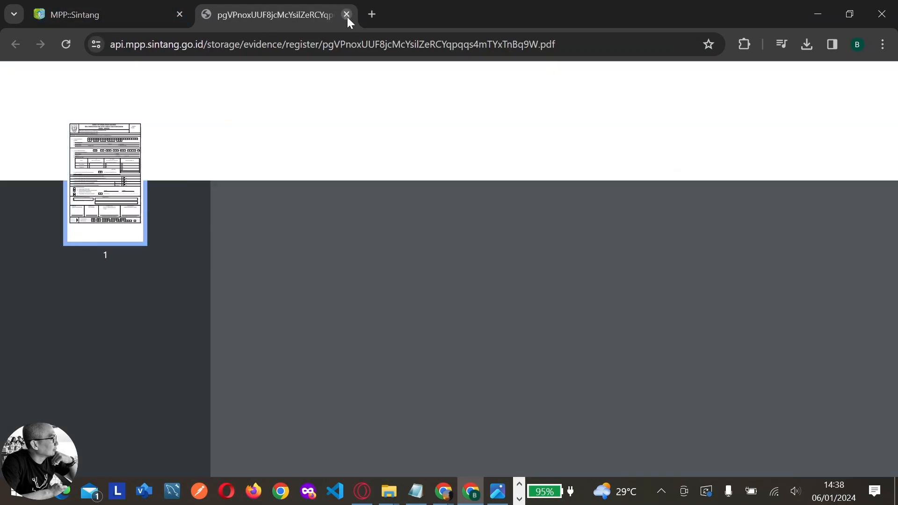
pyautogui.click(346, 15)
pyautogui.scroll(-1, 662, 366)
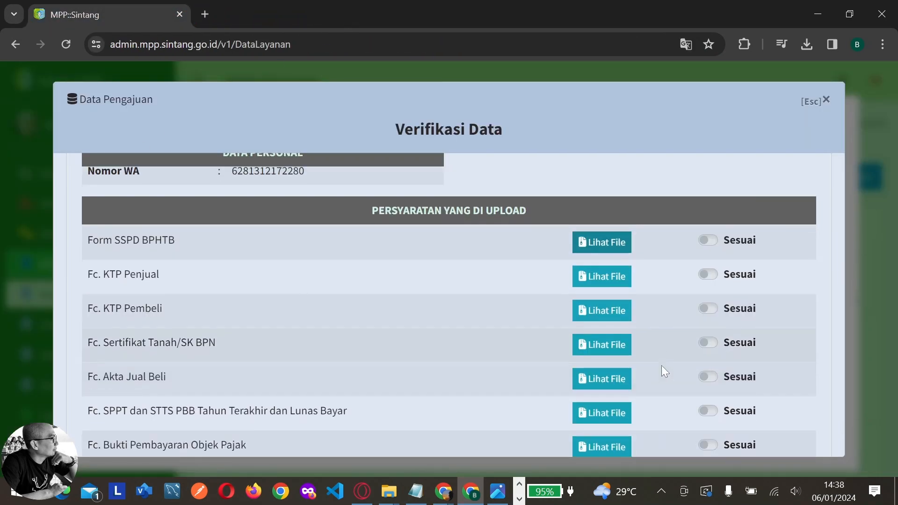
pyautogui.scroll(-1, 662, 366)
# Mark all seven requirements, from Form SSPD BPHTB to Bukti Pembayaran, as Sesuai
pyautogui.click(708, 198)
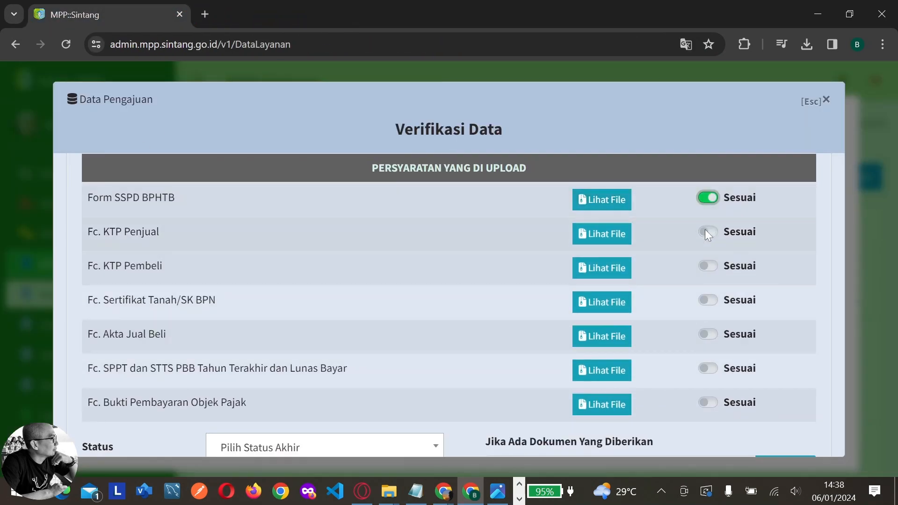
pyautogui.click(708, 232)
pyautogui.click(707, 266)
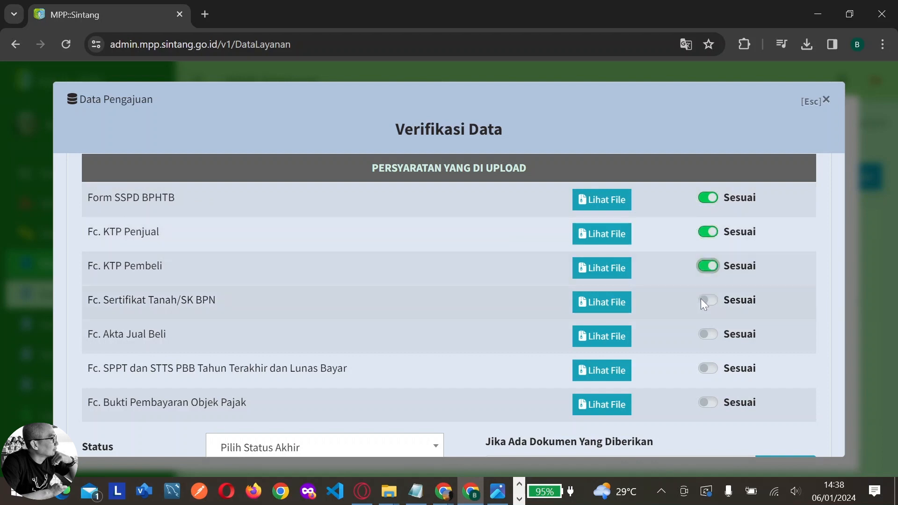
pyautogui.click(705, 299)
pyautogui.click(707, 333)
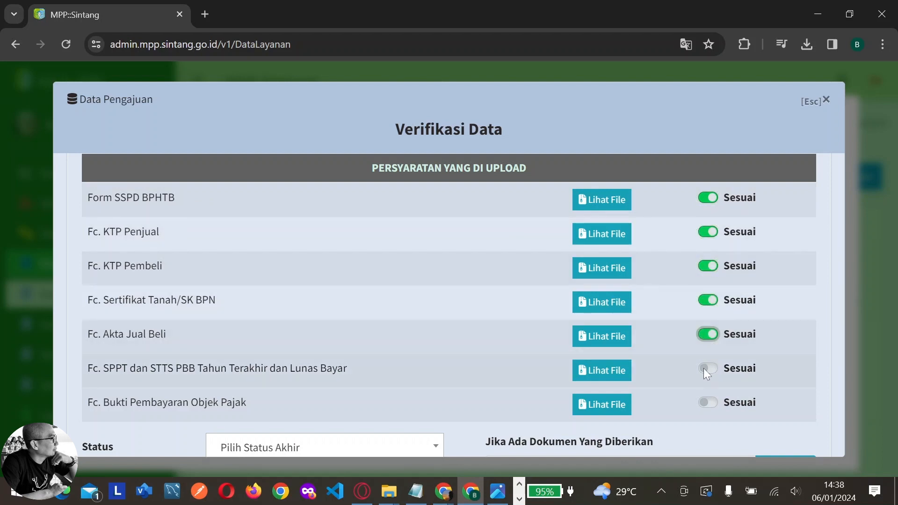
pyautogui.click(706, 369)
pyautogui.click(710, 403)
pyautogui.scroll(-3, 661, 302)
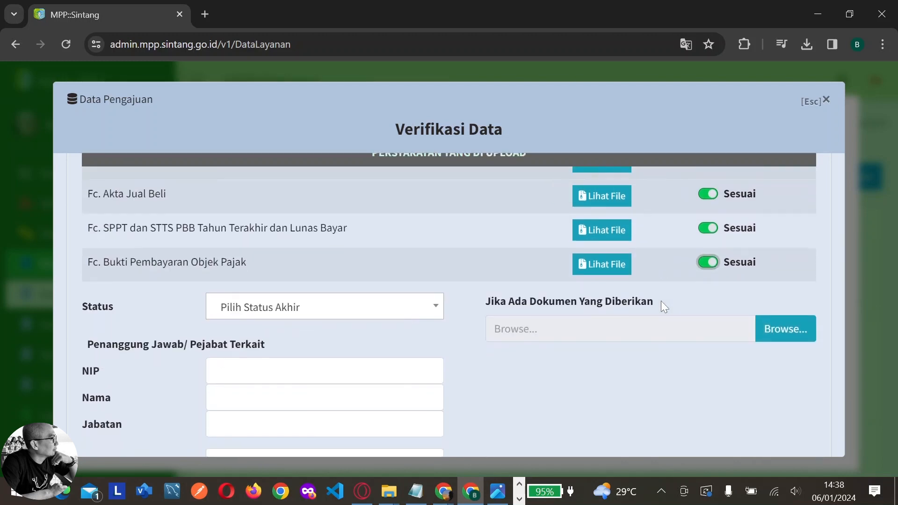
pyautogui.scroll(-2, 661, 298)
pyautogui.click(405, 242)
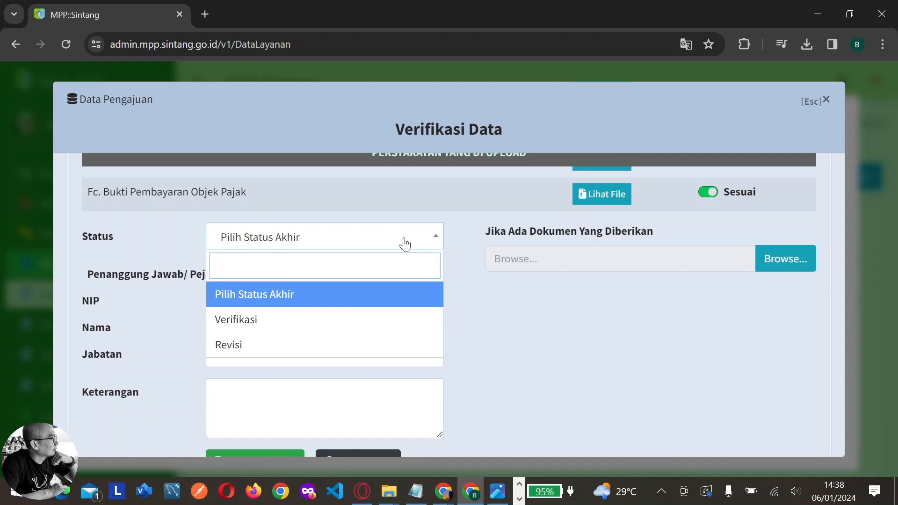
# Set the status to Verifikasi and fill in the official's NIP and name
pyautogui.click(399, 321)
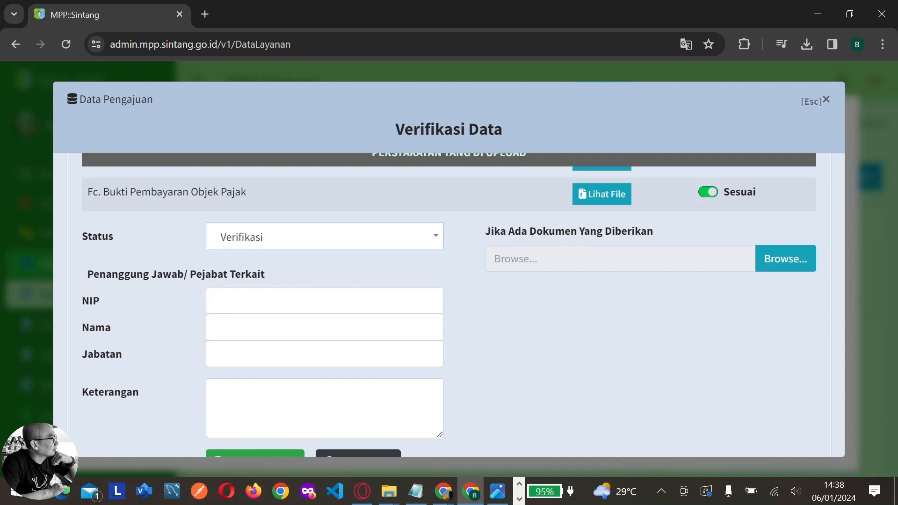
pyautogui.click(363, 335)
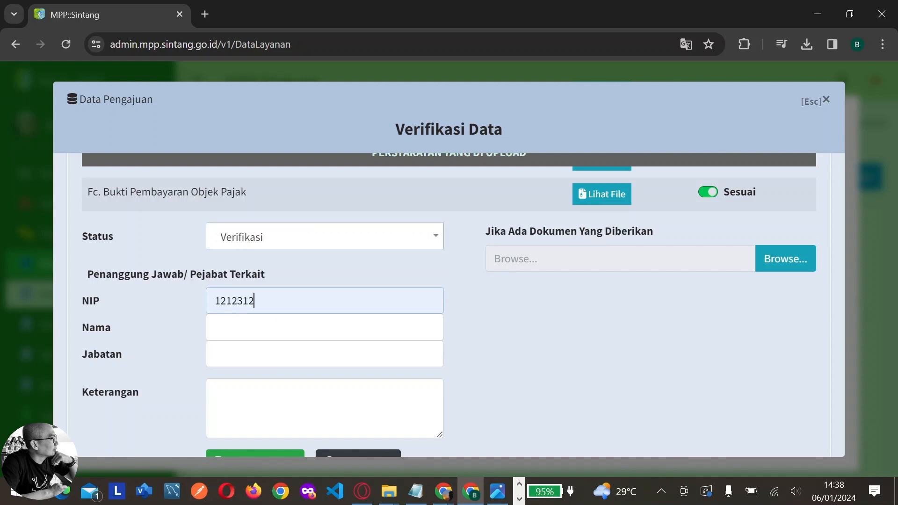
pyautogui.click(360, 331)
pyautogui.click(350, 358)
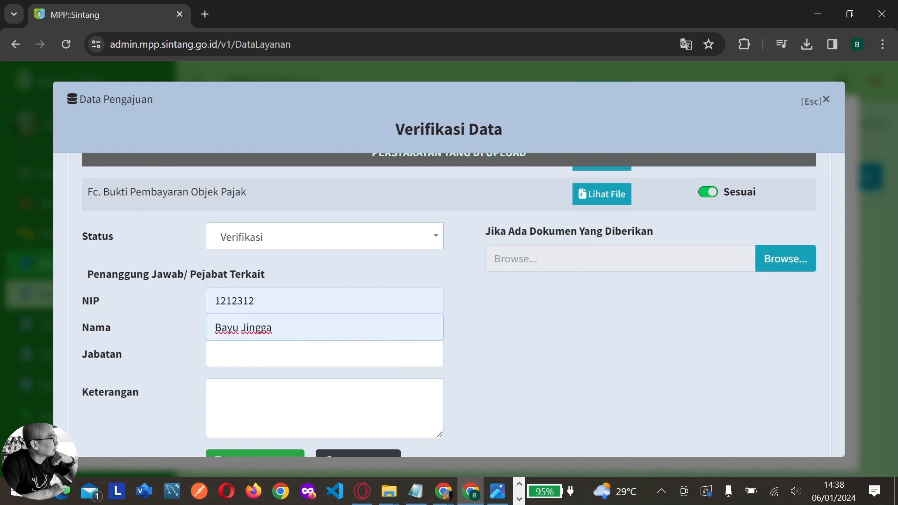
pyautogui.tripleClick(228, 328)
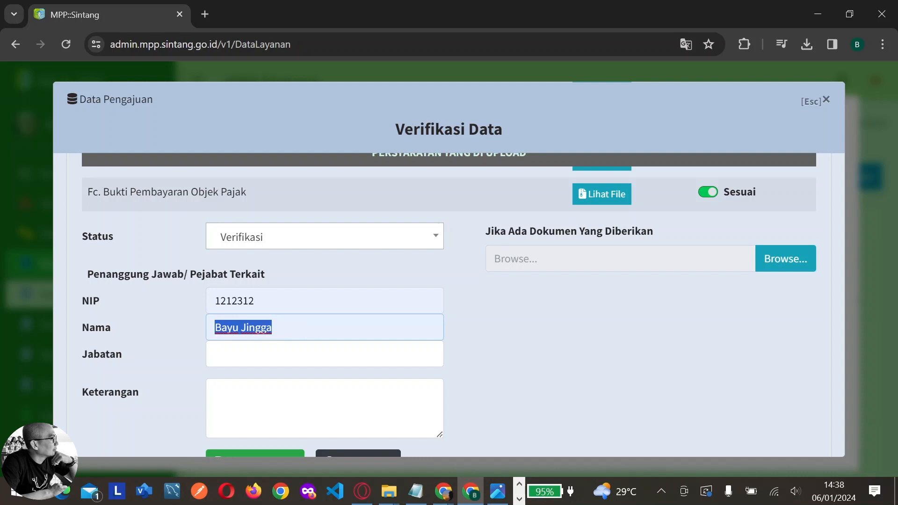
pyautogui.write('Gunawan')
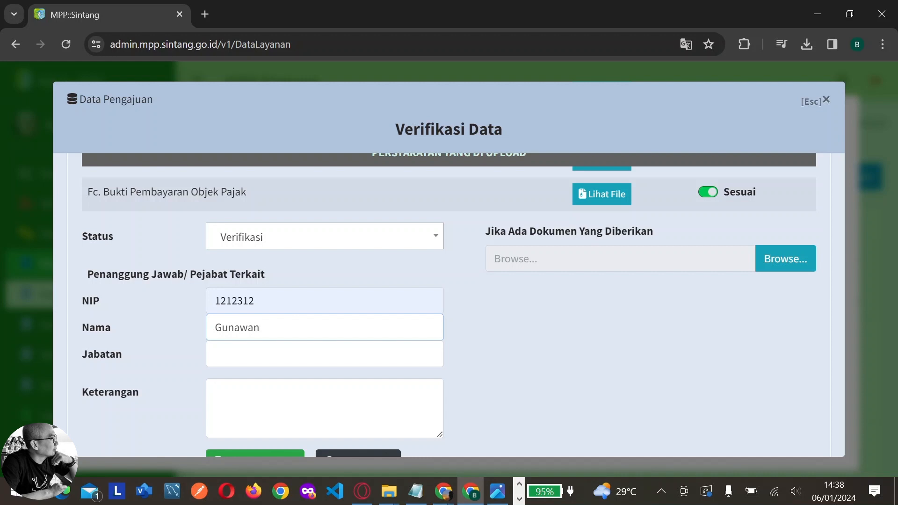
# Enter the official's Jabatan as 'Verifikator Dokumen Pengajuan Layanan'
pyautogui.click(228, 355)
pyautogui.write('Verifika')
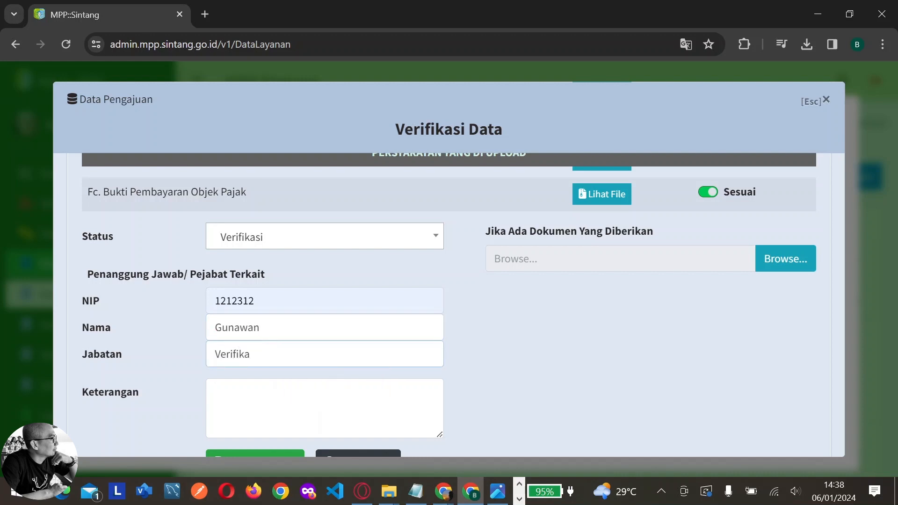
pyautogui.write('tor D')
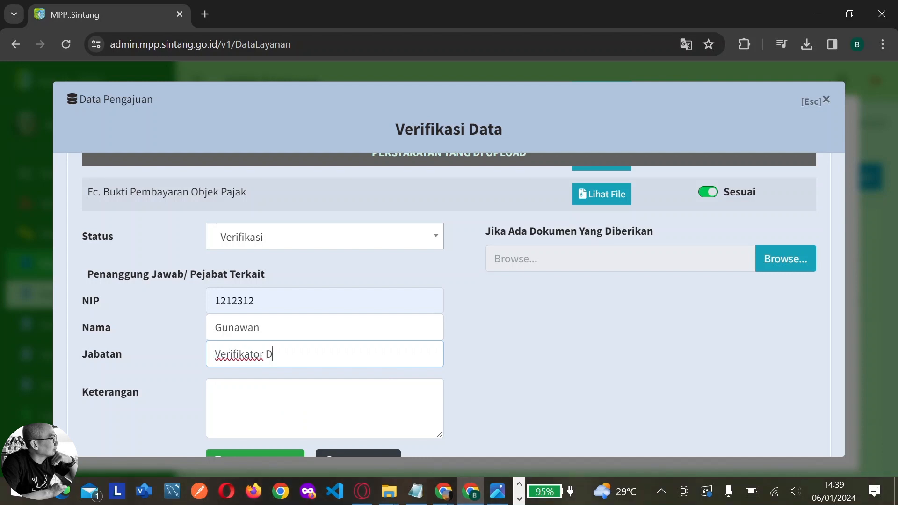
pyautogui.write('okumen Pengaju')
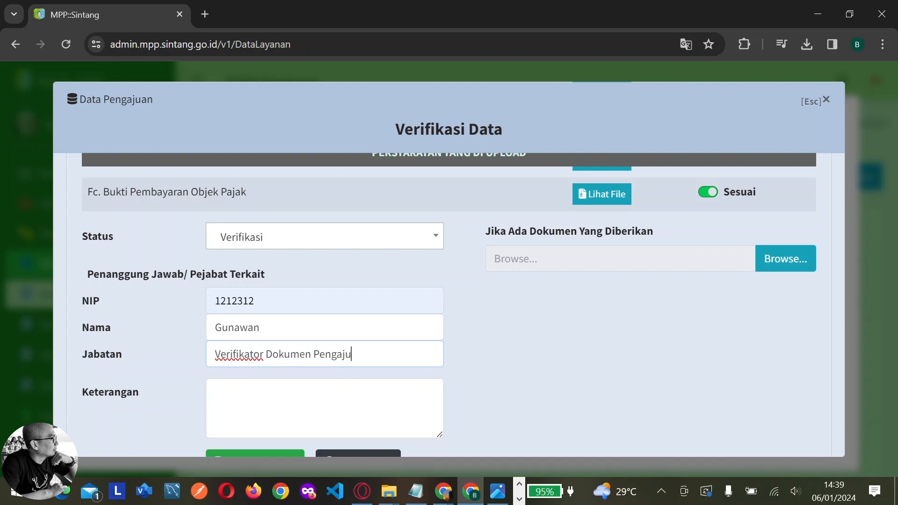
pyautogui.hotkey('ctrl', 'BackSpace')
pyautogui.write('Pengajuan Layanan')
pyautogui.scroll(-1, 554, 358)
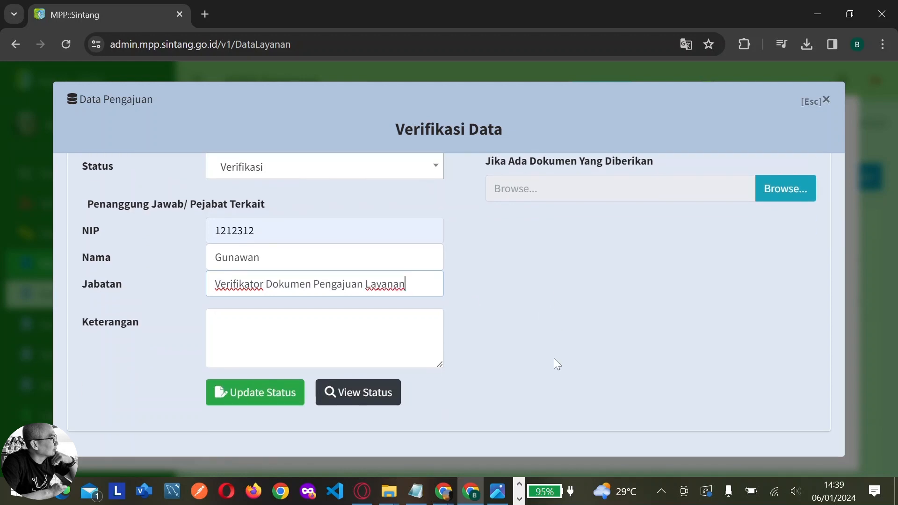
# Note 'Dokumen terverifikasi, selanjutnya akan diproses untuk mendapatkan dokumen BPHTB' and update the status
pyautogui.press('Tab')
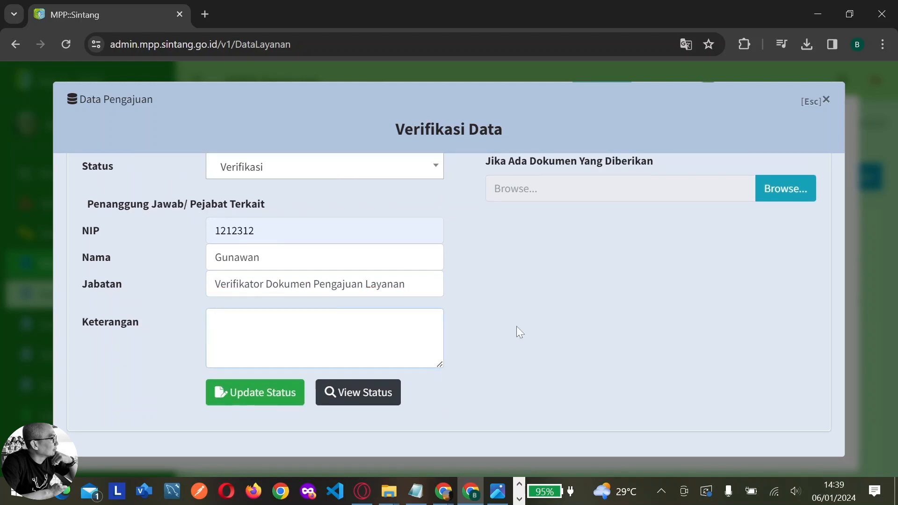
pyautogui.write('Dokumen terveri')
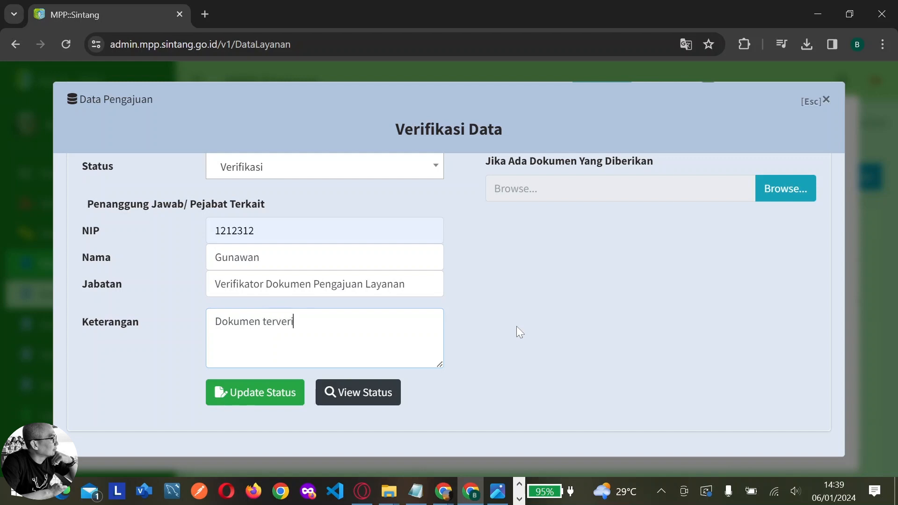
pyautogui.write('fikasi, s')
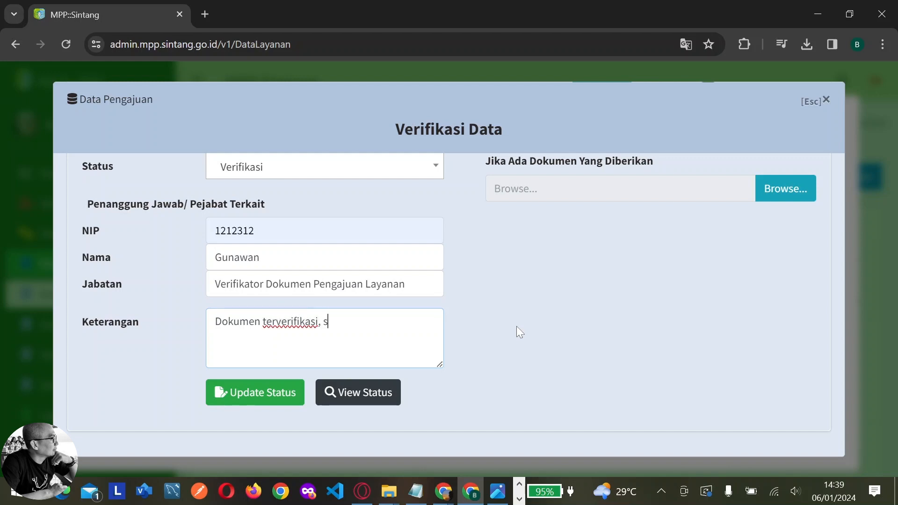
pyautogui.write('elanjutnya akan di')
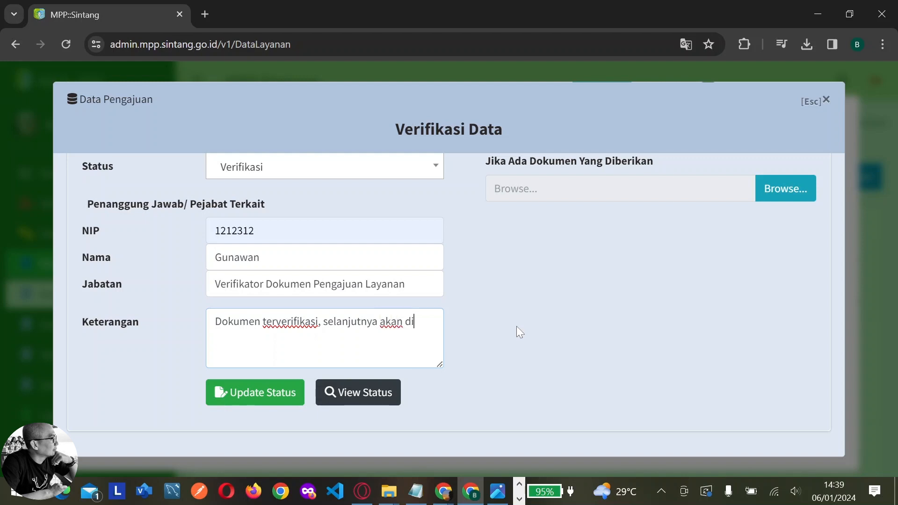
pyautogui.write('proses')
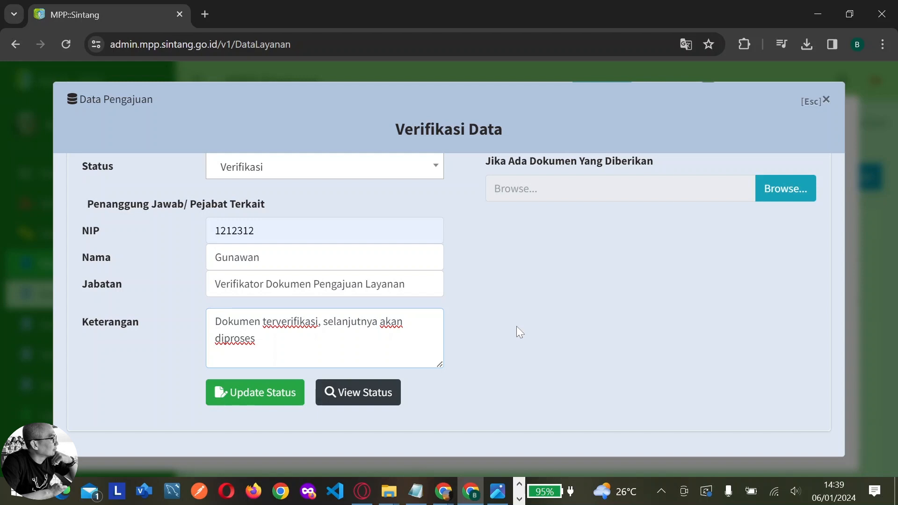
pyautogui.write('untuk men')
pyautogui.write('d')
pyautogui.write('apatkan ')
pyautogui.write('dokum')
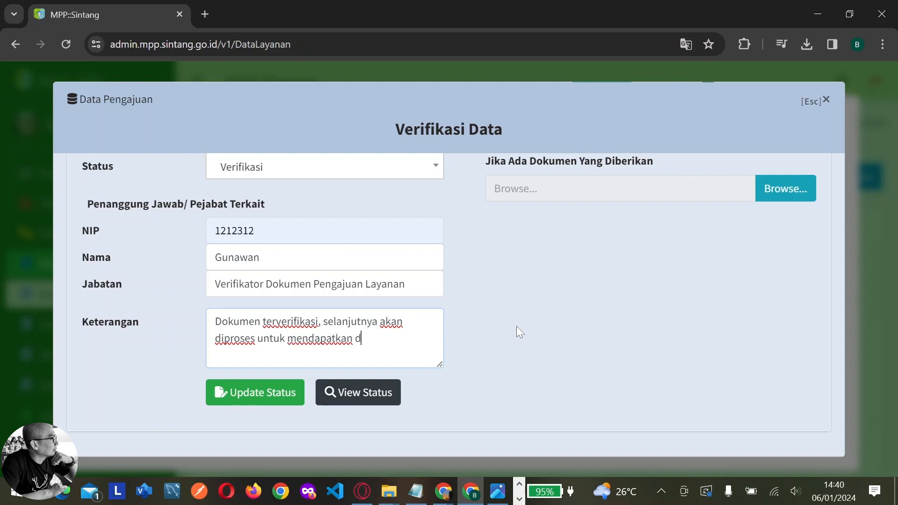
pyautogui.write('en BPHTB')
pyautogui.click(277, 402)
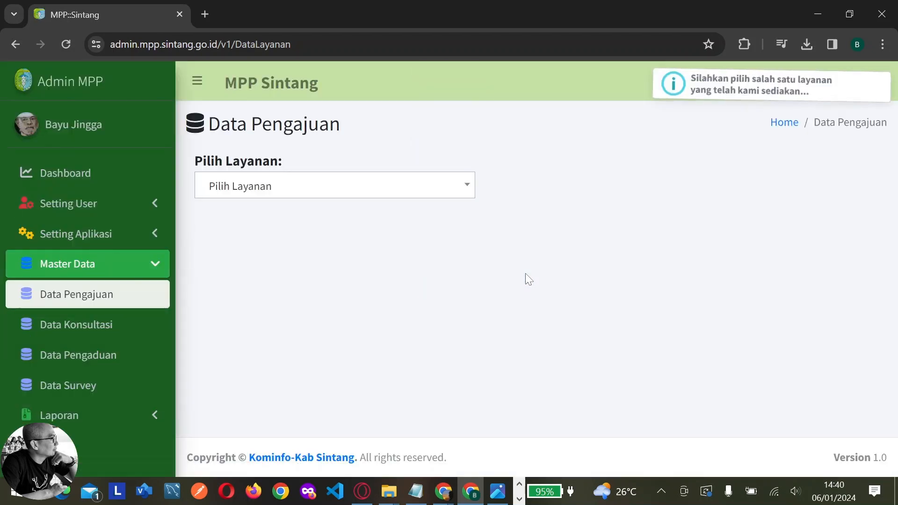
# Filter to BPHTB Transaksi Jual Beli in Verifikasi and open the application's Proses Instansi form
pyautogui.click(469, 192)
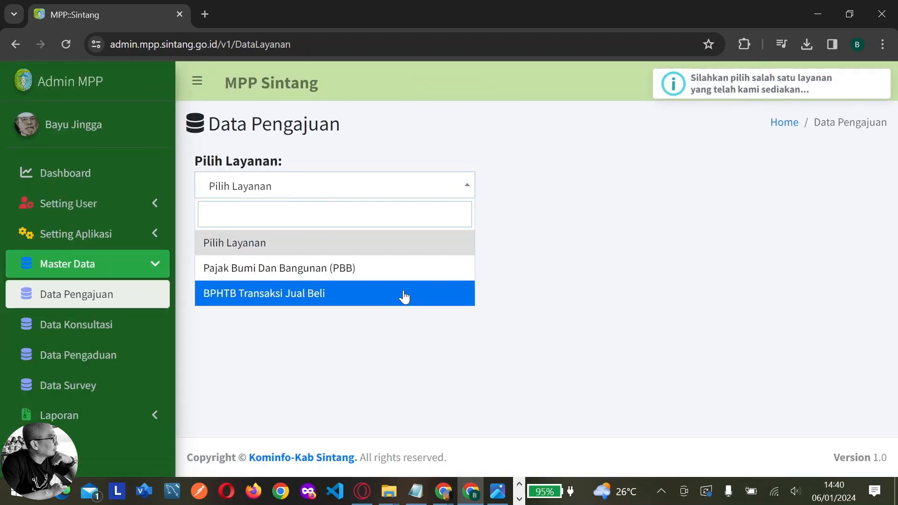
pyautogui.click(407, 295)
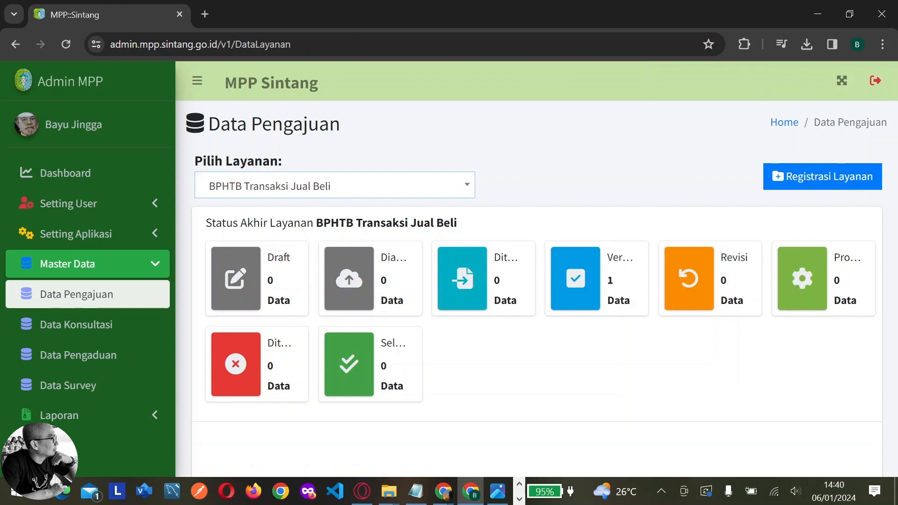
pyautogui.click(580, 296)
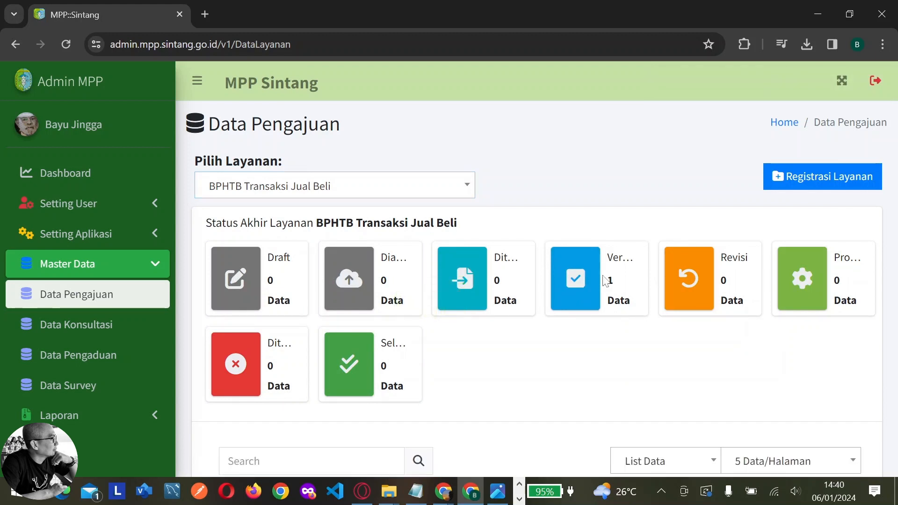
pyautogui.scroll(-5, 591, 293)
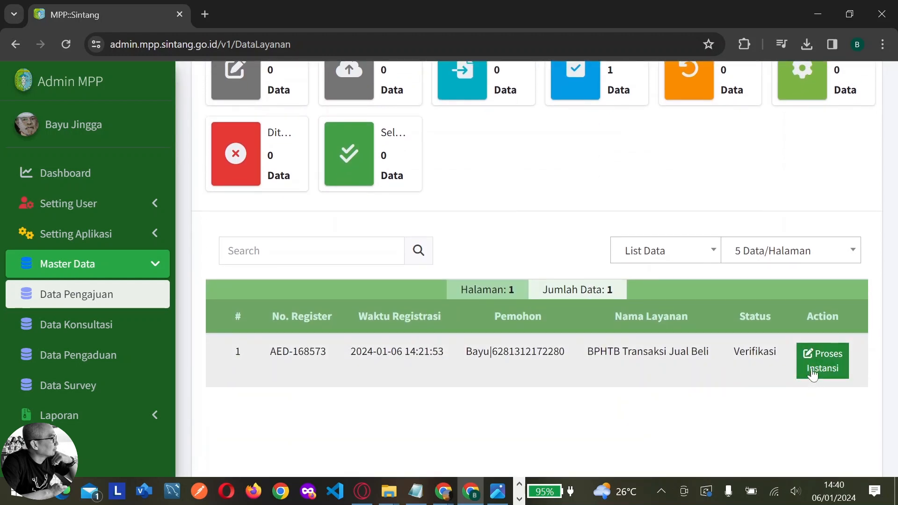
pyautogui.click(815, 370)
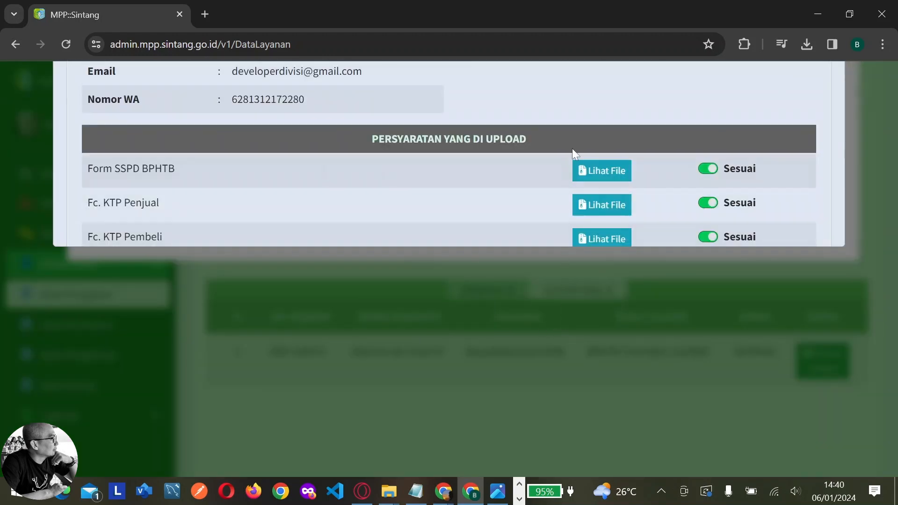
# Open View Status and browse the Verifikasi, Diterima and Diajukan timeline entries
pyautogui.scroll(-10, 573, 150)
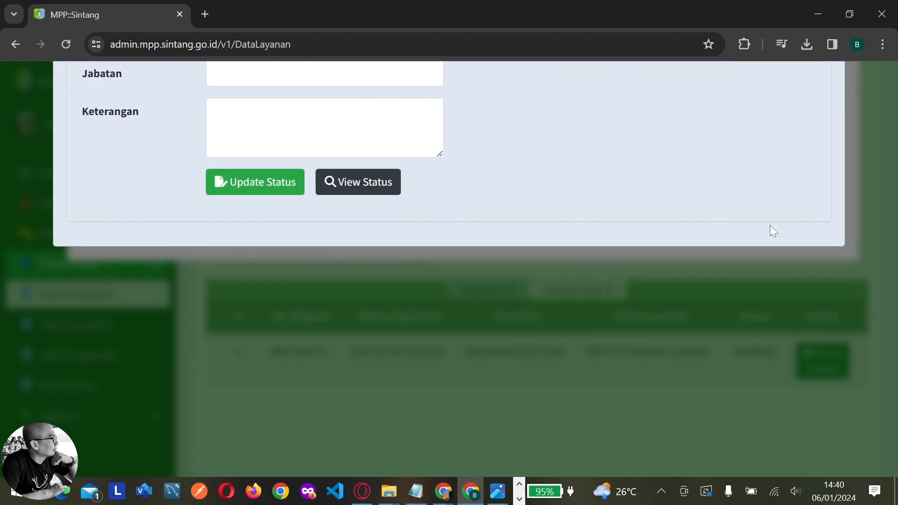
pyautogui.scroll(6, 880, 268)
pyautogui.scroll(-3, 681, 281)
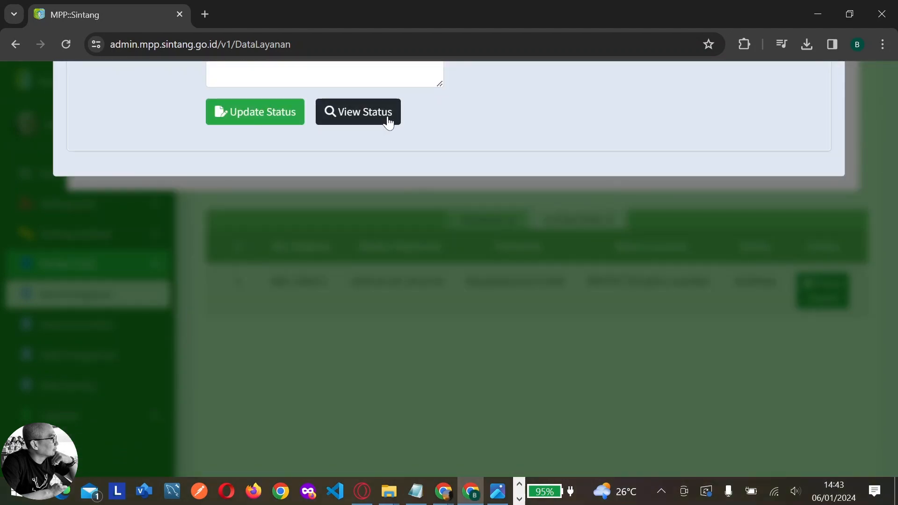
pyautogui.click(387, 117)
pyautogui.scroll(5, 818, 321)
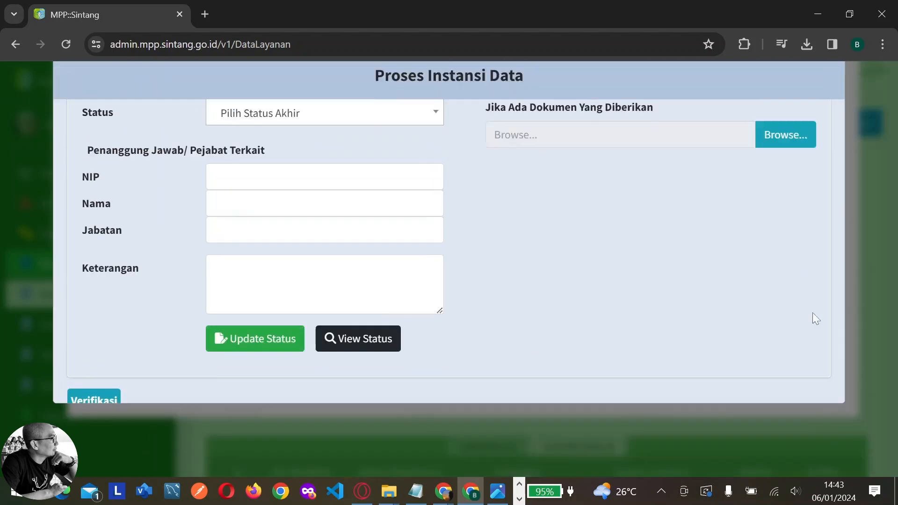
pyautogui.scroll(2, 684, 240)
pyautogui.scroll(-8, 670, 223)
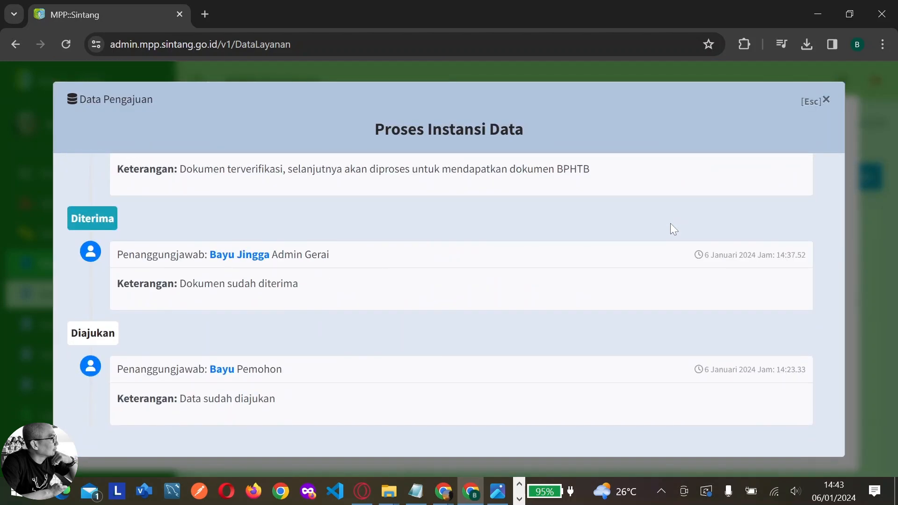
pyautogui.scroll(3, 671, 224)
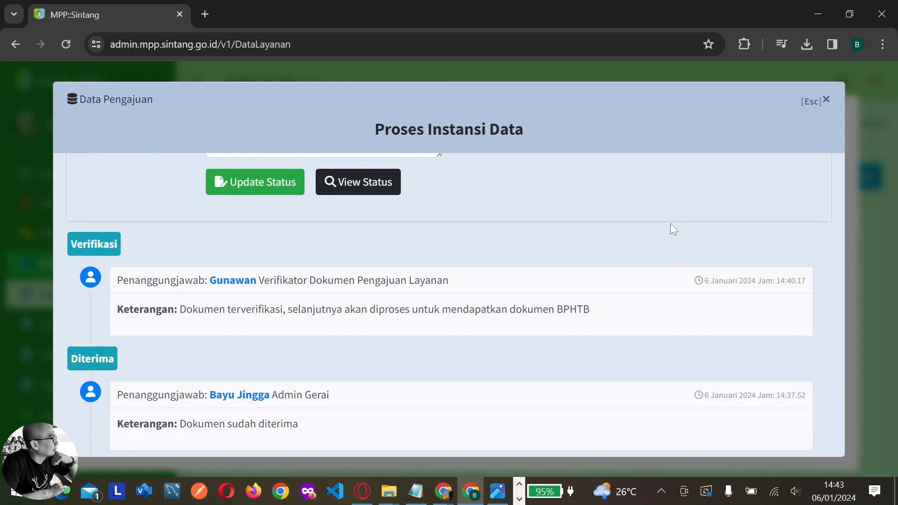
pyautogui.scroll(7, 670, 223)
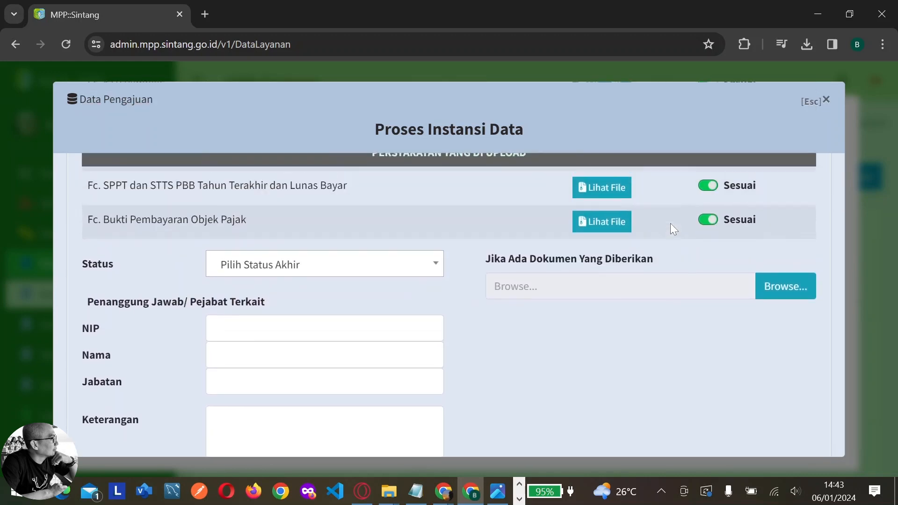
pyautogui.scroll(5, 670, 223)
pyautogui.scroll(-9, 670, 224)
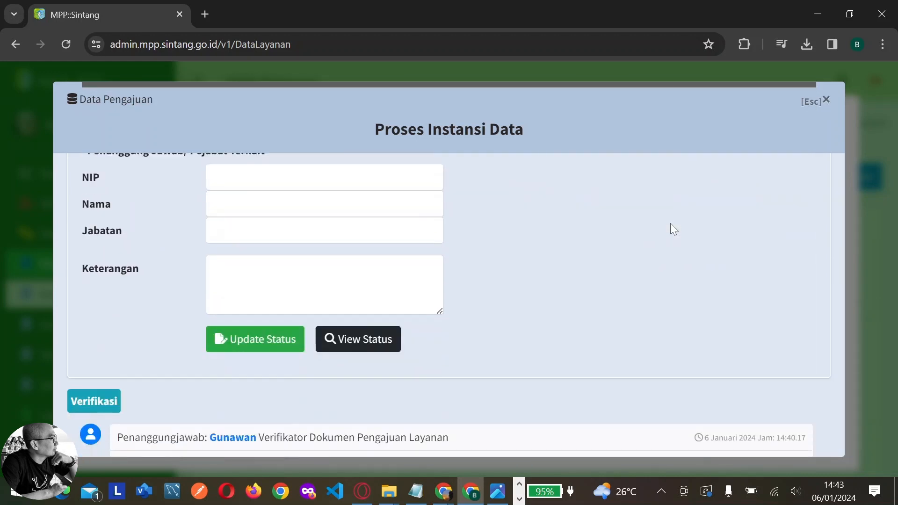
pyautogui.scroll(3, 670, 223)
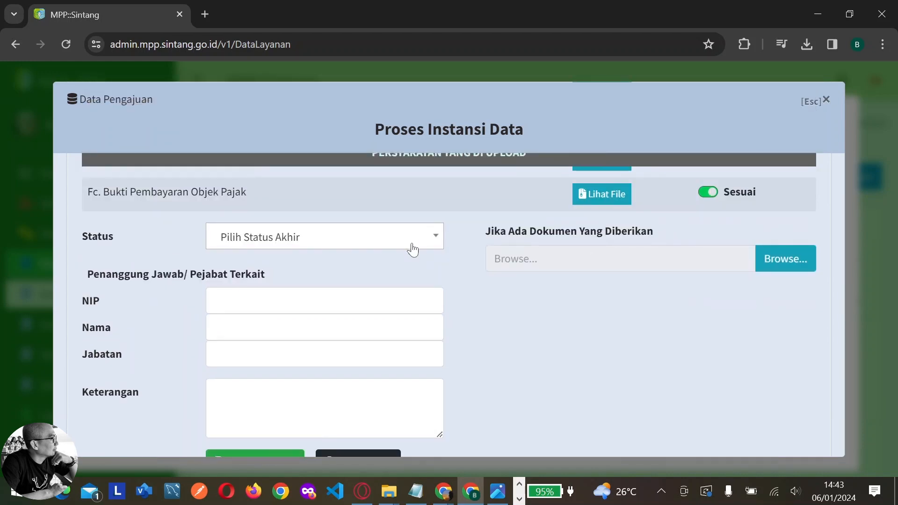
# Set status to Selesai and fill the officer's saved NIP, name and Kabid job title
pyautogui.click(413, 250)
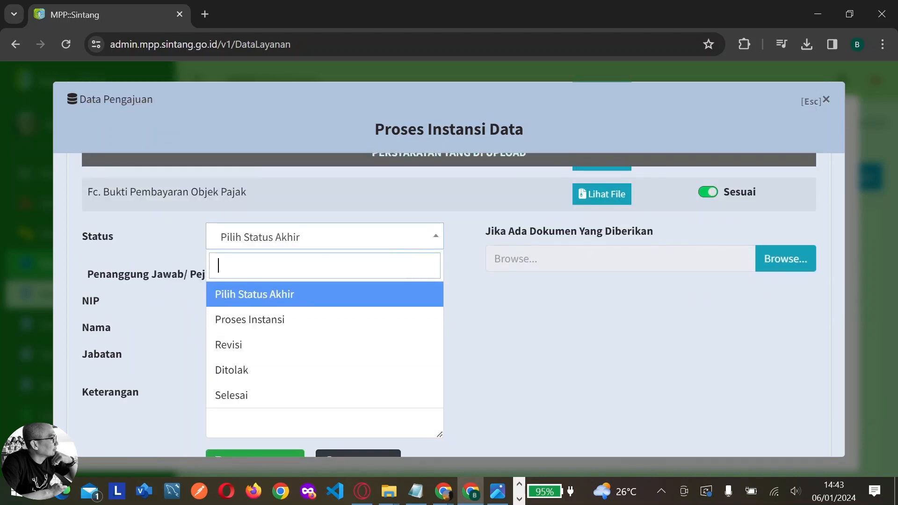
pyautogui.click(293, 400)
pyautogui.click(290, 302)
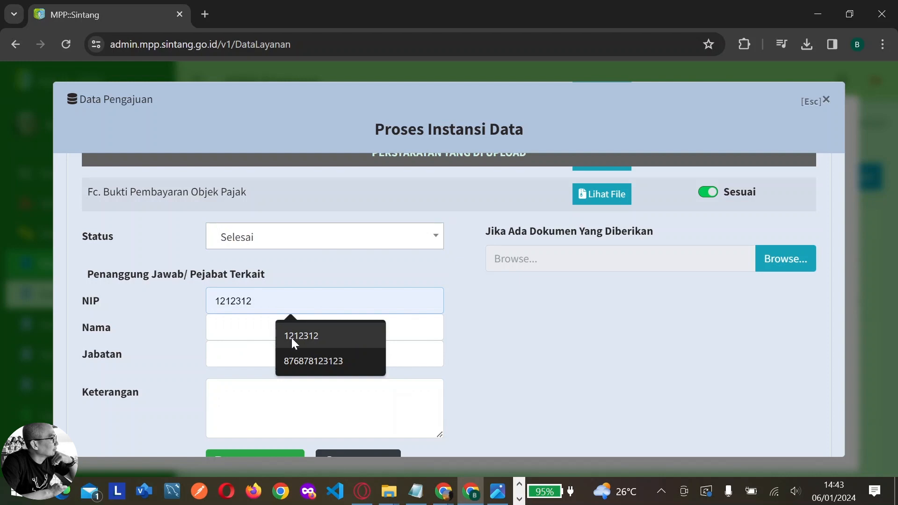
pyautogui.click(291, 336)
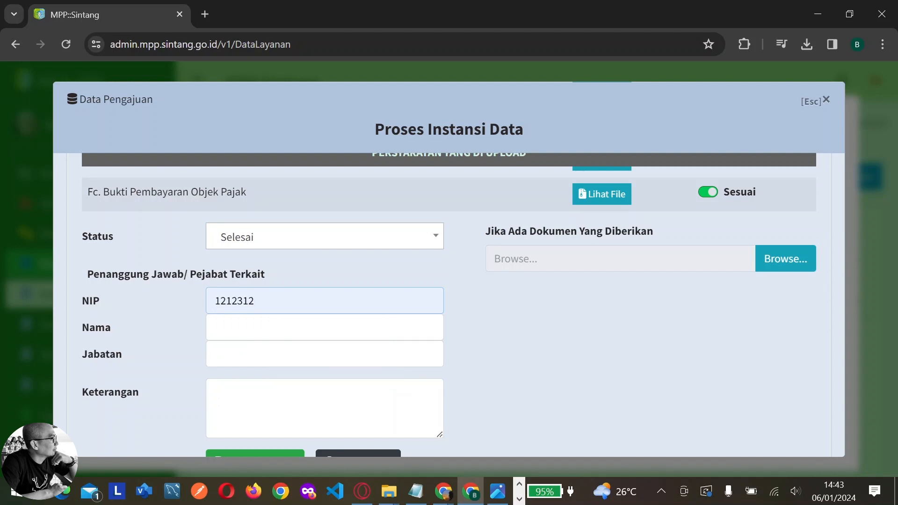
pyautogui.click(291, 328)
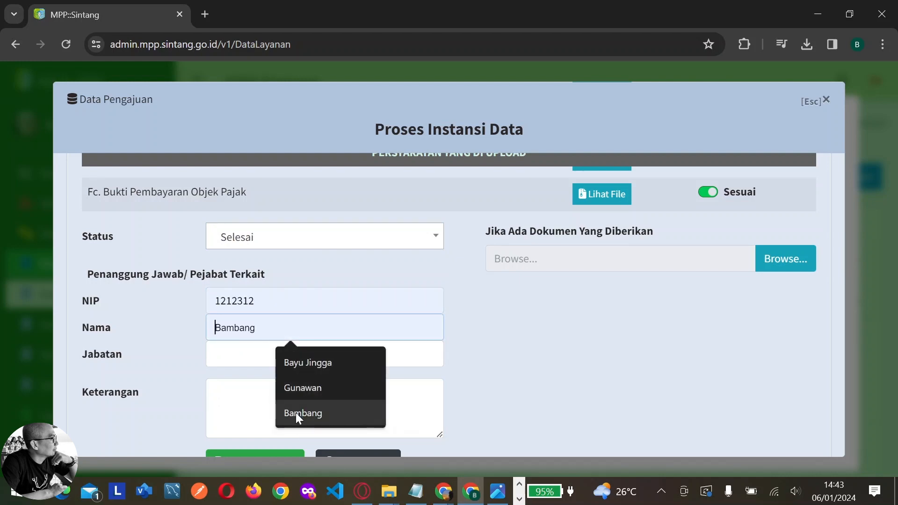
pyautogui.click(300, 413)
pyautogui.click(291, 354)
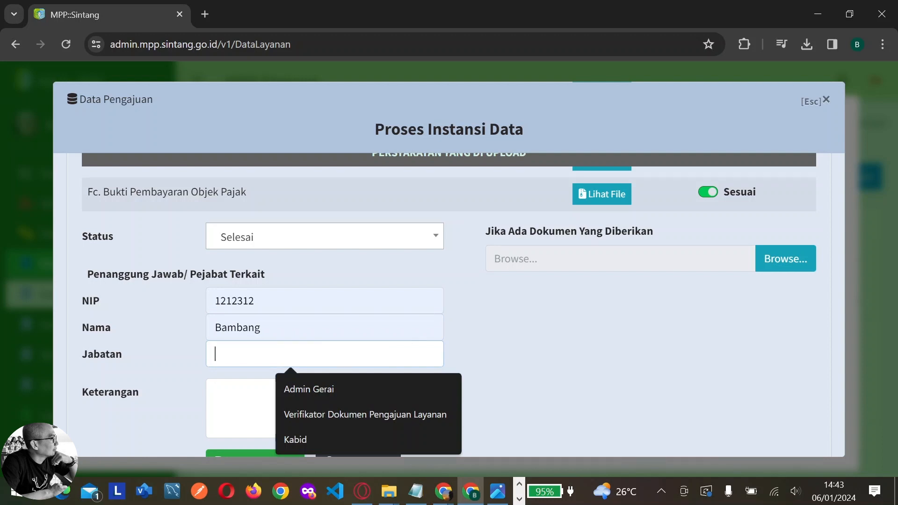
pyautogui.click(302, 442)
# Write the Keterangan note 'Dokumen SSPD BPB dapat di download'
pyautogui.click(300, 411)
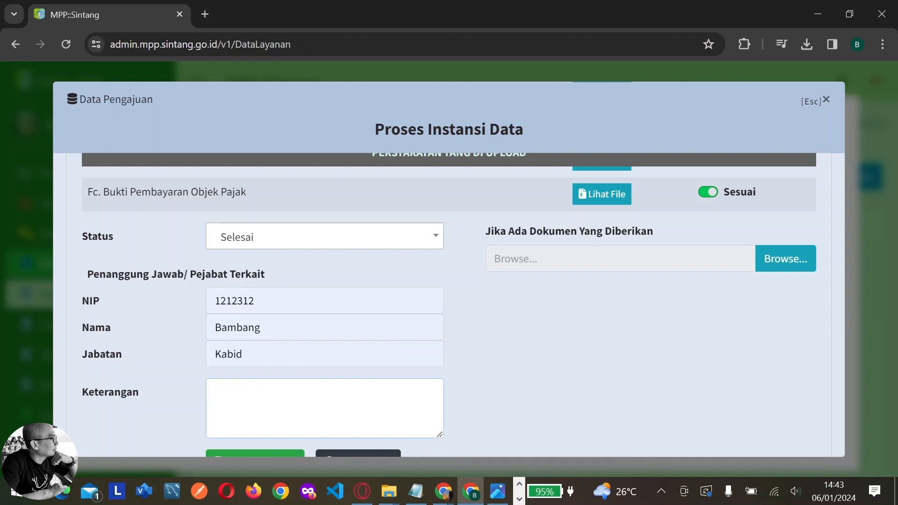
pyautogui.write('Dokumen la')
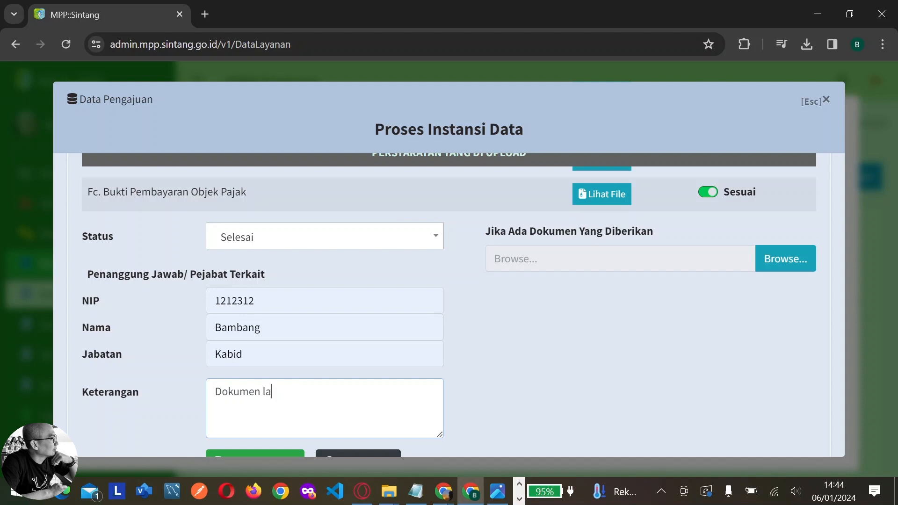
pyautogui.write('y')
pyautogui.press('BackSpace')
pyautogui.press('BackSpace')
pyautogui.write('SSPD BPB dapat')
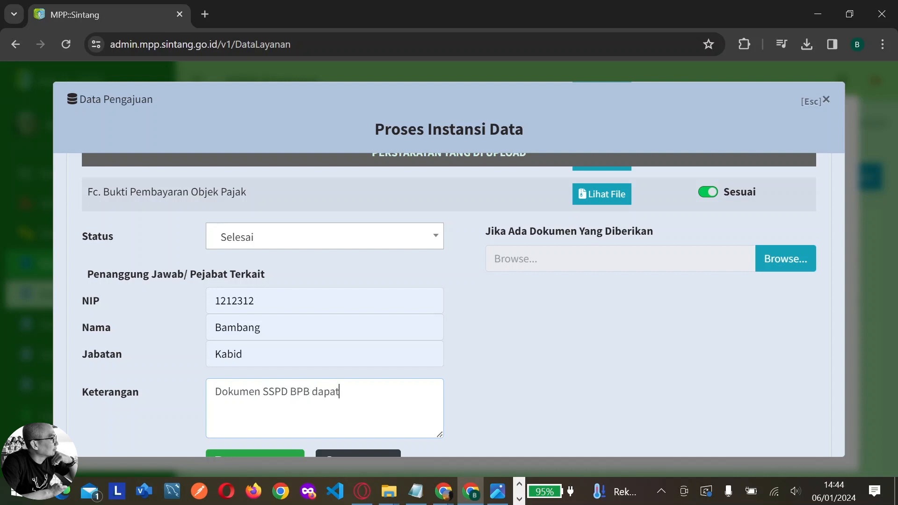
pyautogui.write(' di download')
# Attach the SSPD-BPHTB.pdf file to the processing form
pyautogui.click(786, 260)
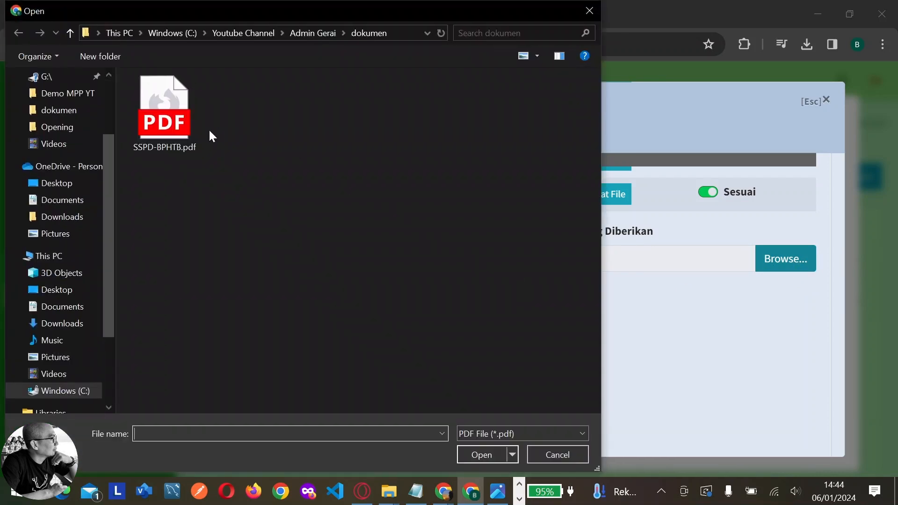
pyautogui.click(178, 123)
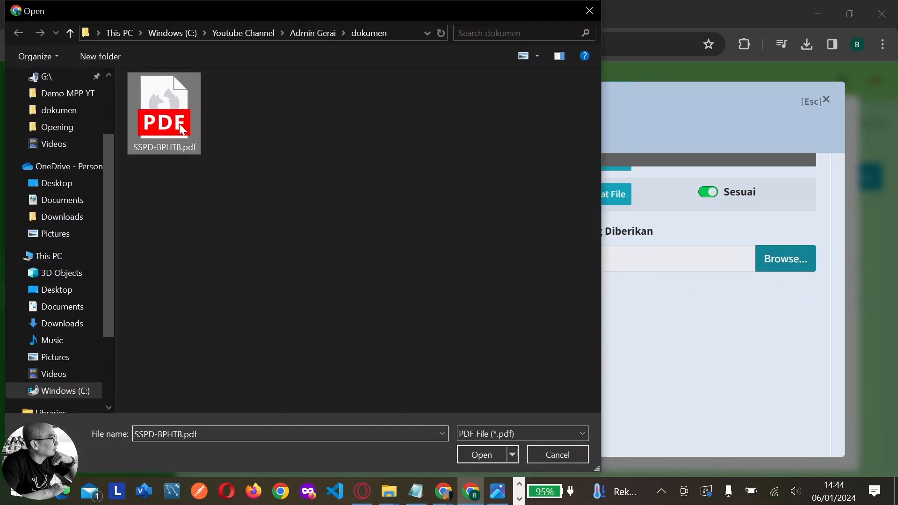
pyautogui.click(475, 452)
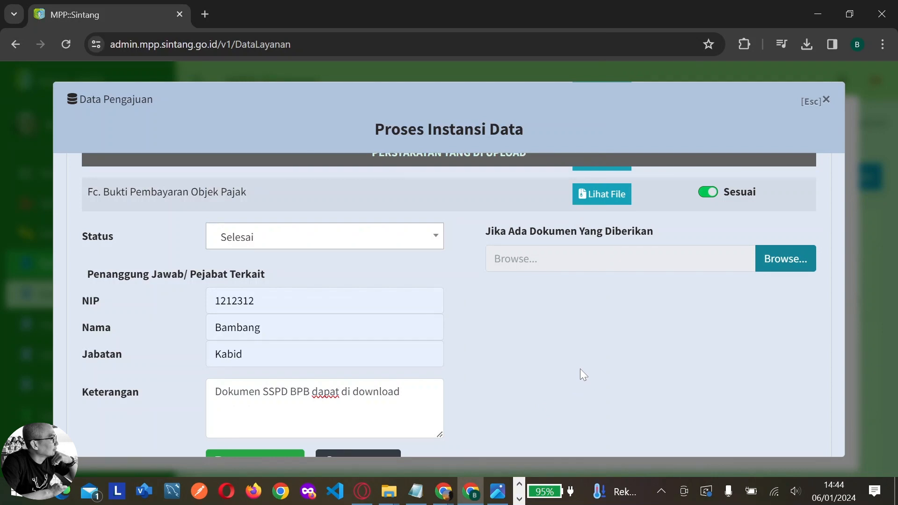
# Save the Selesai status with its attachment and return to Data Pengajuan
pyautogui.scroll(-3, 580, 374)
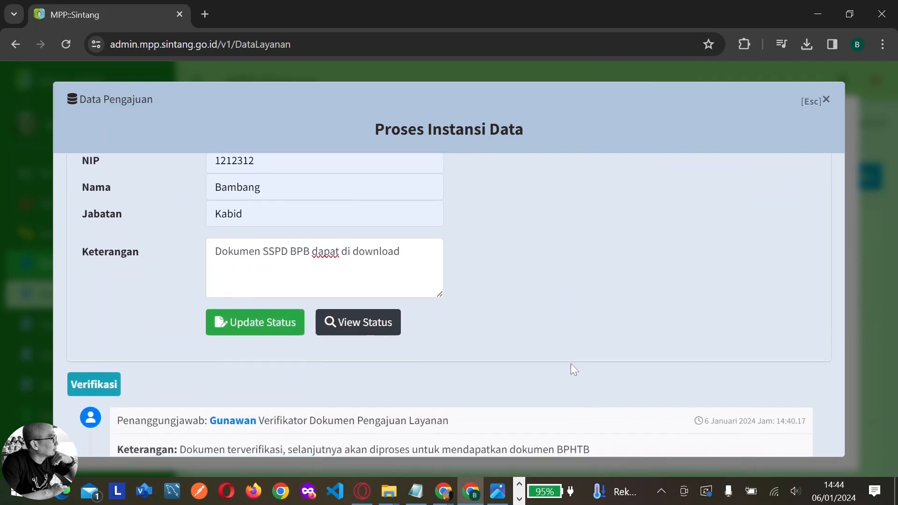
pyautogui.click(273, 330)
pyautogui.scroll(5, 604, 338)
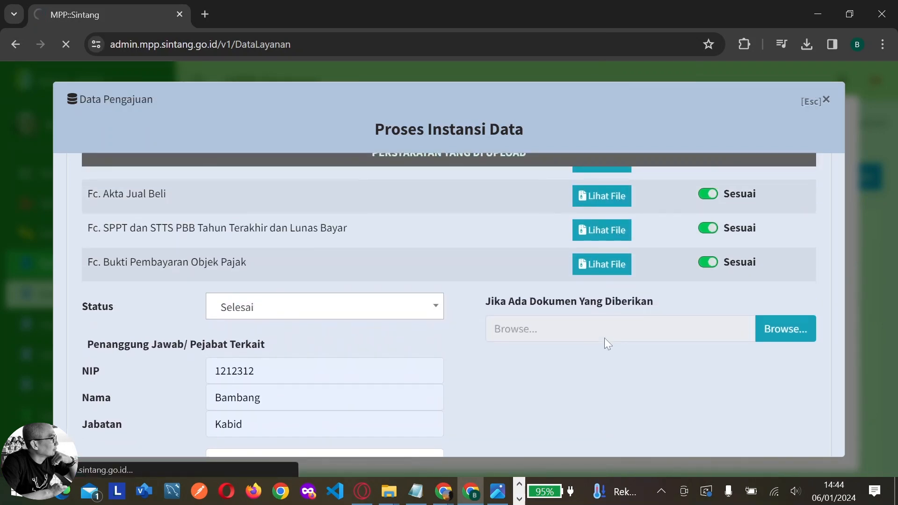
pyautogui.scroll(5, 604, 338)
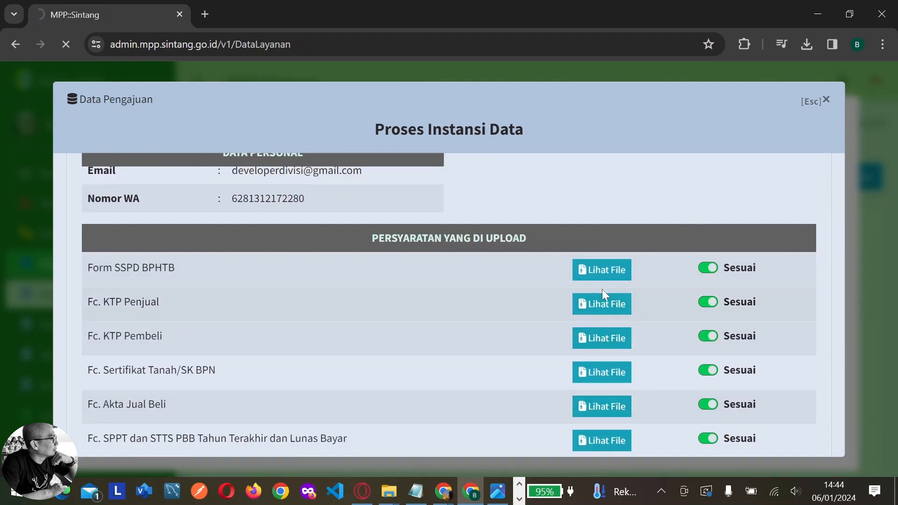
pyautogui.scroll(3, 602, 290)
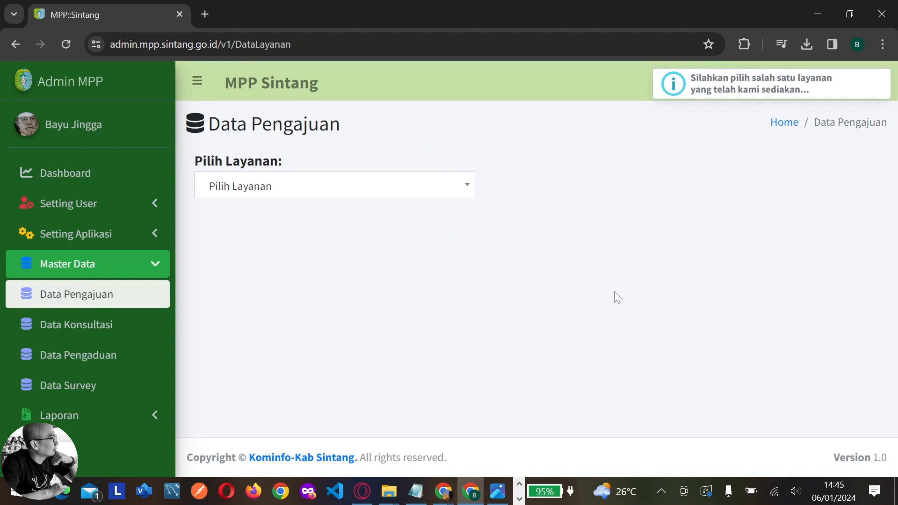
# Select BPHTB Transaksi Jual Beli and list its one Selesai application
pyautogui.click(468, 189)
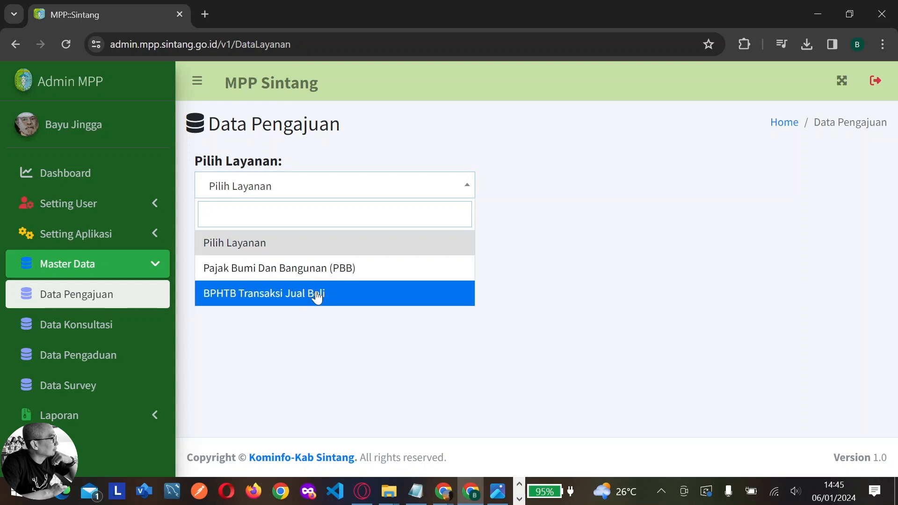
pyautogui.click(318, 295)
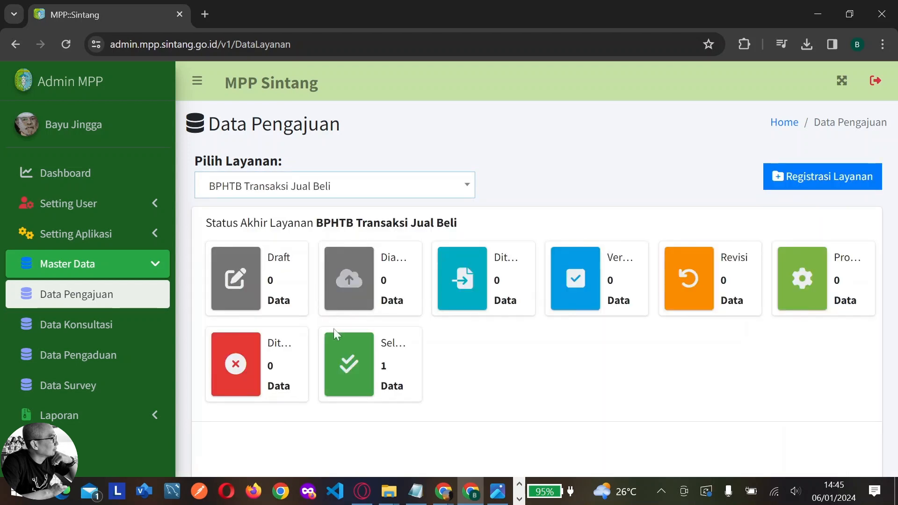
pyautogui.click(351, 381)
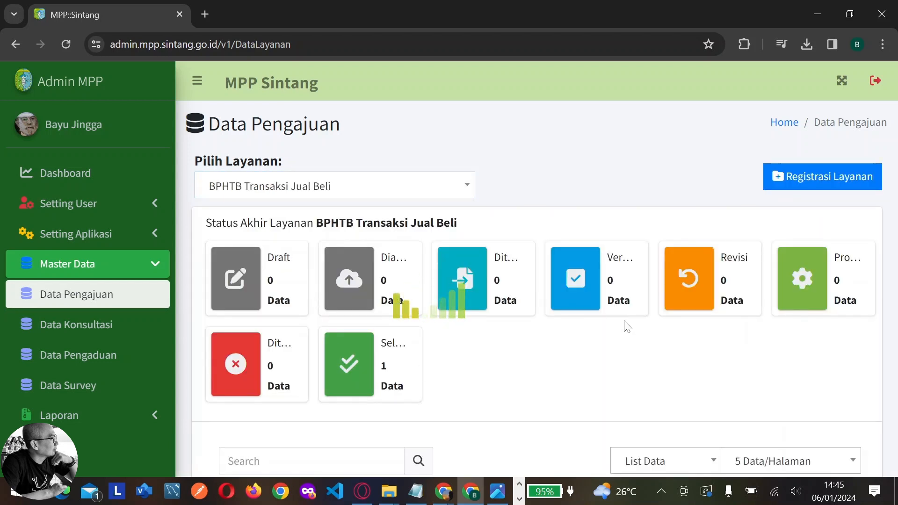
pyautogui.scroll(-5, 625, 324)
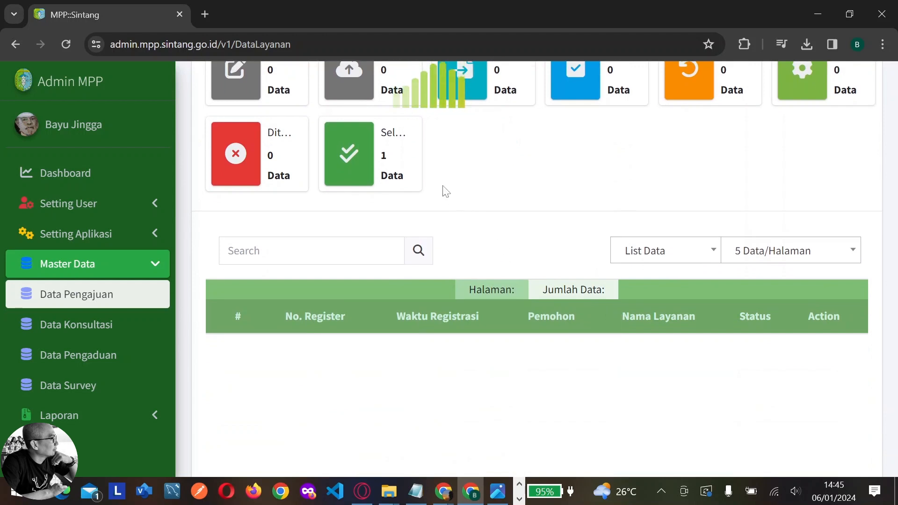
pyautogui.scroll(2, 448, 220)
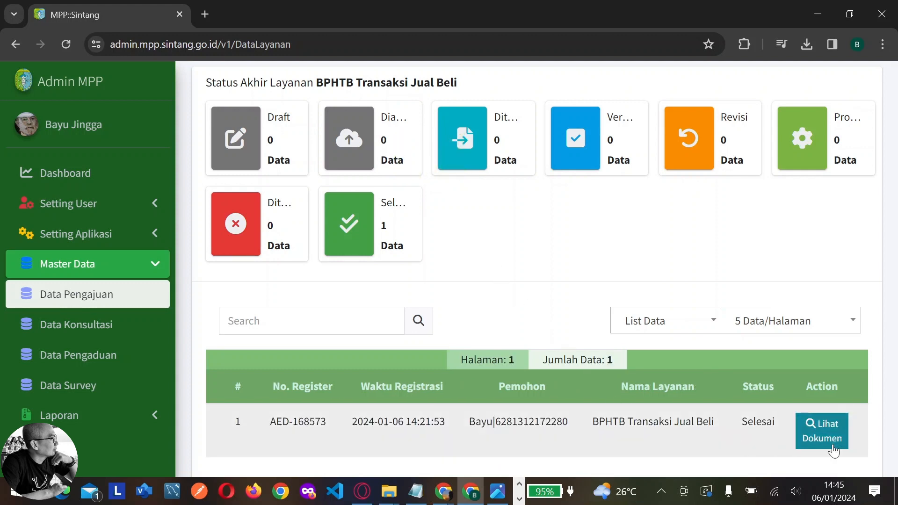
# Open the completed application's documents and view its status history
pyautogui.click(822, 431)
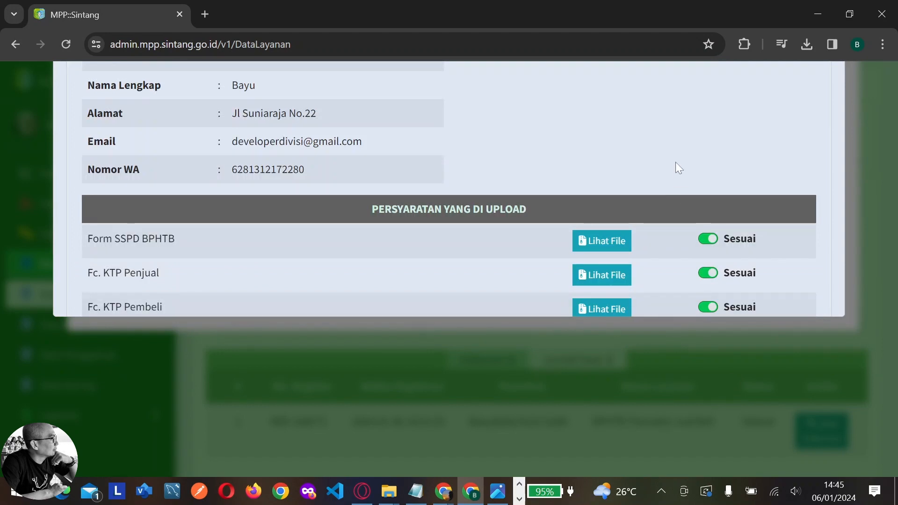
pyautogui.scroll(-6, 677, 171)
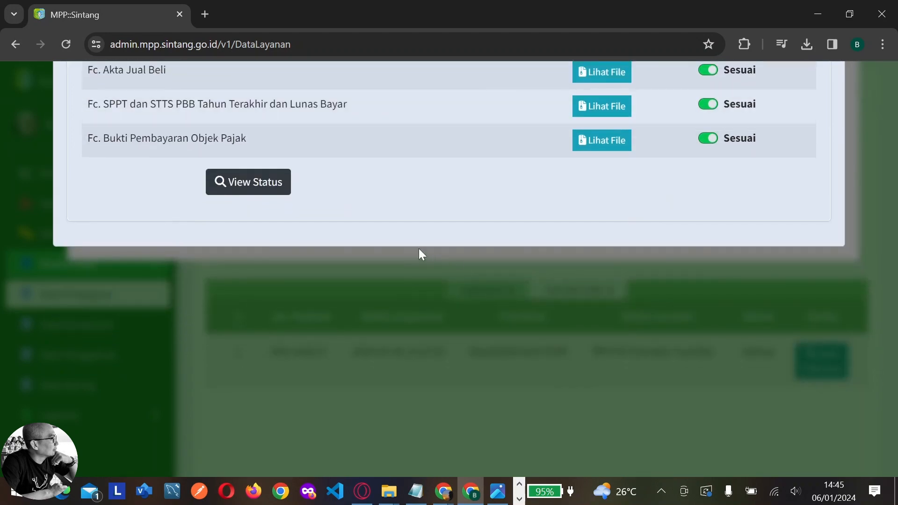
pyautogui.click(285, 191)
pyautogui.scroll(-1, 413, 199)
pyautogui.scroll(-3, 411, 199)
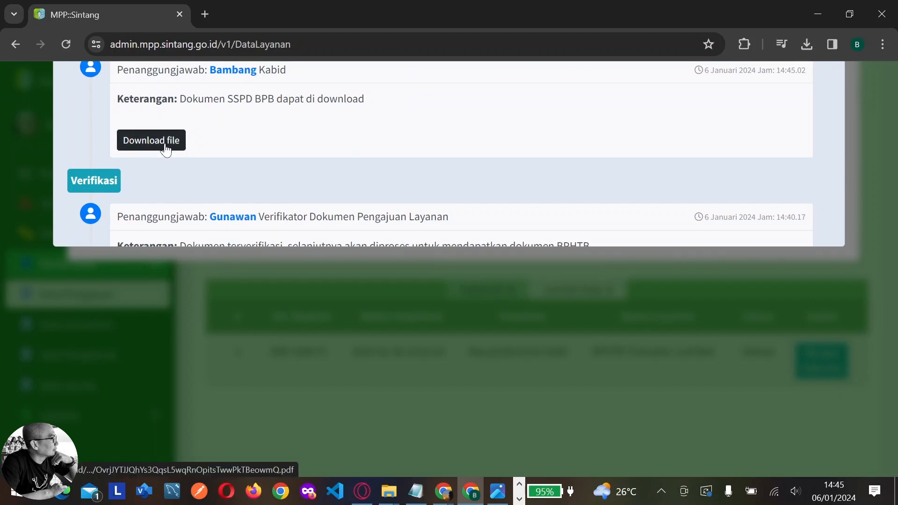
# Download the attached SSPD PDF, then close it and the details window
pyautogui.click(166, 146)
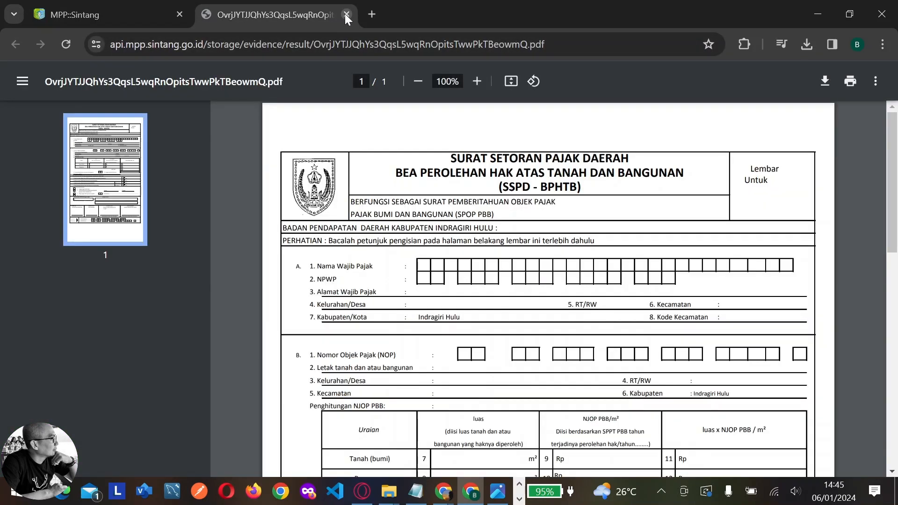
pyautogui.click(345, 14)
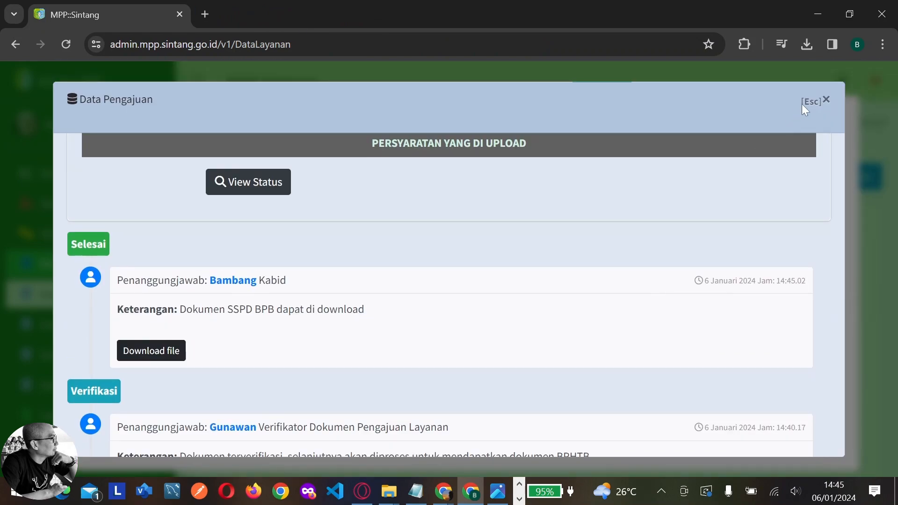
pyautogui.click(802, 103)
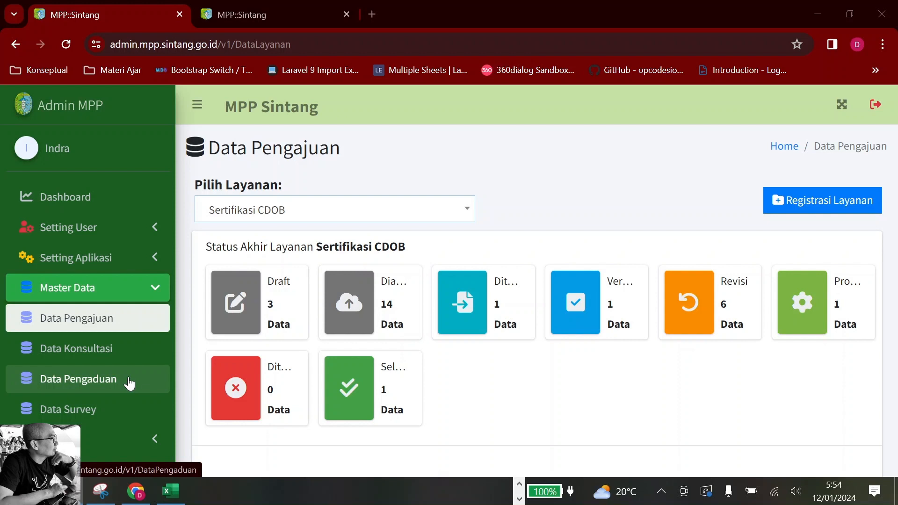
# Browse the three BPOM Sertifikasi CDOB survey responses, then expand the Laporan section
pyautogui.click(95, 421)
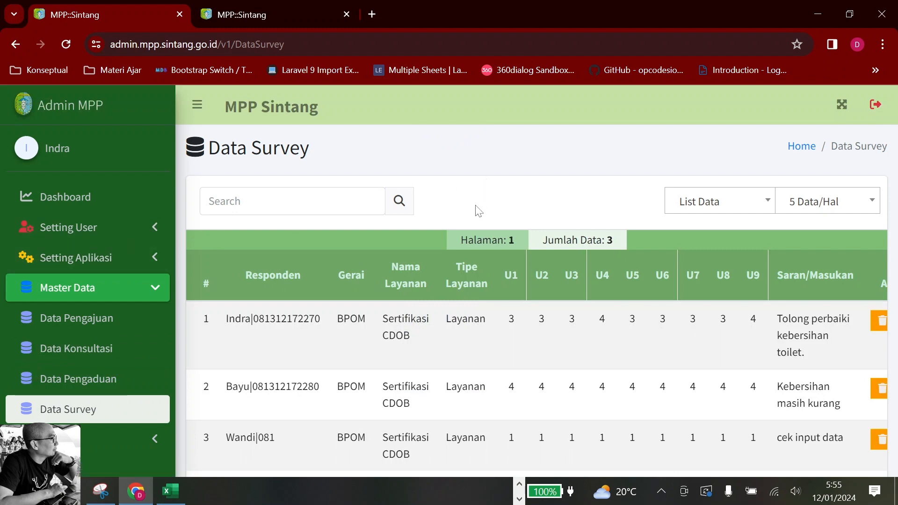
pyautogui.scroll(-2, 538, 376)
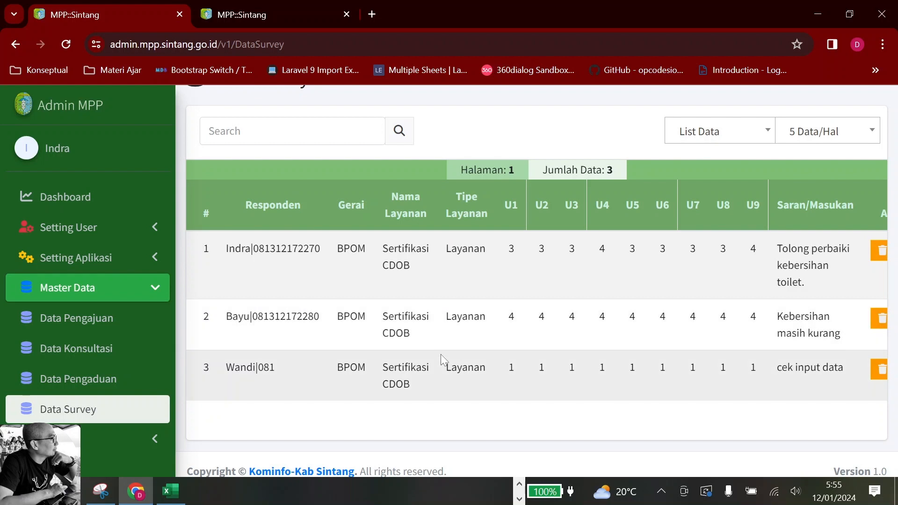
pyautogui.scroll(2, 441, 357)
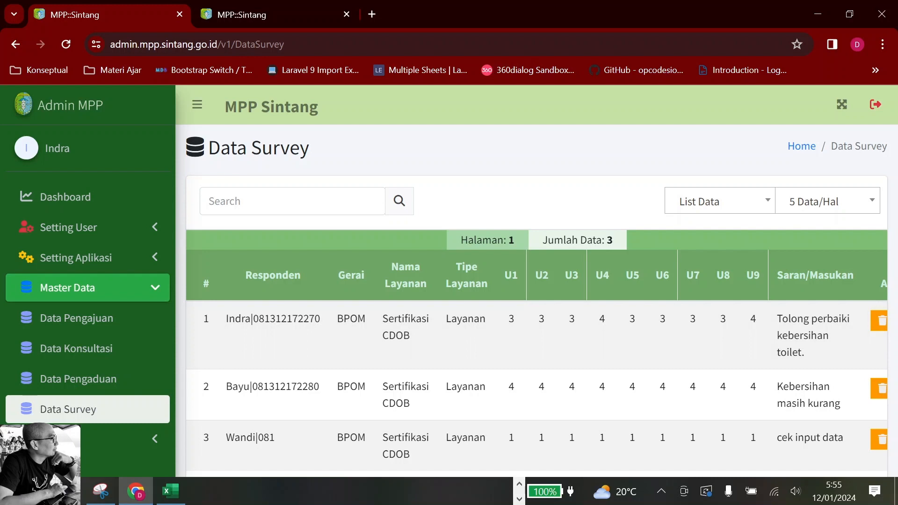
pyautogui.hotkey('alt', 'Tab')
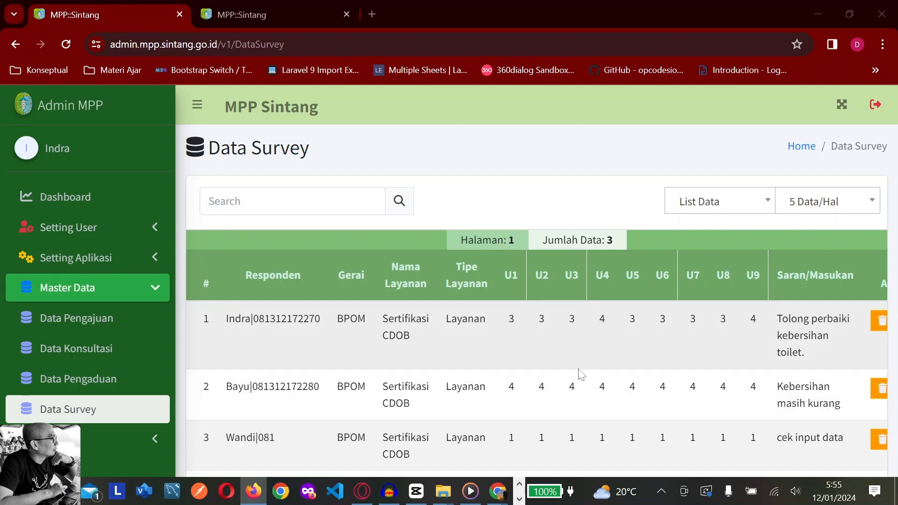
pyautogui.scroll(-3, 675, 341)
pyautogui.scroll(3, 674, 344)
pyautogui.hscroll(1, 672, 372)
pyautogui.hscroll(-1, 661, 361)
pyautogui.click(122, 445)
pyautogui.scroll(-3, 108, 360)
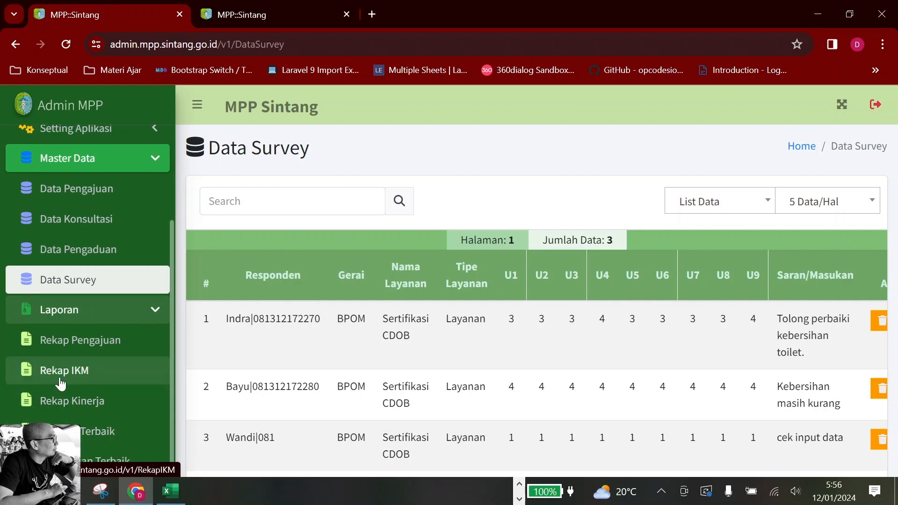
# Filter Rekap IKM to Tahun 2023 and save the Detail Laporan workbook to Dokumen
pyautogui.click(62, 377)
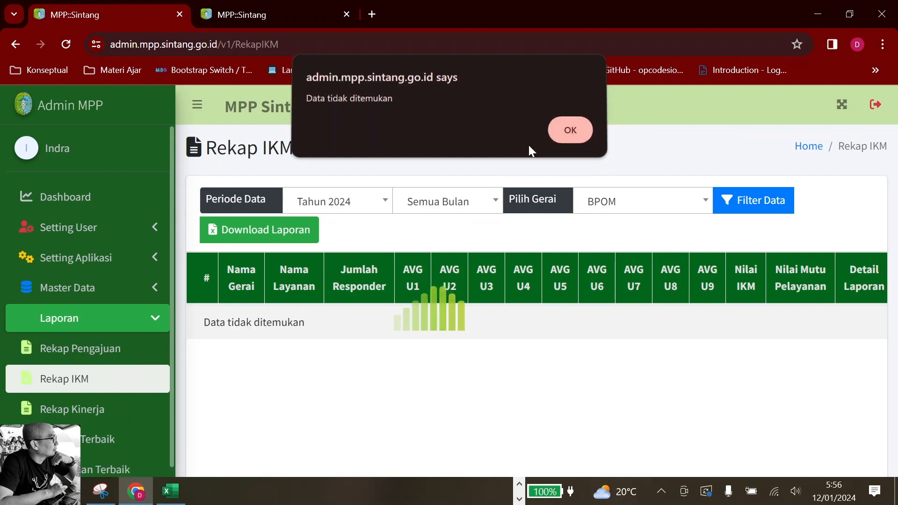
pyautogui.click(564, 136)
pyautogui.click(352, 206)
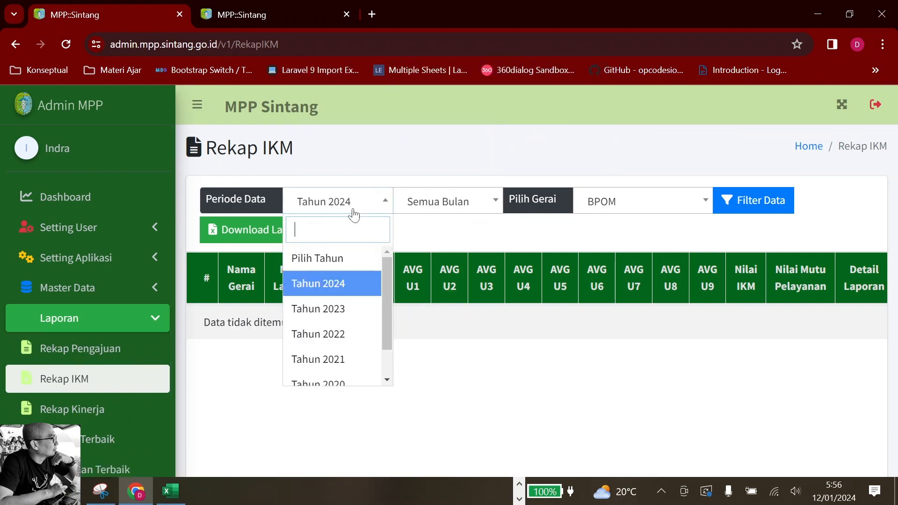
pyautogui.click(342, 310)
pyautogui.click(726, 209)
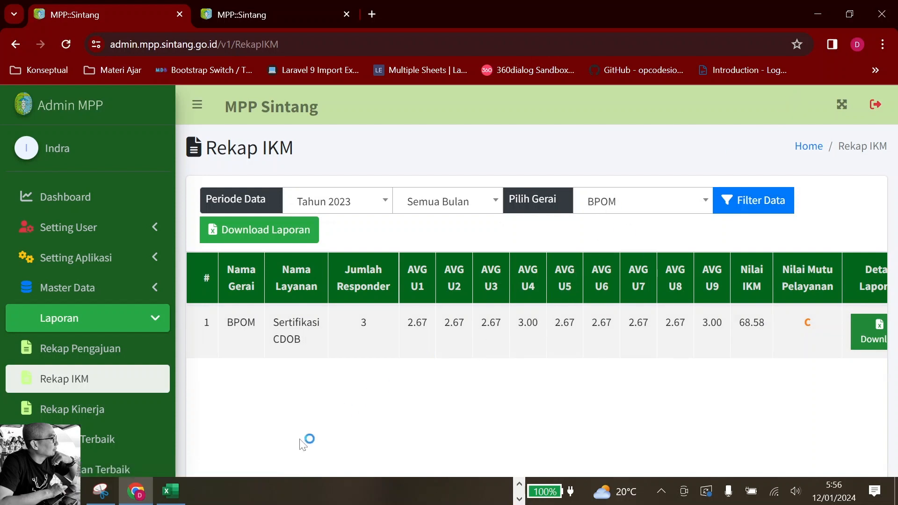
pyautogui.click(178, 501)
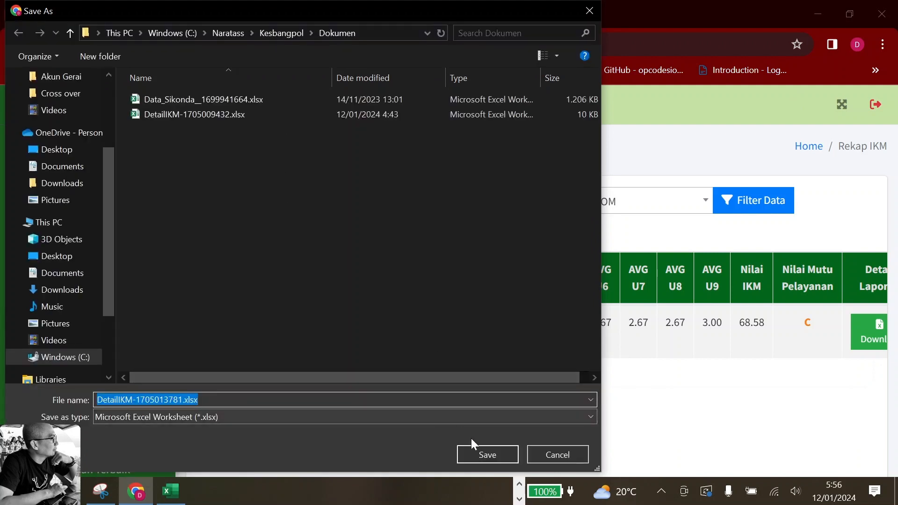
pyautogui.click(488, 455)
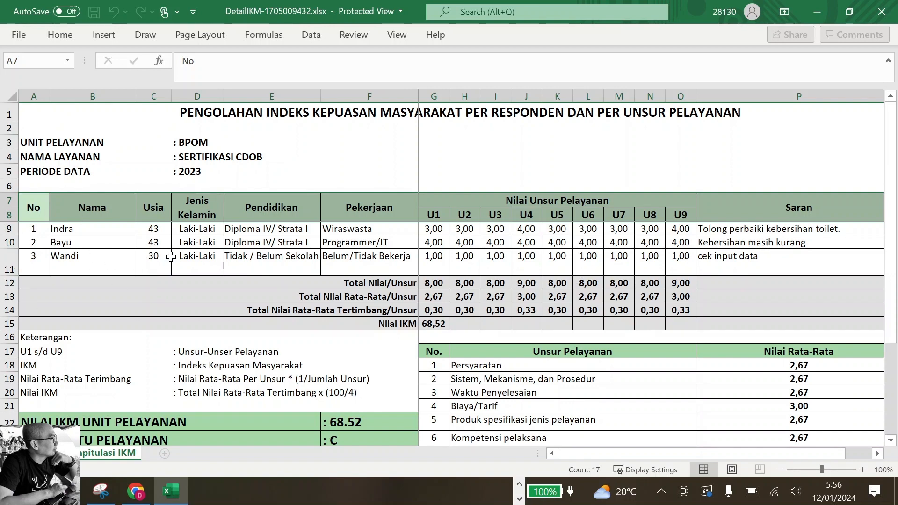
pyautogui.click(85, 260)
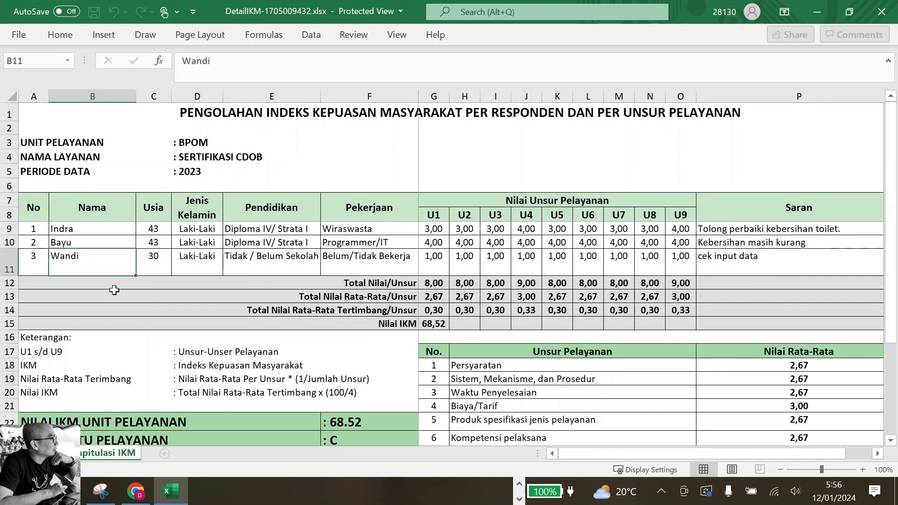
pyautogui.click(161, 243)
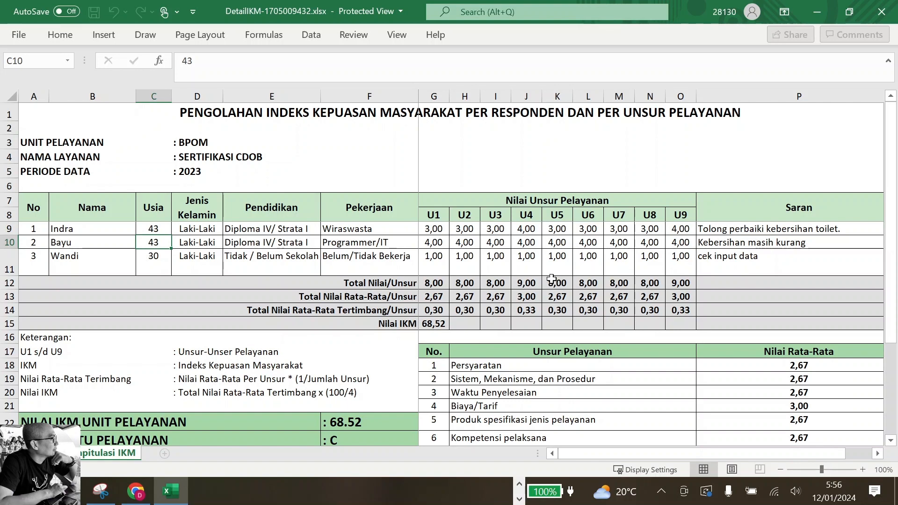
pyautogui.scroll(-2, 577, 278)
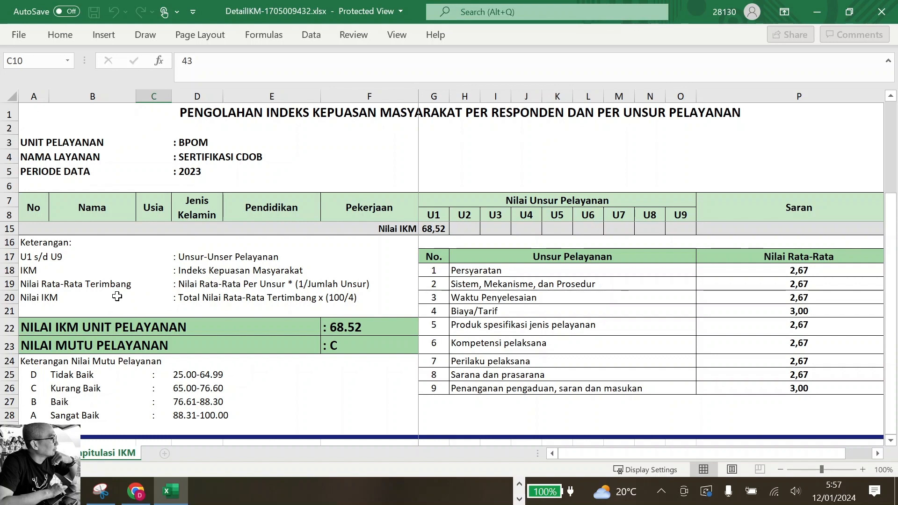
# Inspect BPOM respondent scores and IKM totals in DetailIKM rows 9-28, then minimize Excel
pyautogui.scroll(2, 173, 294)
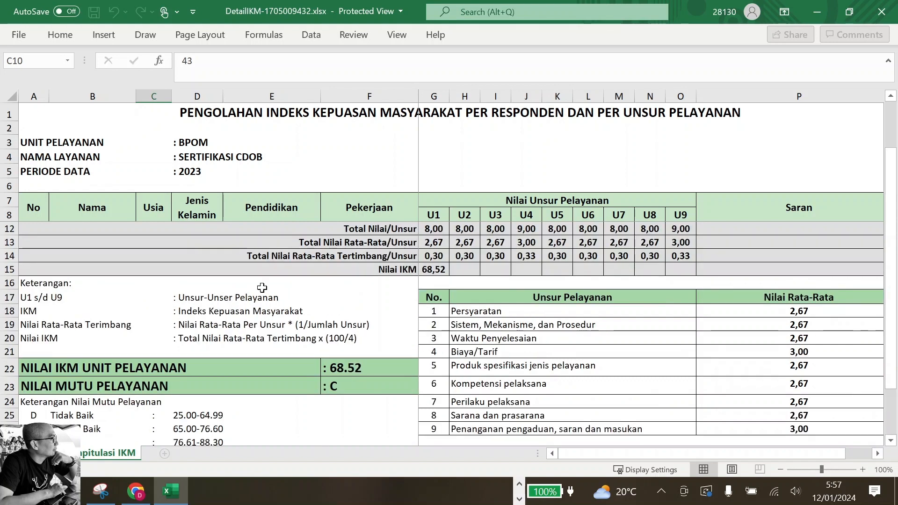
pyautogui.scroll(-2, 292, 342)
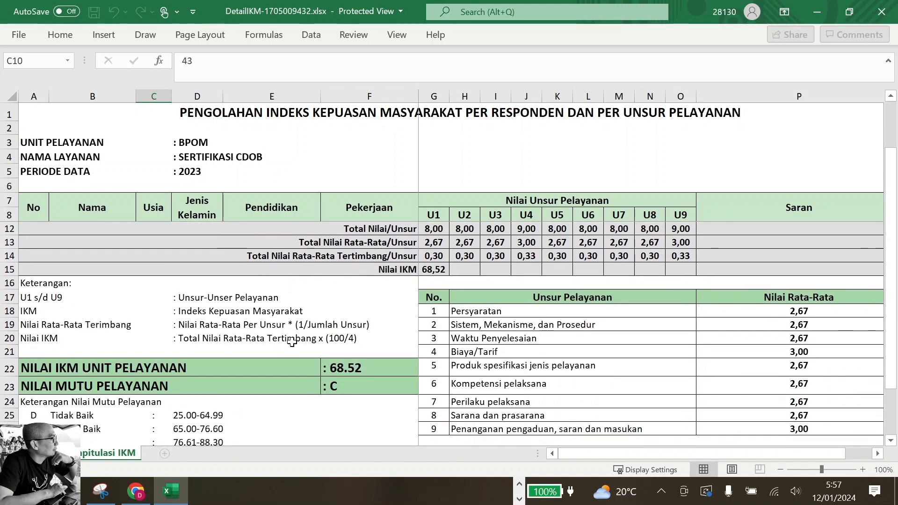
pyautogui.scroll(2, 444, 325)
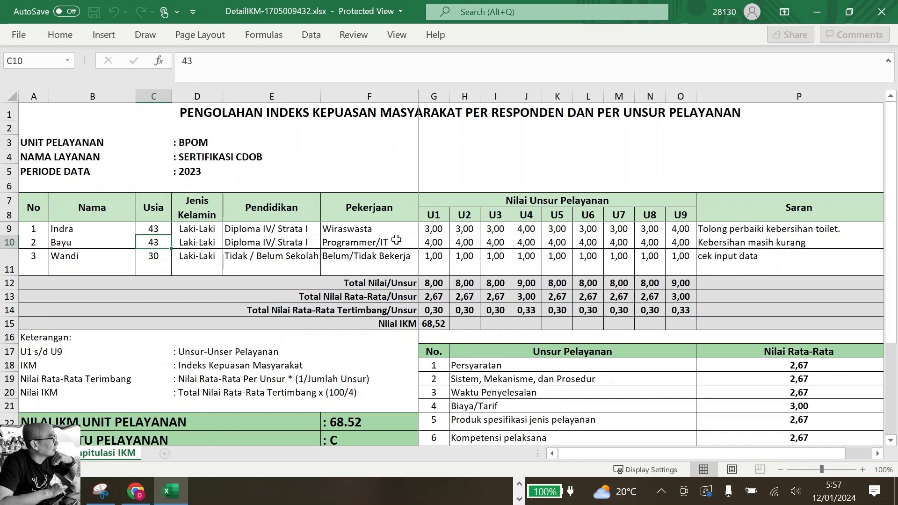
pyautogui.click(820, 14)
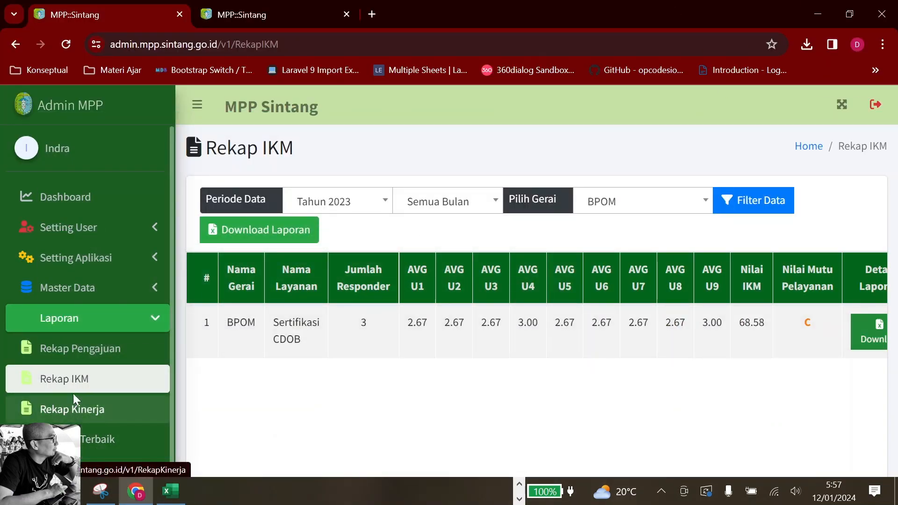
# Open Rekap Pengajuan and set its period to Tahun 2023, which returns 'Data tidak ditemukan'
pyautogui.click(95, 354)
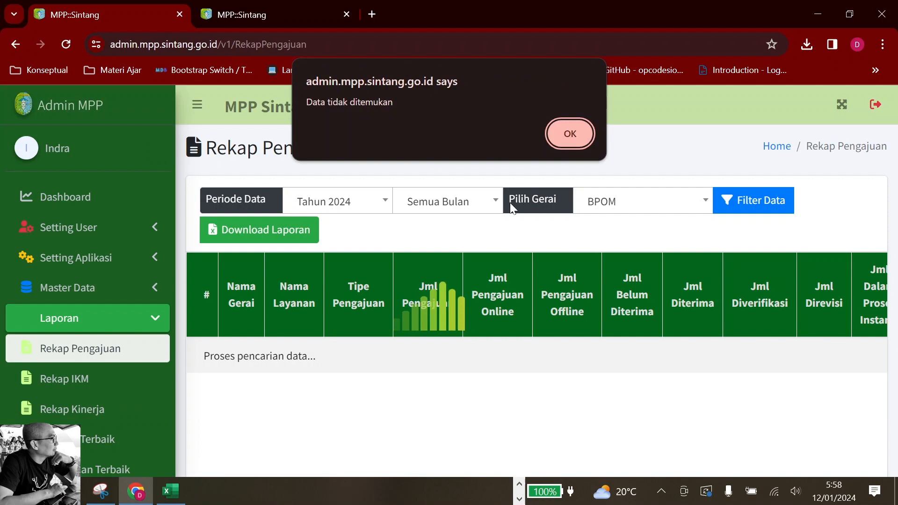
pyautogui.click(570, 134)
pyautogui.click(377, 205)
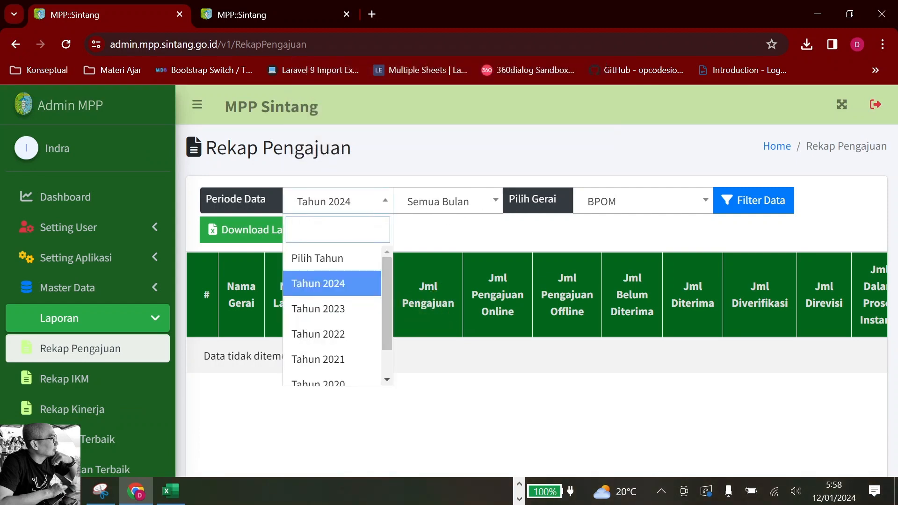
pyautogui.click(350, 311)
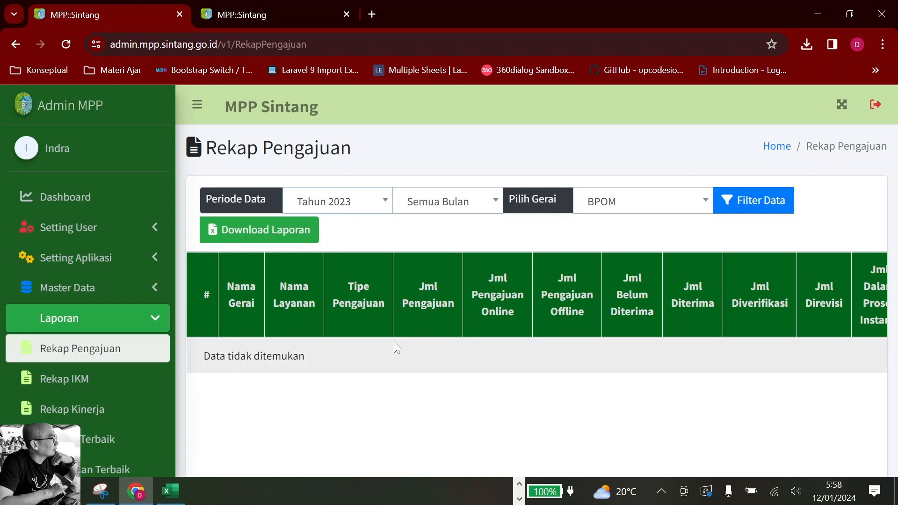
pyautogui.click(520, 485)
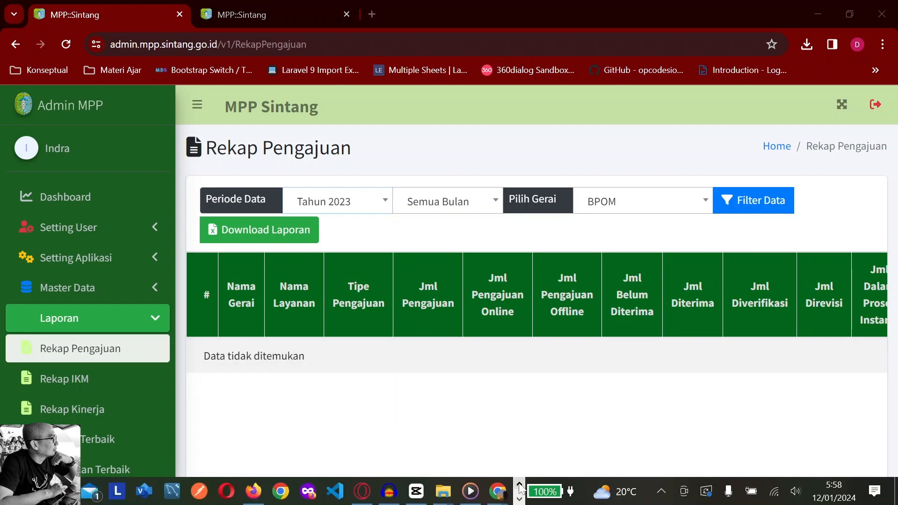
pyautogui.moveTo(498, 492)
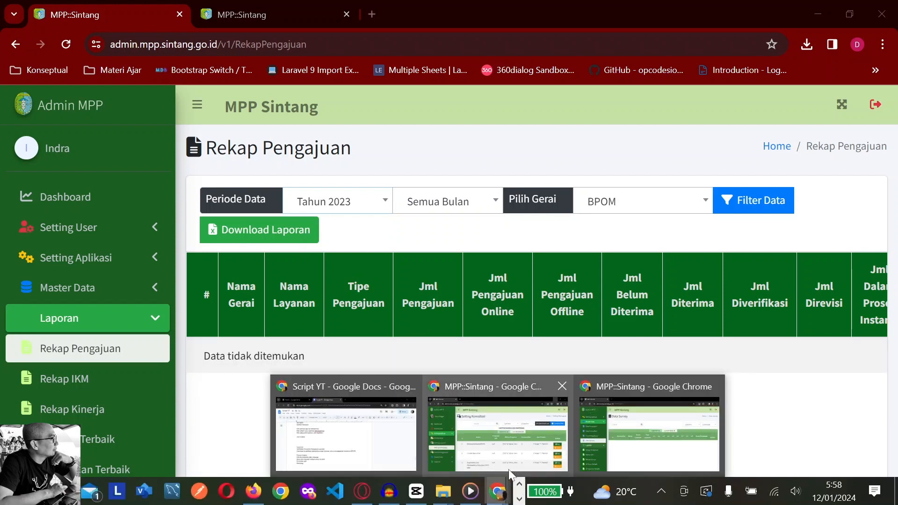
# Switch to the other admin window and open Laporan > Rekap Pengajuan, acknowledging the session-expiry alert
pyautogui.click(521, 449)
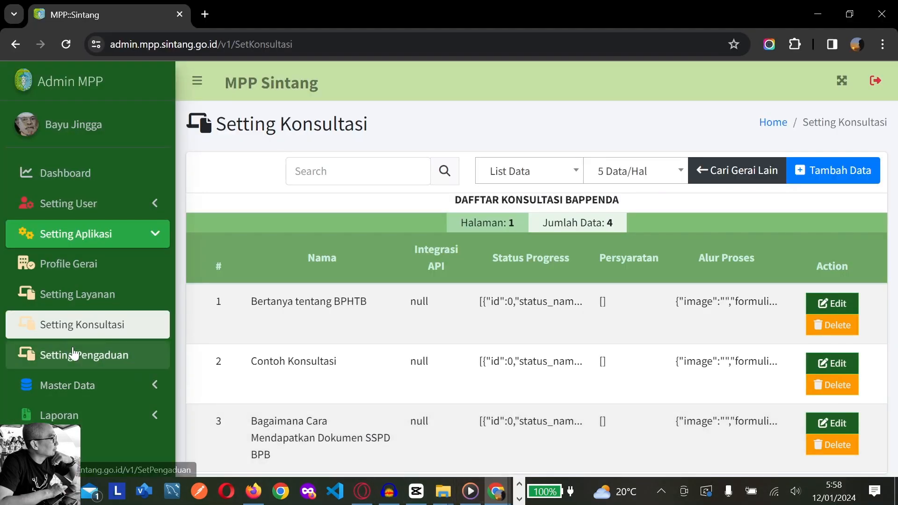
pyautogui.click(136, 417)
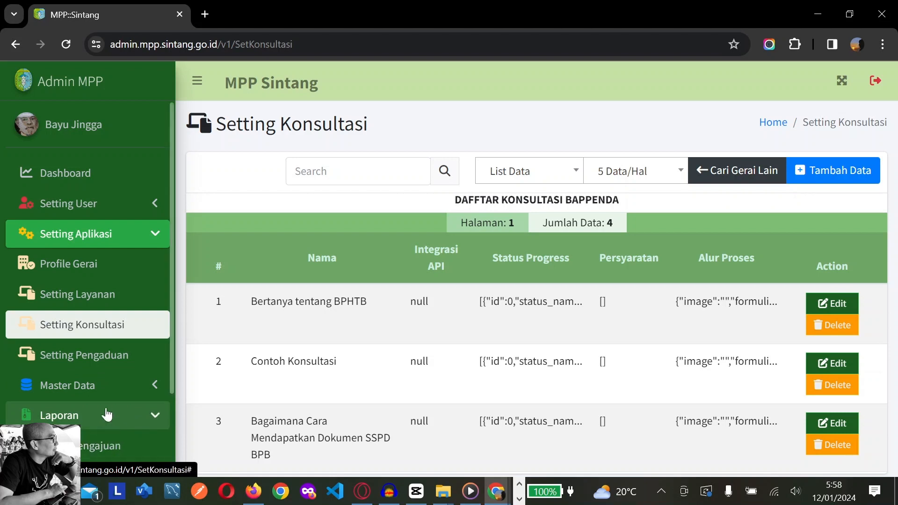
pyautogui.click(111, 456)
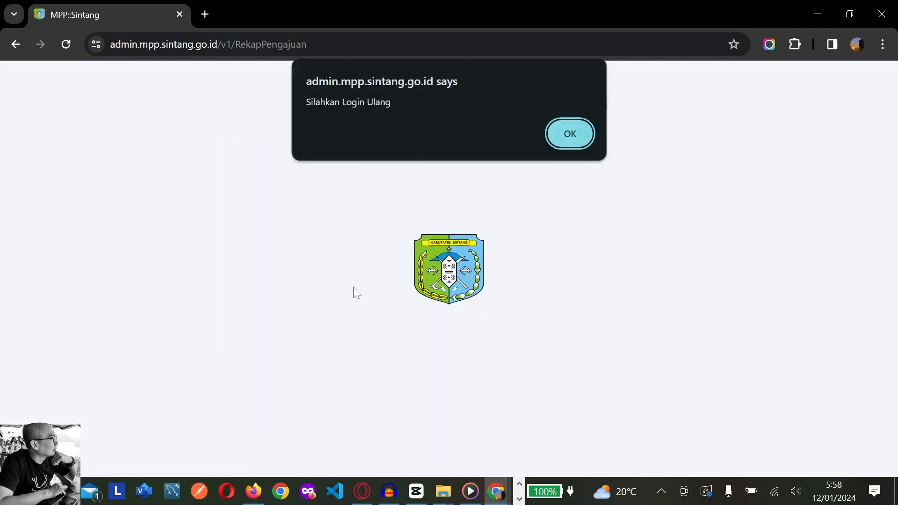
pyautogui.click(571, 135)
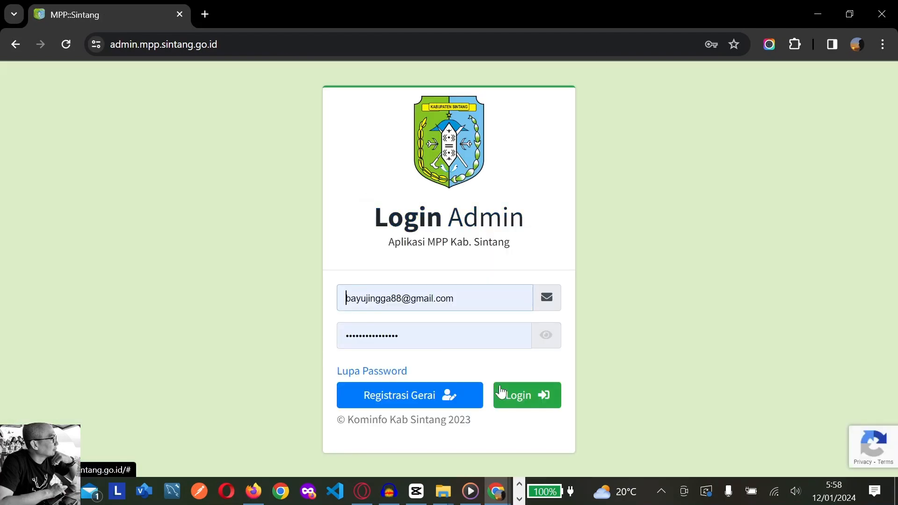
# Log back in as admin and reopen Laporan > Rekap Pengajuan
pyautogui.click(501, 394)
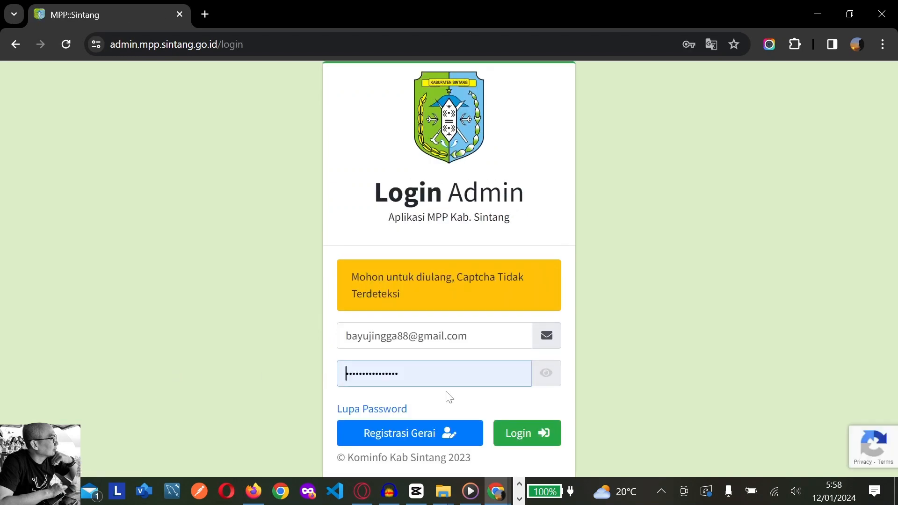
pyautogui.click(526, 439)
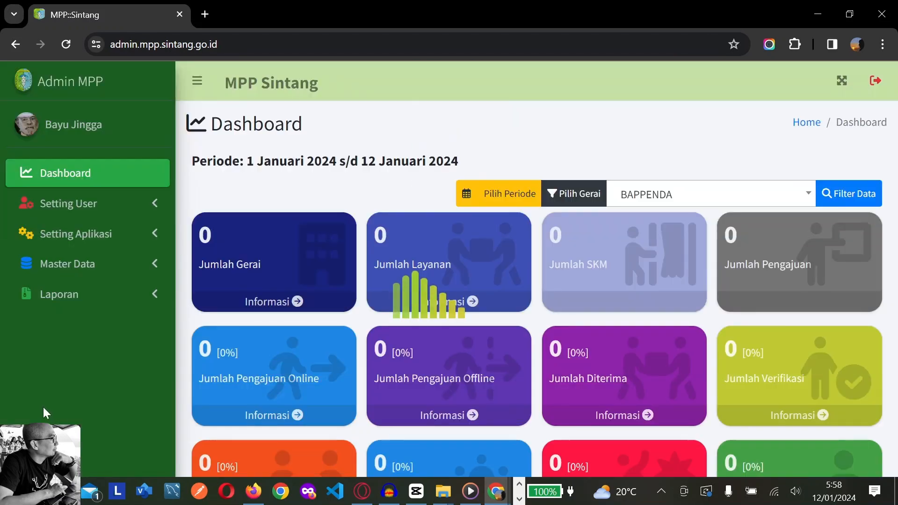
pyautogui.click(116, 302)
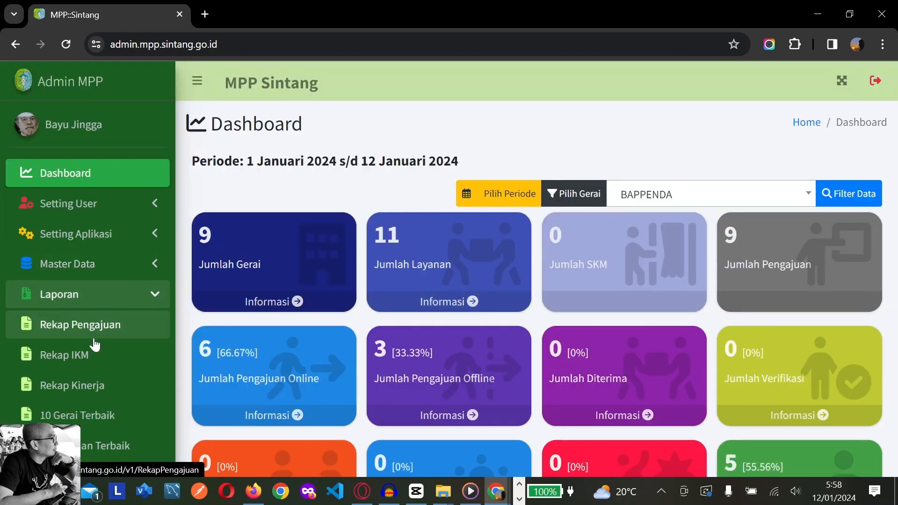
pyautogui.click(94, 333)
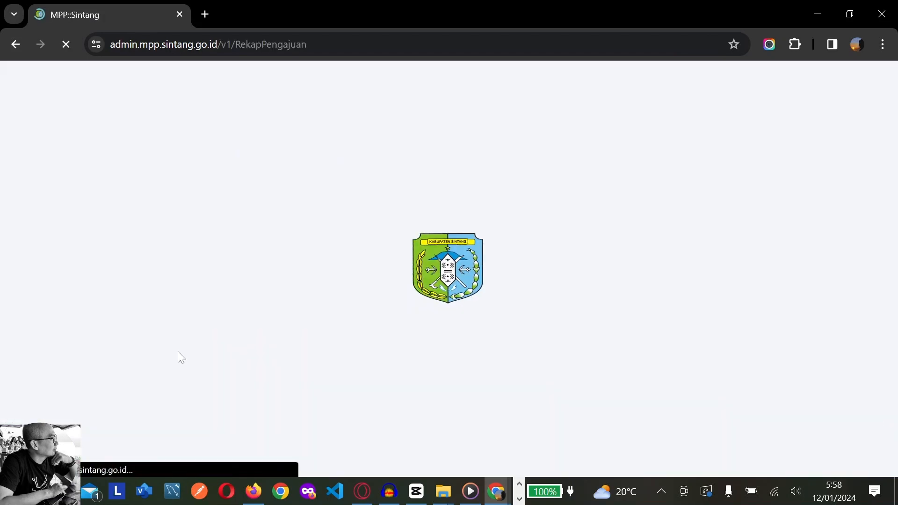
# Scroll the BAPPENDA table right to show Direvisi through Jml Selesai, with PBB at 2 submissions
pyautogui.scroll(-1, 320, 379)
pyautogui.scroll(1, 318, 374)
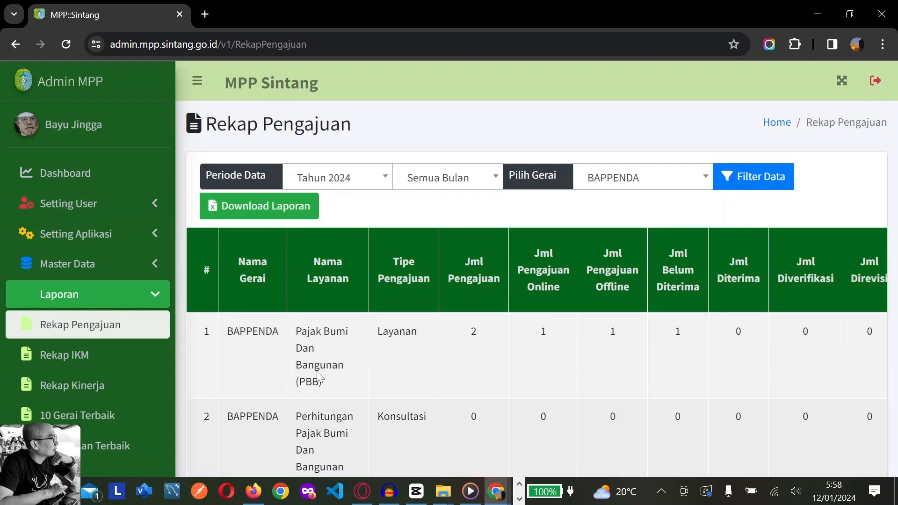
pyautogui.scroll(-1, 318, 374)
pyautogui.scroll(1, 318, 374)
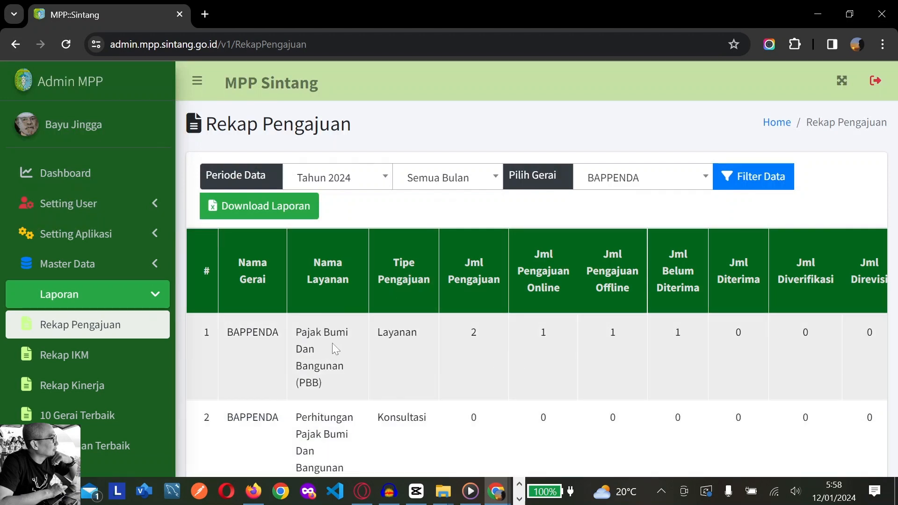
pyautogui.hscroll(3, 510, 352)
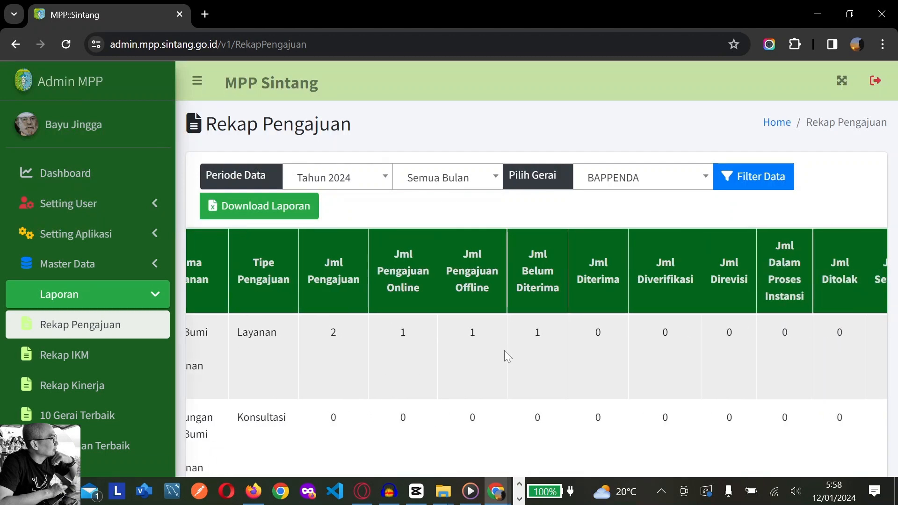
pyautogui.hscroll(1, 506, 352)
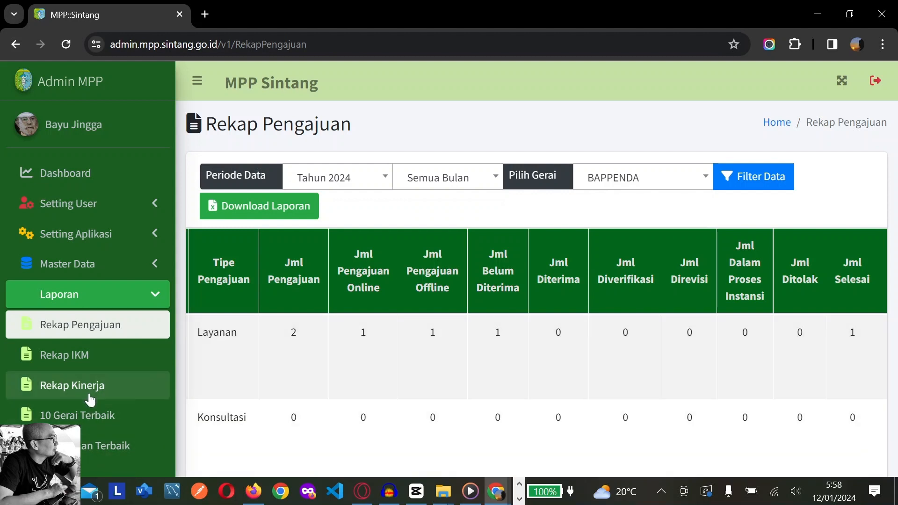
# Open Rekap Kinerja and review BAPPENDA 2024: PBB target 120 Jam, realised 0 Jam, grade C
pyautogui.click(88, 395)
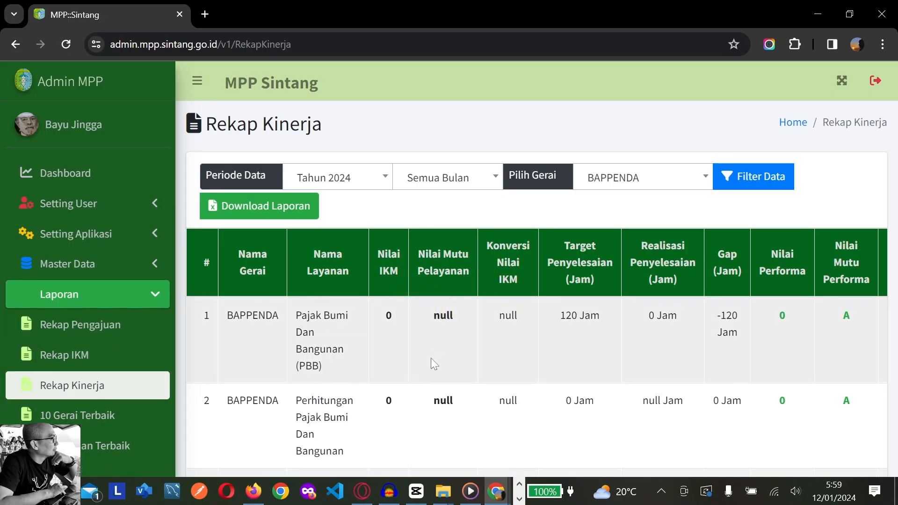
pyautogui.hscroll(3, 705, 362)
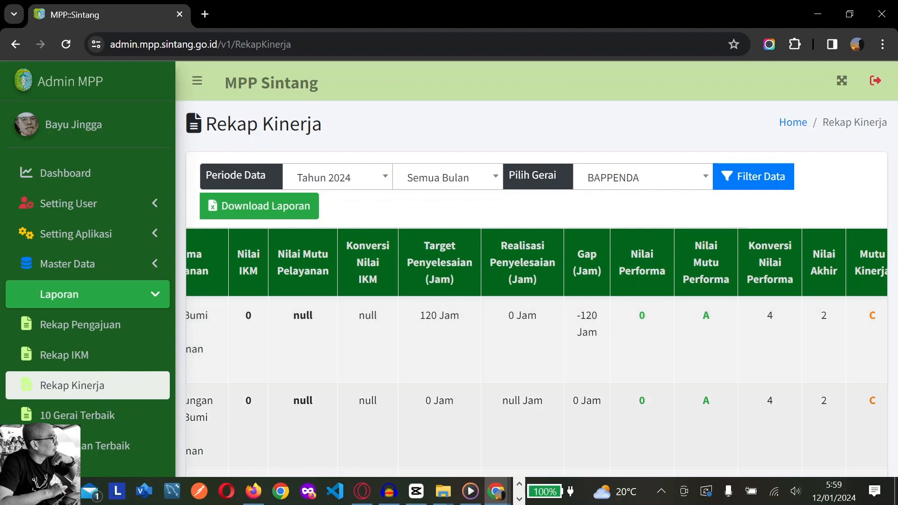
pyautogui.scroll(-5, 549, 399)
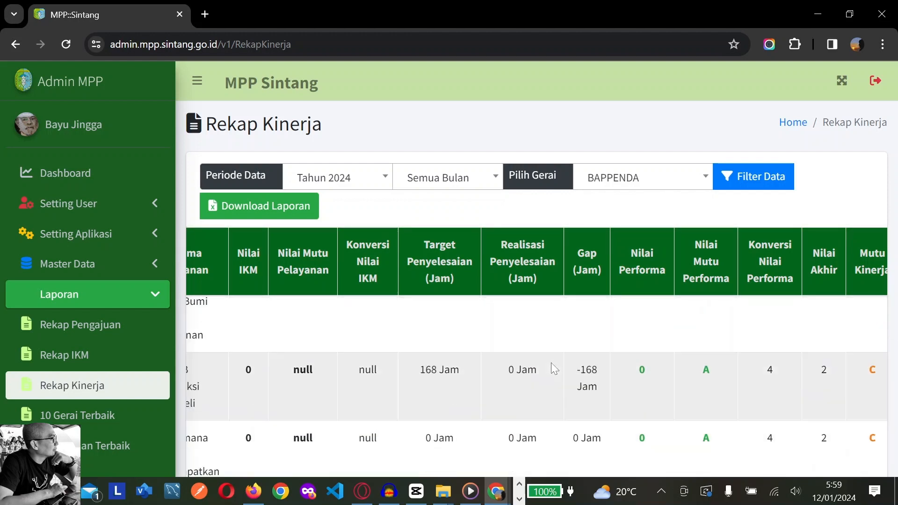
pyautogui.scroll(-4, 613, 366)
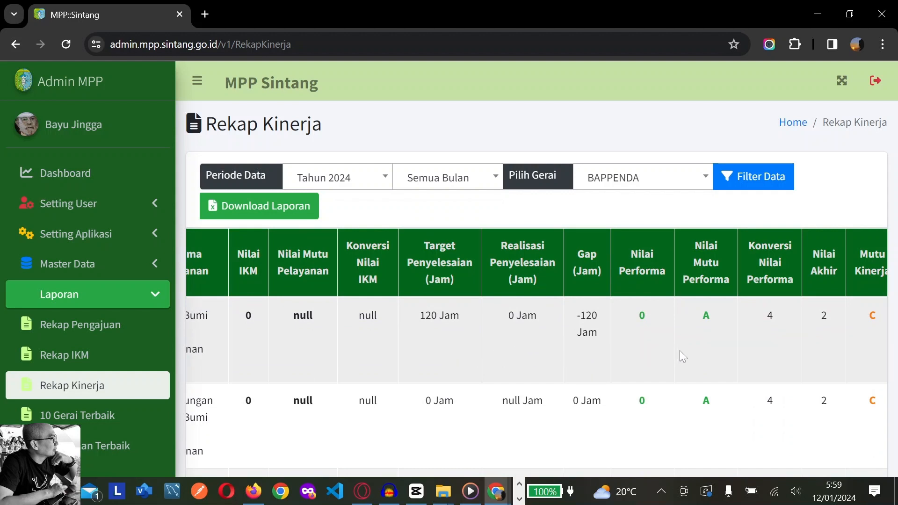
pyautogui.hscroll(1, 678, 353)
pyautogui.hscroll(-3, 479, 357)
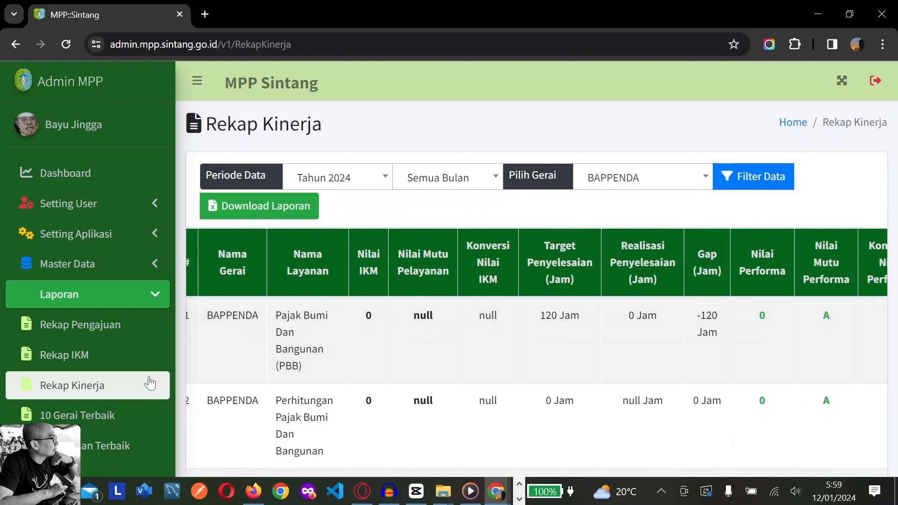
# Open 10 Gerai Terbaik and filter the outlet ranking to Tahun 2023
pyautogui.click(104, 422)
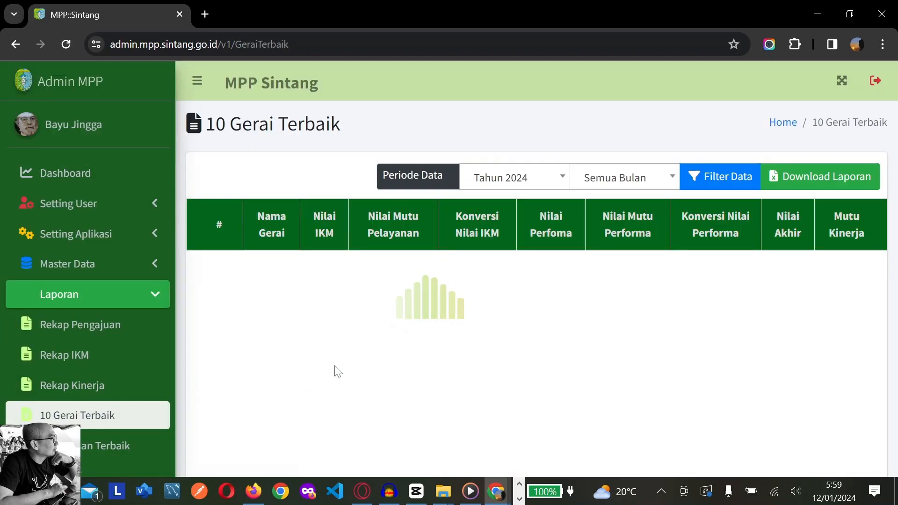
pyautogui.click(546, 187)
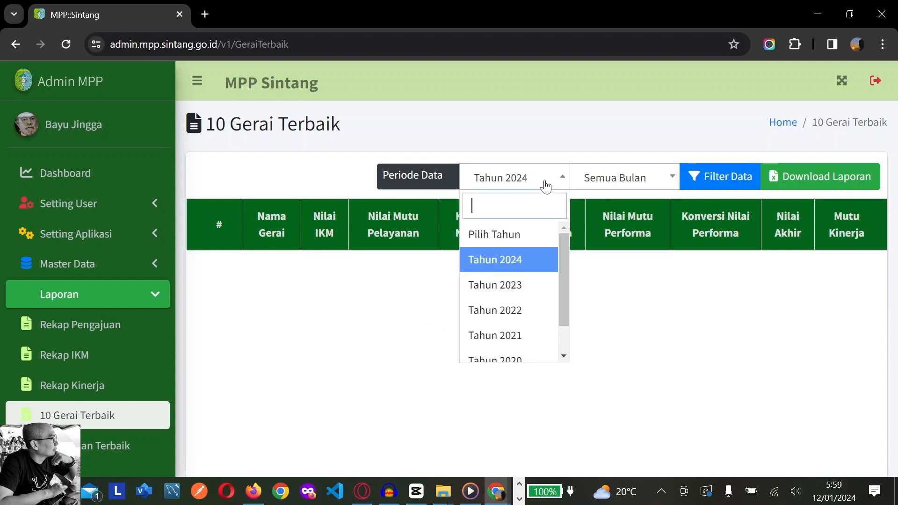
pyautogui.click(532, 285)
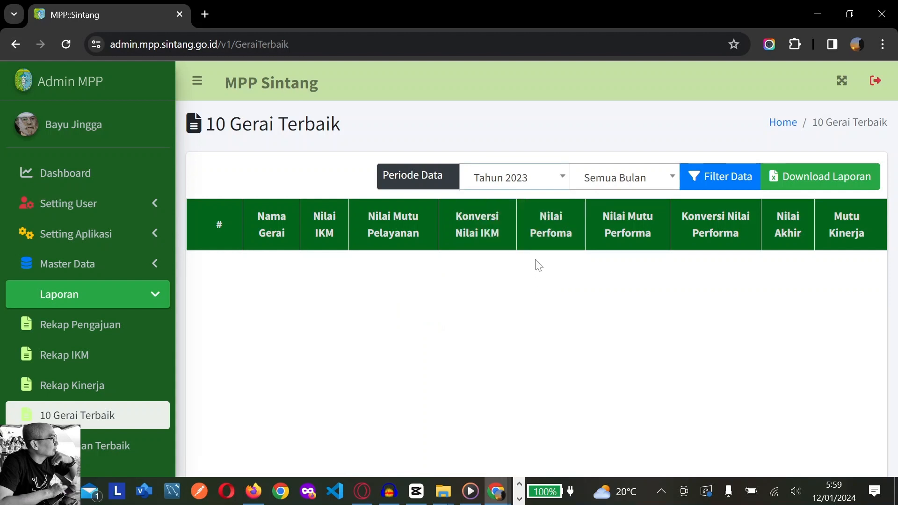
pyautogui.click(706, 173)
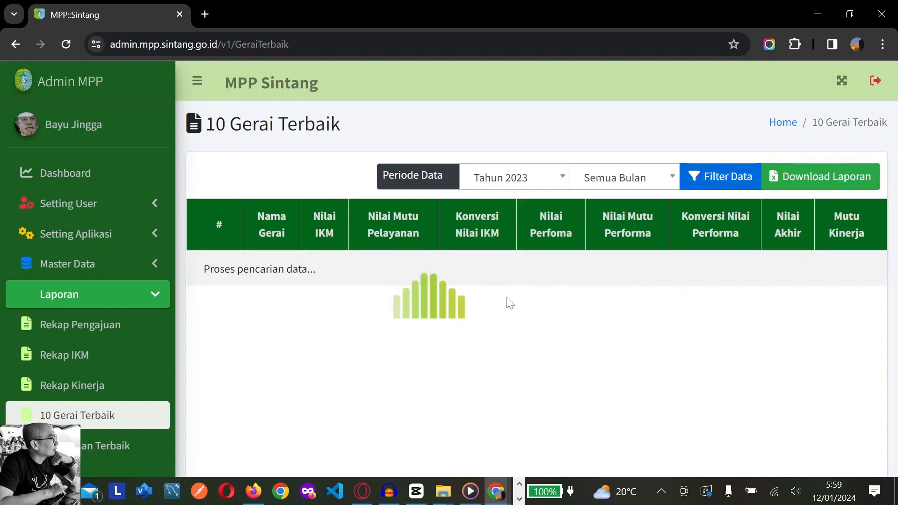
# Browse 10 Layanan Terbaik for 2024, finding BAPPENDA's PBB service at rank 6, grade C
pyautogui.click(109, 453)
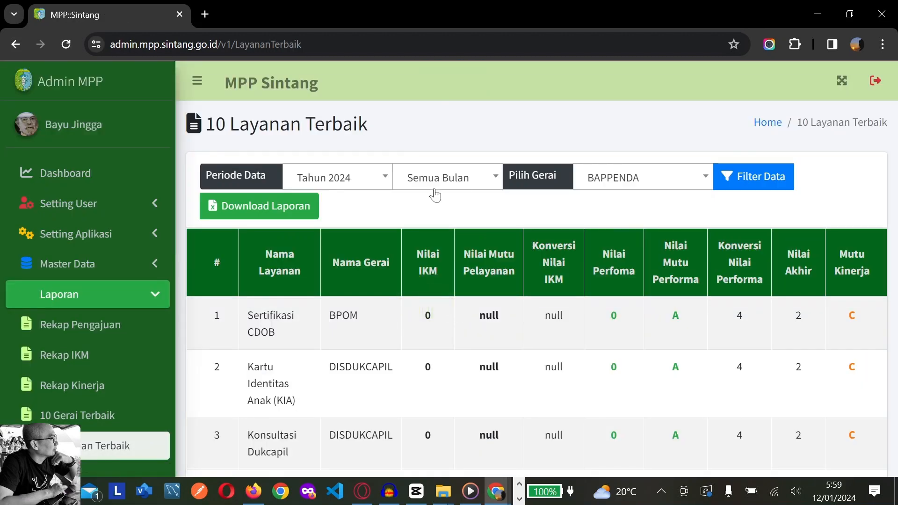
pyautogui.scroll(-5, 573, 369)
pyautogui.scroll(-1, 560, 361)
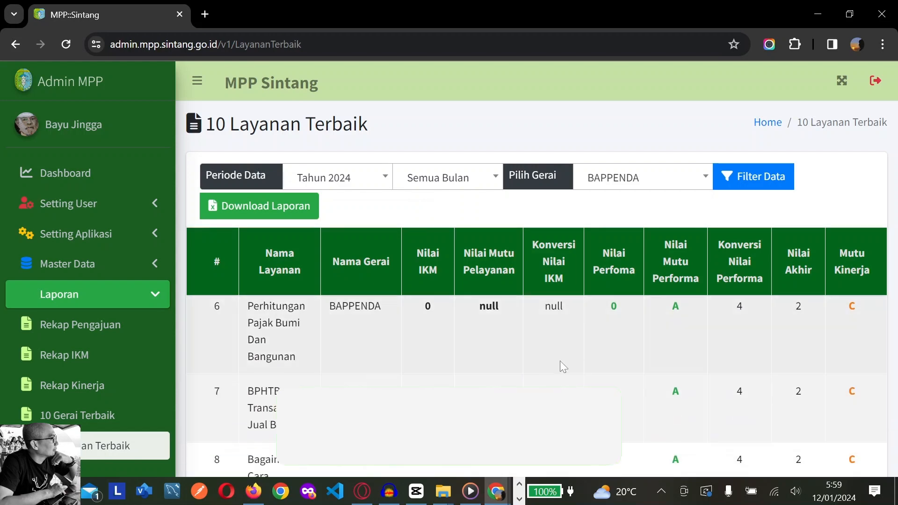
pyautogui.scroll(5, 560, 361)
pyautogui.scroll(-7, 560, 363)
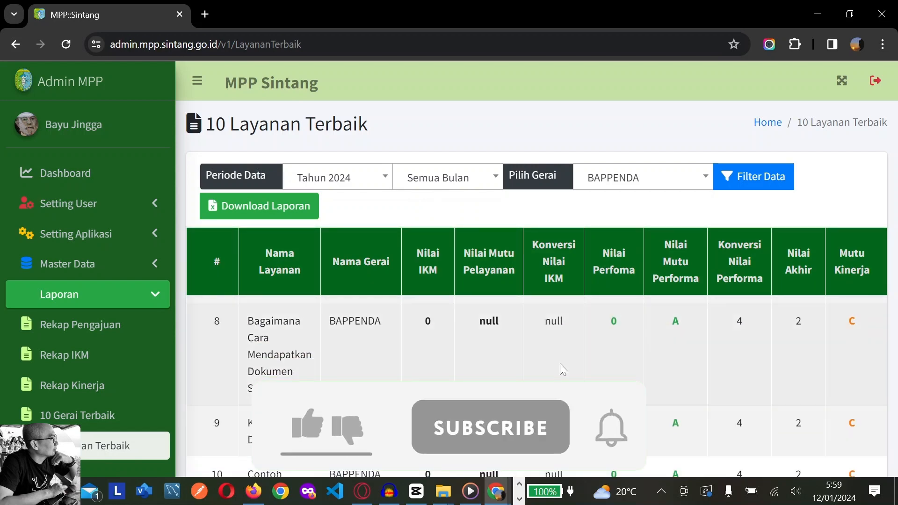
pyautogui.scroll(7, 560, 364)
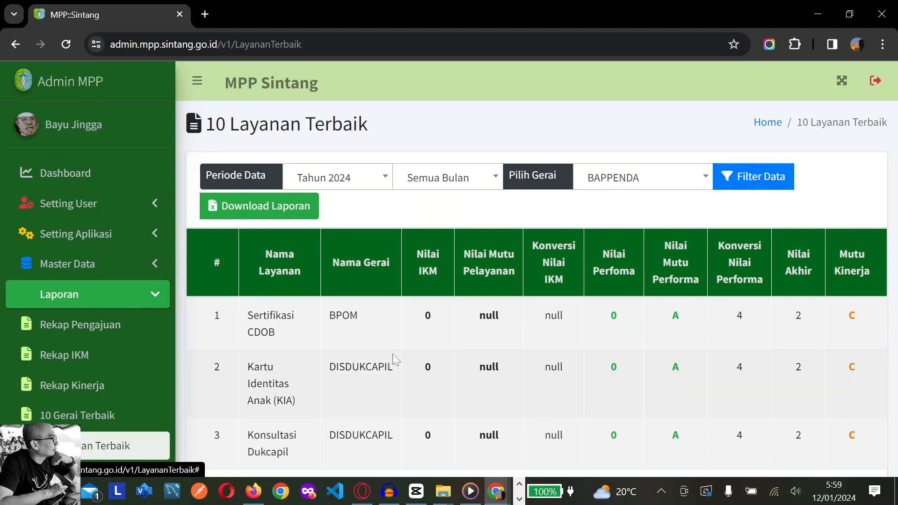
pyautogui.scroll(-5, 510, 363)
pyautogui.scroll(-2, 585, 381)
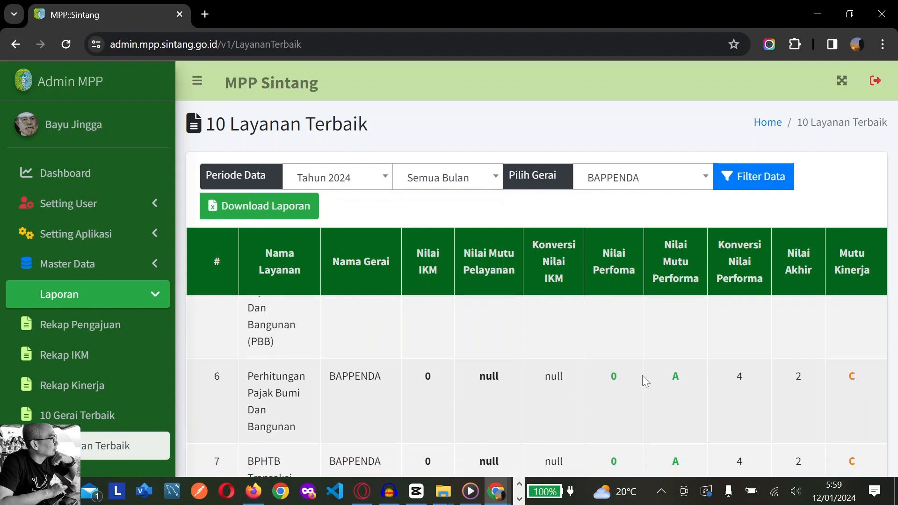